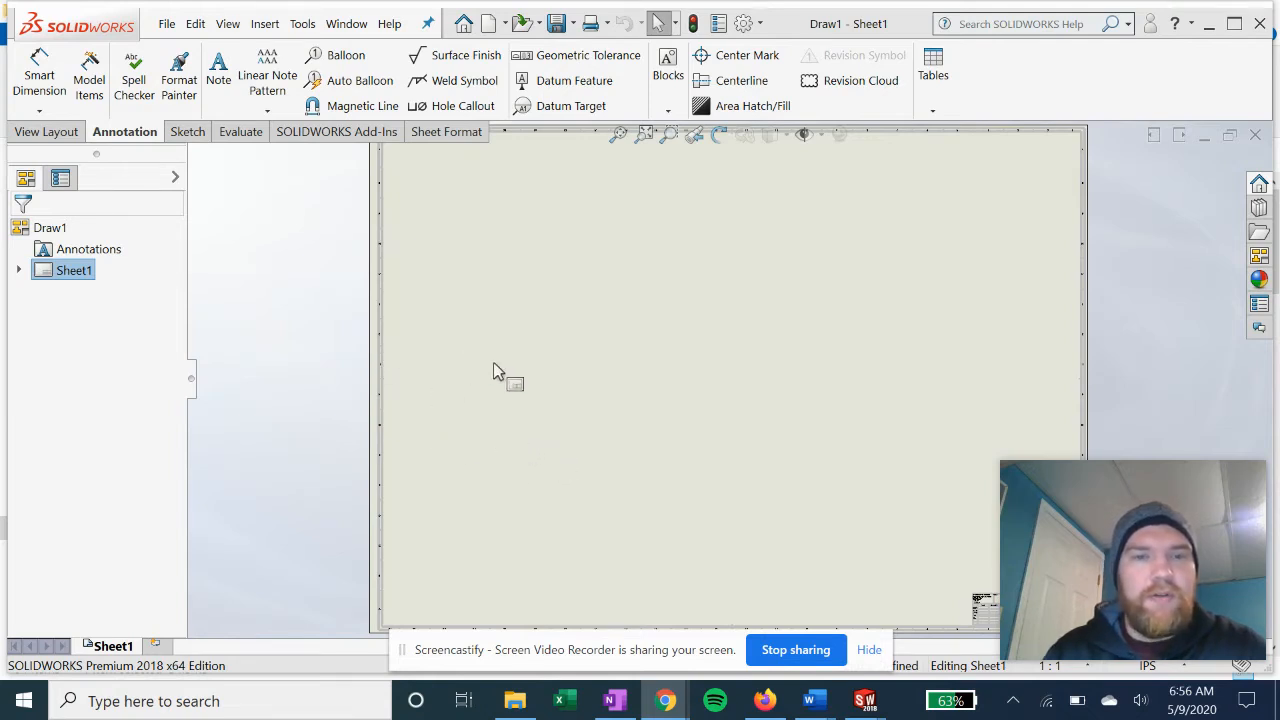
{"action": "key", "text": "f"}
{"action": "scroll", "coordinate": [637, 414], "scroll_direction": "down", "scroll_amount": 2}
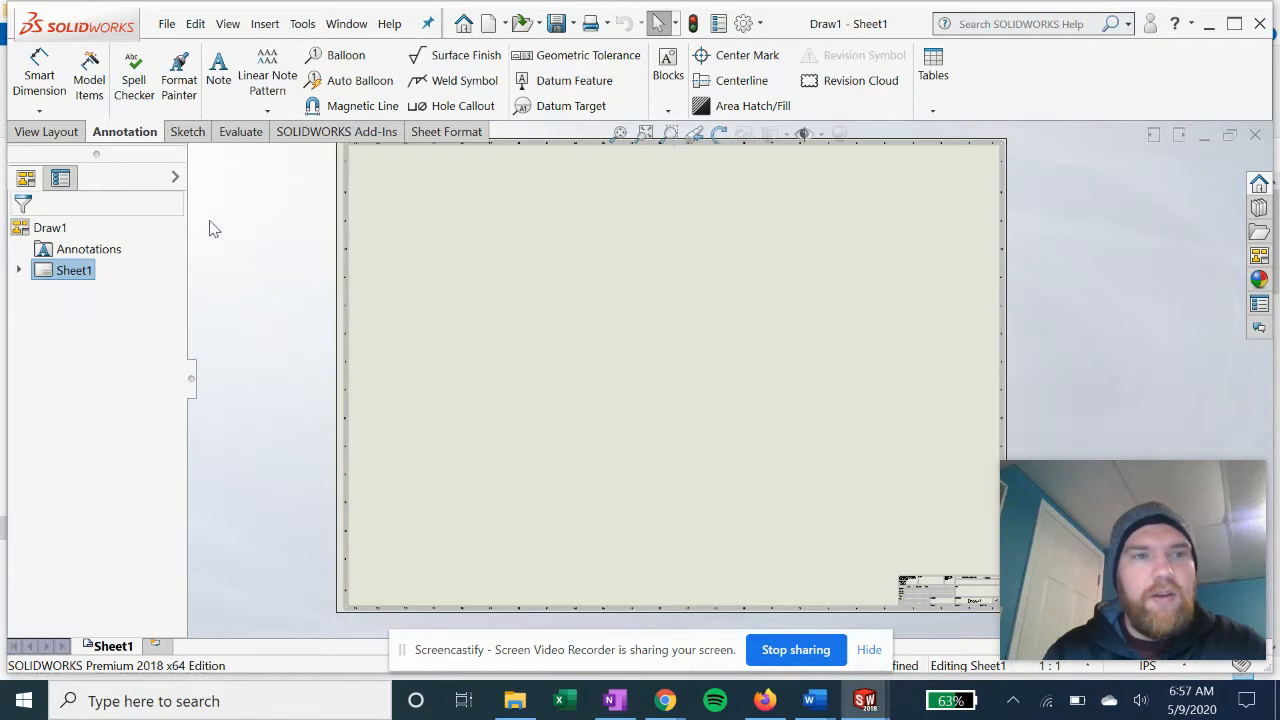
{"action": "left_click", "coordinate": [47, 132]}
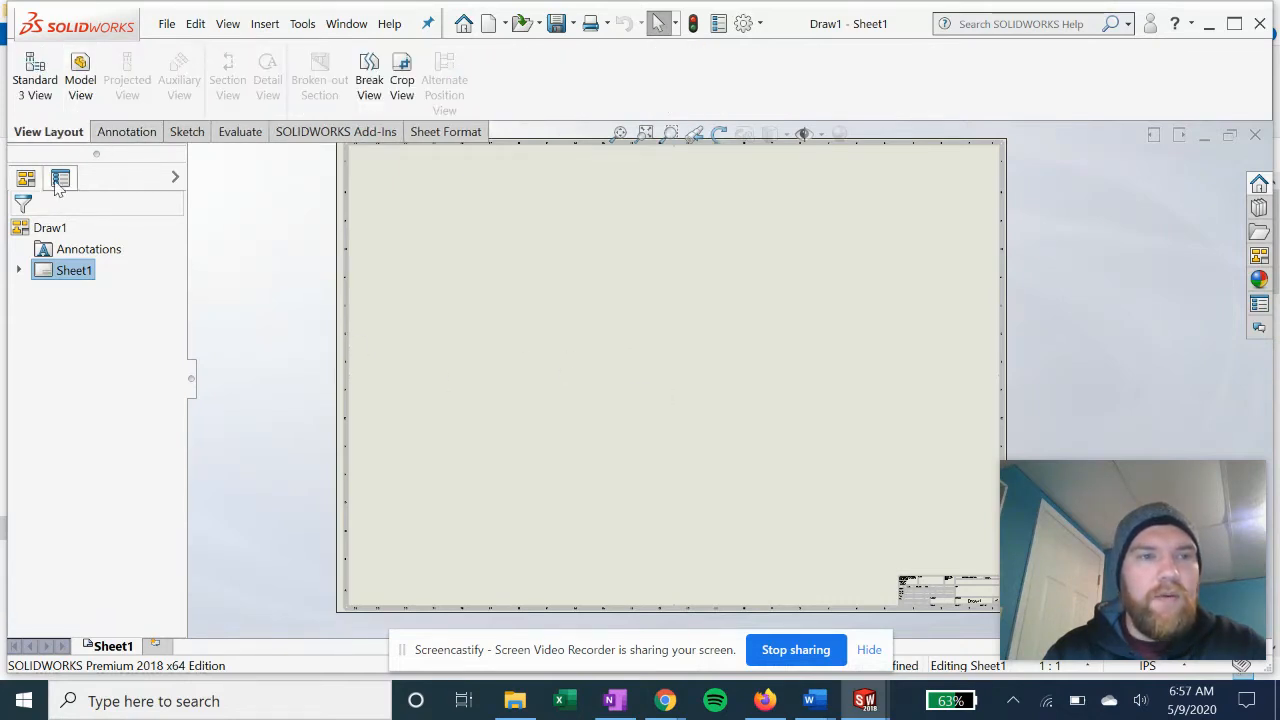
{"action": "right_click", "coordinate": [534, 317]}
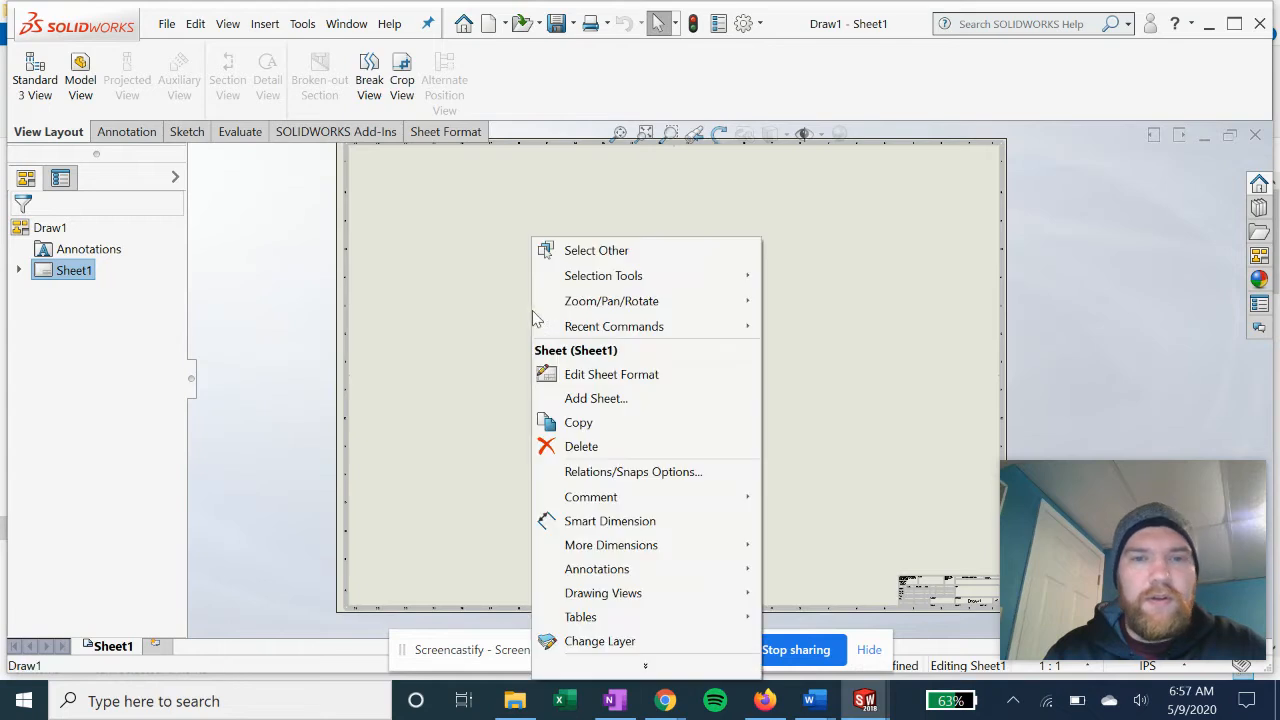
{"action": "left_click", "coordinate": [479, 327]}
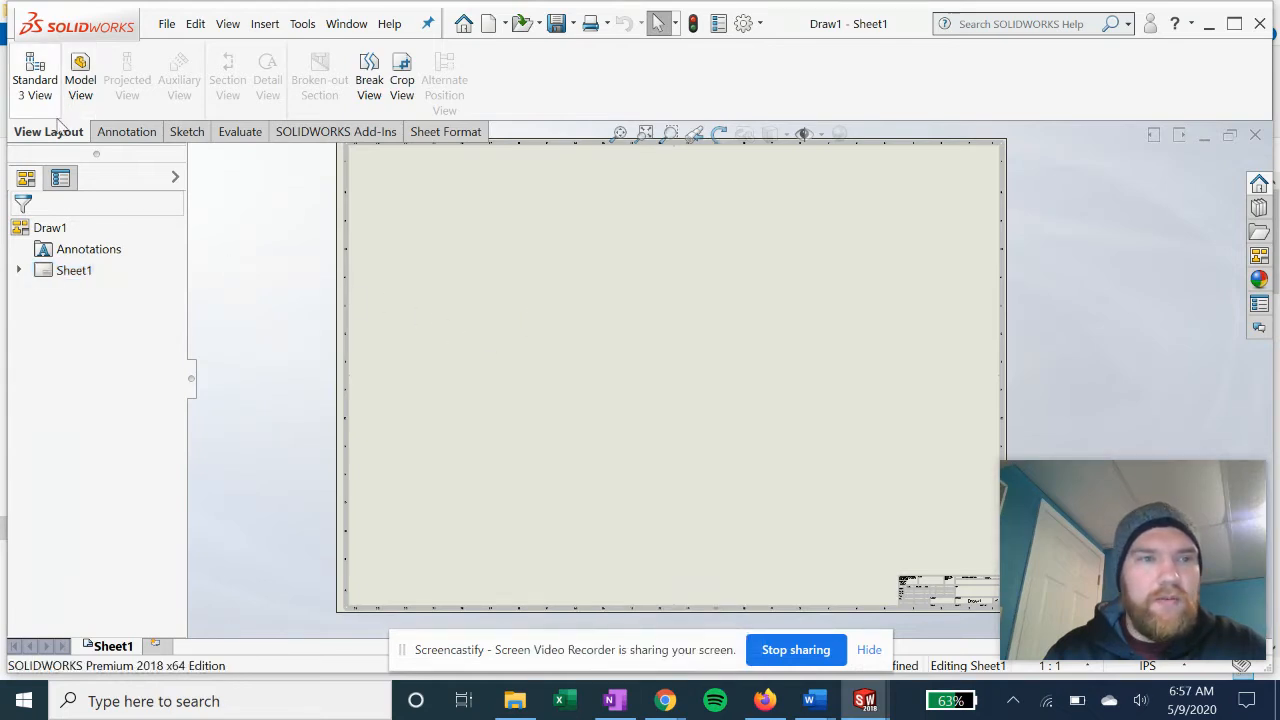
{"action": "left_click", "coordinate": [112, 134]}
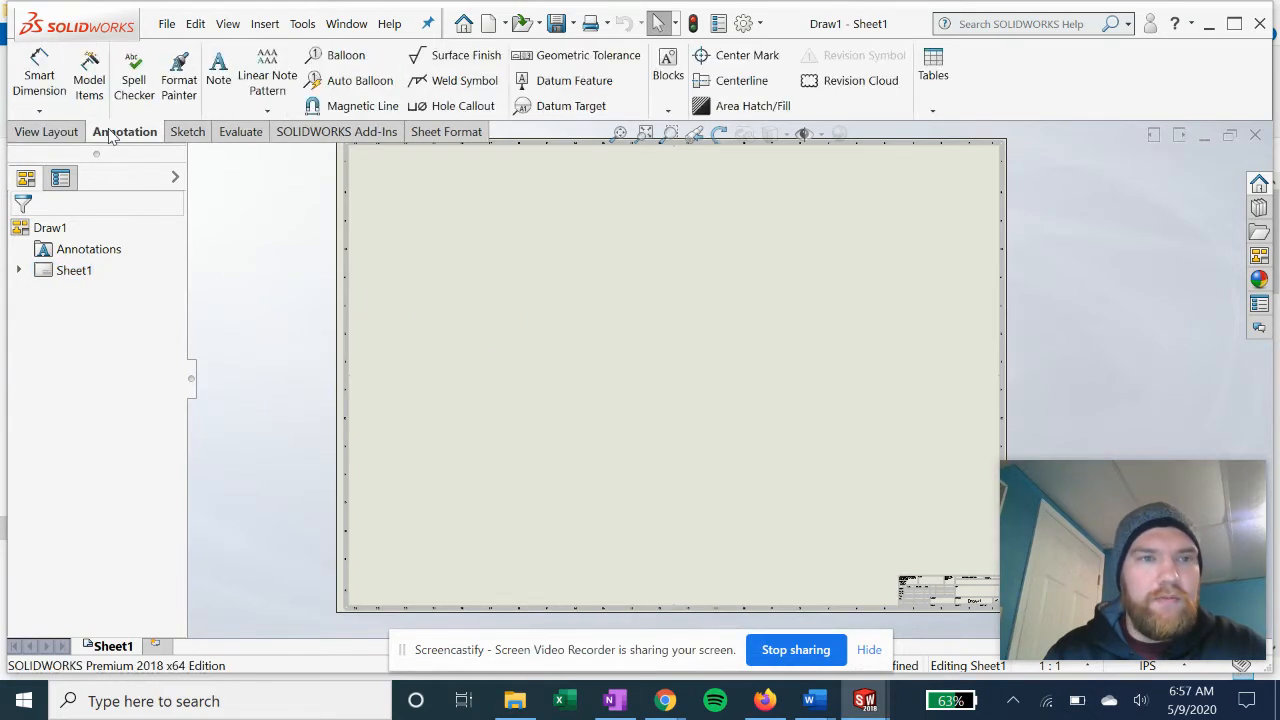
Step: Insert a single model view of the draw_tutorial part near the lower-left corner of the sheet, without adding projected views
{"action": "left_click", "coordinate": [50, 131]}
{"action": "left_click", "coordinate": [80, 80]}
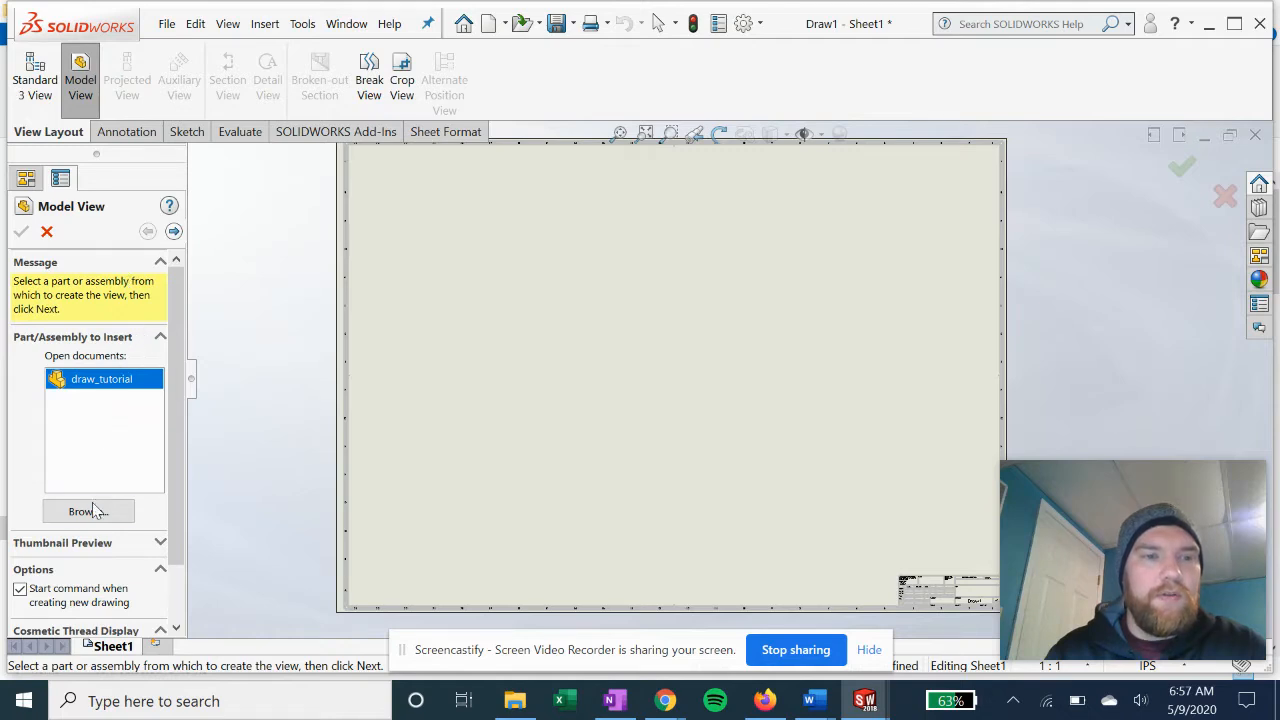
{"action": "left_click", "coordinate": [174, 231]}
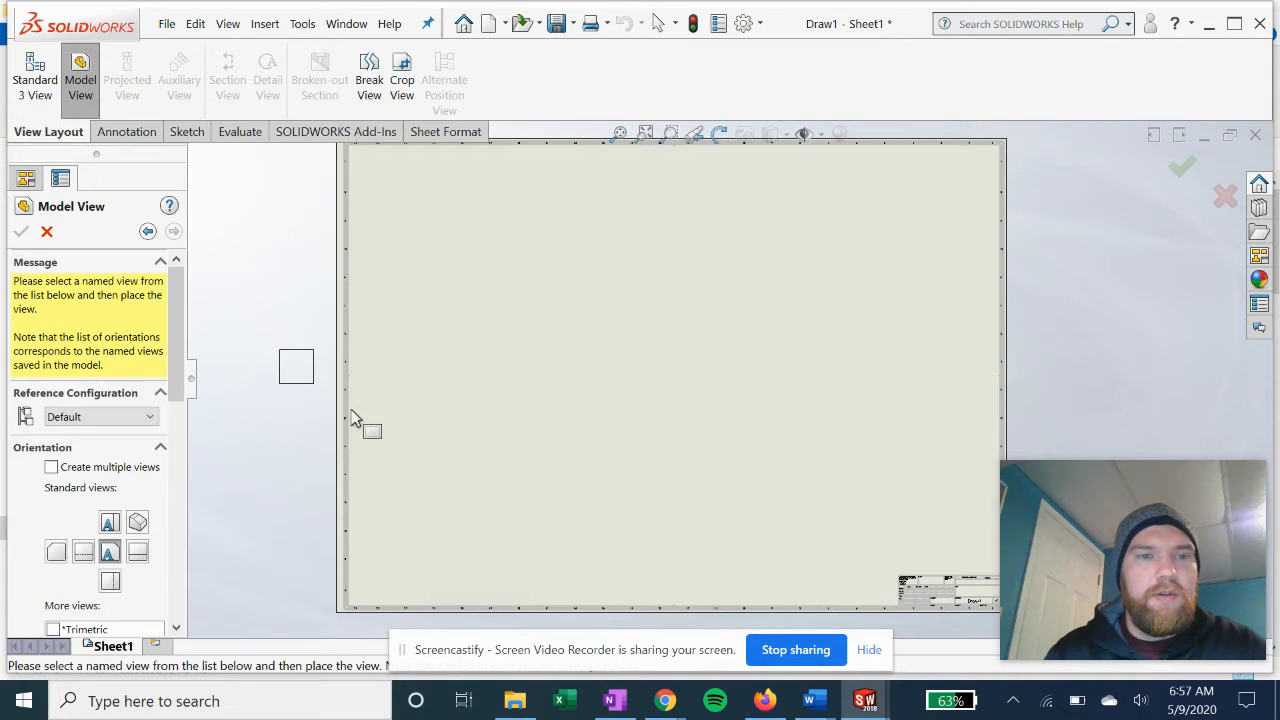
{"action": "left_click", "coordinate": [436, 515]}
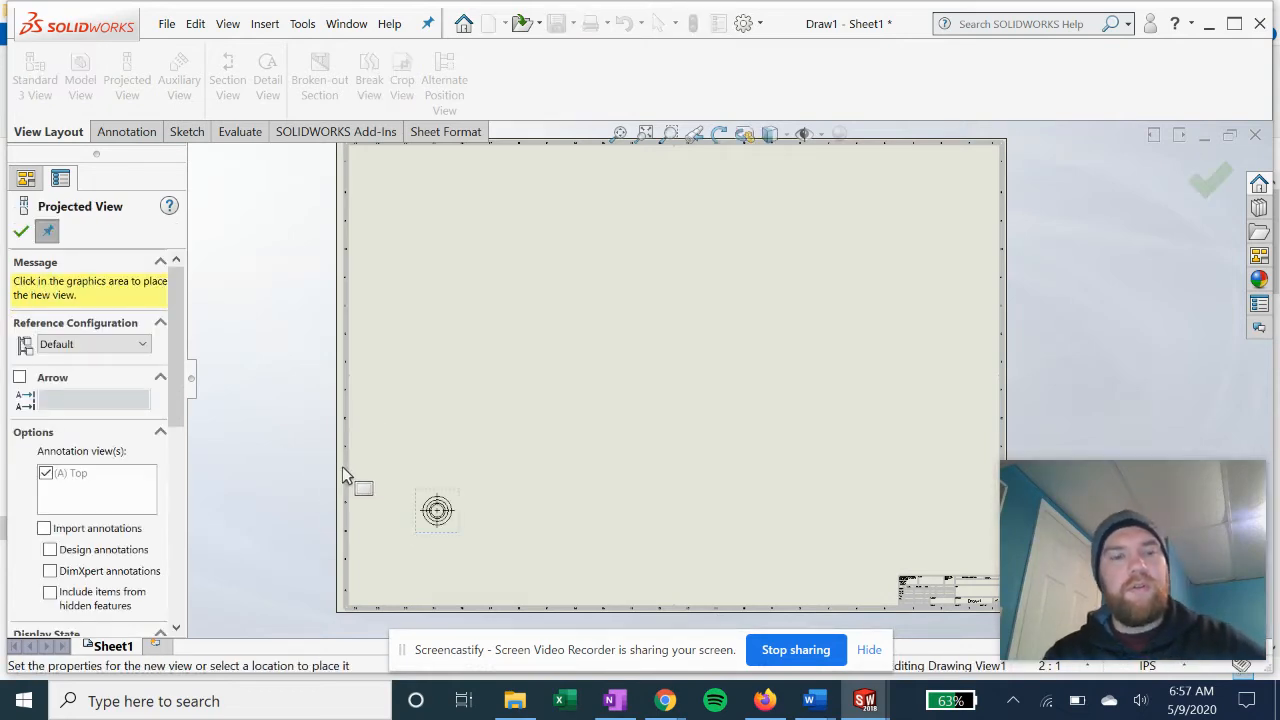
{"action": "key", "text": "Escape"}
Step: Set the display style of the placed circular view to Hidden Lines Visible
{"action": "scroll", "coordinate": [472, 532], "scroll_direction": "down", "scroll_amount": 2}
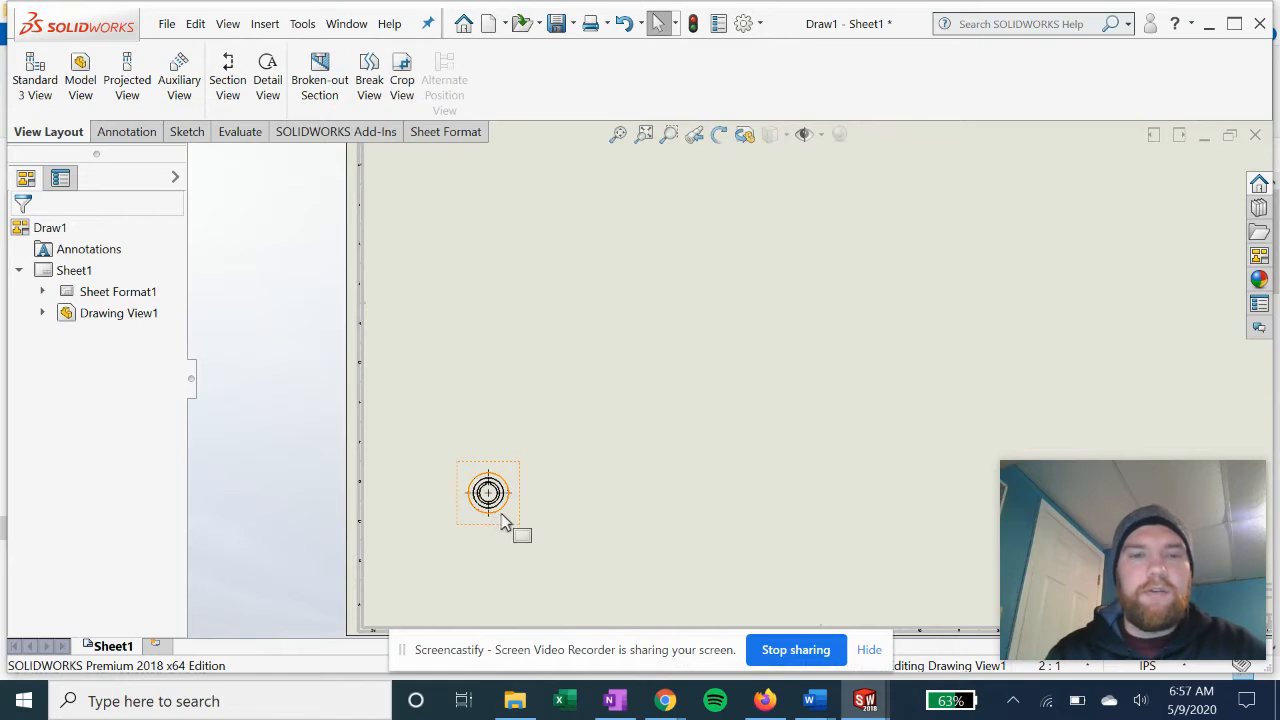
{"action": "left_click", "coordinate": [505, 510]}
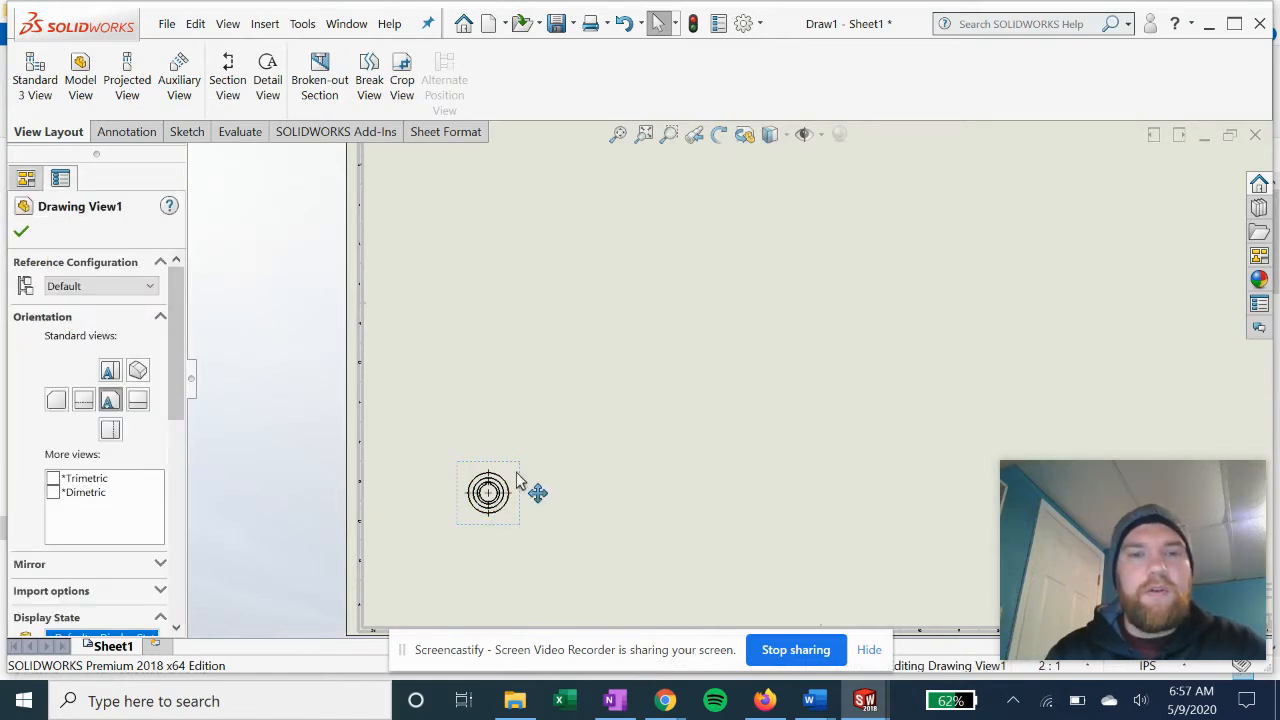
{"action": "left_click_drag", "start_coordinate": [180, 302], "coordinate": [184, 481]}
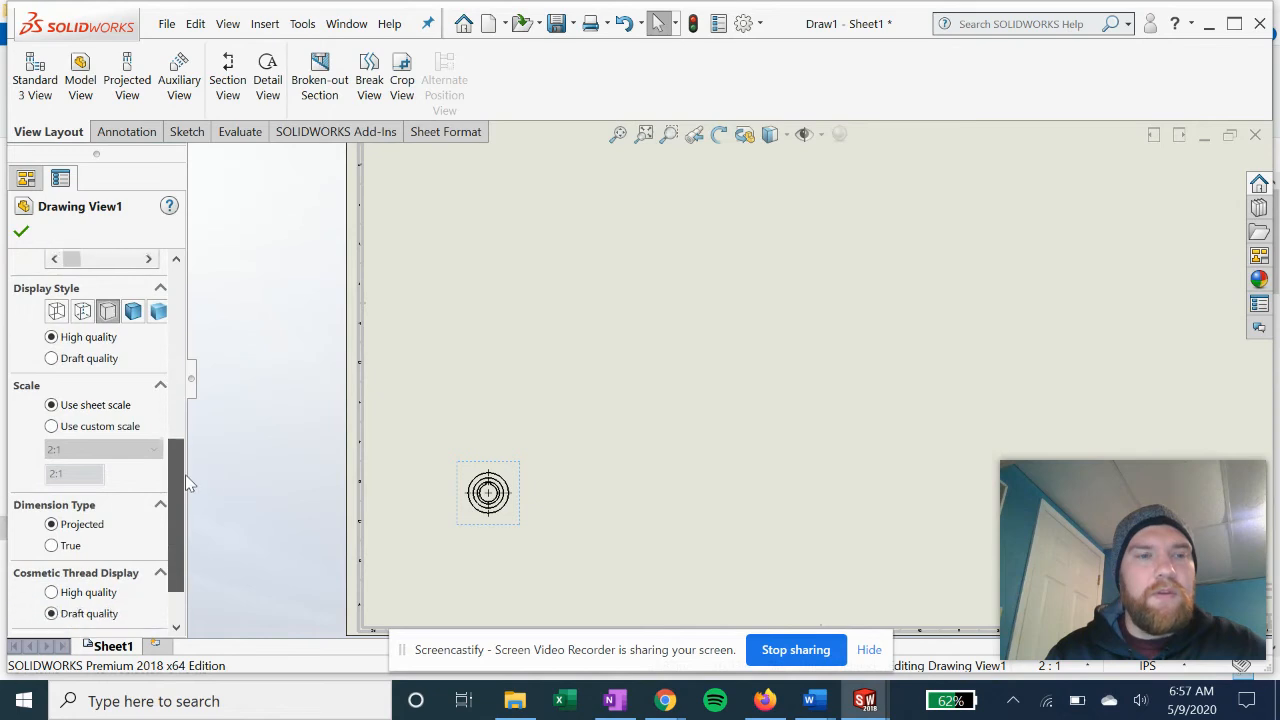
{"action": "left_click", "coordinate": [133, 309]}
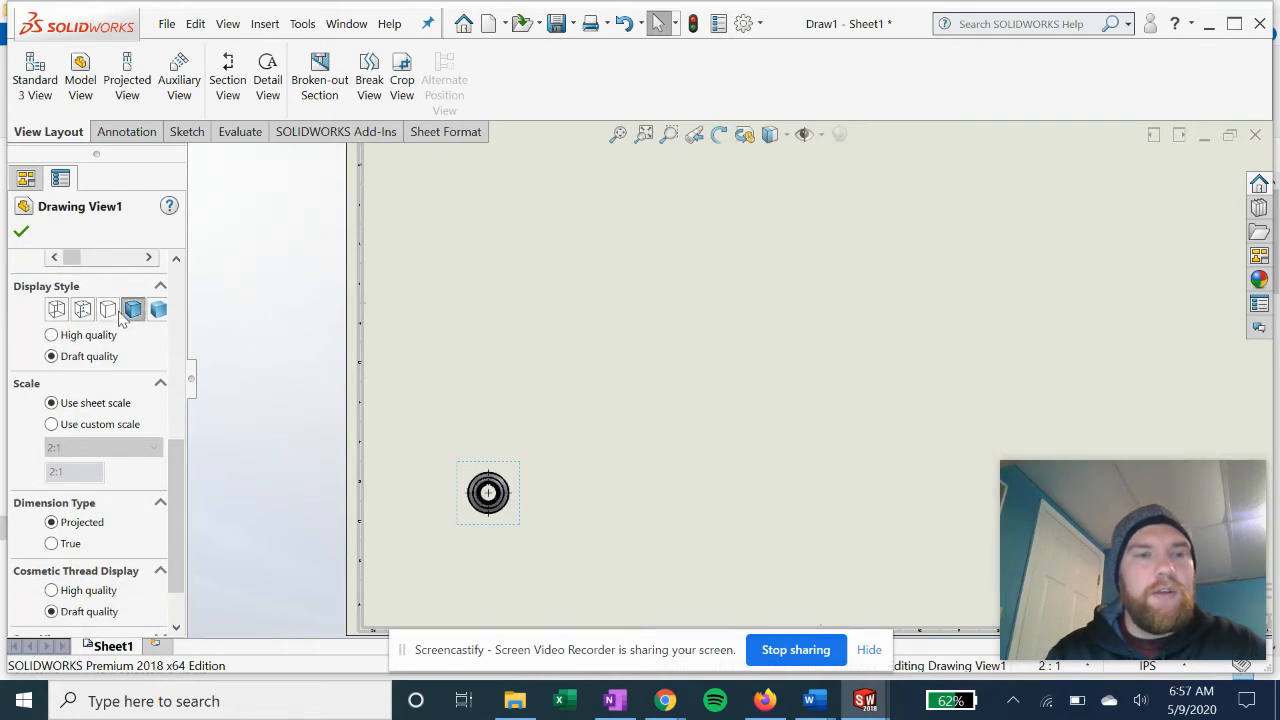
{"action": "left_click", "coordinate": [108, 310]}
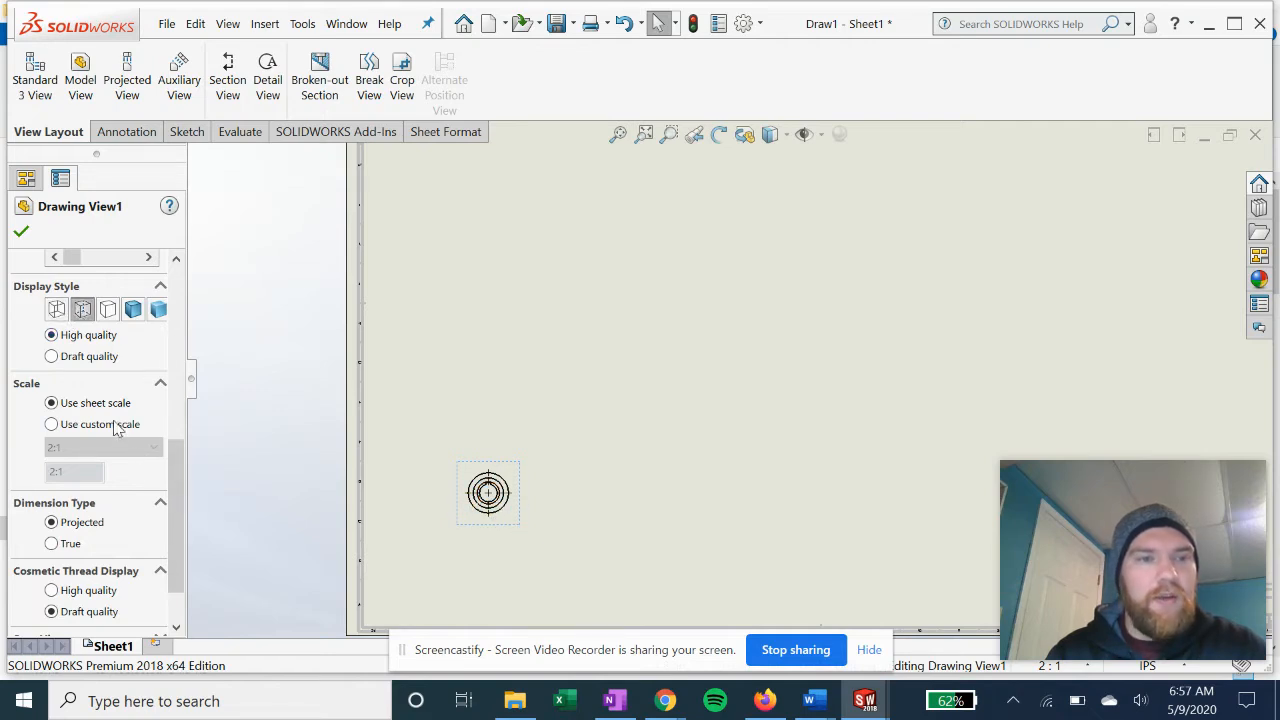
Step: Give the circular view a custom scale of 5:1
{"action": "left_click", "coordinate": [112, 426]}
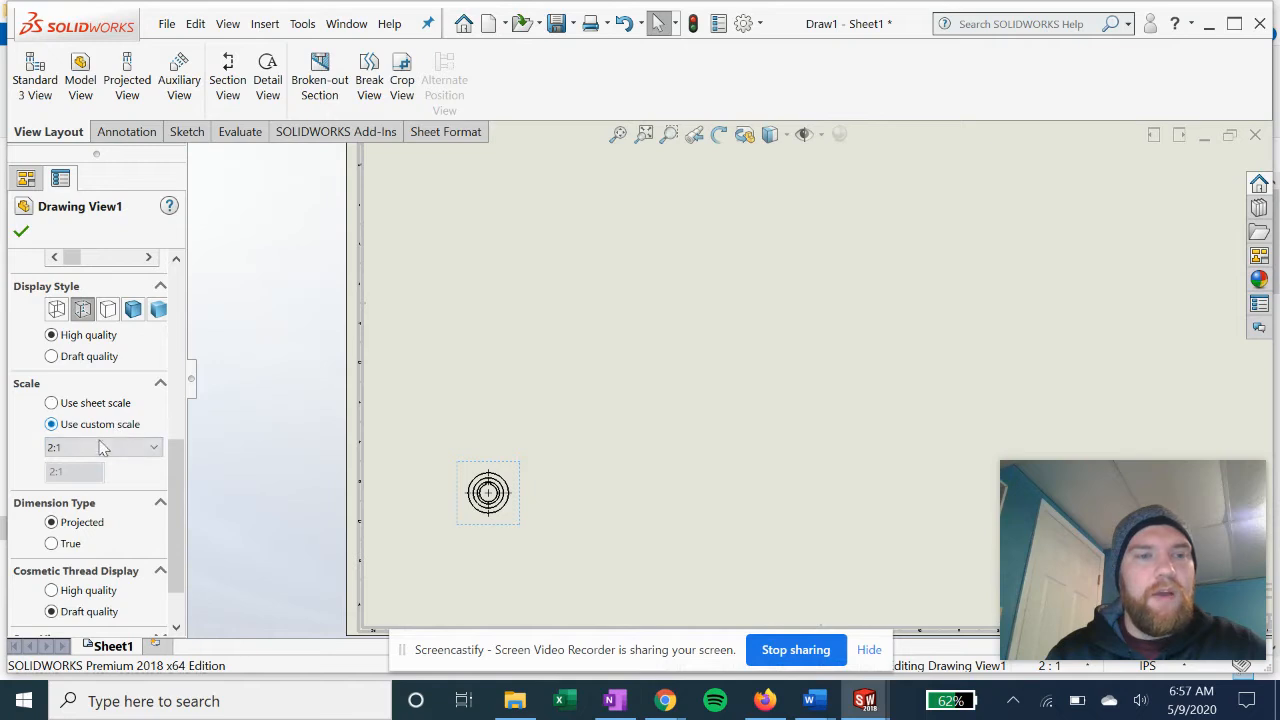
{"action": "left_click", "coordinate": [155, 450]}
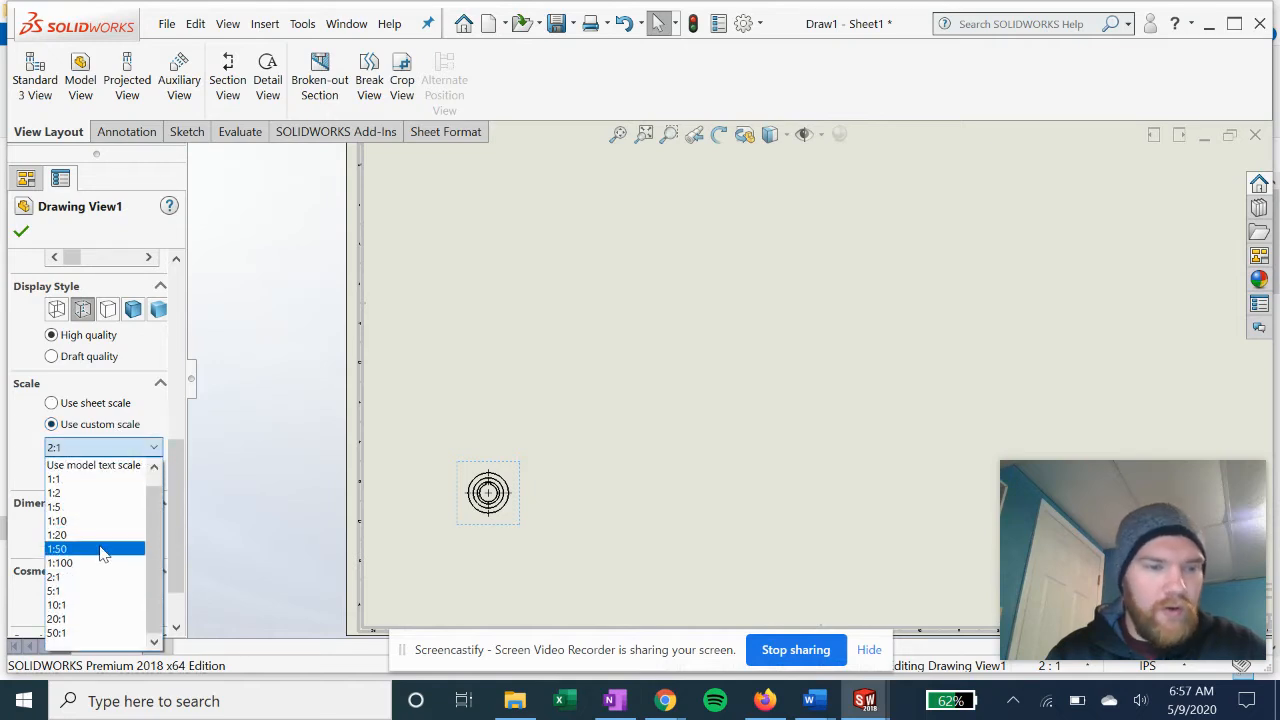
{"action": "left_click", "coordinate": [78, 591]}
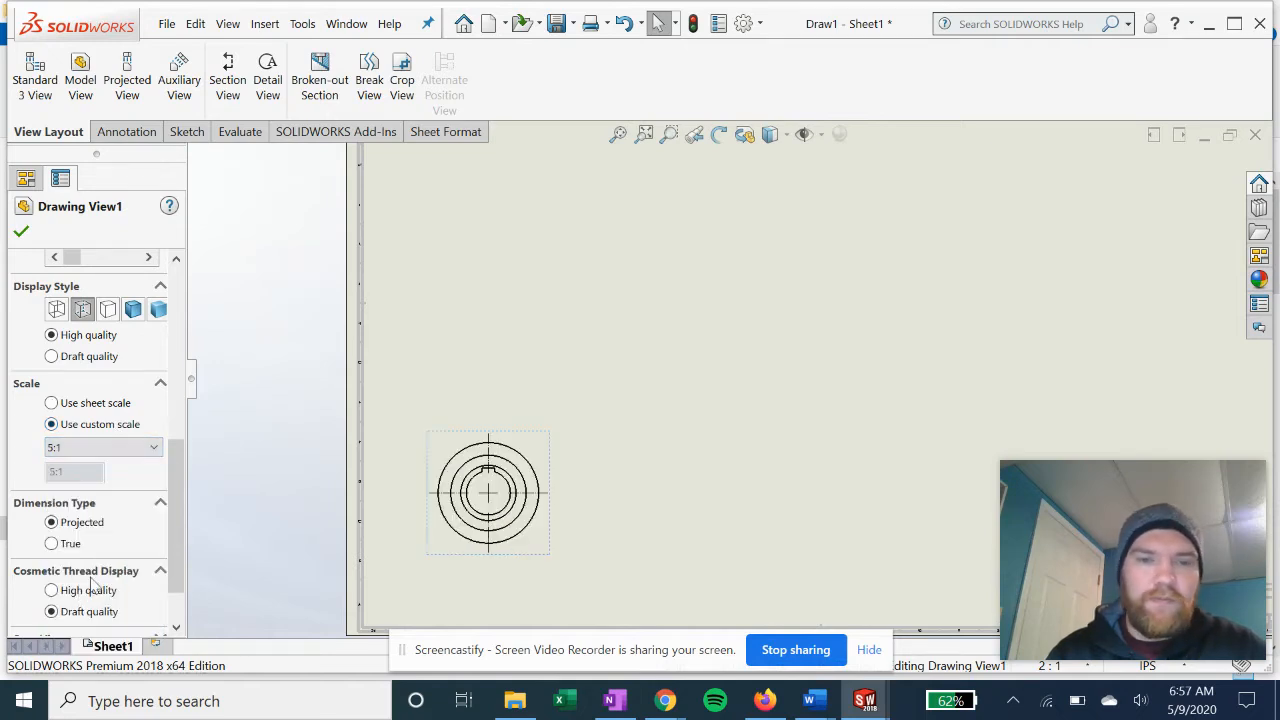
{"action": "left_click", "coordinate": [254, 365]}
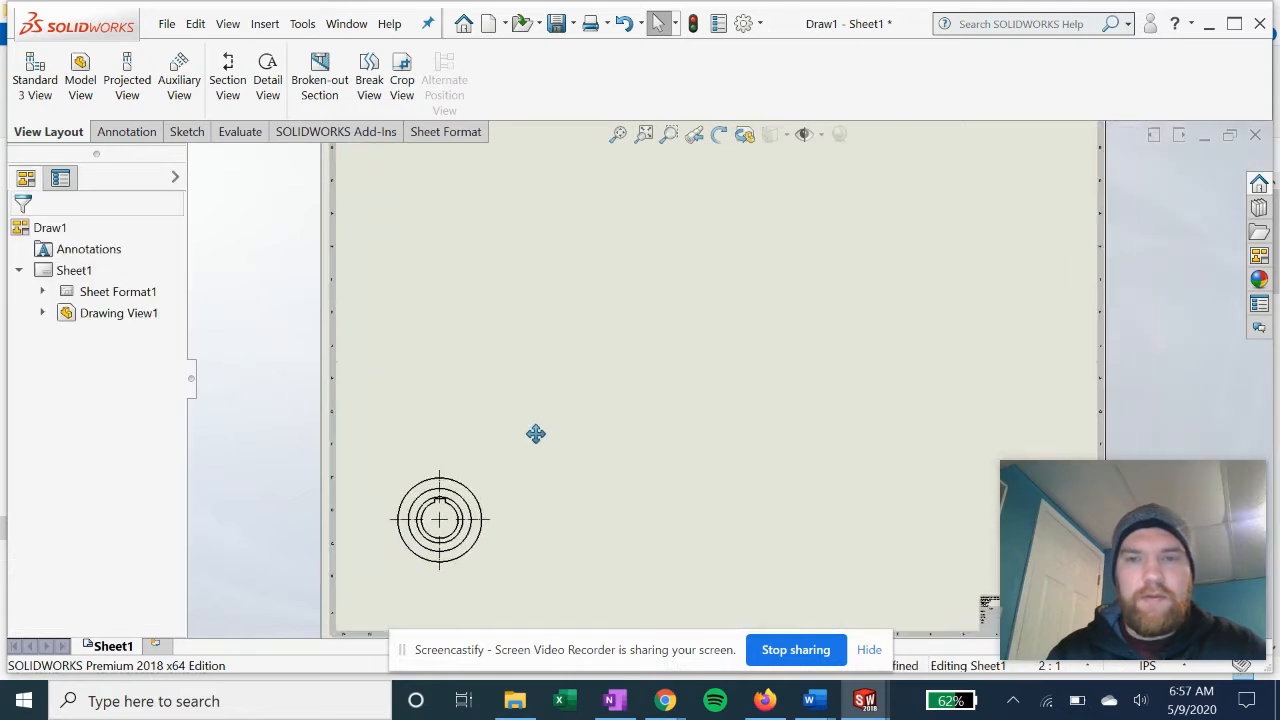
Step: Project a side view of the shaft from the circular view and place it to its right on the sheet
{"action": "left_click", "coordinate": [490, 500]}
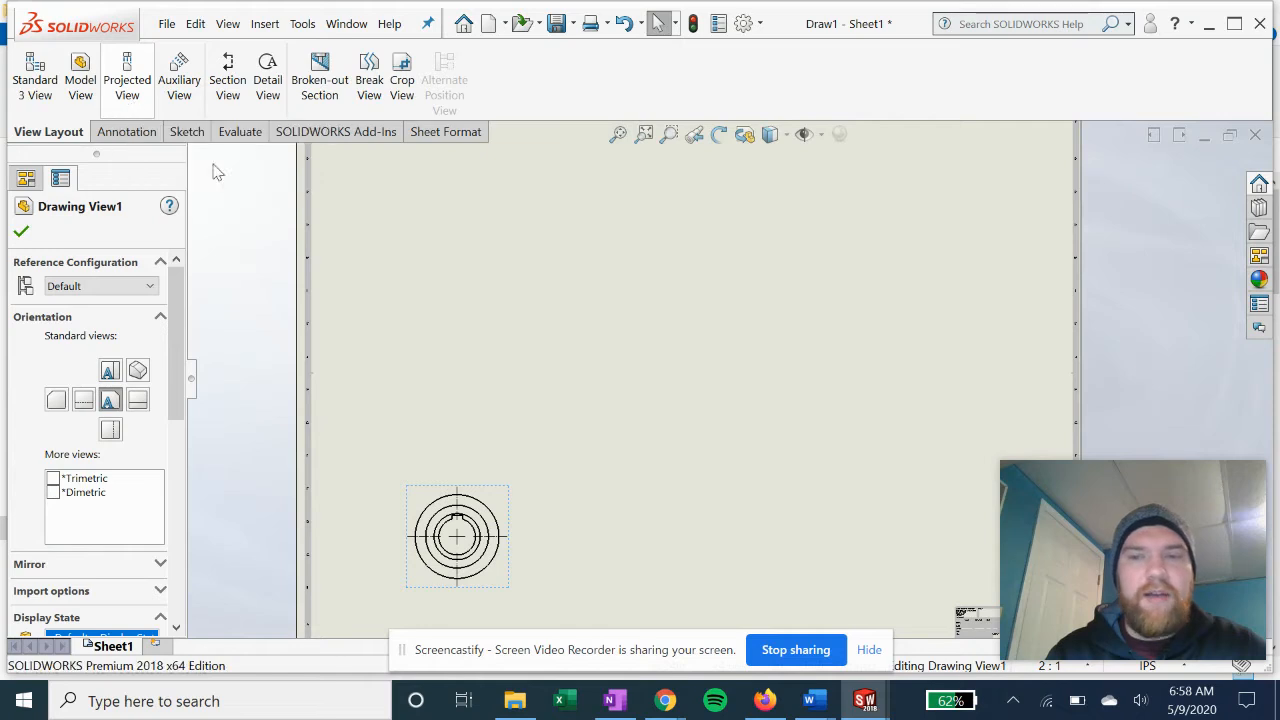
{"action": "left_click", "coordinate": [127, 85]}
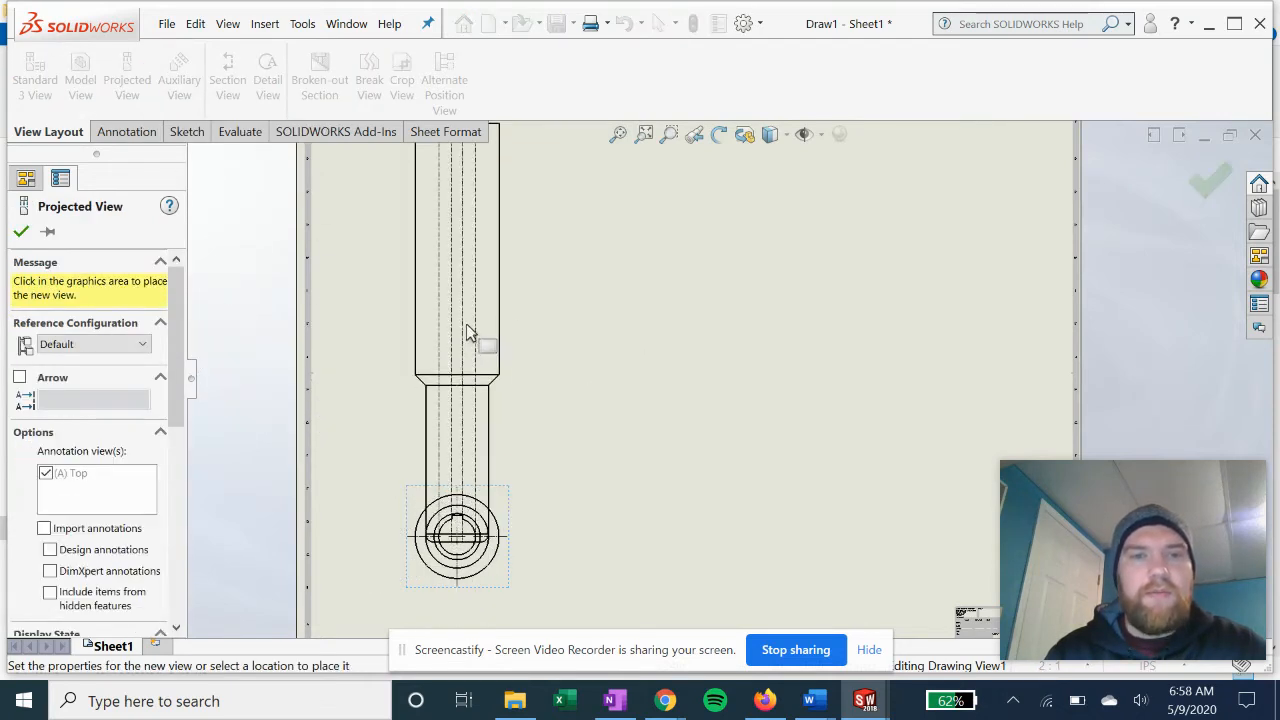
{"action": "key", "text": "f"}
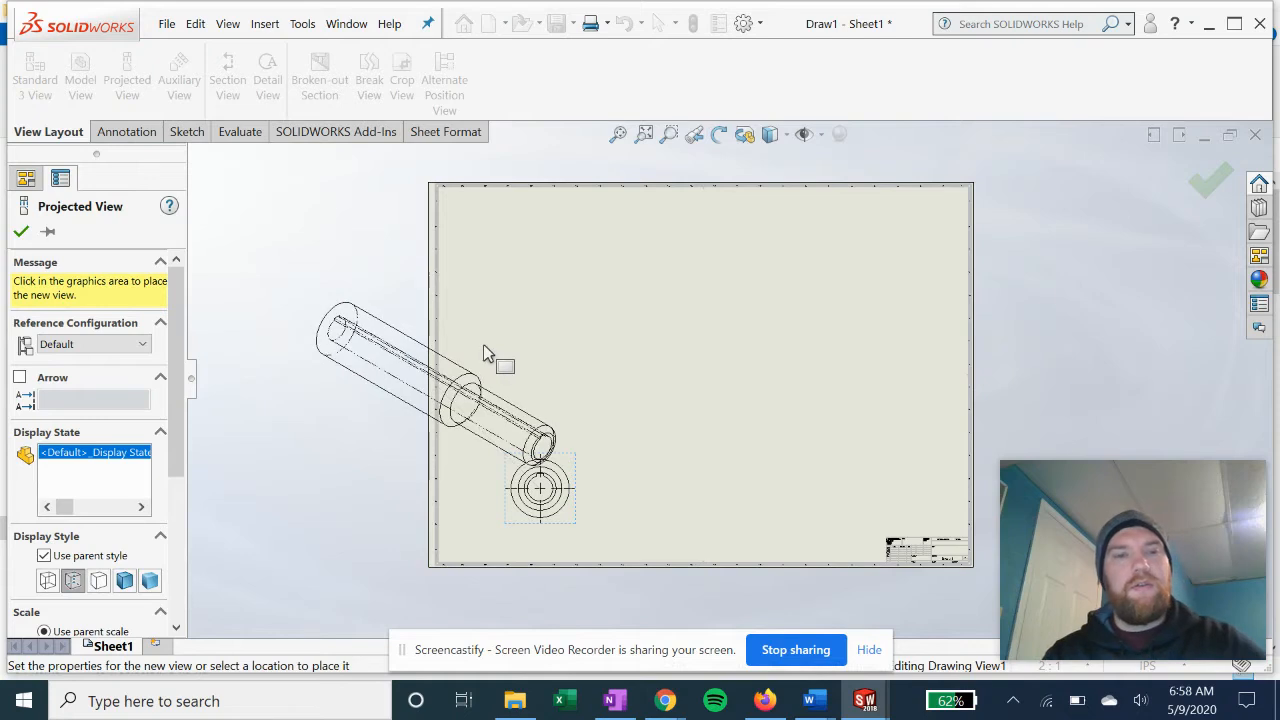
{"action": "left_click", "coordinate": [786, 492]}
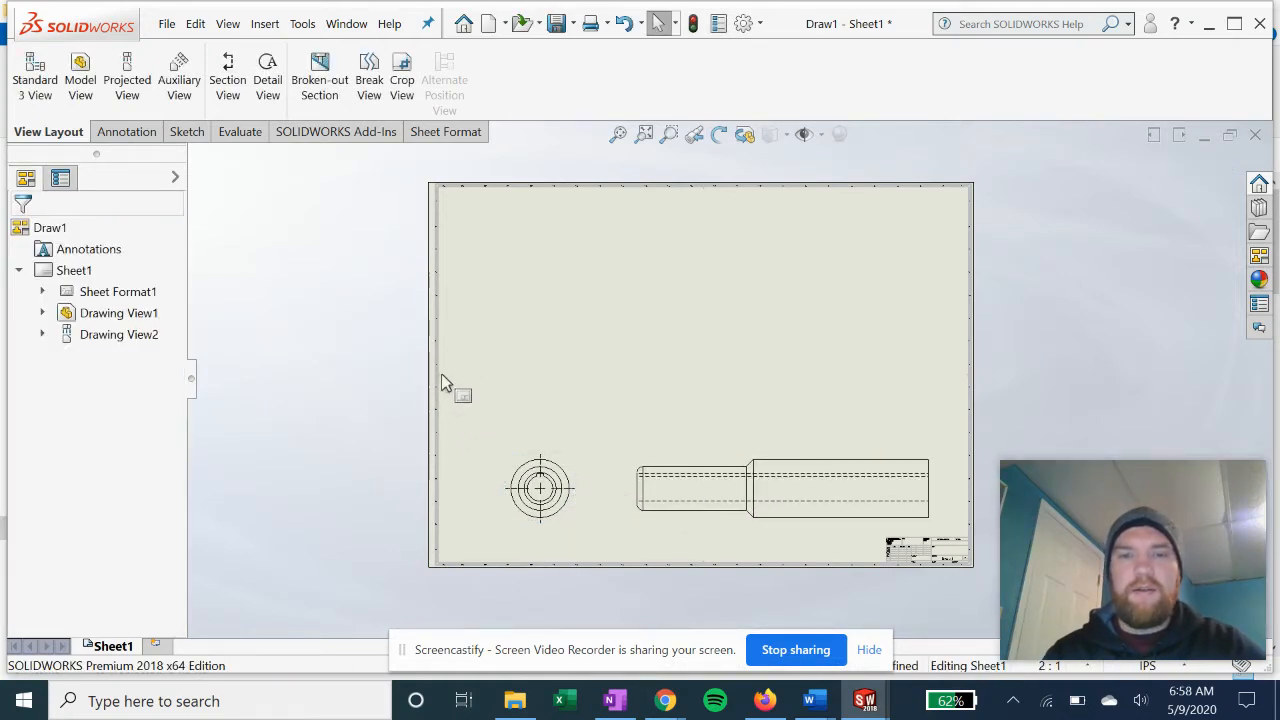
Step: Create section view A-A with a horizontal cutting line through the center of the circular view and place it above that view
{"action": "scroll", "coordinate": [611, 351], "scroll_direction": "down", "scroll_amount": 1}
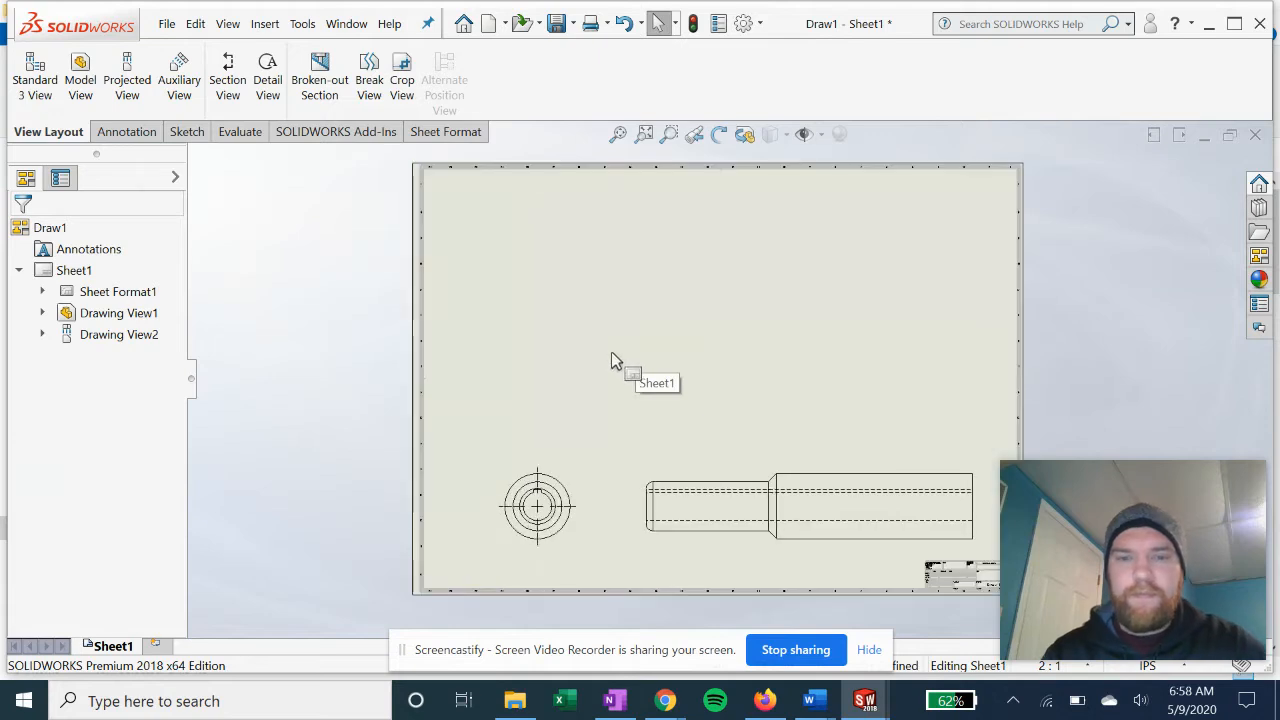
{"action": "left_click", "coordinate": [237, 106]}
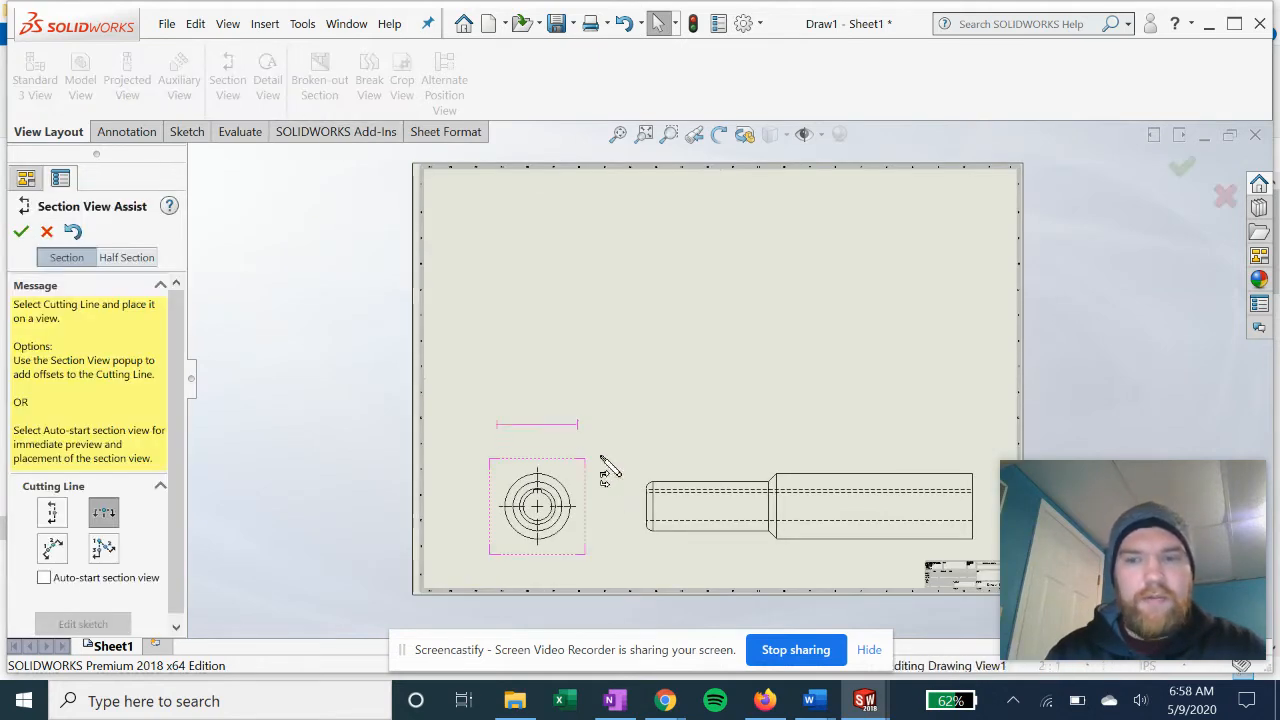
{"action": "scroll", "coordinate": [594, 494], "scroll_direction": "down", "scroll_amount": 1}
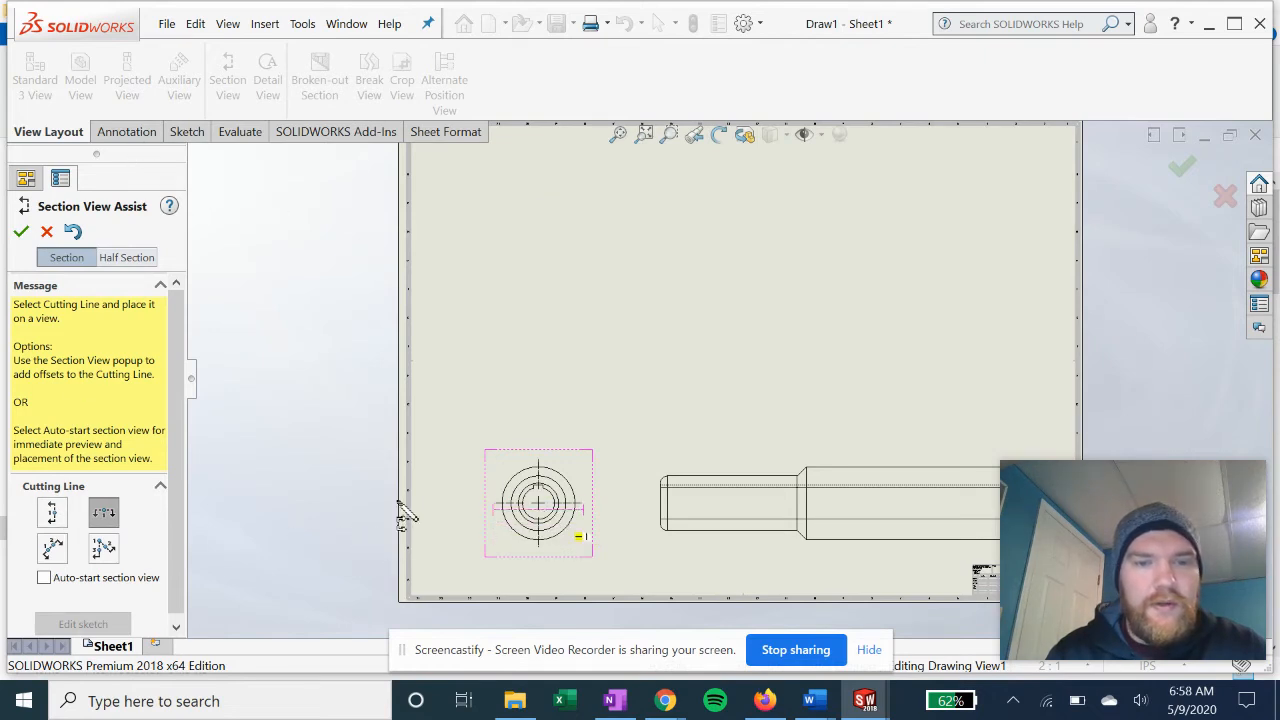
{"action": "left_click", "coordinate": [50, 516]}
{"action": "left_click", "coordinate": [106, 514]}
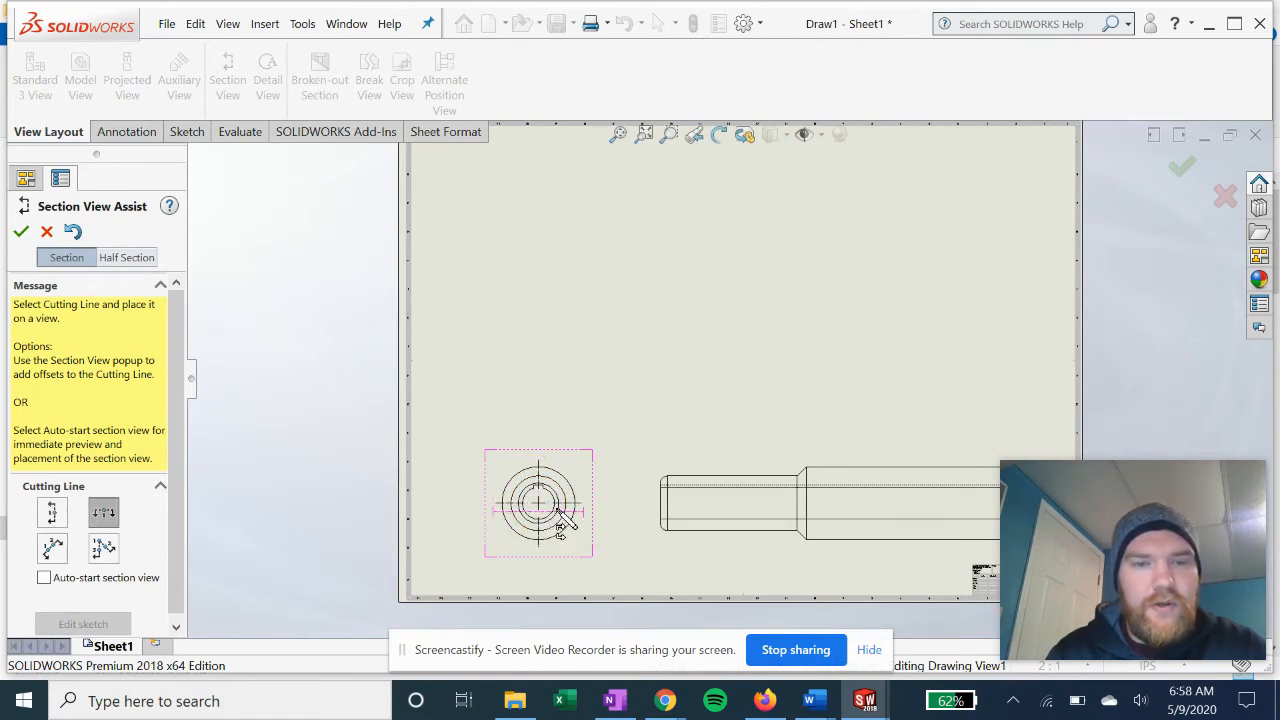
{"action": "left_click", "coordinate": [540, 505]}
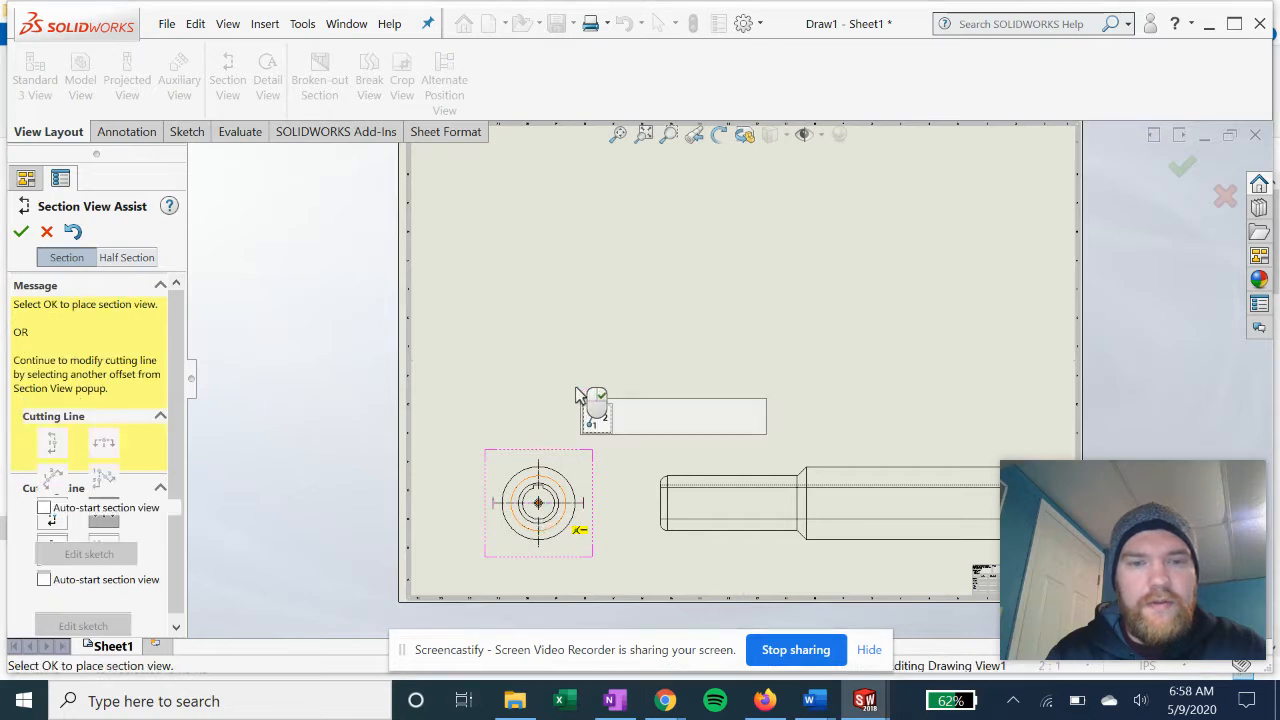
{"action": "left_click", "coordinate": [724, 420]}
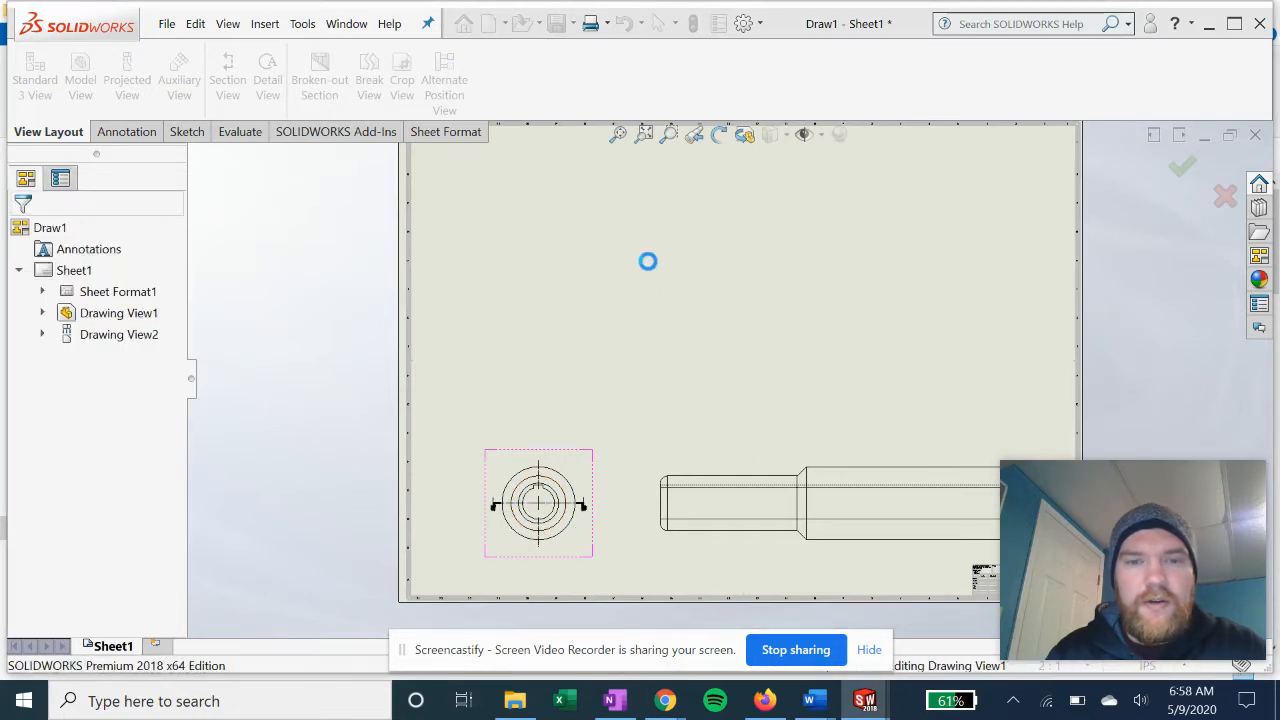
{"action": "scroll", "coordinate": [608, 322], "scroll_direction": "up", "scroll_amount": 2}
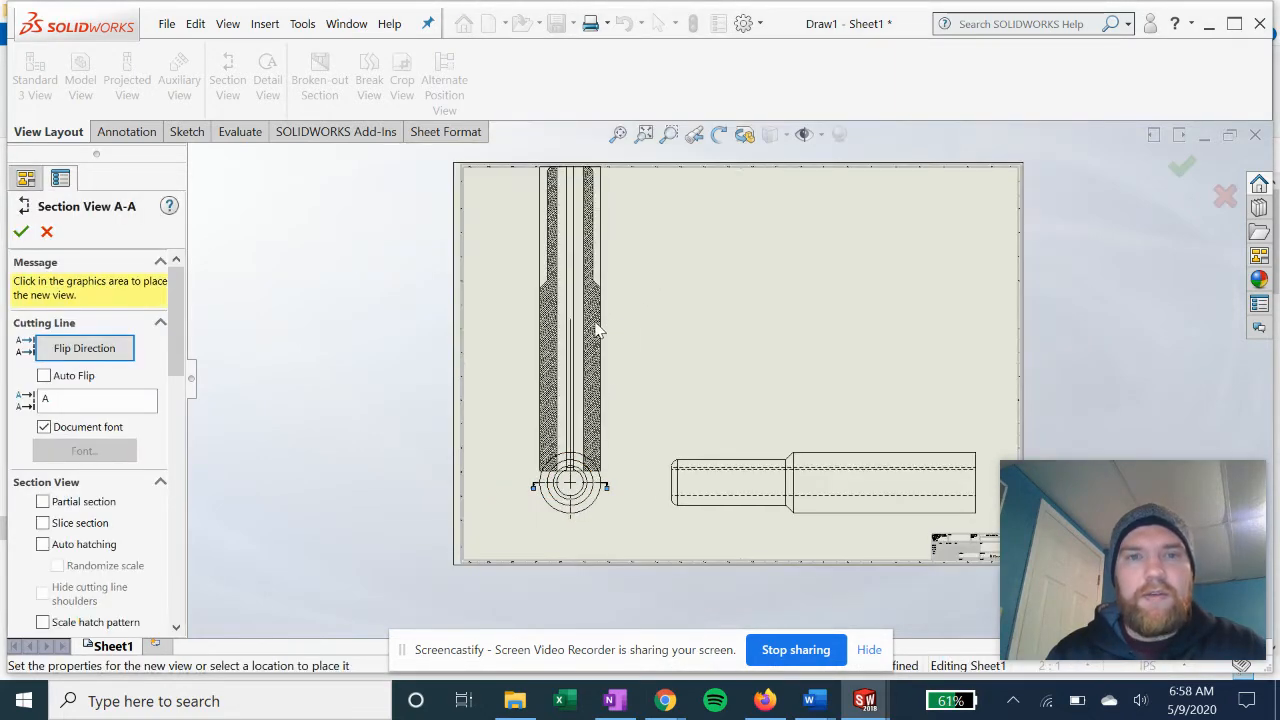
{"action": "left_click", "coordinate": [593, 306]}
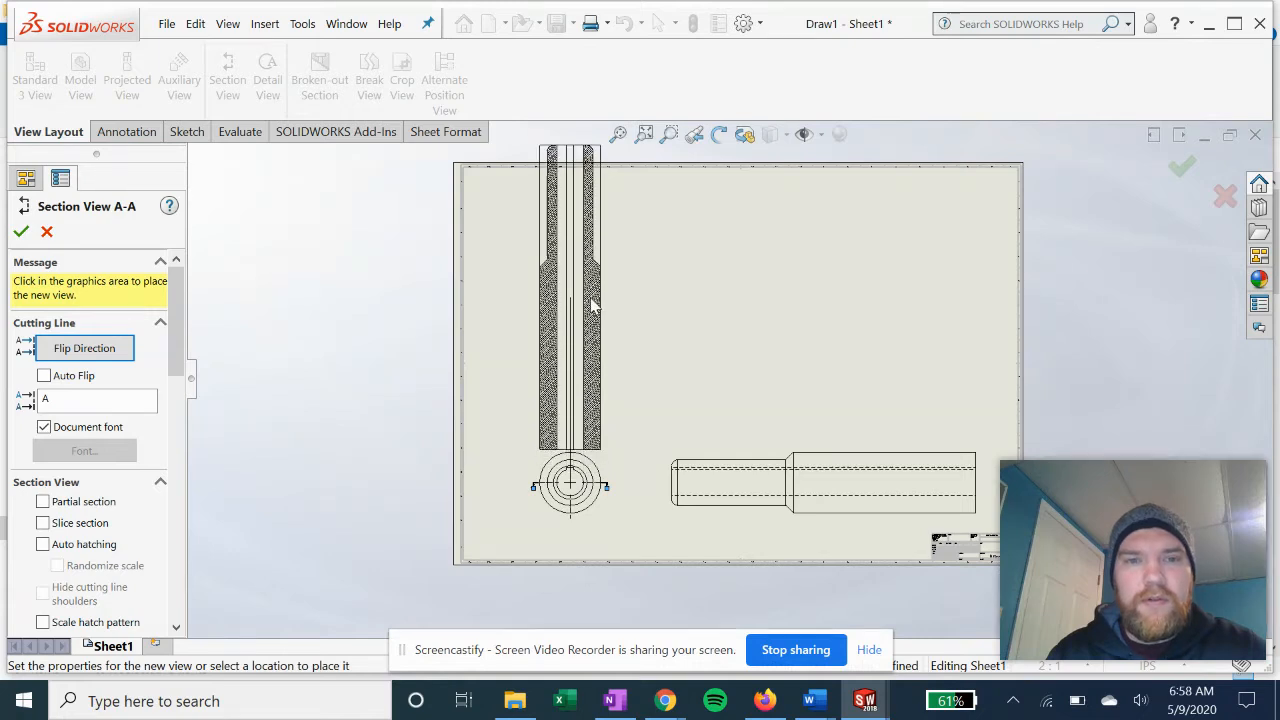
{"action": "left_click", "coordinate": [22, 234]}
Step: Set the custom scale of the circular parent view to a user-defined 3.5:1
{"action": "left_click", "coordinate": [543, 480]}
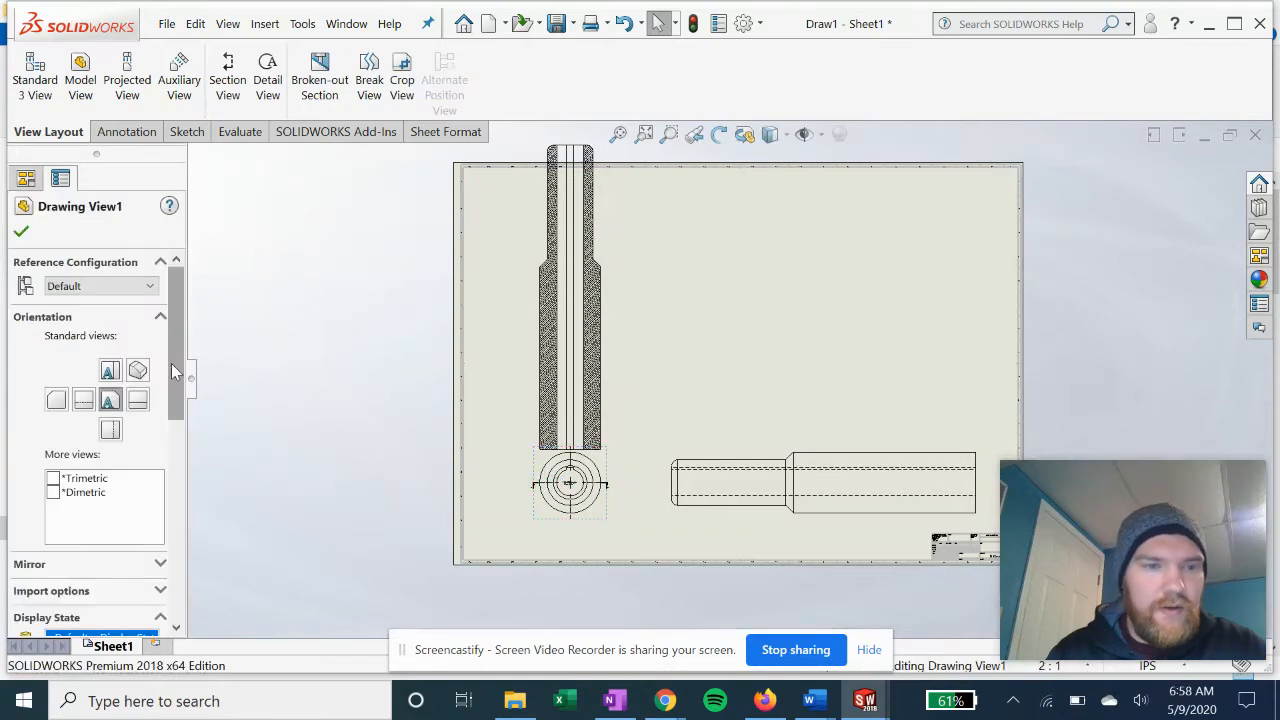
{"action": "scroll", "coordinate": [110, 430], "scroll_direction": "down", "scroll_amount": 5}
{"action": "left_click", "coordinate": [126, 432]}
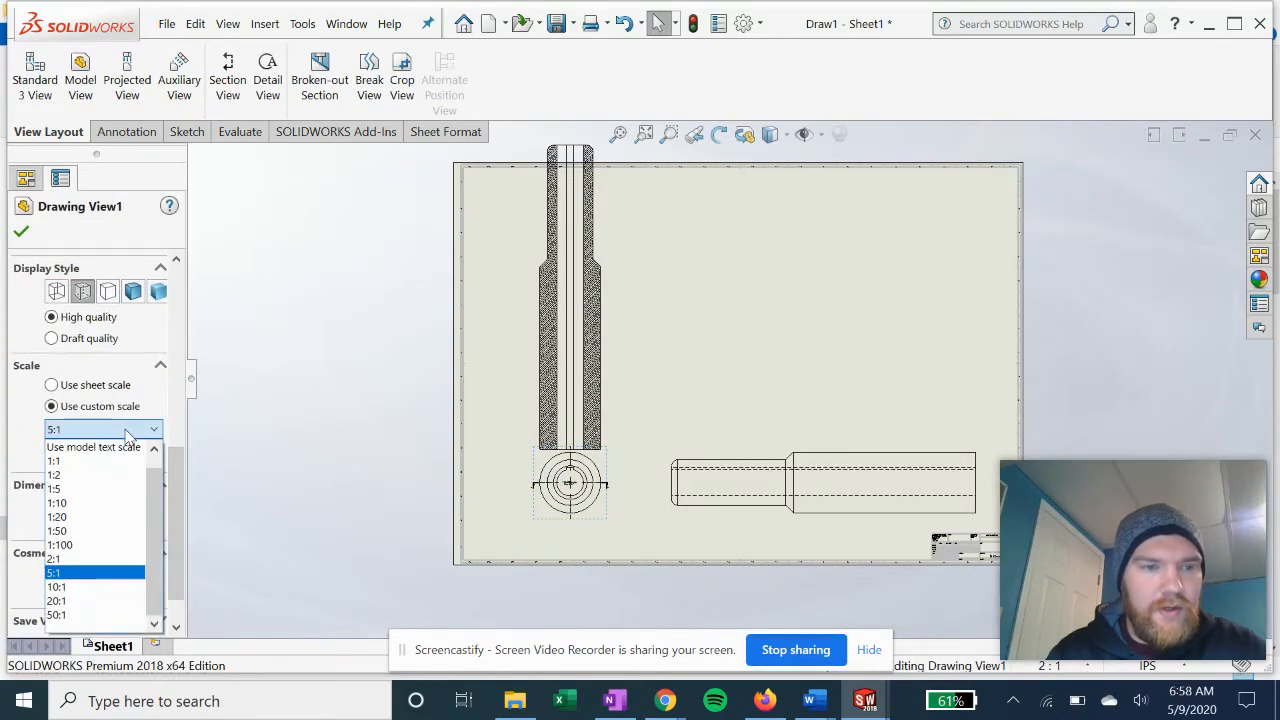
{"action": "left_click", "coordinate": [103, 450]}
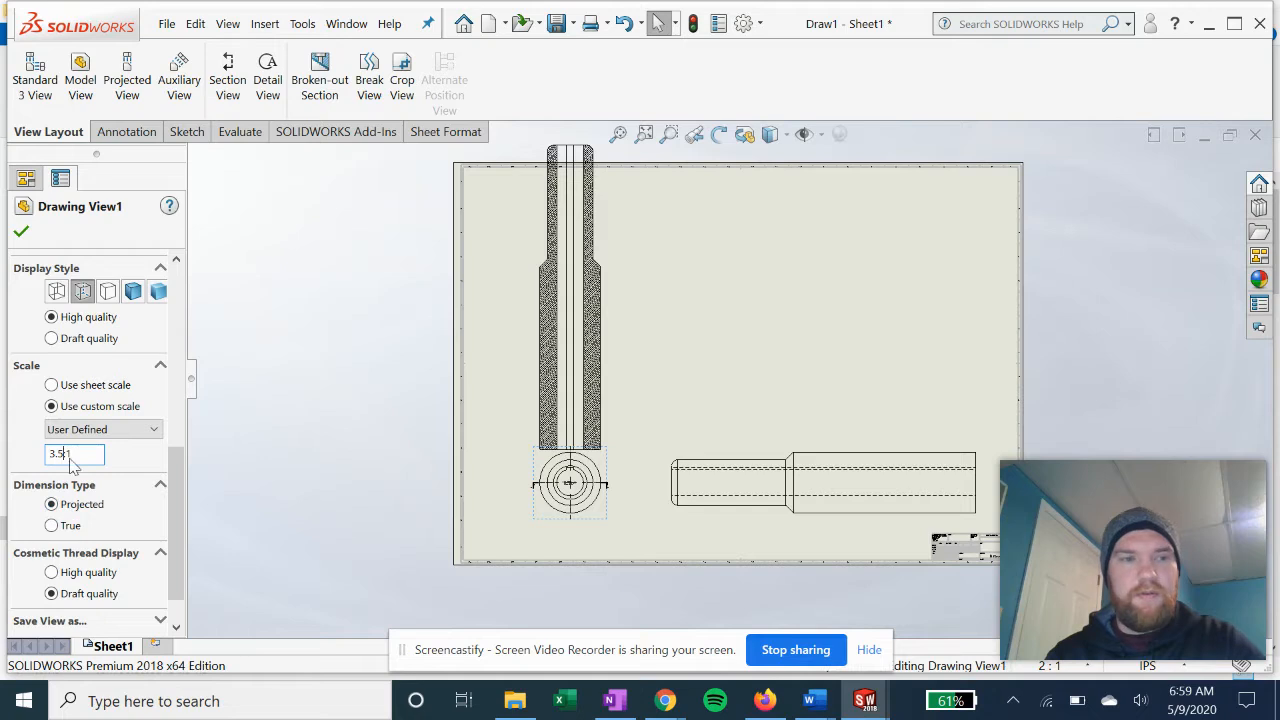
{"action": "left_click", "coordinate": [23, 230]}
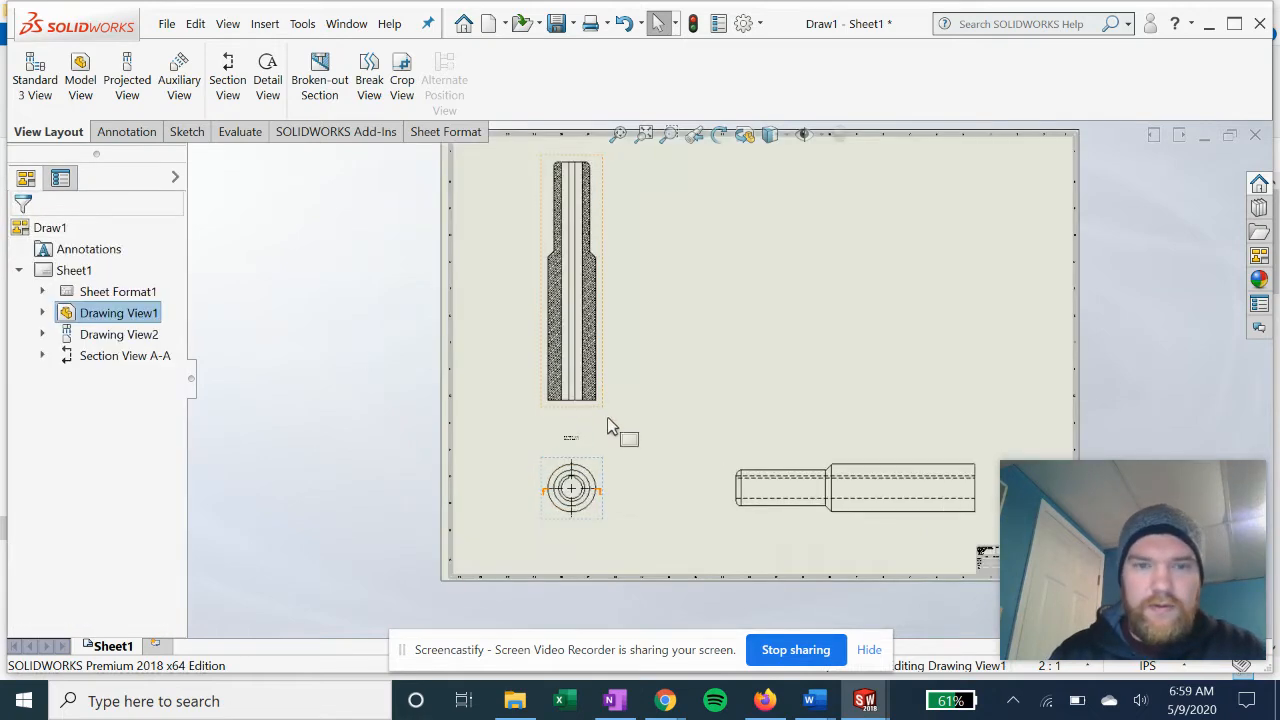
Step: Move the circular view slightly down on the sheet and deselect it
{"action": "scroll", "coordinate": [616, 475], "scroll_direction": "down", "scroll_amount": 2}
{"action": "left_click_drag", "start_coordinate": [608, 466], "coordinate": [608, 474]}
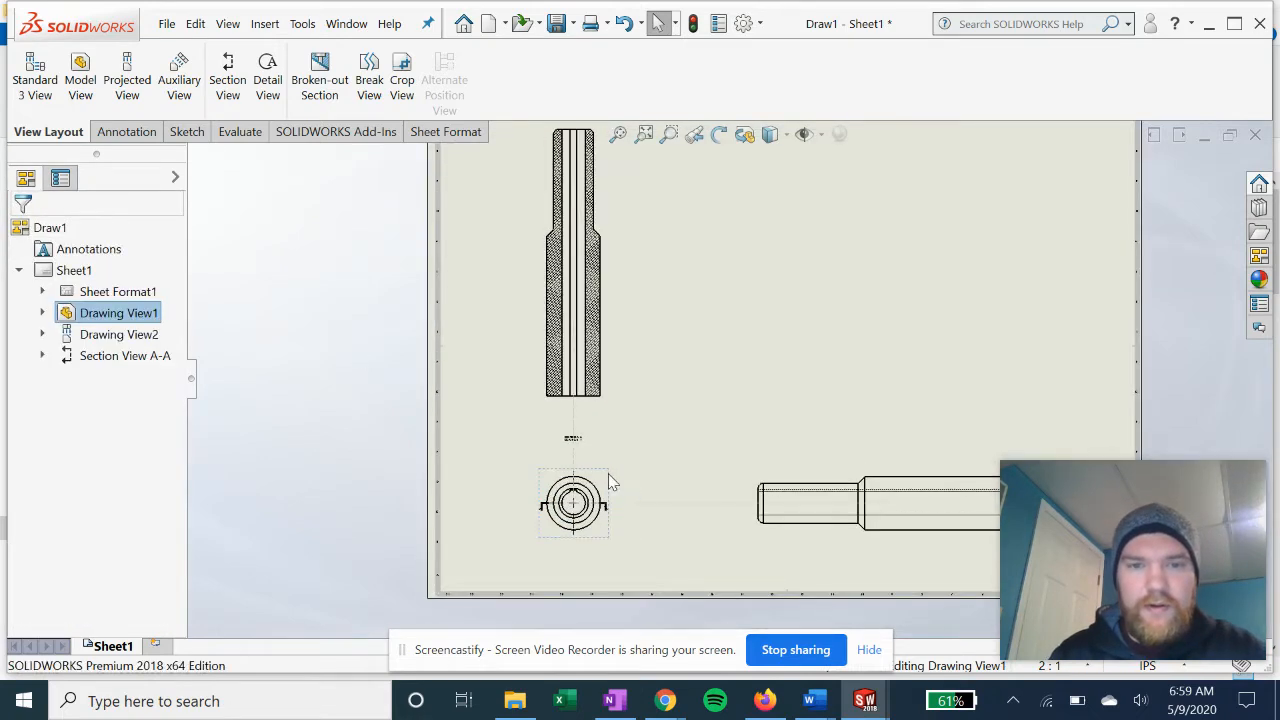
{"action": "key", "text": "Escape"}
{"action": "key", "text": "f"}
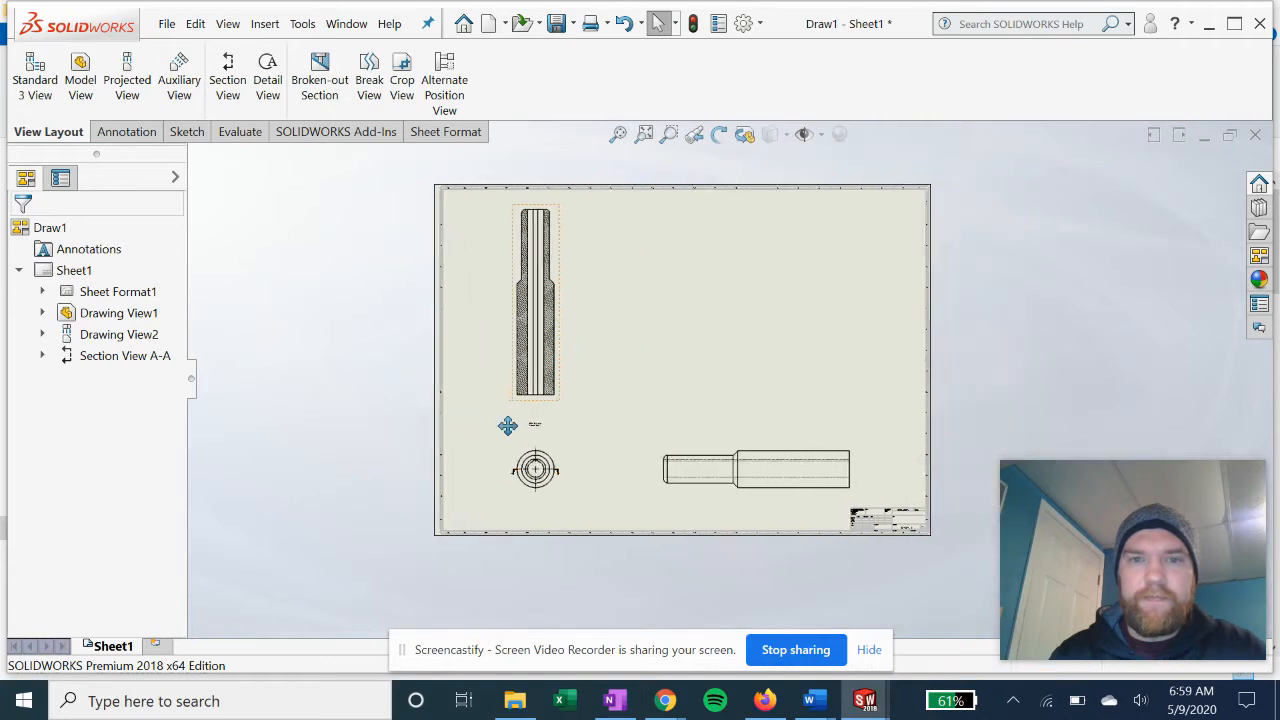
Step: Examine the circular view's display style and scale properties and the commands available for that view
{"action": "scroll", "coordinate": [576, 452], "scroll_direction": "down", "scroll_amount": 2}
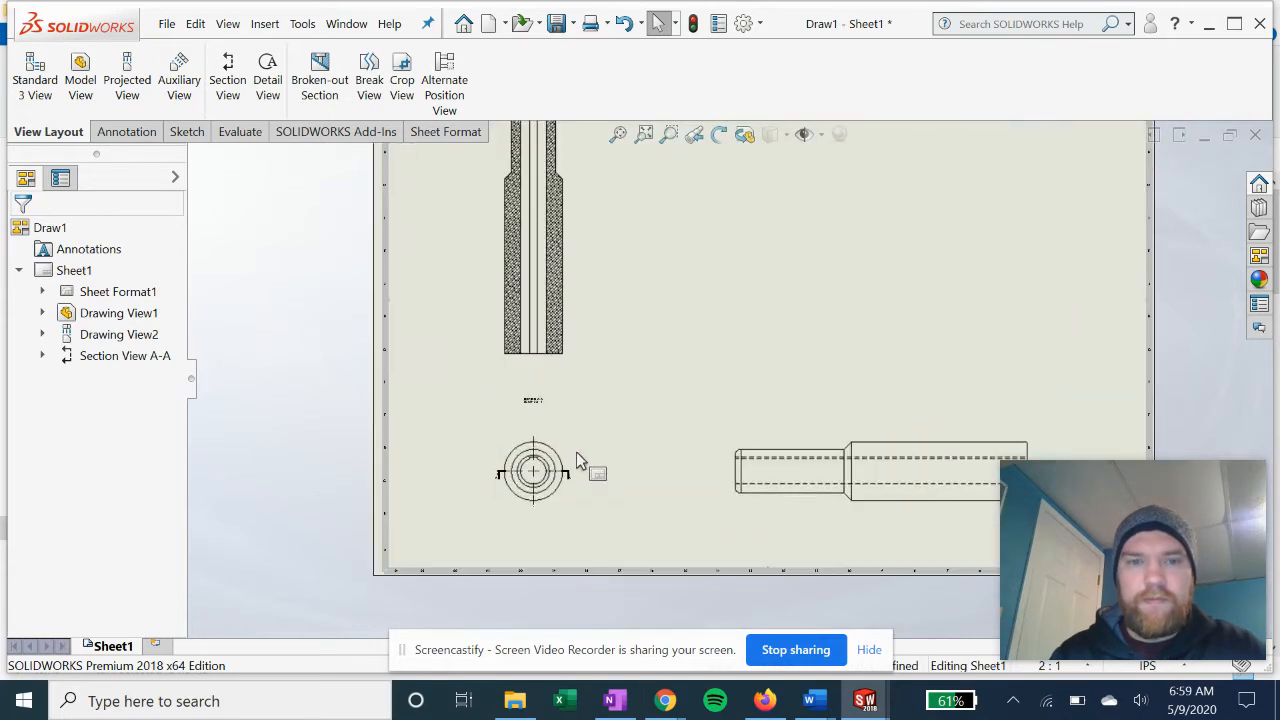
{"action": "left_click", "coordinate": [570, 440]}
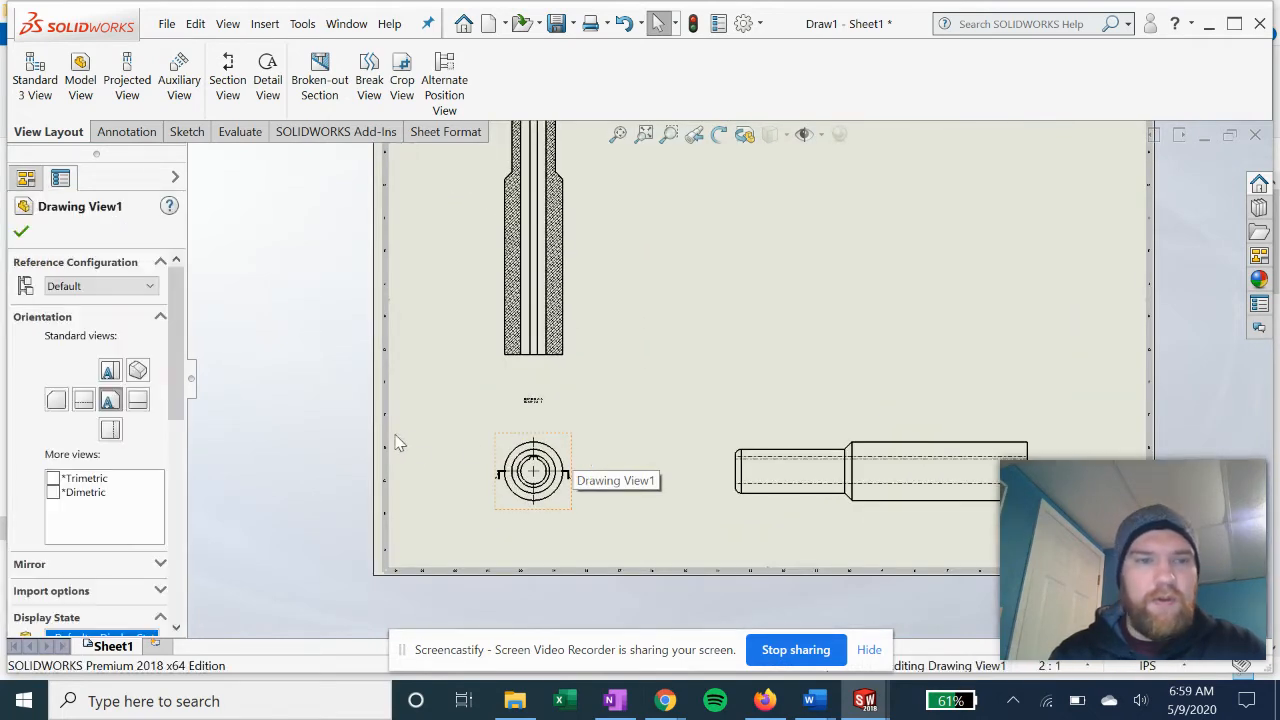
{"action": "left_click_drag", "start_coordinate": [175, 363], "coordinate": [178, 567]}
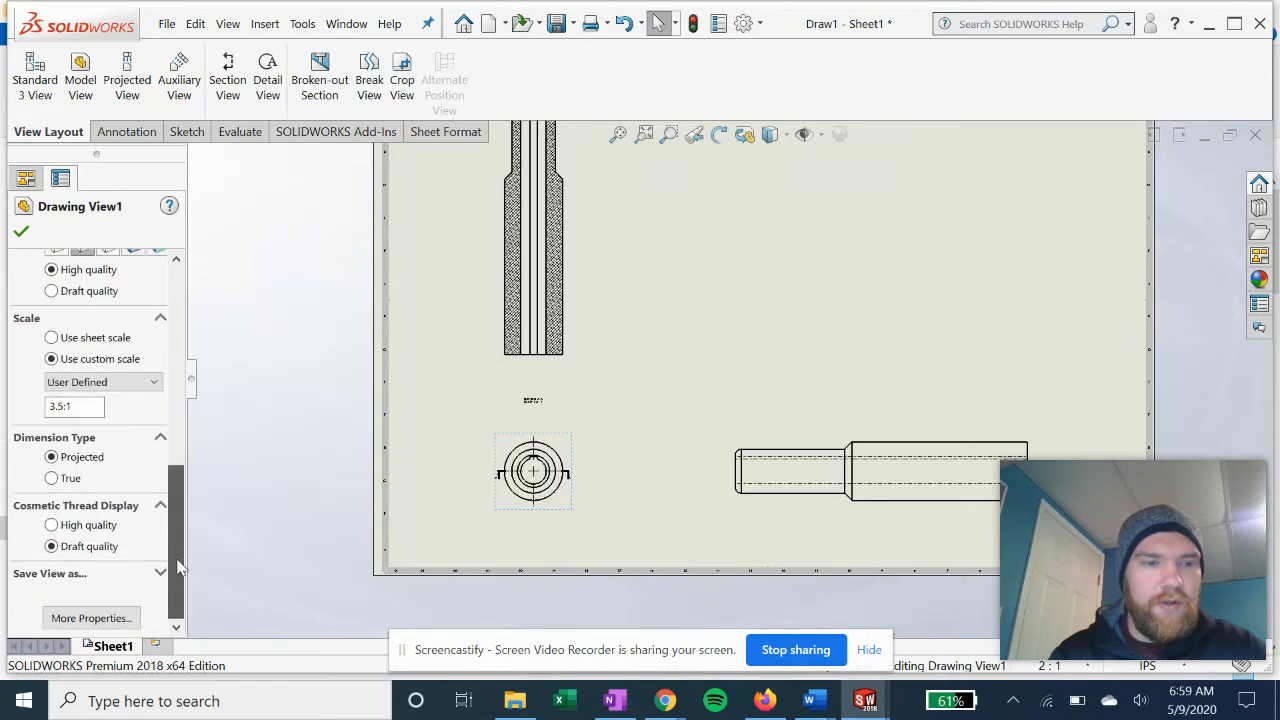
{"action": "scroll", "coordinate": [177, 554], "scroll_direction": "up", "scroll_amount": 3}
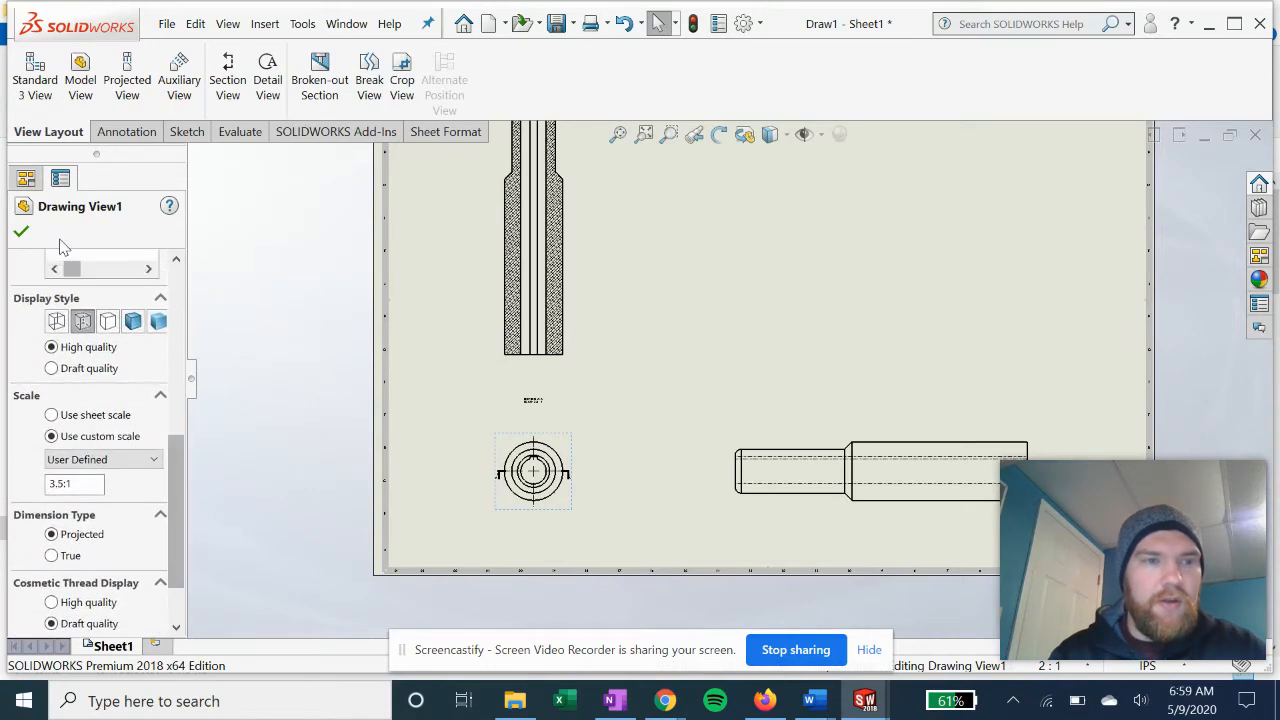
{"action": "left_click", "coordinate": [22, 233]}
{"action": "left_click", "coordinate": [538, 386]}
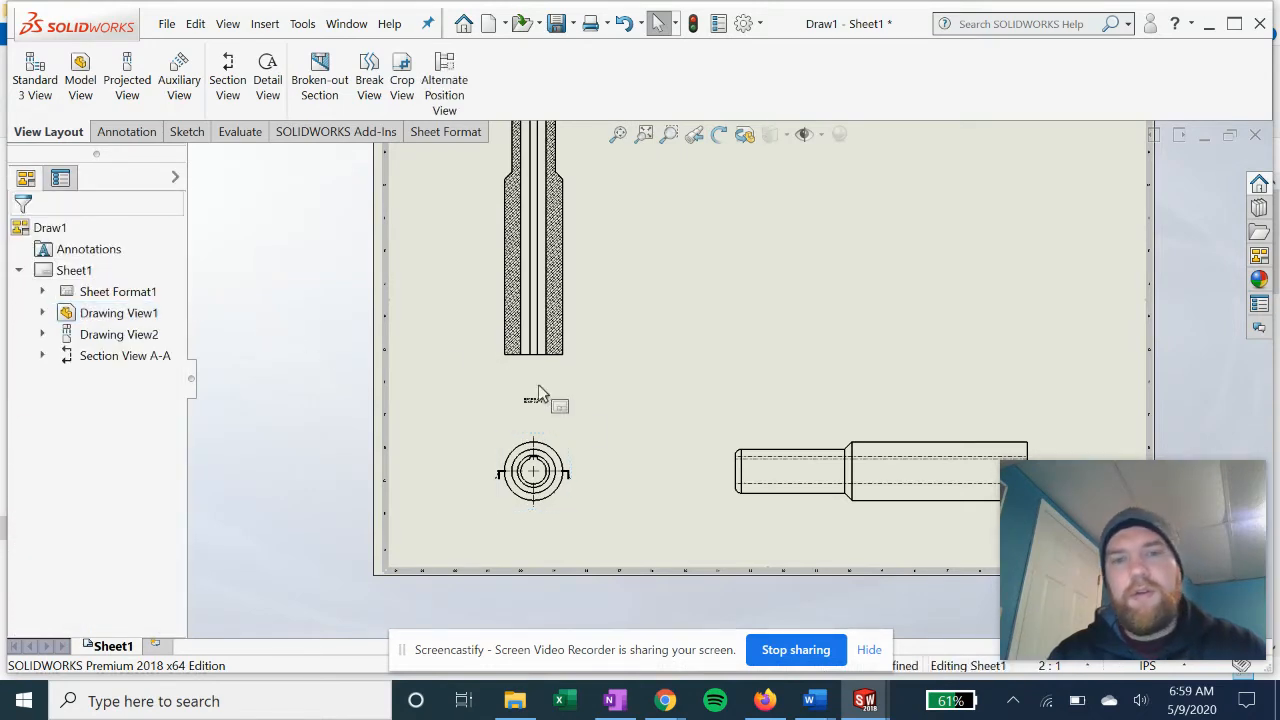
{"action": "left_click", "coordinate": [571, 457]}
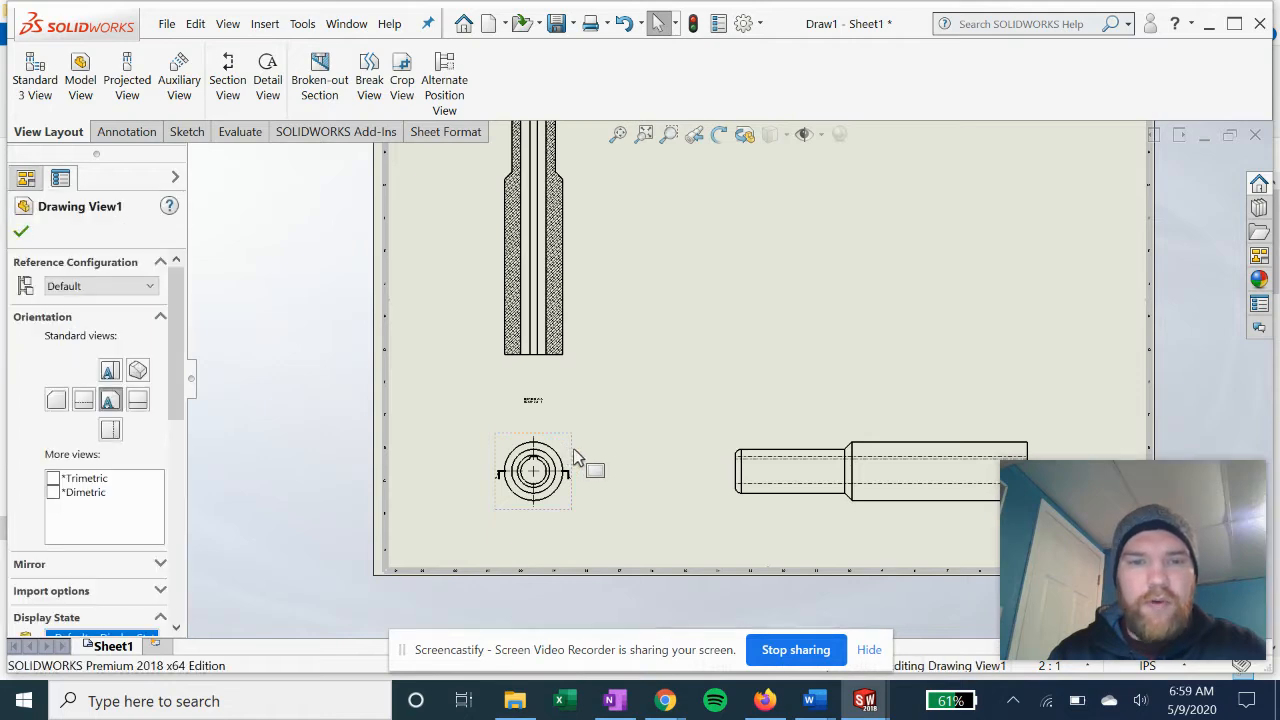
{"action": "right_click", "coordinate": [572, 457]}
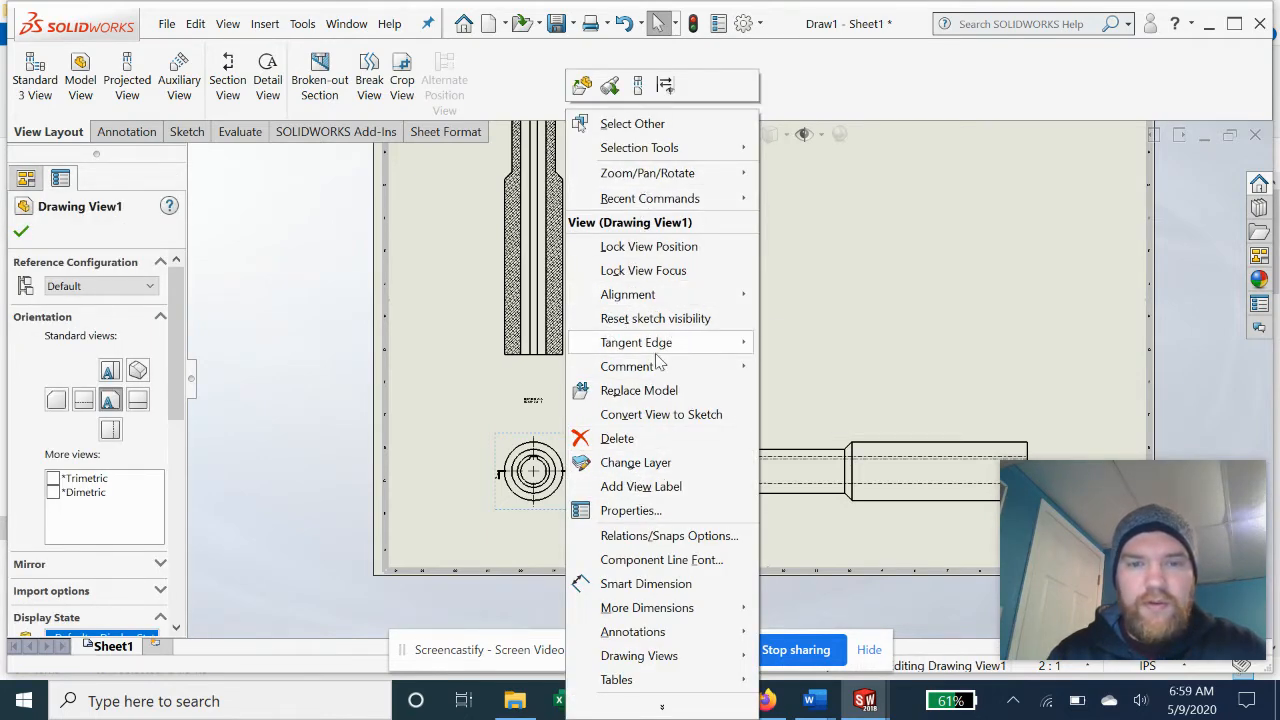
{"action": "left_click", "coordinate": [280, 340]}
Step: Project an isometric view from the circular view, placing it in the sheet's upper right area and shifting it further right
{"action": "scroll", "coordinate": [580, 434], "scroll_direction": "down", "scroll_amount": 3}
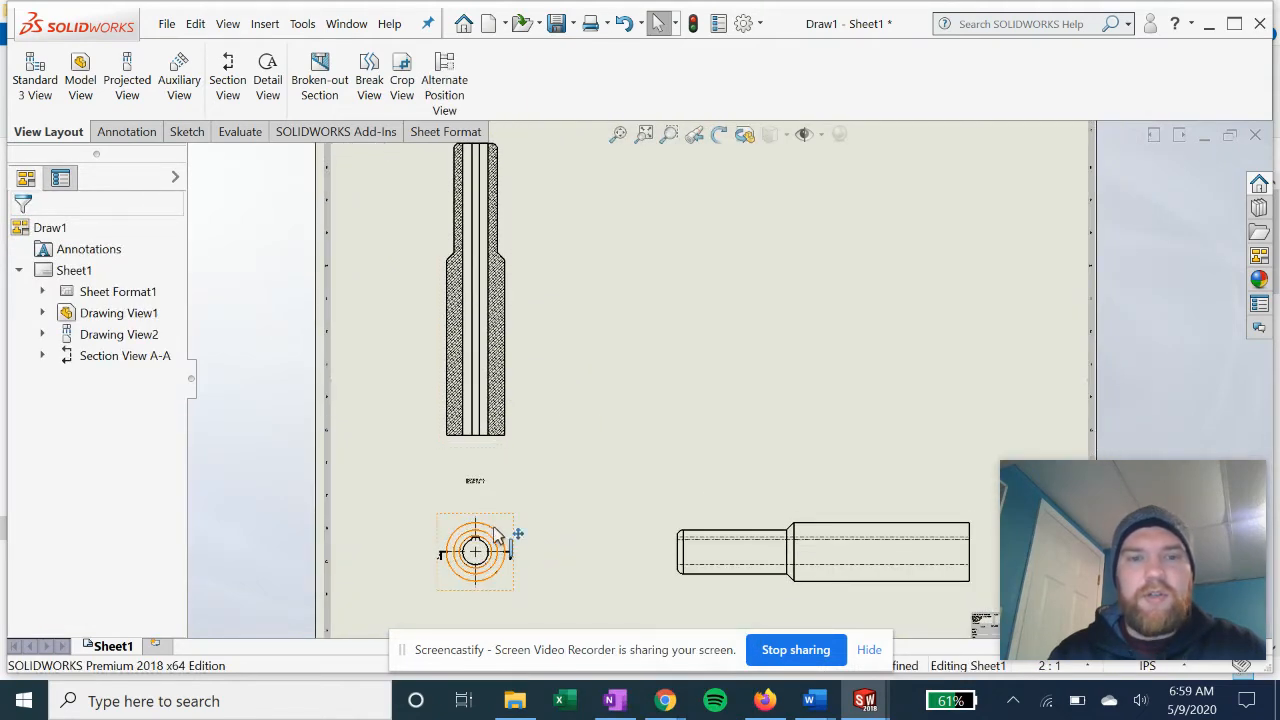
{"action": "scroll", "coordinate": [580, 500], "scroll_direction": "up", "scroll_amount": 4}
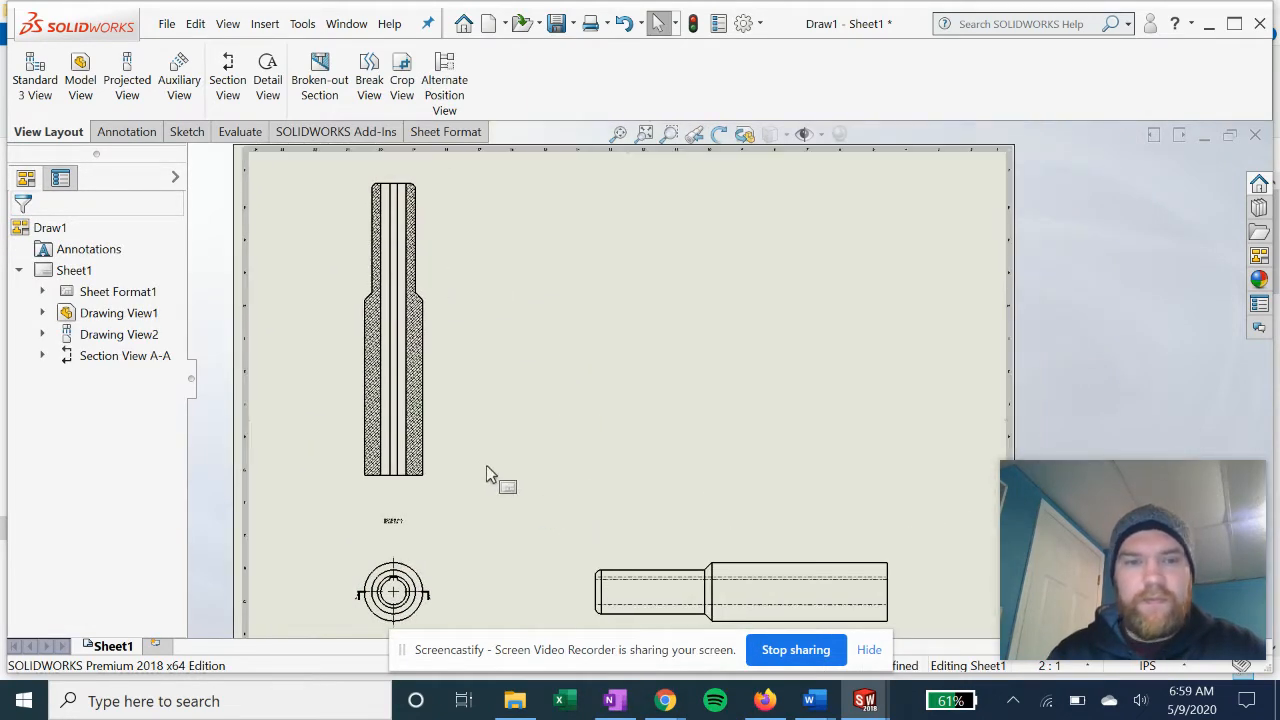
{"action": "left_click", "coordinate": [127, 82]}
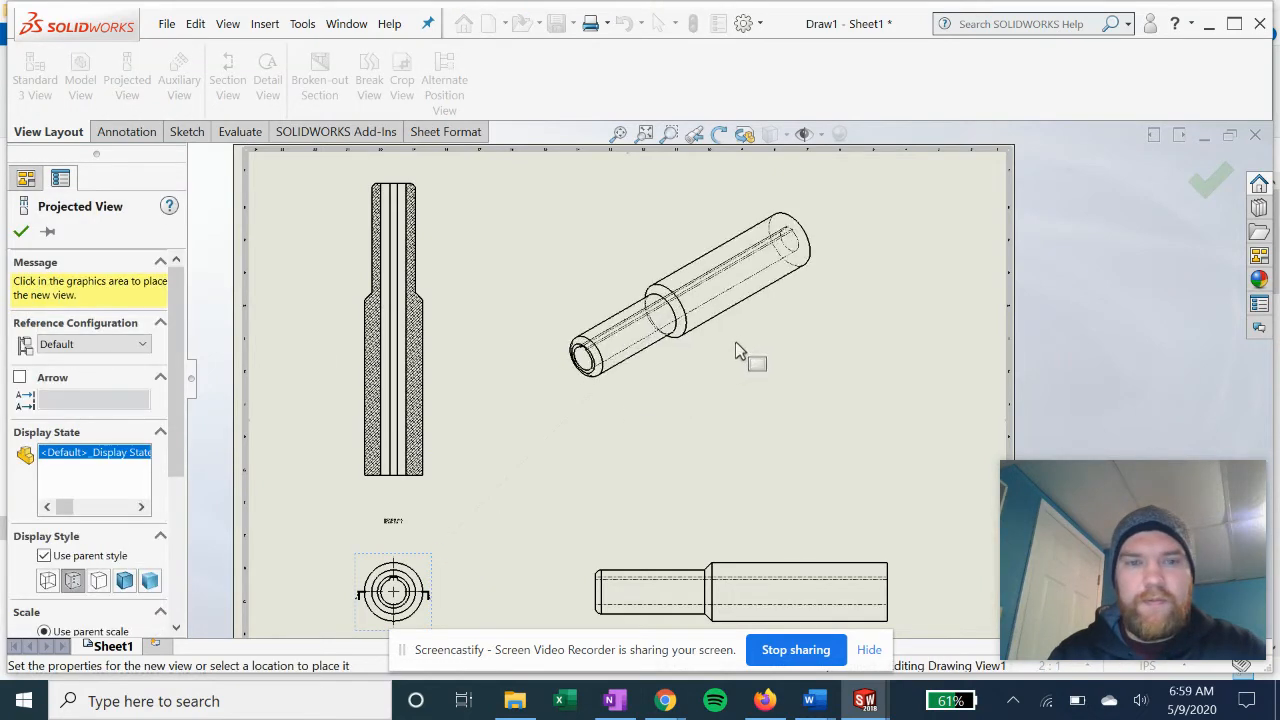
{"action": "left_click", "coordinate": [690, 345]}
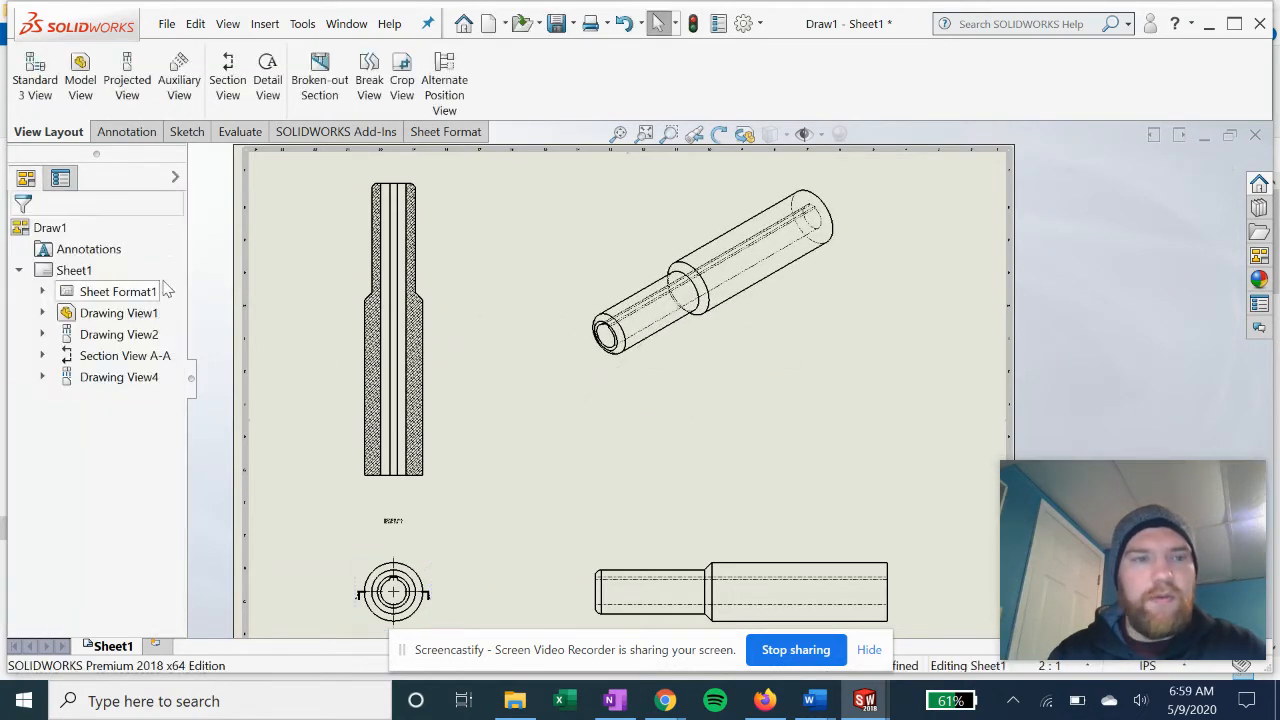
{"action": "left_click", "coordinate": [706, 374]}
{"action": "left_click", "coordinate": [690, 392]}
{"action": "mouse_move", "coordinate": [690, 392]}
{"action": "left_mouse_down"}
{"action": "mouse_move", "coordinate": [731, 406]}
{"action": "mouse_move", "coordinate": [782, 400]}
{"action": "left_mouse_up"}
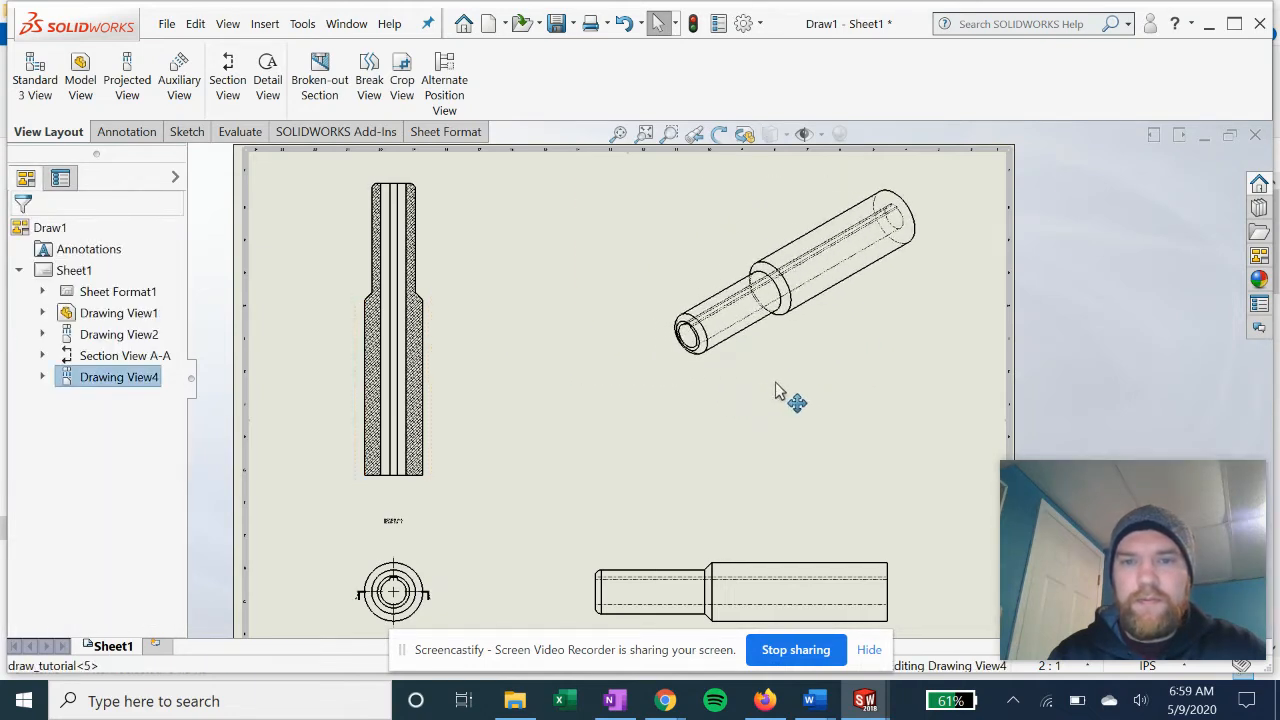
Step: Set the isometric view's display style to Shaded With Edges
{"action": "left_click", "coordinate": [836, 324]}
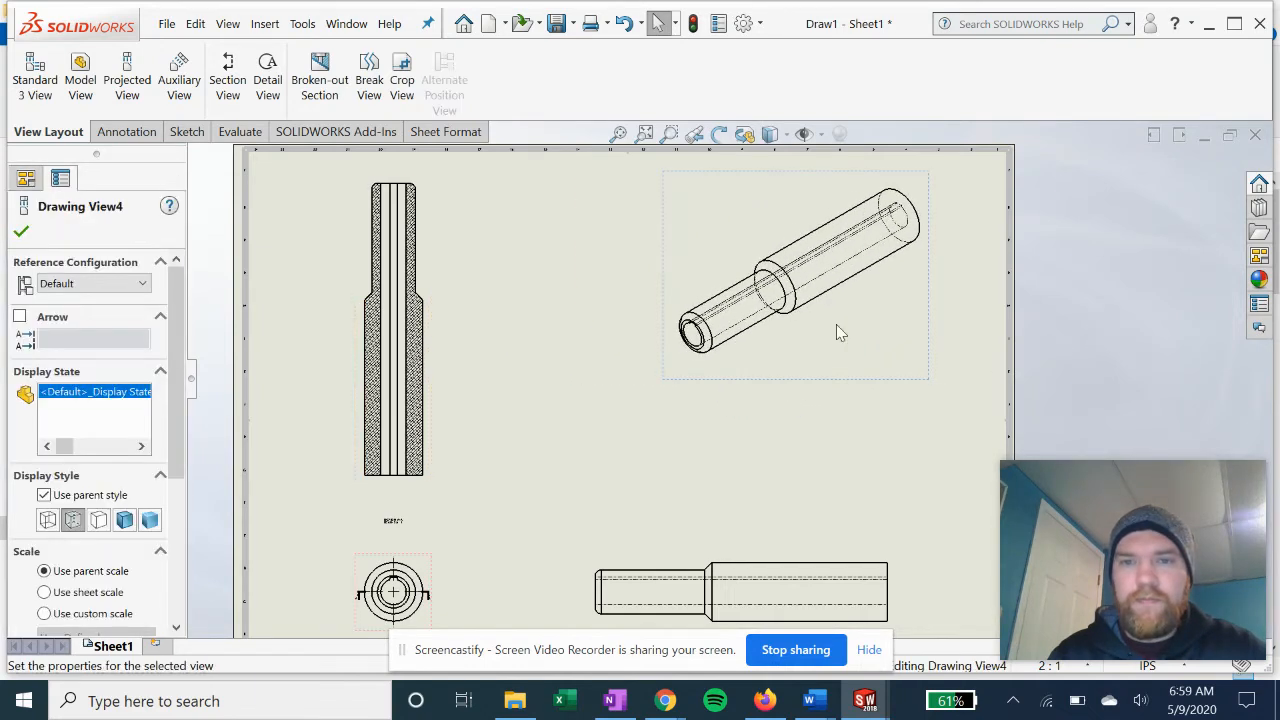
{"action": "left_click", "coordinate": [123, 521]}
{"action": "left_click", "coordinate": [230, 348]}
{"action": "key", "text": "f"}
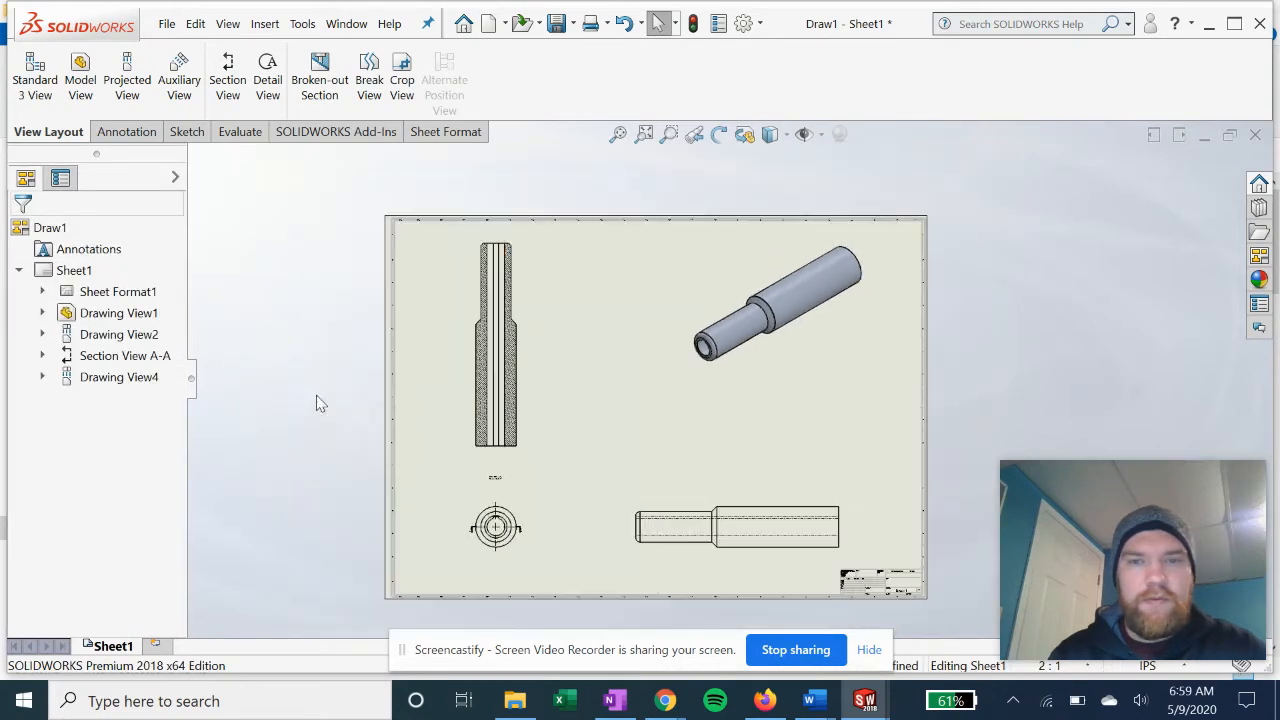
Step: Create detail view B of the keyway with a circle of about 0.15 radius, placing it up and right of the circular view
{"action": "scroll", "coordinate": [530, 445], "scroll_direction": "down", "scroll_amount": 3}
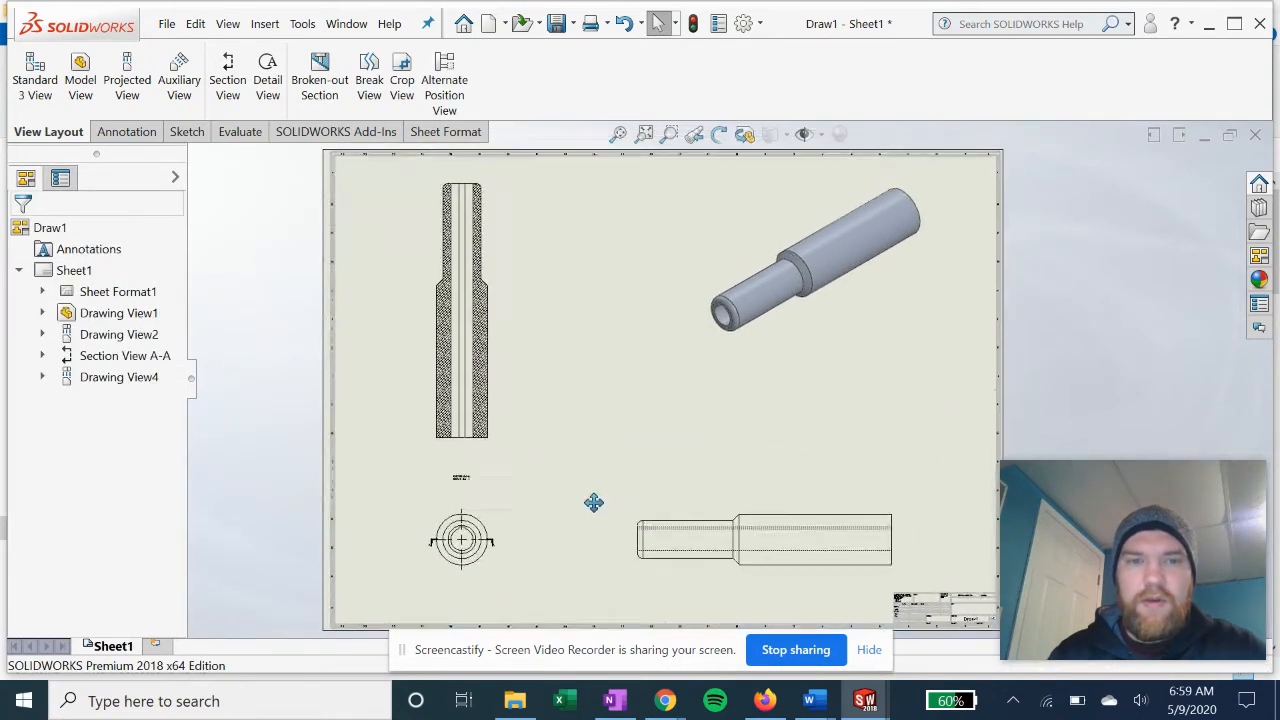
{"action": "scroll", "coordinate": [549, 509], "scroll_direction": "down", "scroll_amount": 3}
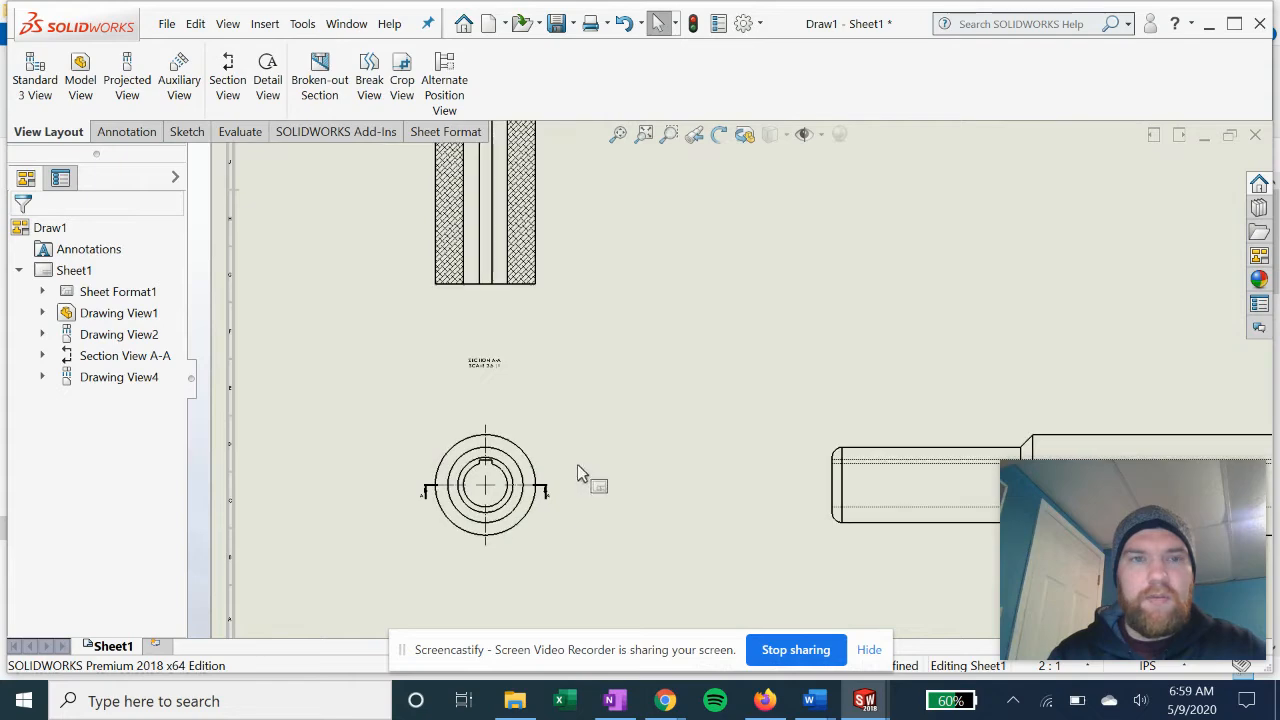
{"action": "scroll", "coordinate": [508, 468], "scroll_direction": "down", "scroll_amount": 3}
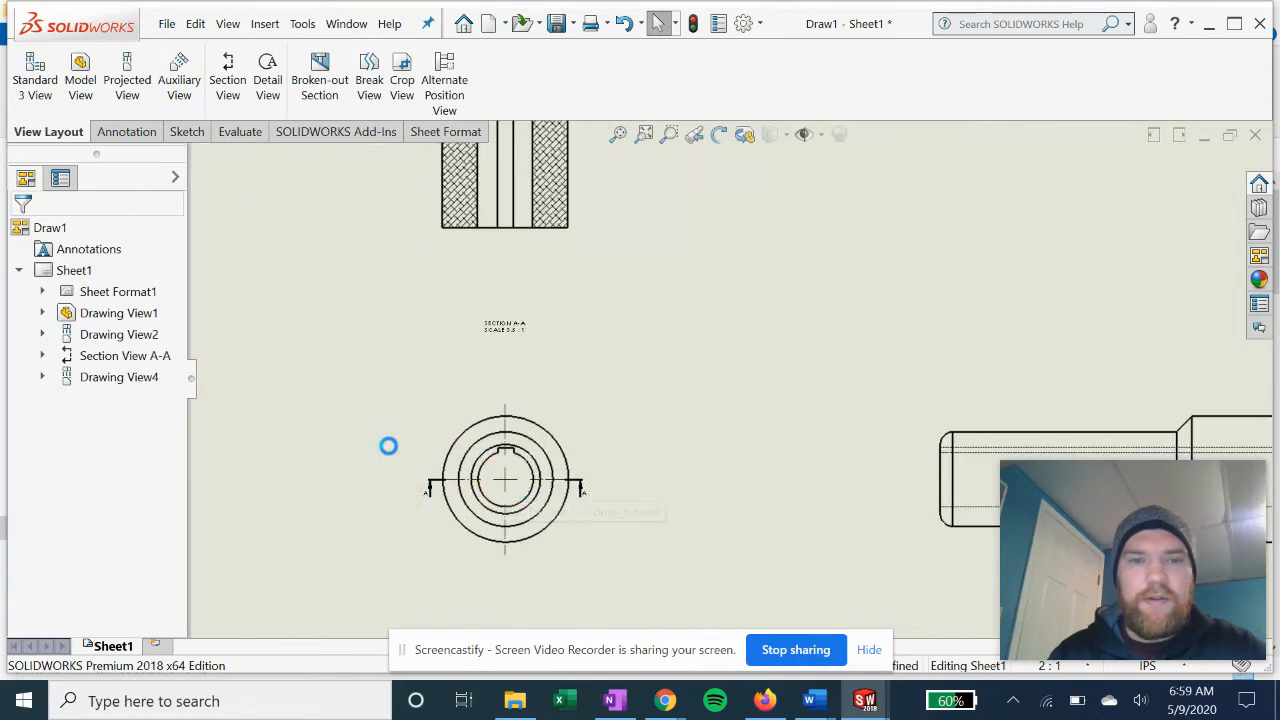
{"action": "scroll", "coordinate": [570, 457], "scroll_direction": "up", "scroll_amount": 4}
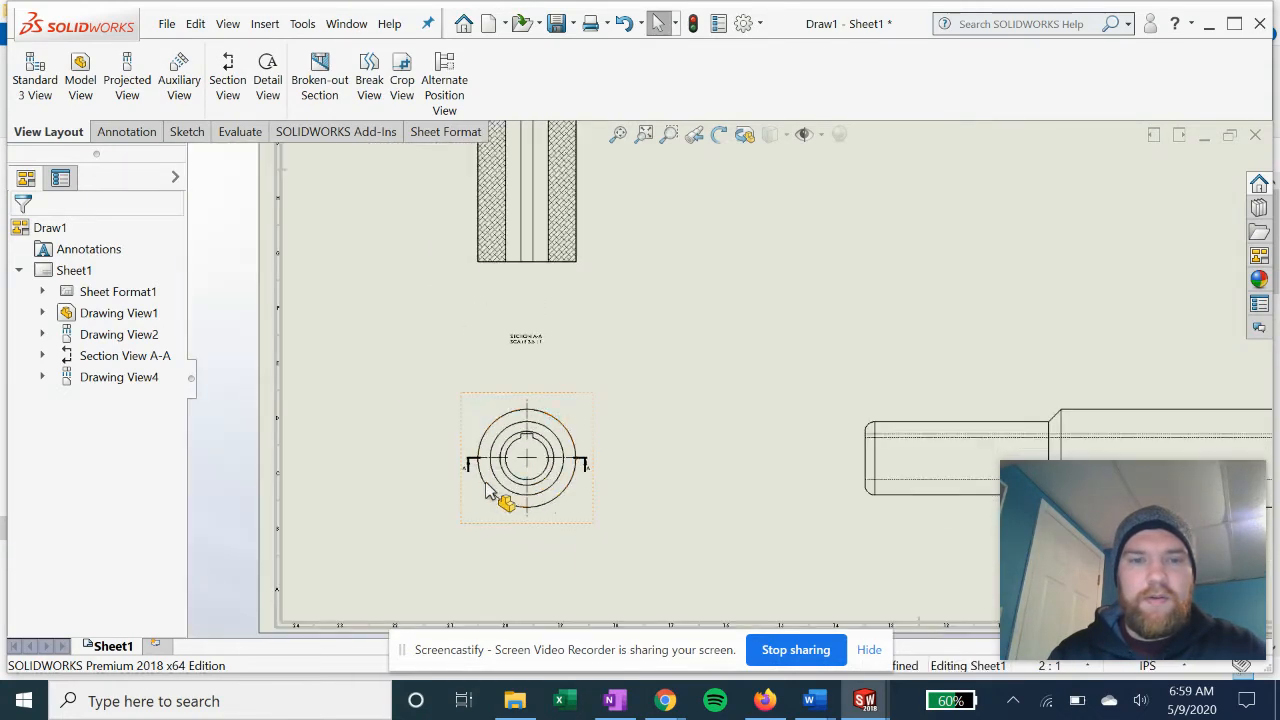
{"action": "scroll", "coordinate": [497, 510], "scroll_direction": "up", "scroll_amount": 3}
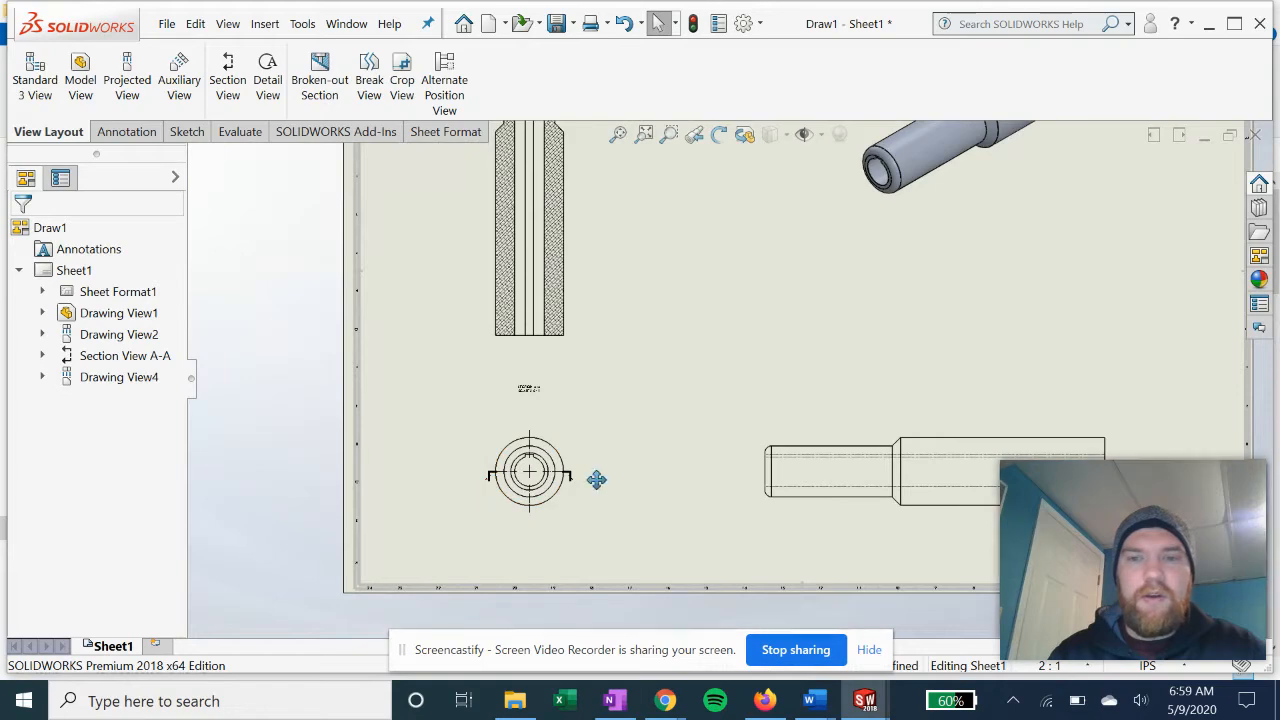
{"action": "scroll", "coordinate": [503, 533], "scroll_direction": "down", "scroll_amount": 5}
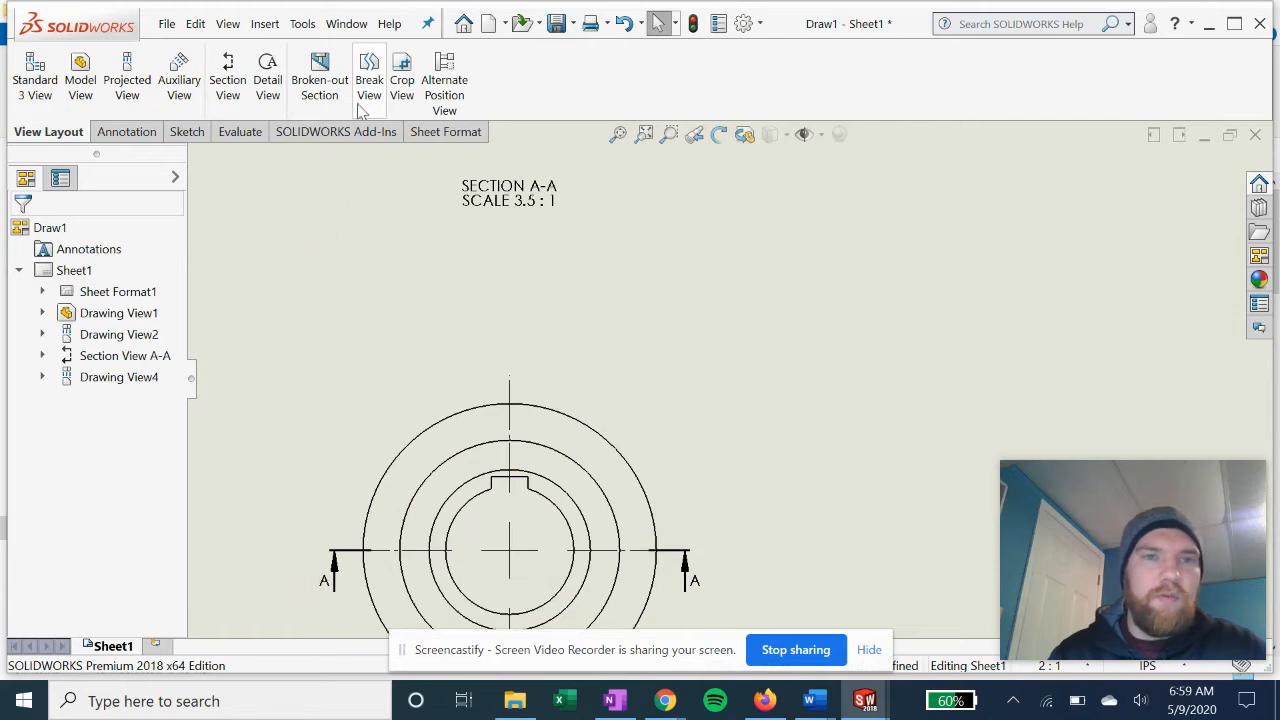
{"action": "left_click", "coordinate": [267, 80]}
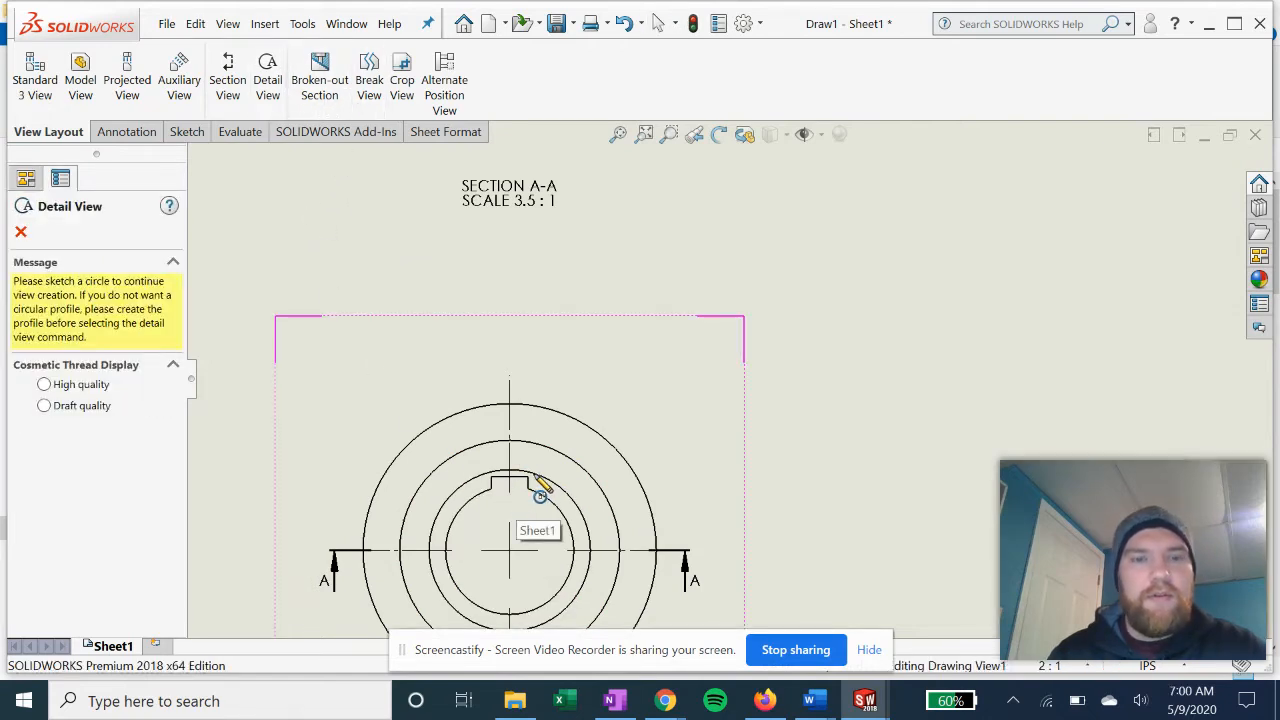
{"action": "left_click", "coordinate": [511, 486]}
{"action": "left_click", "coordinate": [557, 487]}
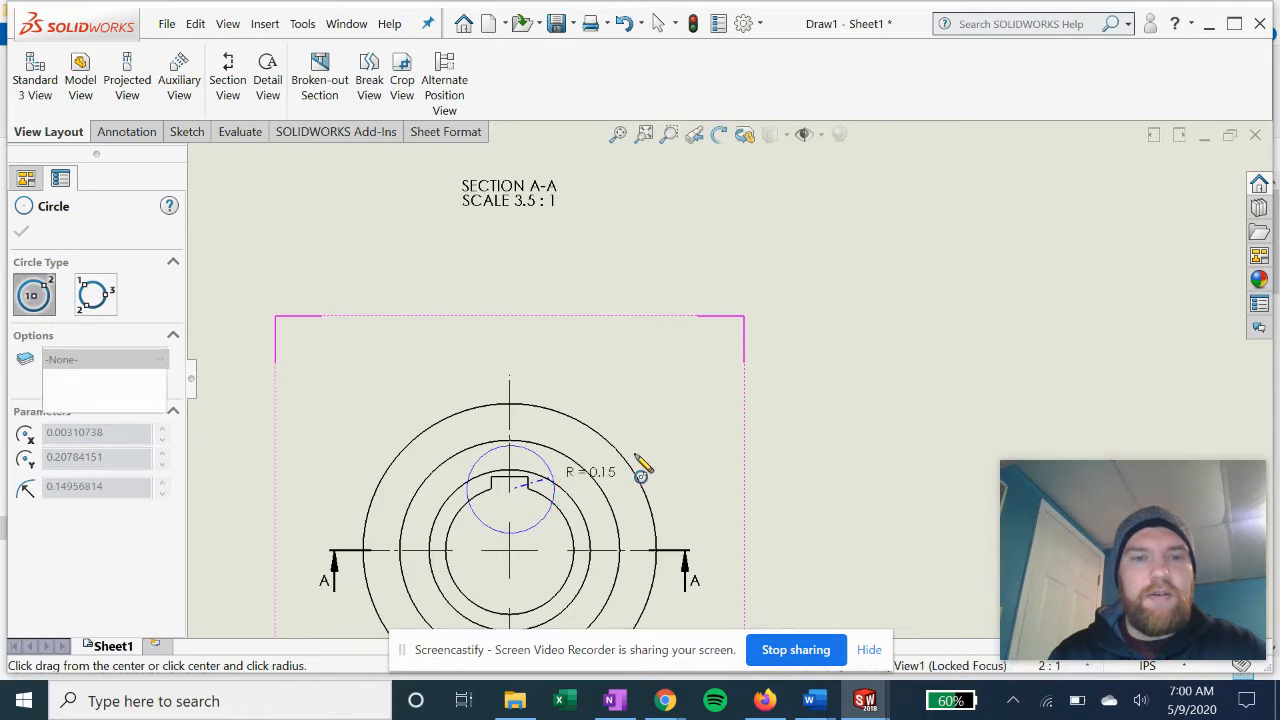
{"action": "scroll", "coordinate": [766, 457], "scroll_direction": "up", "scroll_amount": 3}
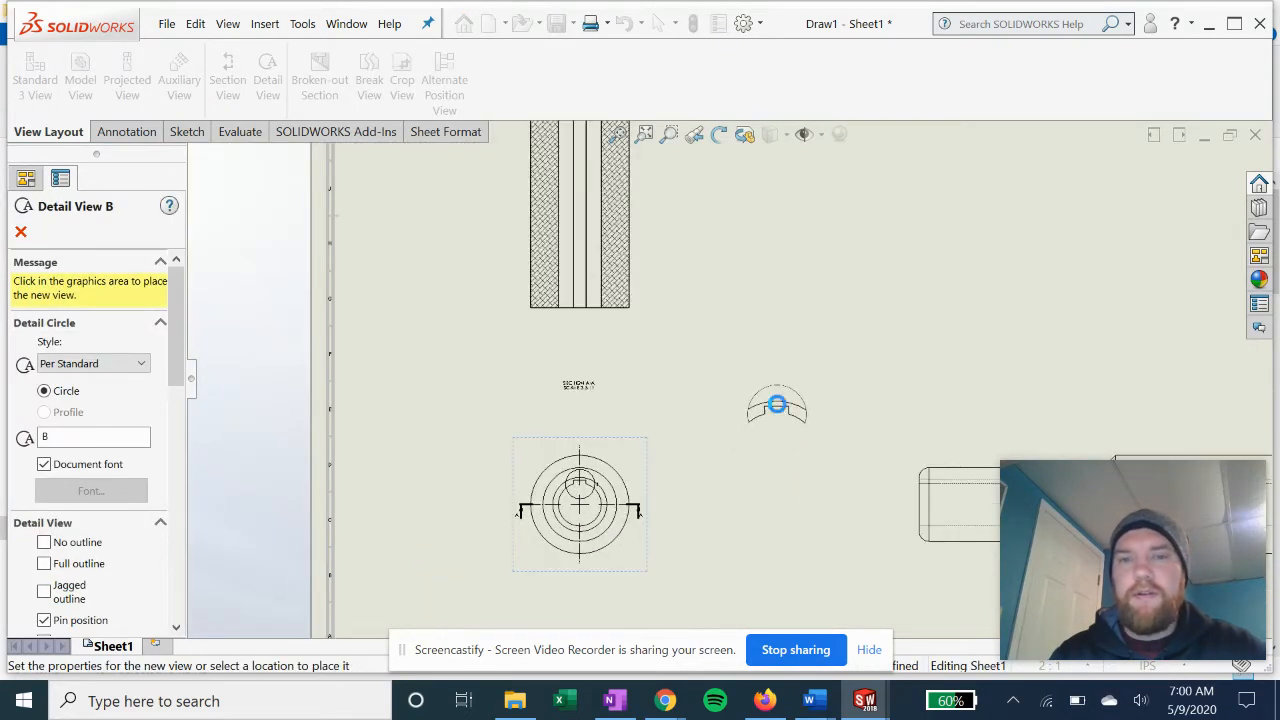
{"action": "left_click", "coordinate": [777, 404]}
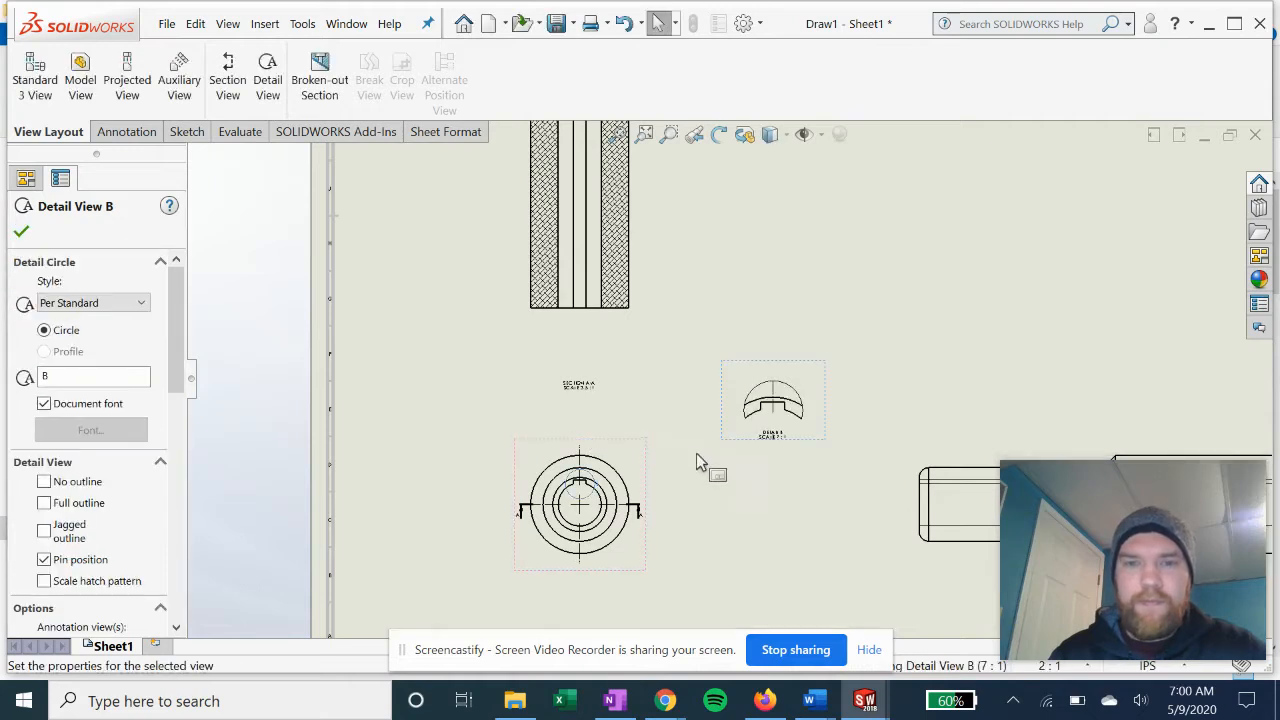
{"action": "left_click", "coordinate": [21, 233]}
Step: Move the section A-A label up and to the left, clear of the space between the section and circular views
{"action": "left_click_drag", "start_coordinate": [578, 386], "coordinate": [506, 352]}
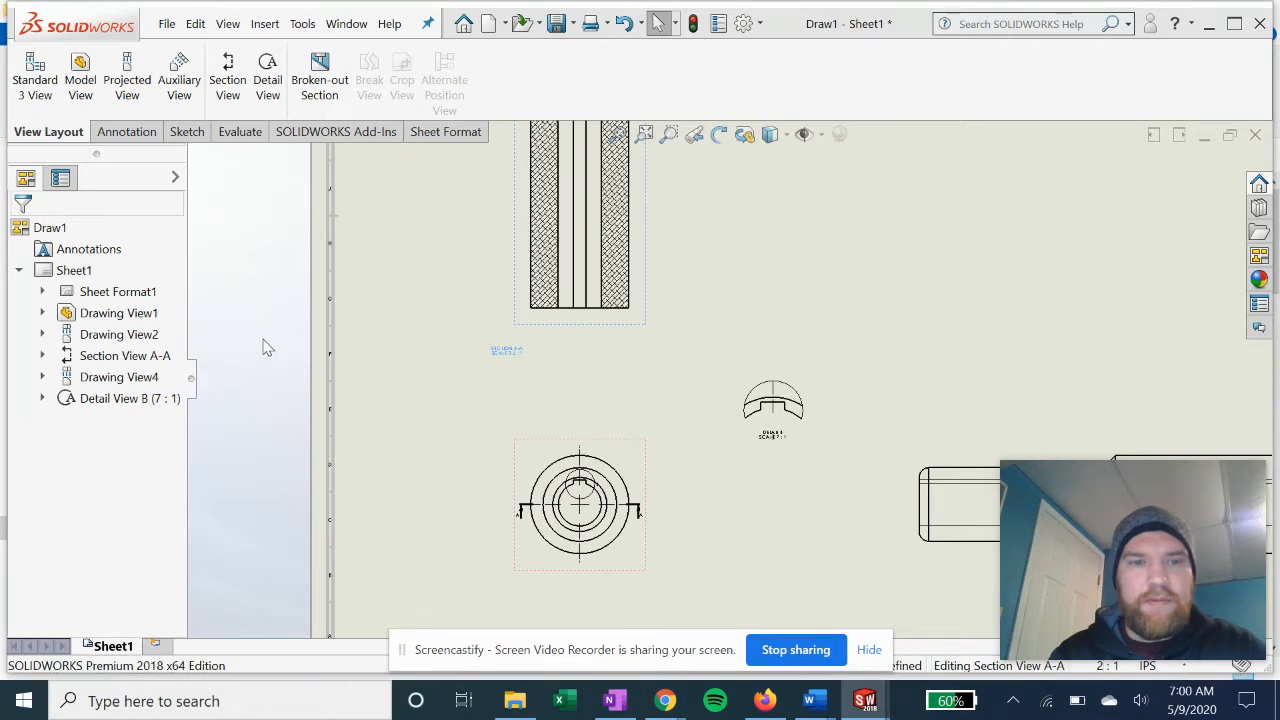
{"action": "left_click", "coordinate": [257, 364]}
Step: Add a centerline along the shaft's side view between its two hidden bore edges
{"action": "scroll", "coordinate": [640, 350], "scroll_direction": "up", "scroll_amount": 2}
{"action": "mouse_move", "coordinate": [671, 340]}
{"action": "middle_mouse_down"}
{"action": "mouse_move", "coordinate": [626, 366]}
{"action": "mouse_move", "coordinate": [490, 377]}
{"action": "middle_mouse_up"}
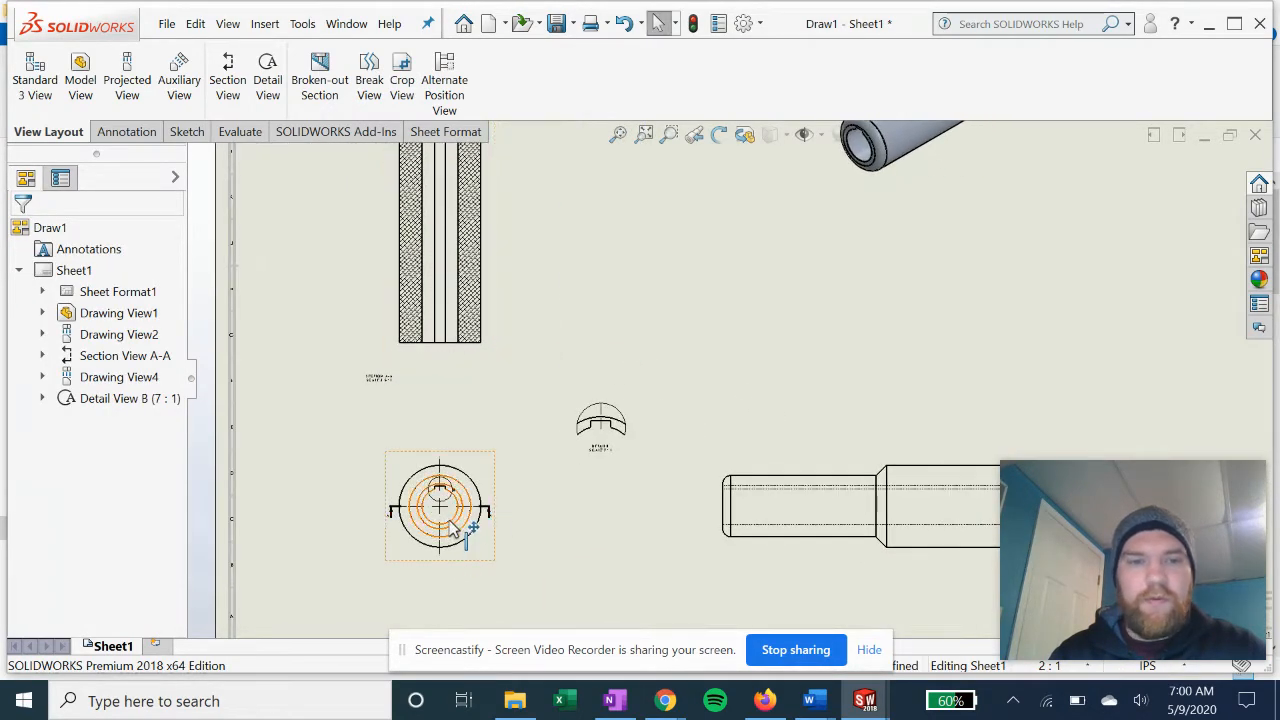
{"action": "middle_click_drag", "start_coordinate": [714, 451], "coordinate": [413, 369]}
{"action": "middle_click_drag", "start_coordinate": [551, 374], "coordinate": [726, 650]}
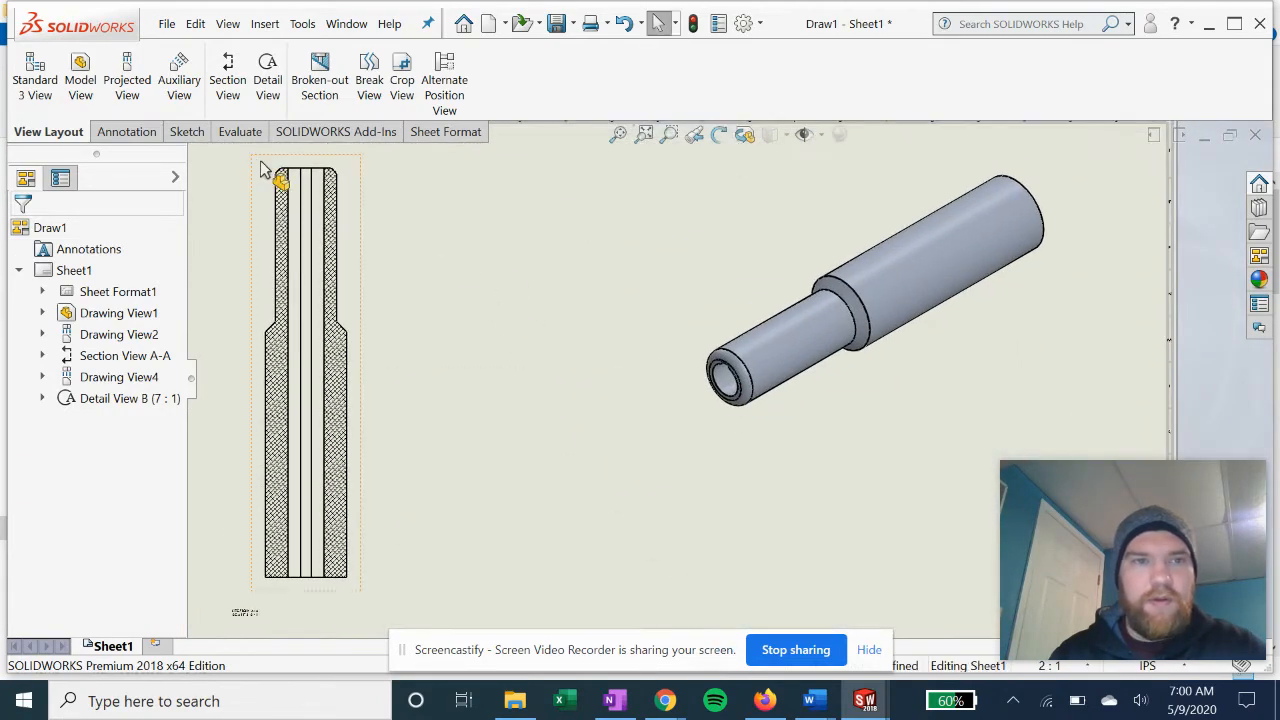
{"action": "left_click", "coordinate": [150, 136]}
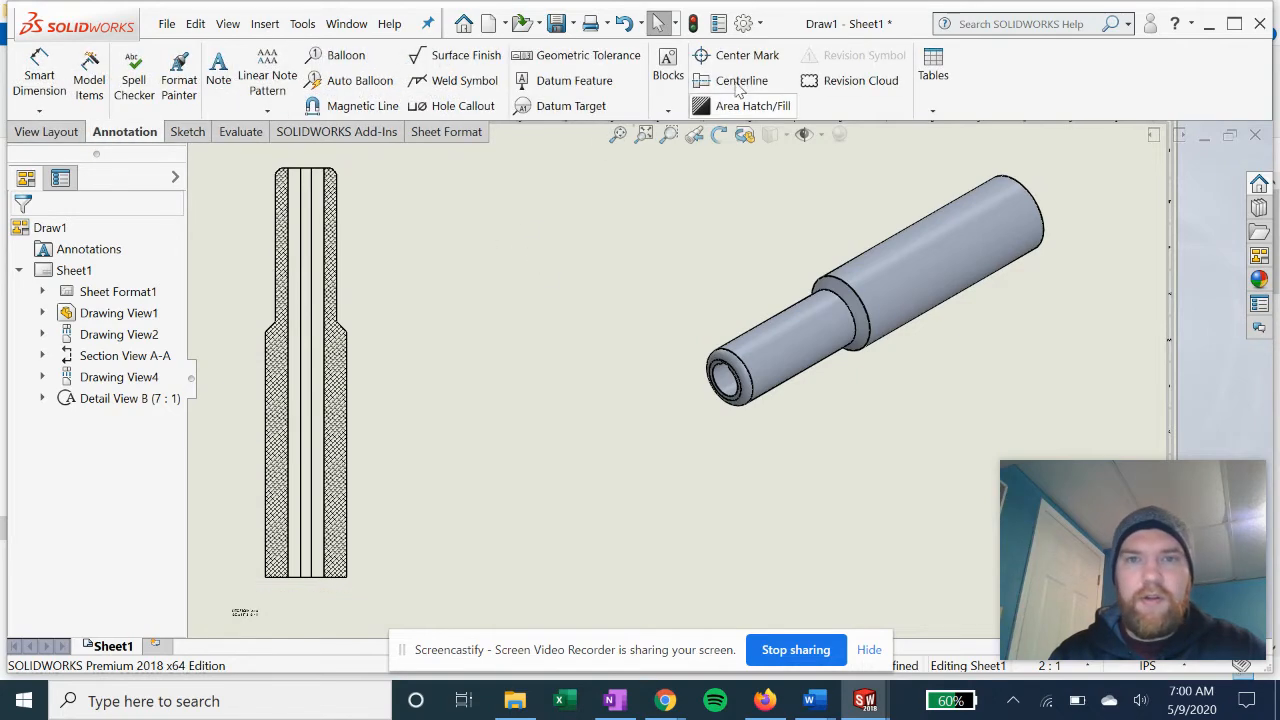
{"action": "left_click", "coordinate": [740, 81]}
{"action": "scroll", "coordinate": [563, 280], "scroll_direction": "up", "scroll_amount": 4}
{"action": "scroll", "coordinate": [763, 578], "scroll_direction": "down", "scroll_amount": 5}
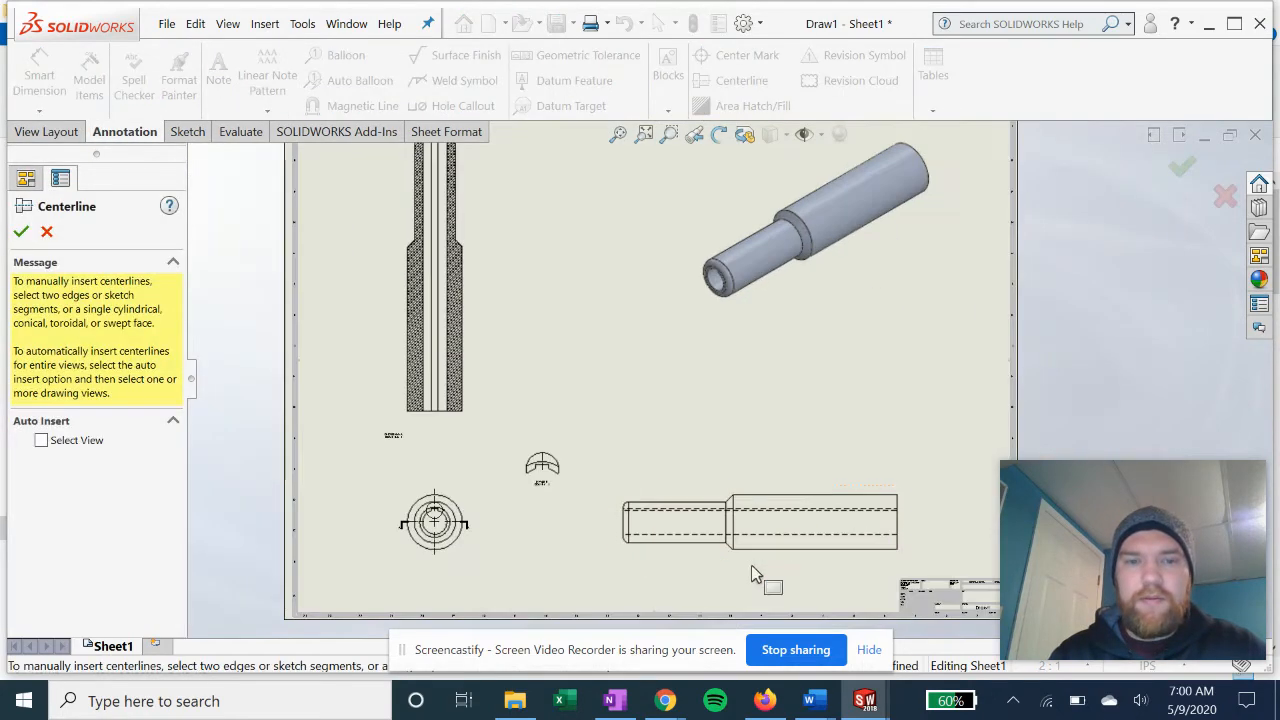
{"action": "scroll", "coordinate": [745, 550], "scroll_direction": "down", "scroll_amount": 1}
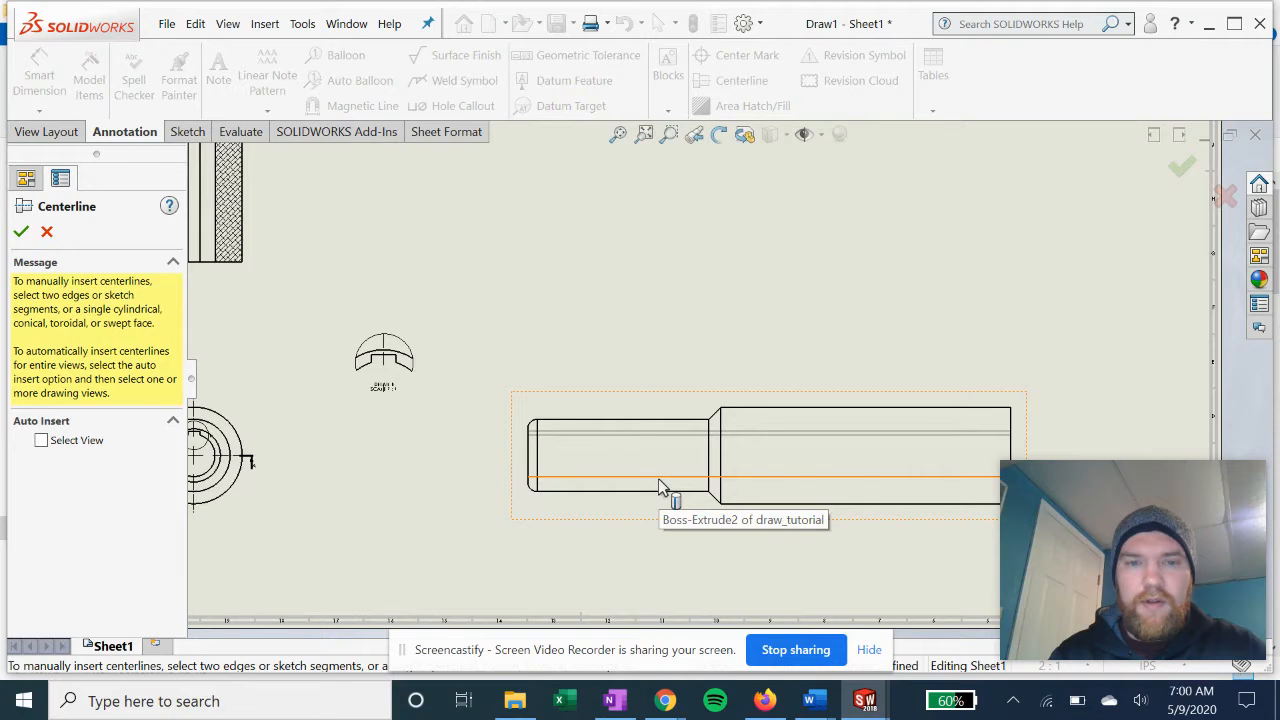
{"action": "left_click", "coordinate": [803, 438]}
{"action": "left_click", "coordinate": [798, 484]}
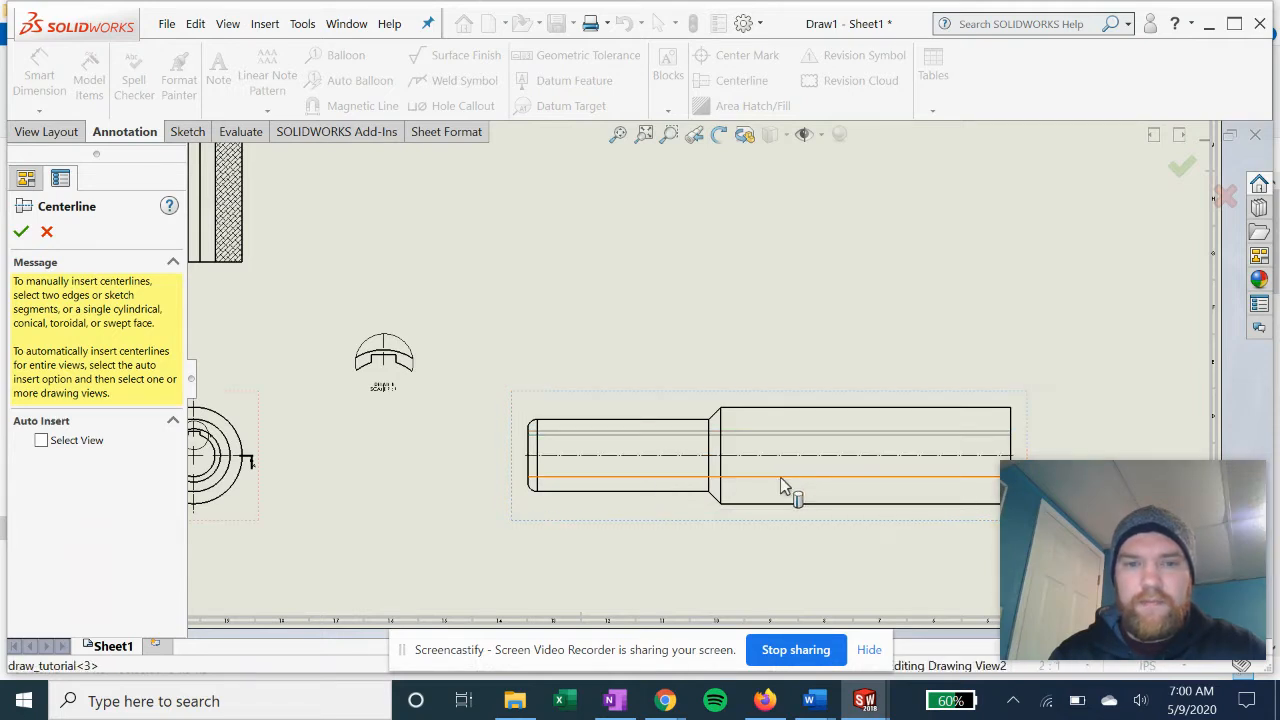
{"action": "left_click", "coordinate": [21, 231]}
Step: Dimension the outer circle's diameter in the circular view, placing the dimension above and left of the view
{"action": "key", "text": "f"}
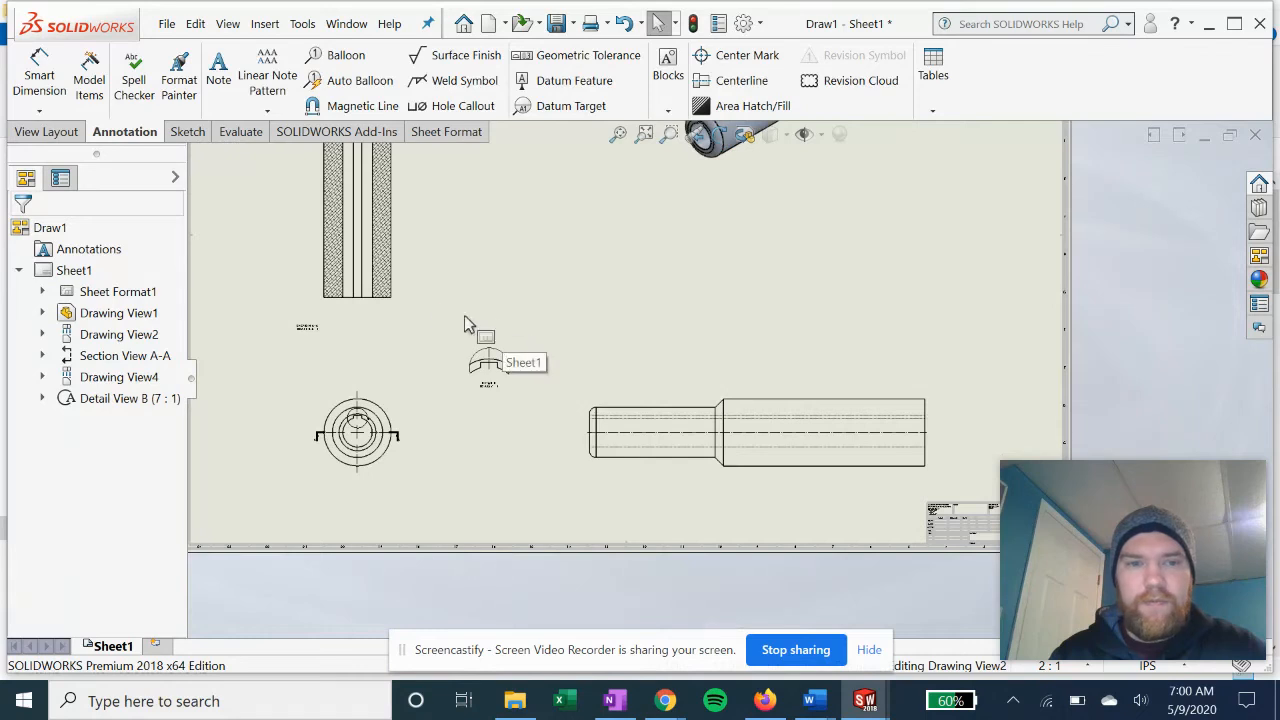
{"action": "key", "text": "d"}
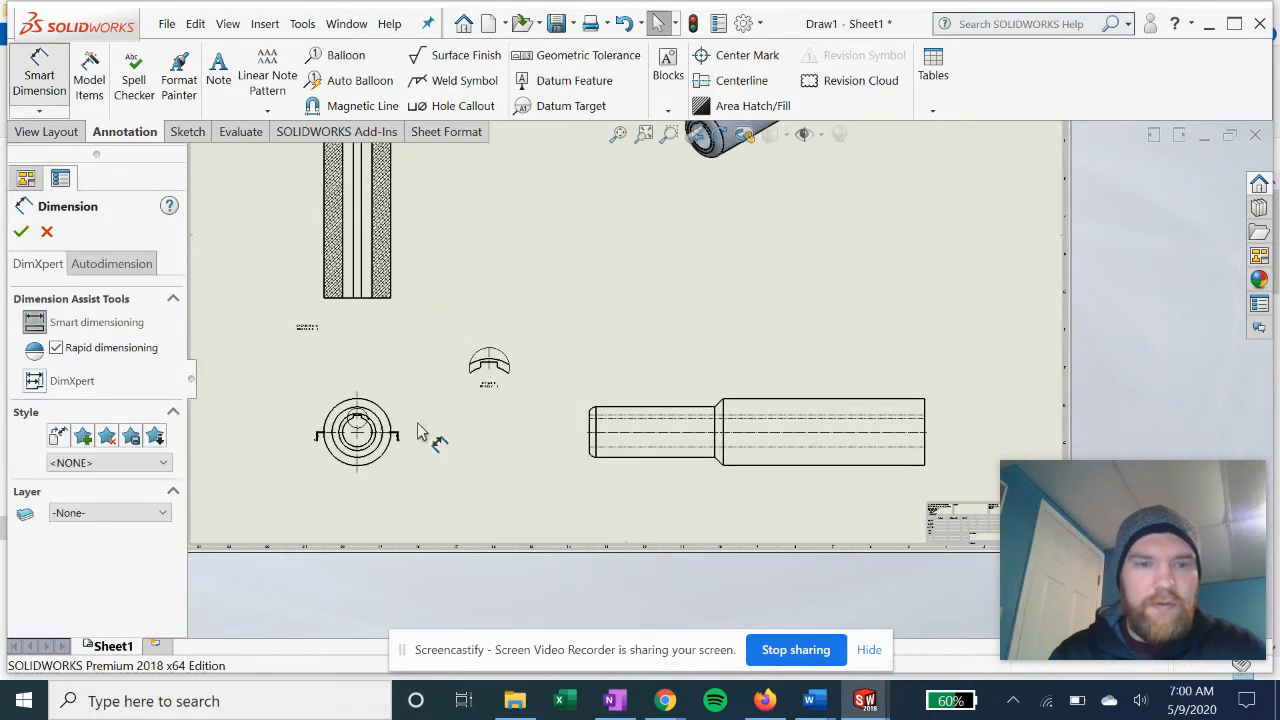
{"action": "scroll", "coordinate": [345, 410], "scroll_direction": "down", "scroll_amount": 4}
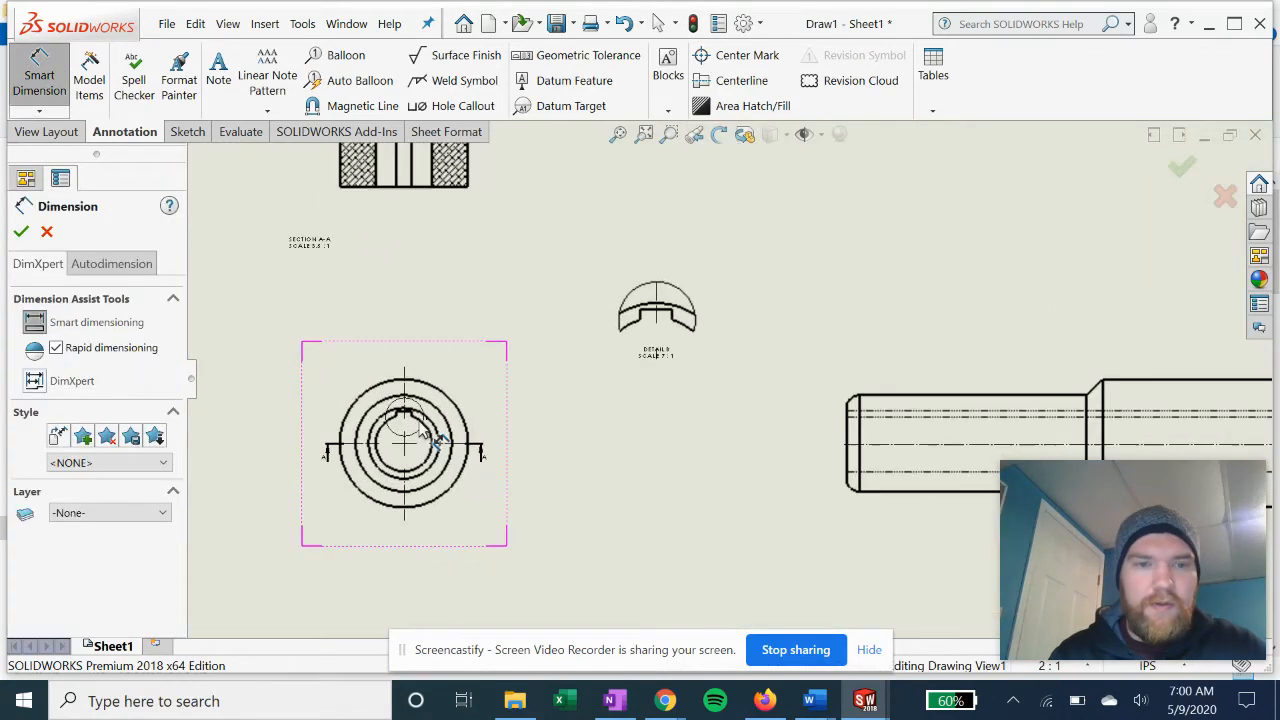
{"action": "left_click", "coordinate": [357, 399]}
{"action": "left_click", "coordinate": [295, 345]}
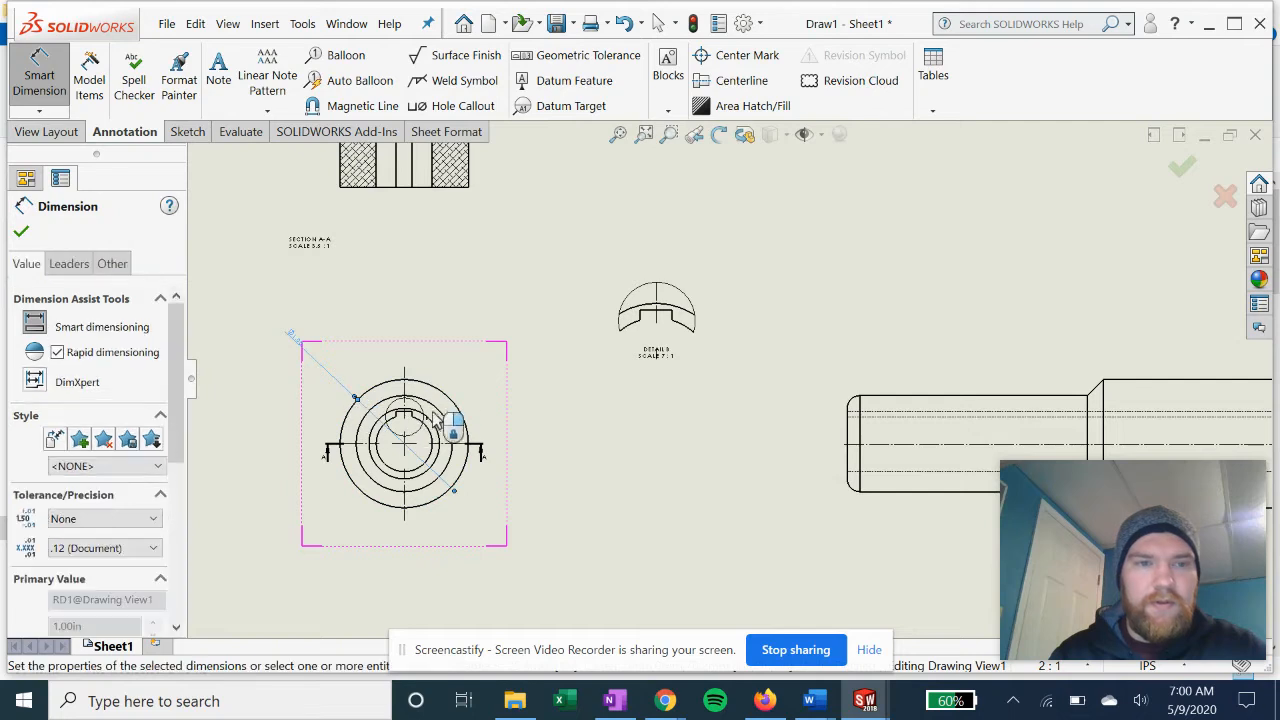
Step: Dimension the shaft's overall length in the side view between its two end faces, placing the dimension above the view
{"action": "scroll", "coordinate": [295, 450], "scroll_direction": "down", "scroll_amount": 3}
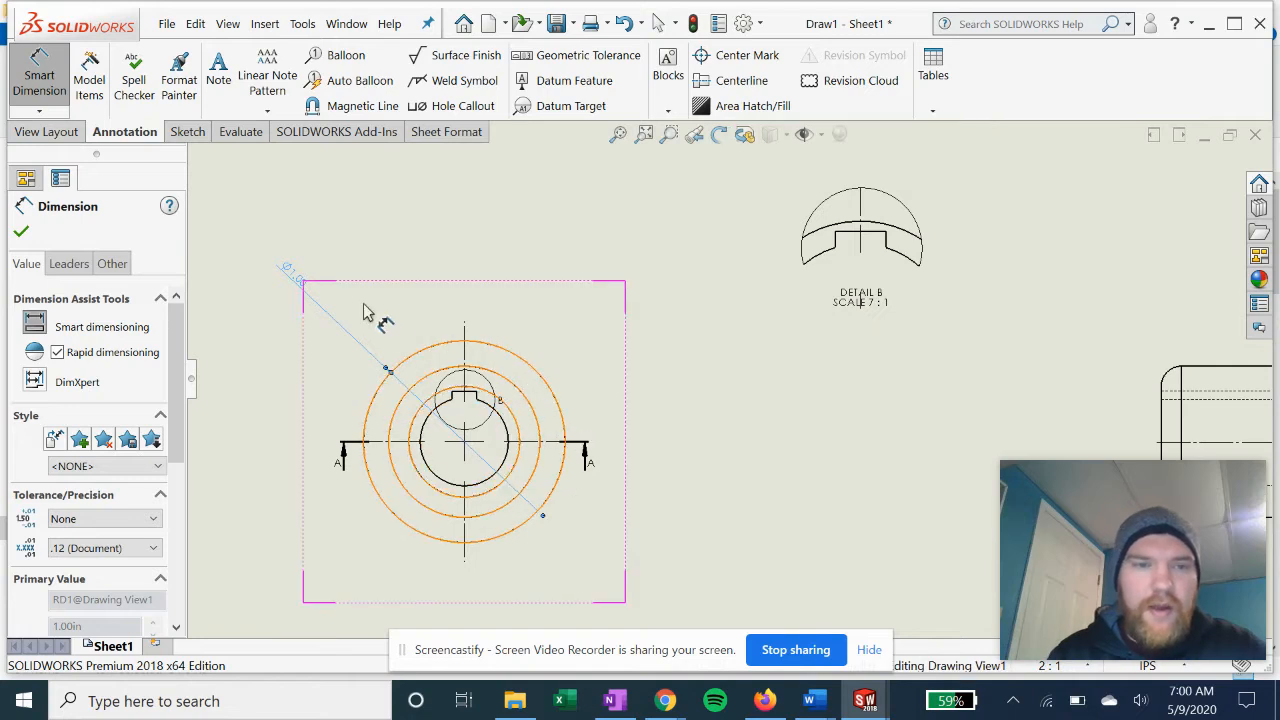
{"action": "scroll", "coordinate": [545, 460], "scroll_direction": "down", "scroll_amount": 1}
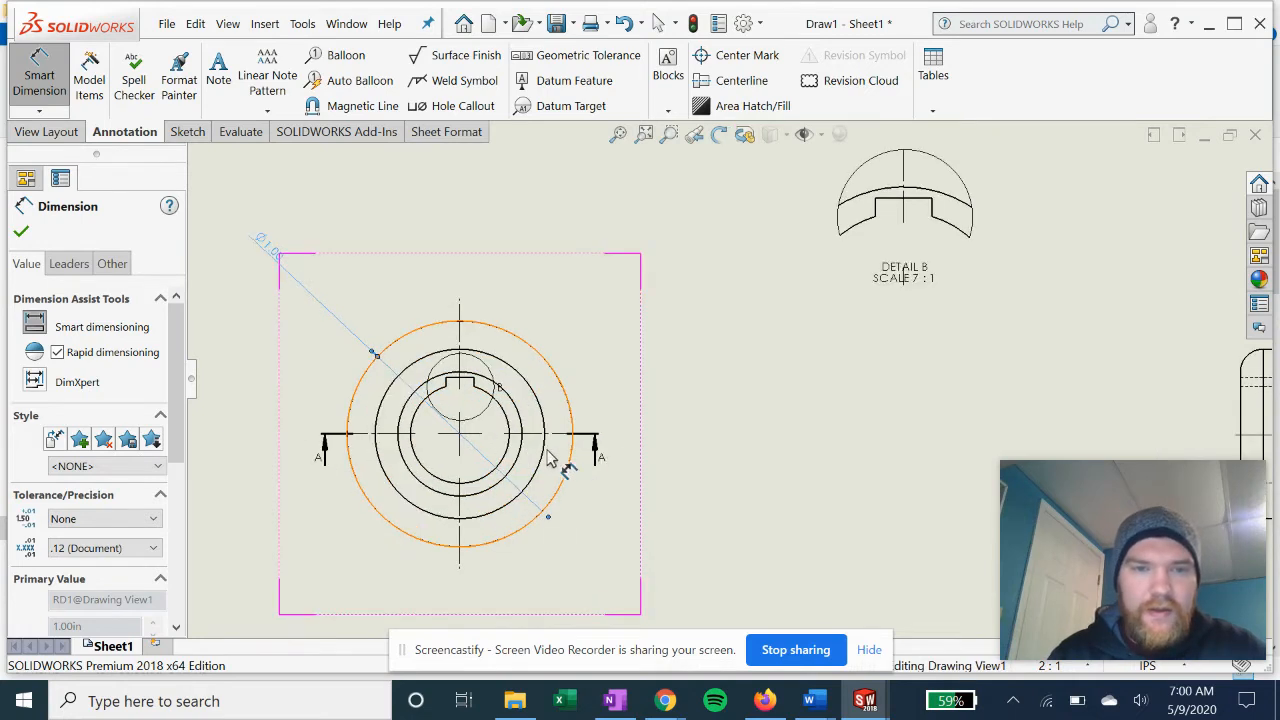
{"action": "scroll", "coordinate": [622, 494], "scroll_direction": "up", "scroll_amount": 2}
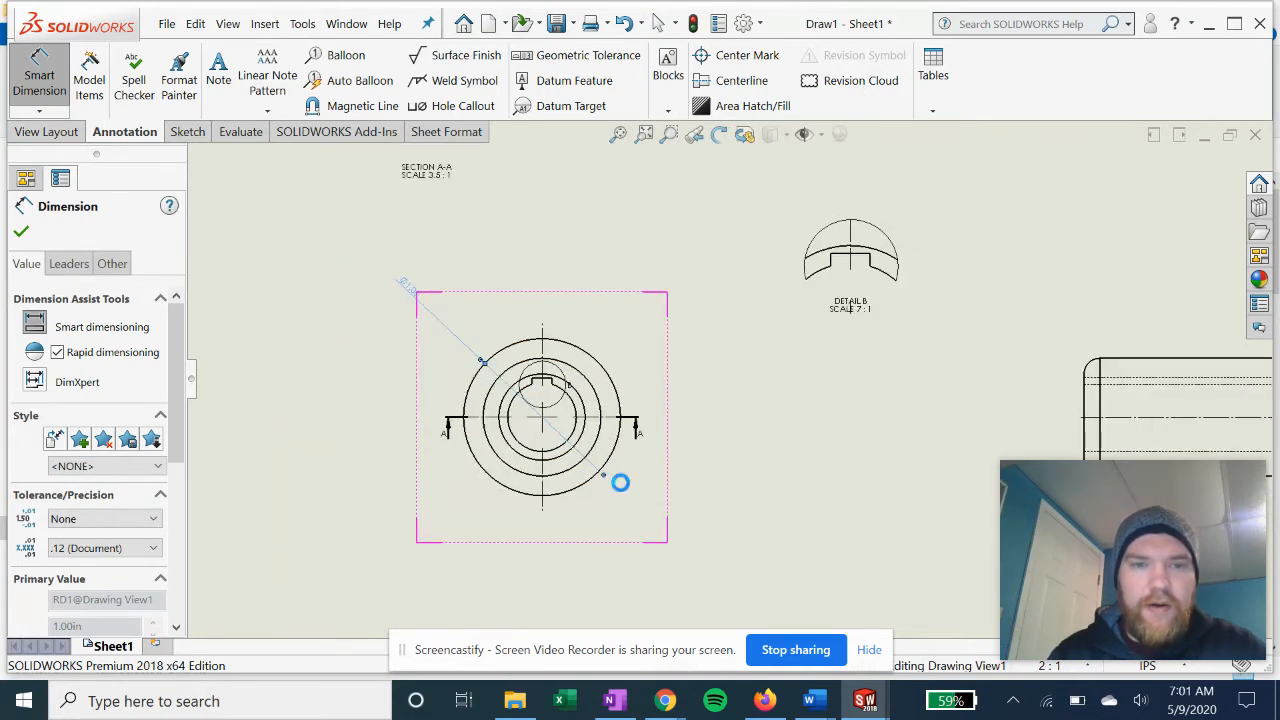
{"action": "scroll", "coordinate": [700, 449], "scroll_direction": "up", "scroll_amount": 3}
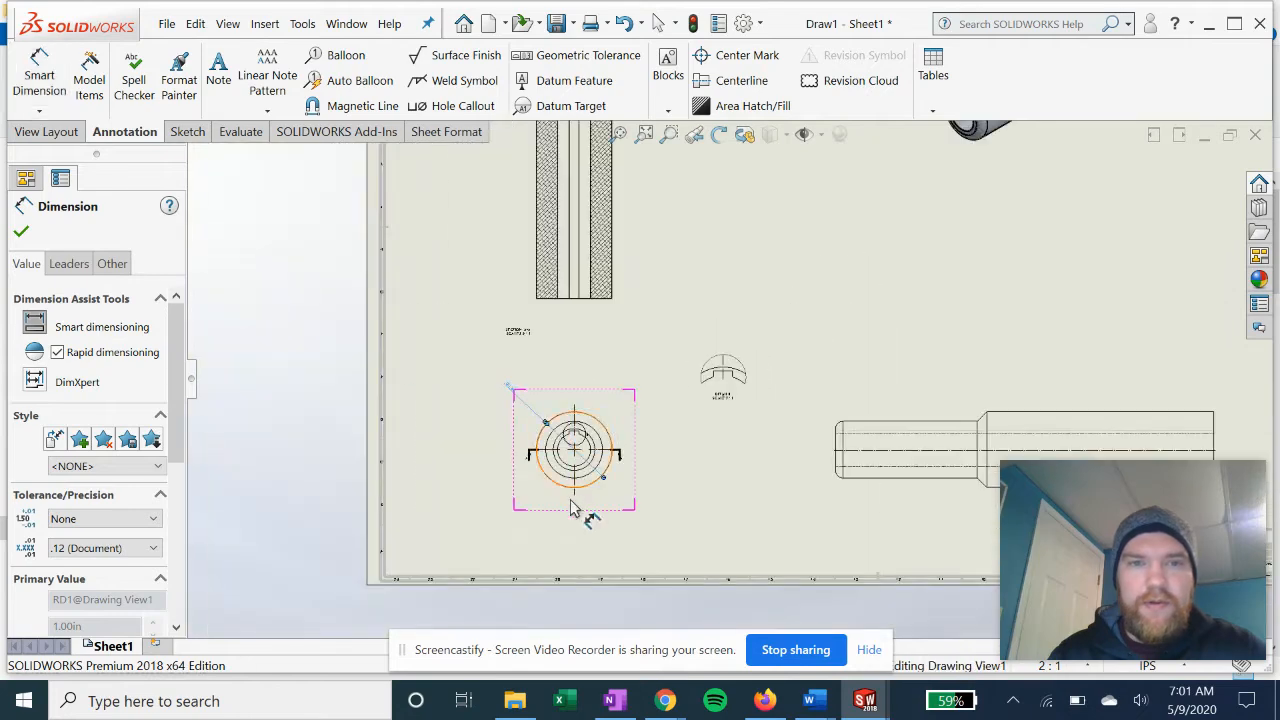
{"action": "left_click", "coordinate": [21, 231]}
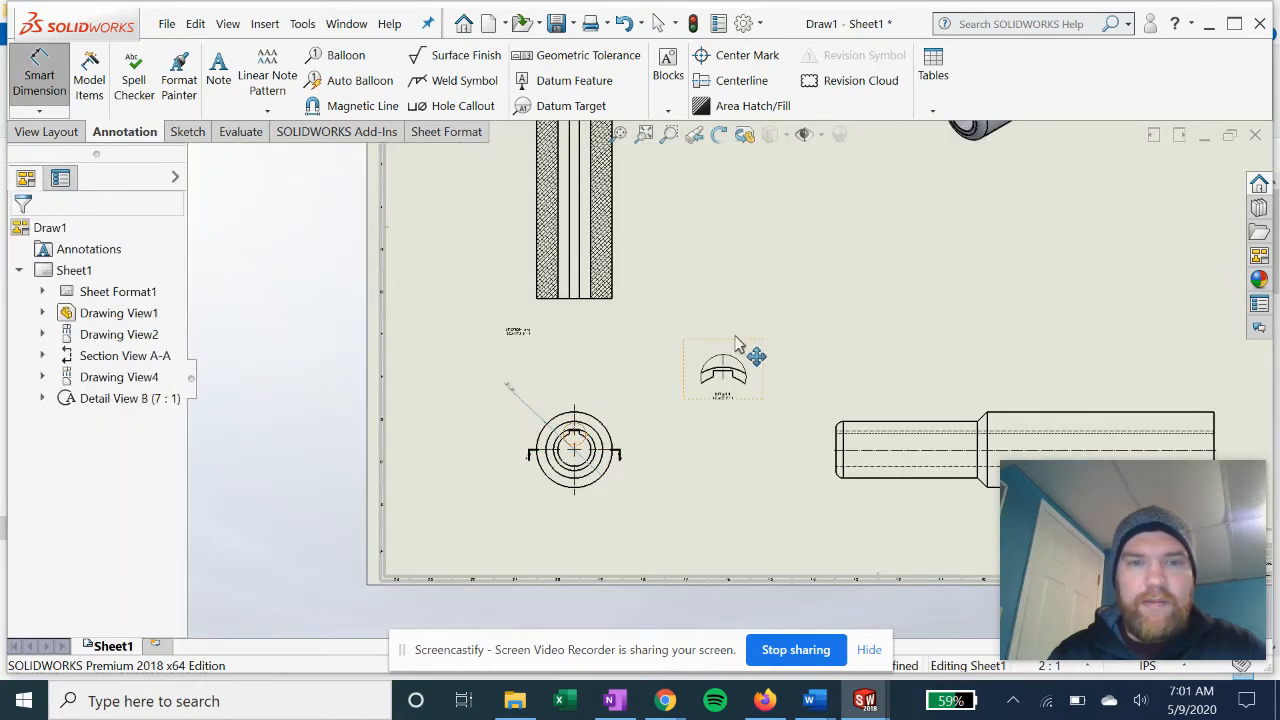
{"action": "middle_click_drag", "start_coordinate": [729, 349], "coordinate": [512, 360]}
{"action": "left_click", "coordinate": [30, 80]}
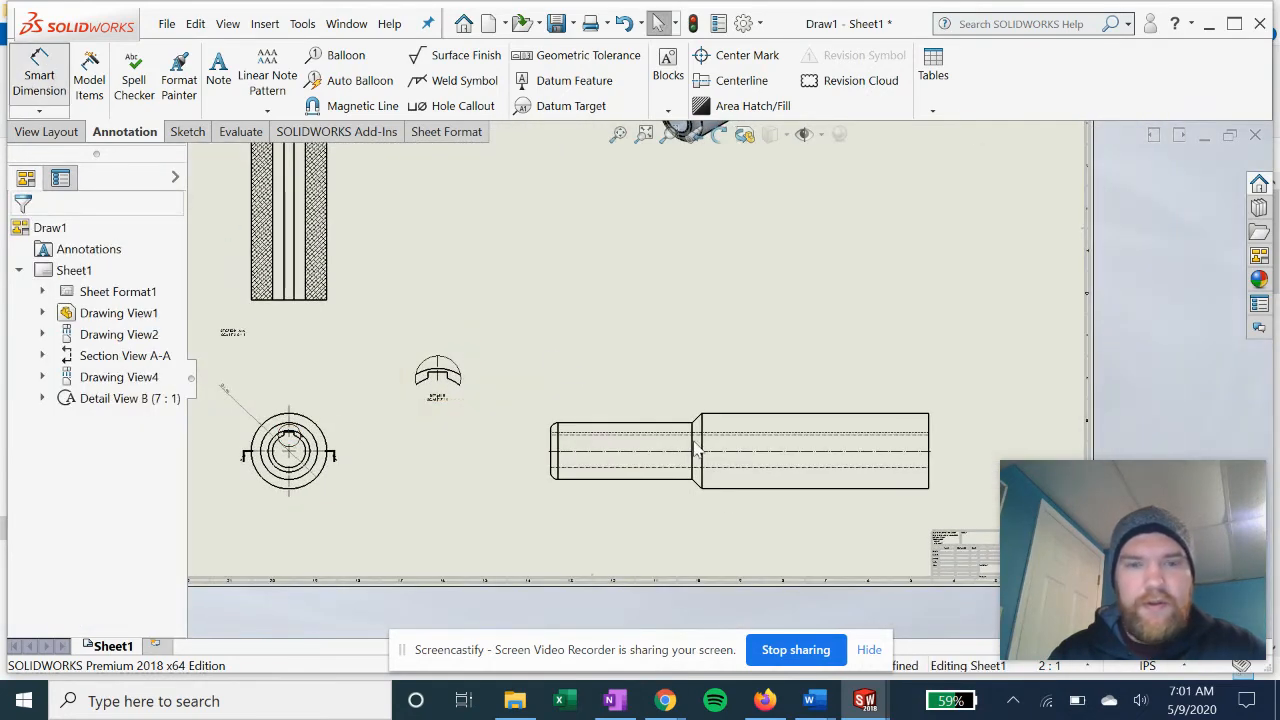
{"action": "scroll", "coordinate": [737, 447], "scroll_direction": "down", "scroll_amount": 2}
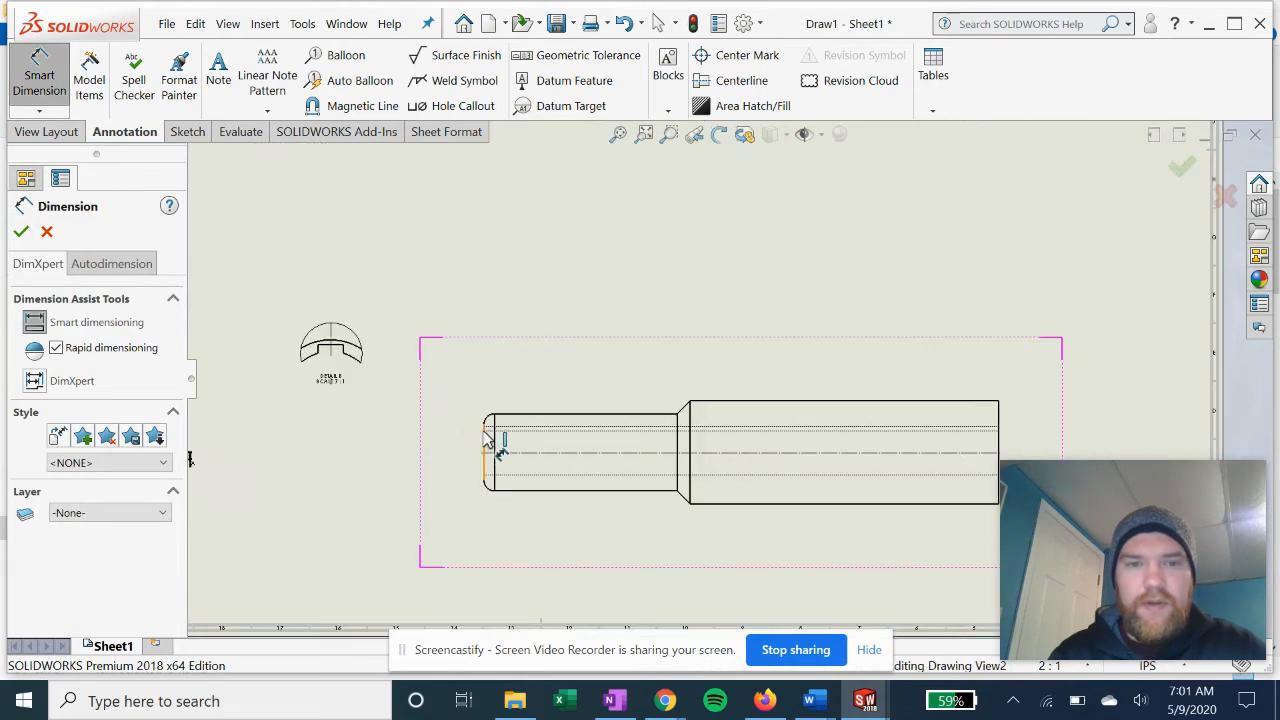
{"action": "left_click", "coordinate": [487, 440]}
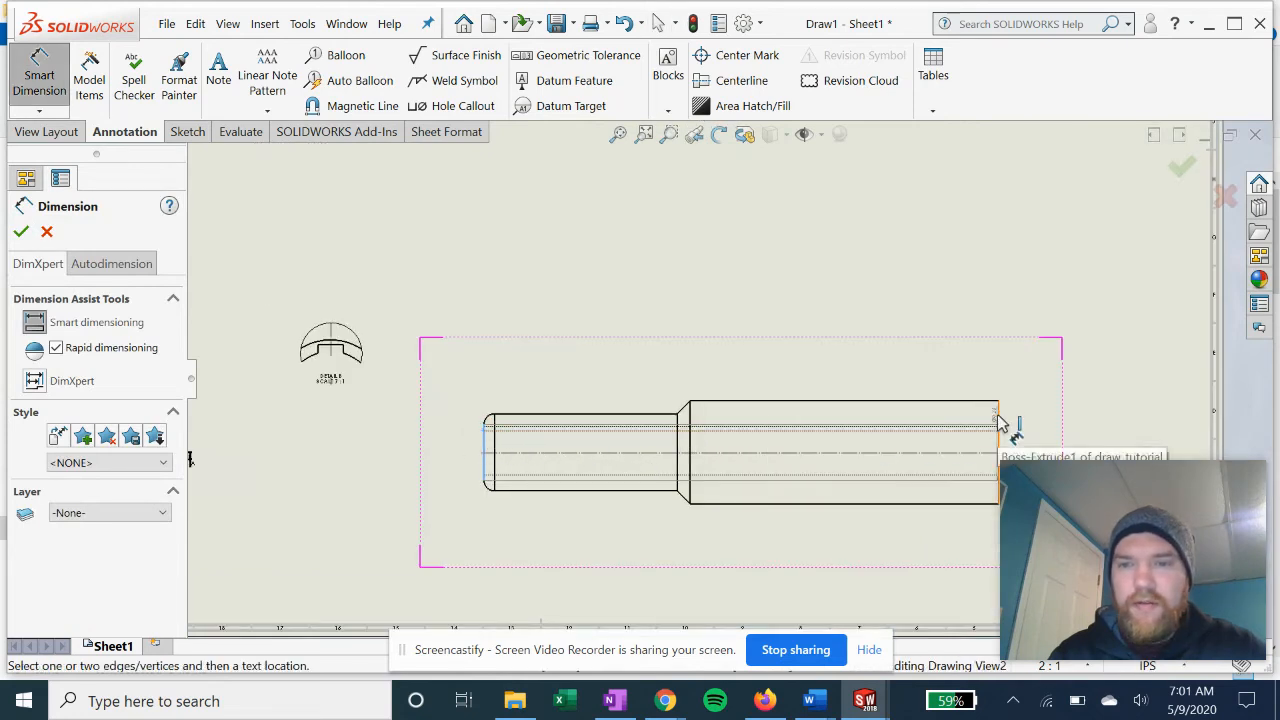
{"action": "left_click", "coordinate": [999, 425]}
{"action": "left_click", "coordinate": [875, 320]}
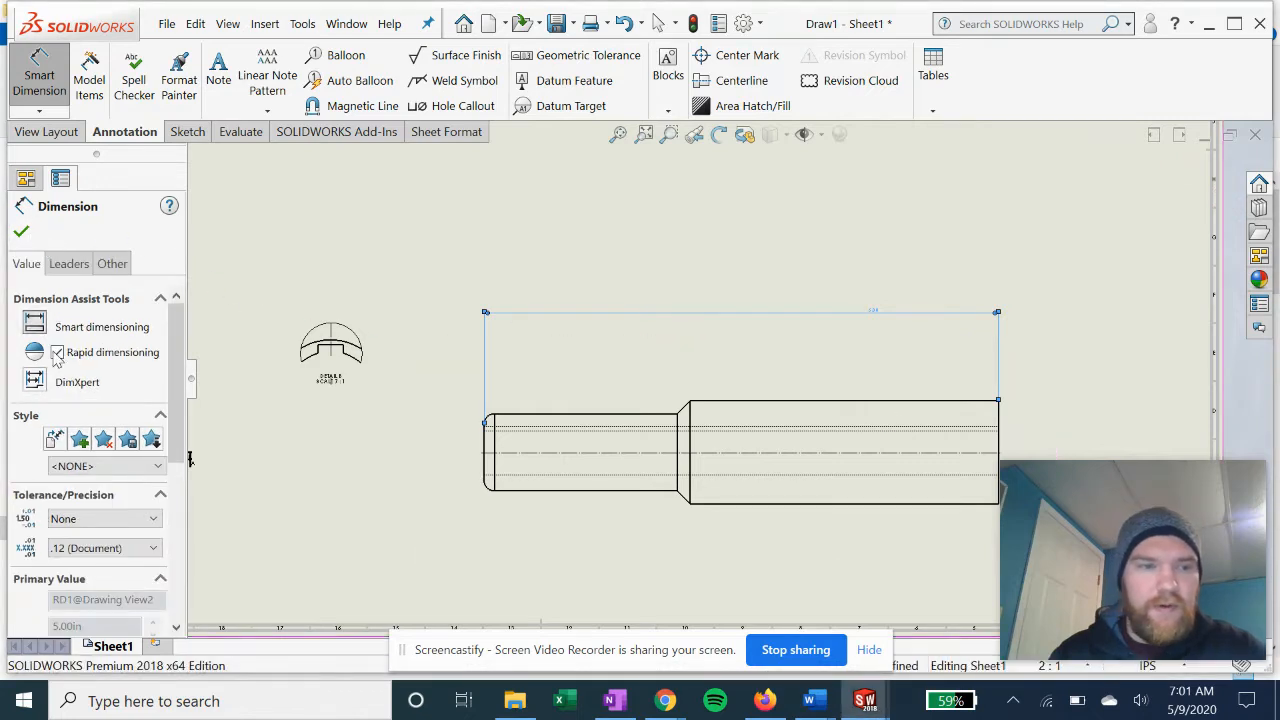
Step: Override the document font for the overall length dimension and set its text height to 18 points
{"action": "left_click", "coordinate": [72, 268]}
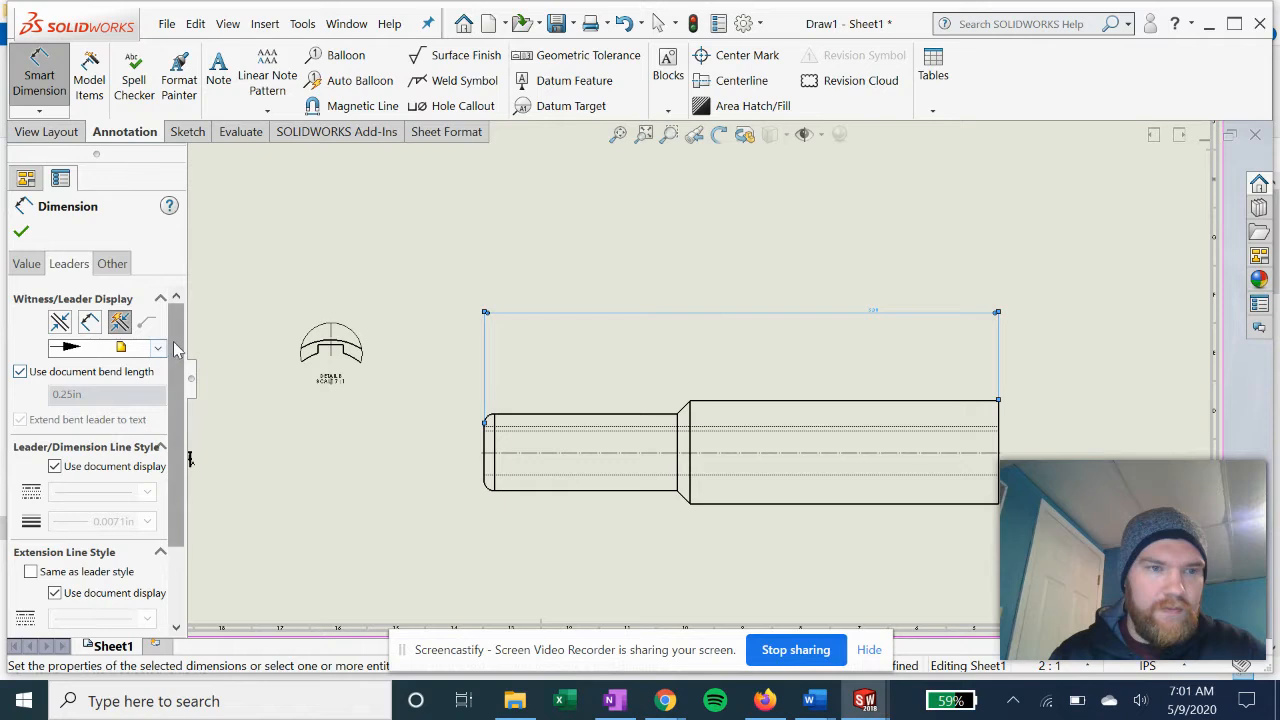
{"action": "scroll", "coordinate": [160, 488], "scroll_direction": "down", "scroll_amount": 3}
{"action": "scroll", "coordinate": [160, 488], "scroll_direction": "up", "scroll_amount": 3}
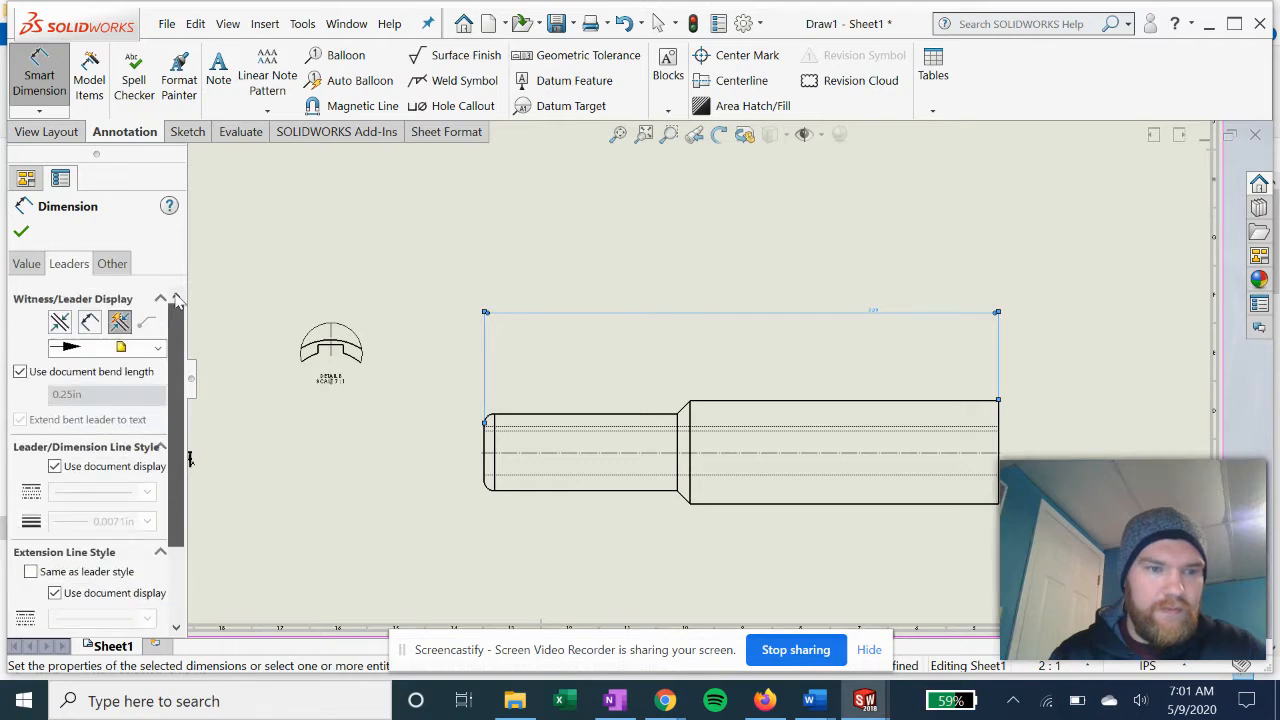
{"action": "left_click", "coordinate": [112, 263]}
{"action": "left_click", "coordinate": [20, 367]}
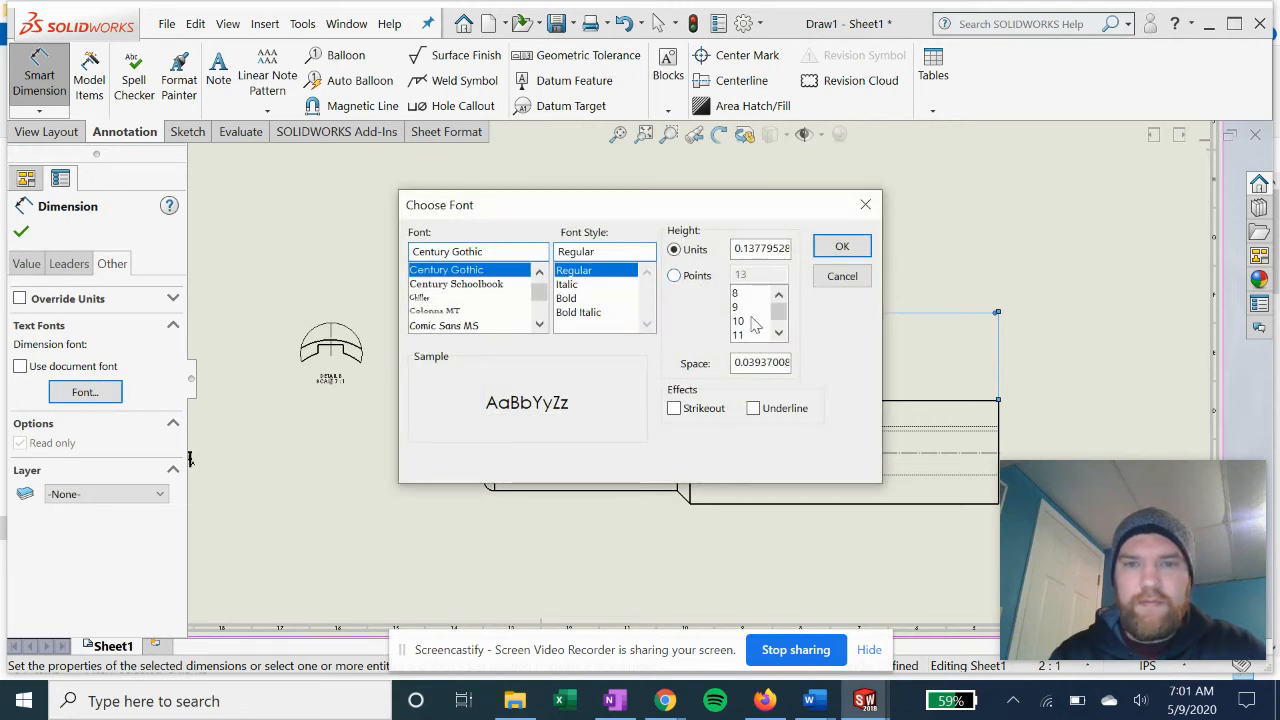
{"action": "left_click", "coordinate": [696, 276]}
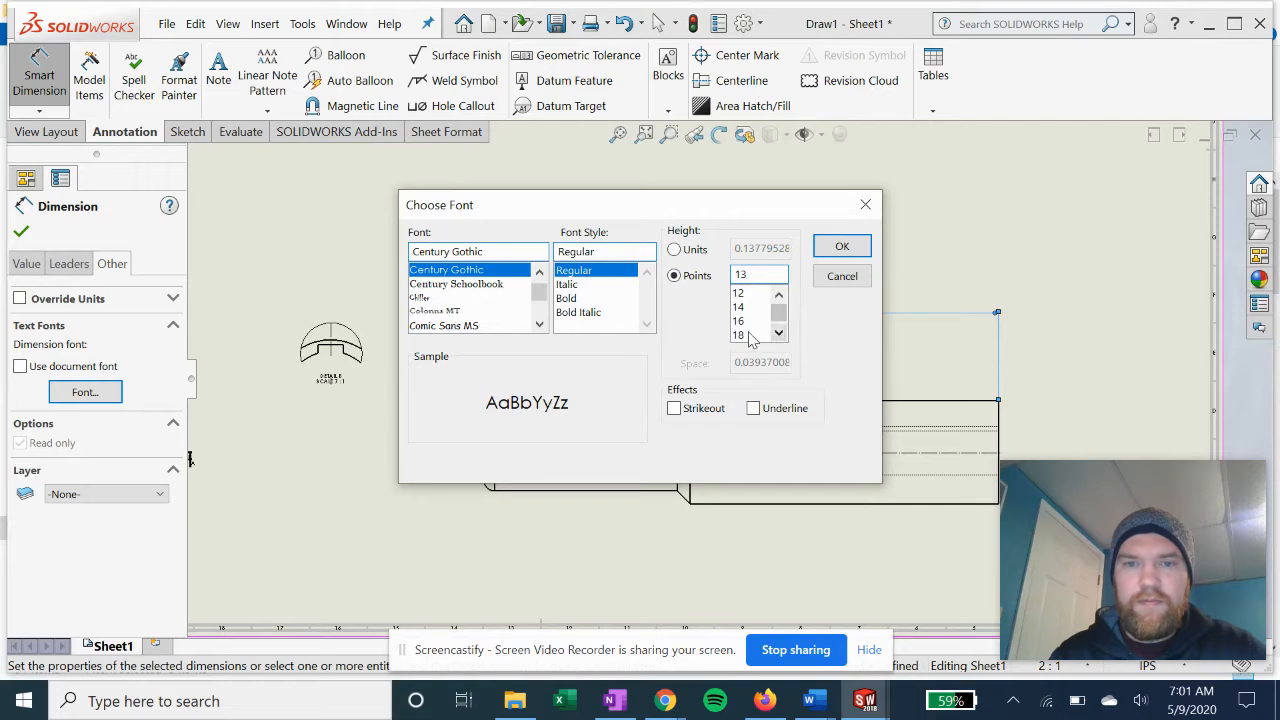
{"action": "left_click", "coordinate": [838, 247]}
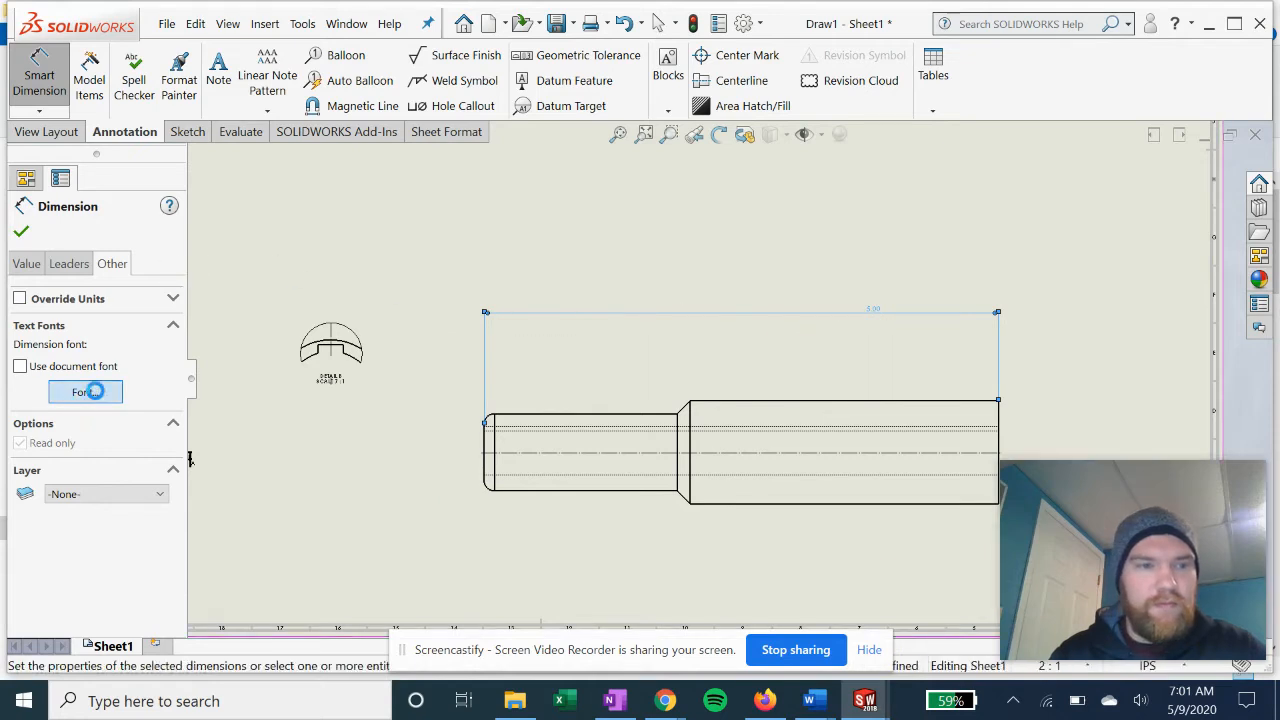
Step: Increase the overall length dimension's text height to 24 points
{"action": "left_click", "coordinate": [745, 335]}
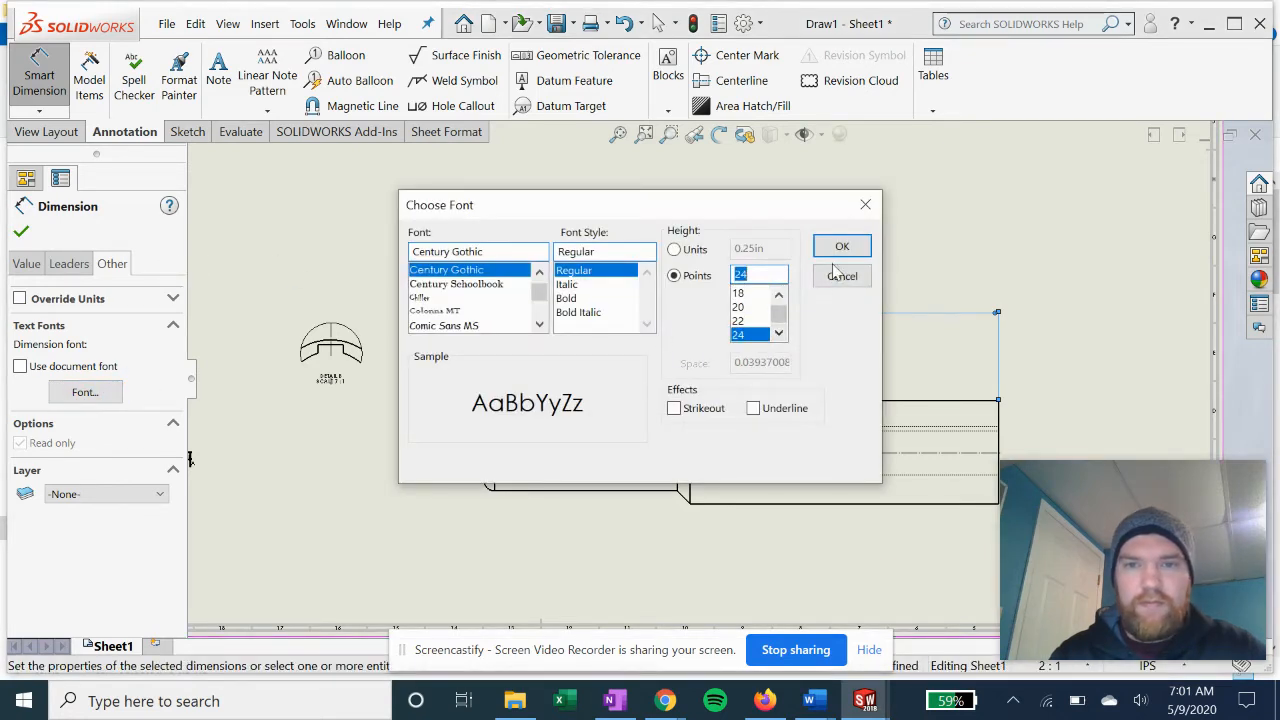
{"action": "left_click", "coordinate": [840, 246]}
{"action": "scroll", "coordinate": [640, 380], "scroll_direction": "up", "scroll_amount": 2}
{"action": "scroll", "coordinate": [617, 395], "scroll_direction": "up", "scroll_amount": 1}
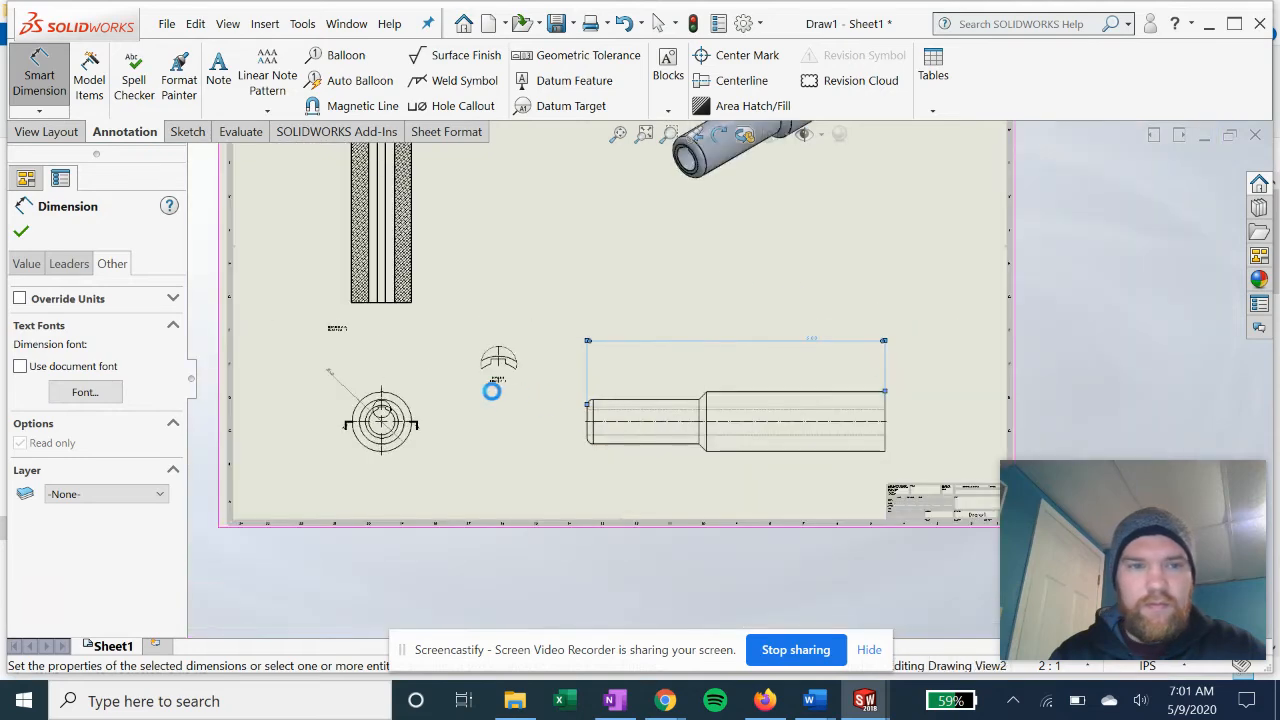
{"action": "scroll", "coordinate": [463, 397], "scroll_direction": "down", "scroll_amount": 2}
{"action": "left_click", "coordinate": [21, 234]}
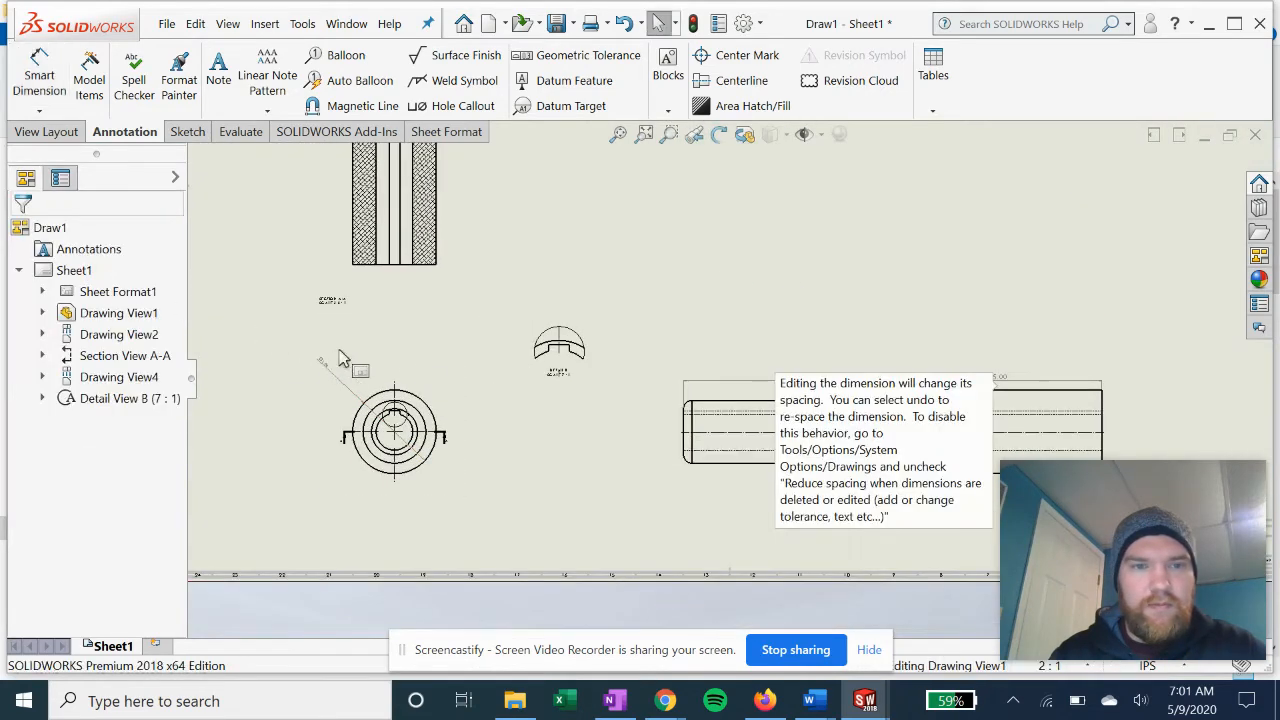
{"action": "left_click", "coordinate": [1000, 378]}
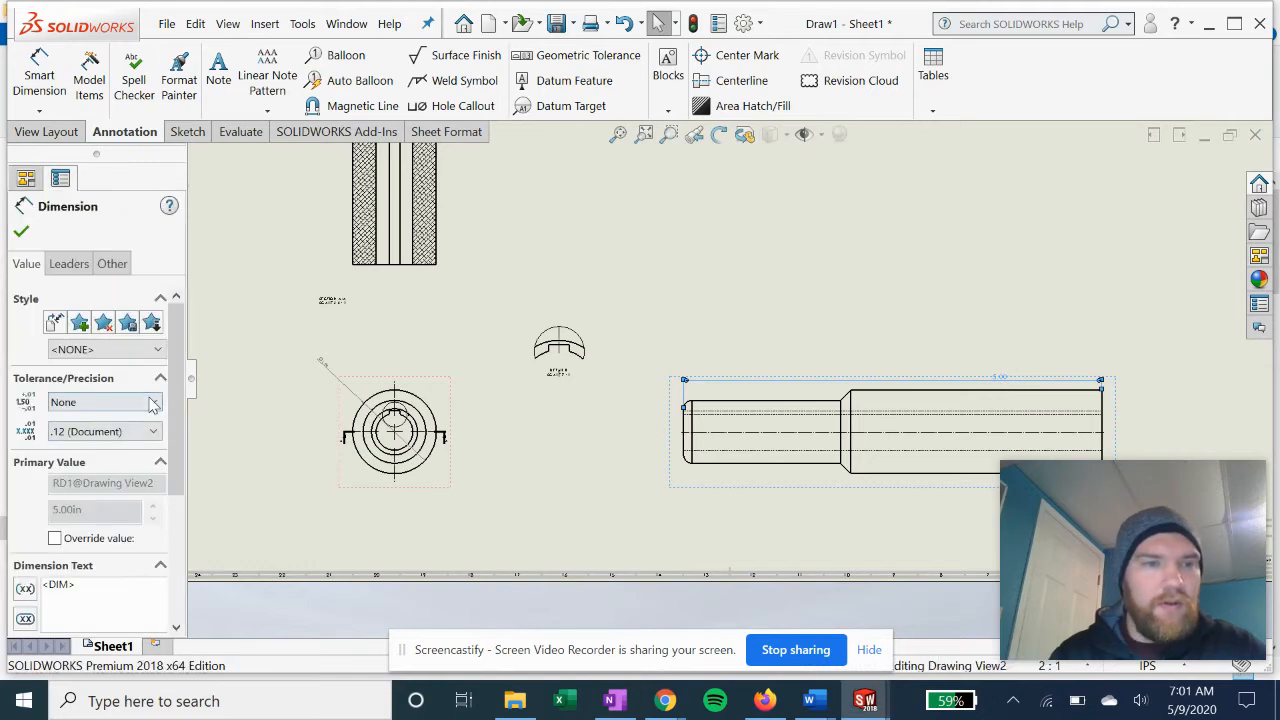
{"action": "left_click", "coordinate": [69, 266]}
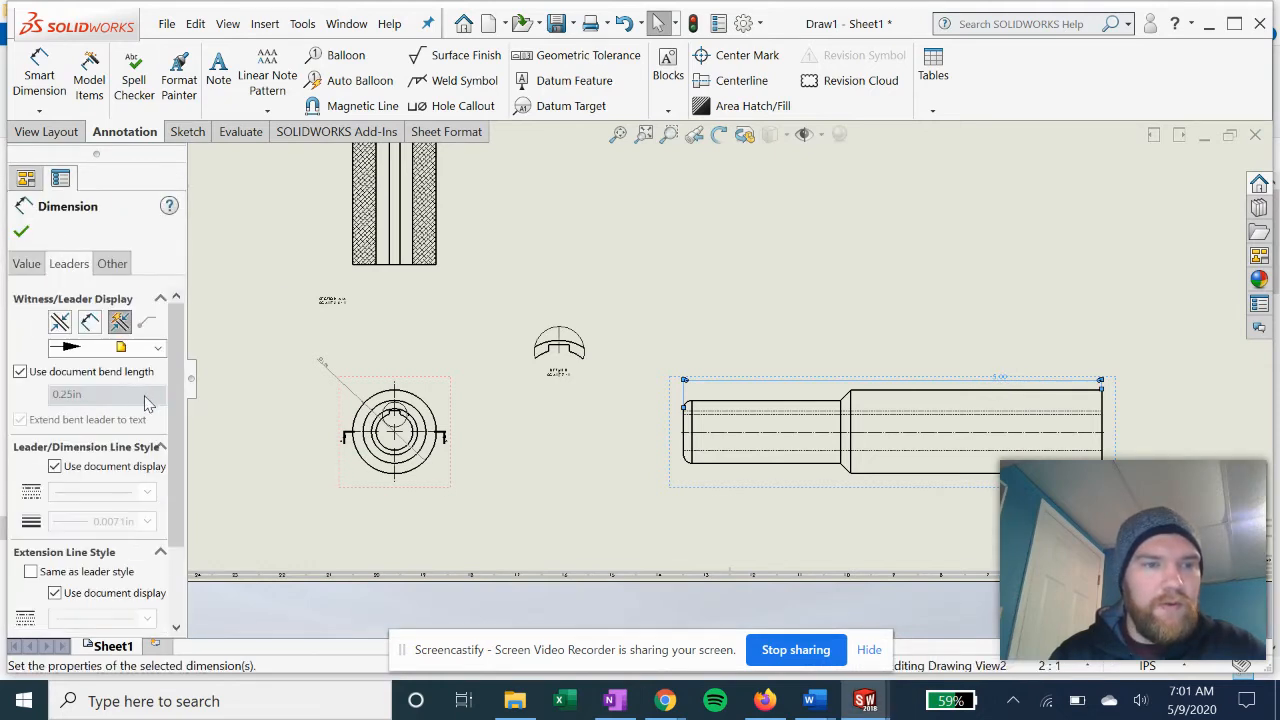
{"action": "mouse_move", "coordinate": [176, 362]}
{"action": "left_mouse_down"}
{"action": "mouse_move", "coordinate": [174, 457]}
{"action": "mouse_move", "coordinate": [174, 362]}
{"action": "left_mouse_up"}
{"action": "left_click", "coordinate": [26, 264]}
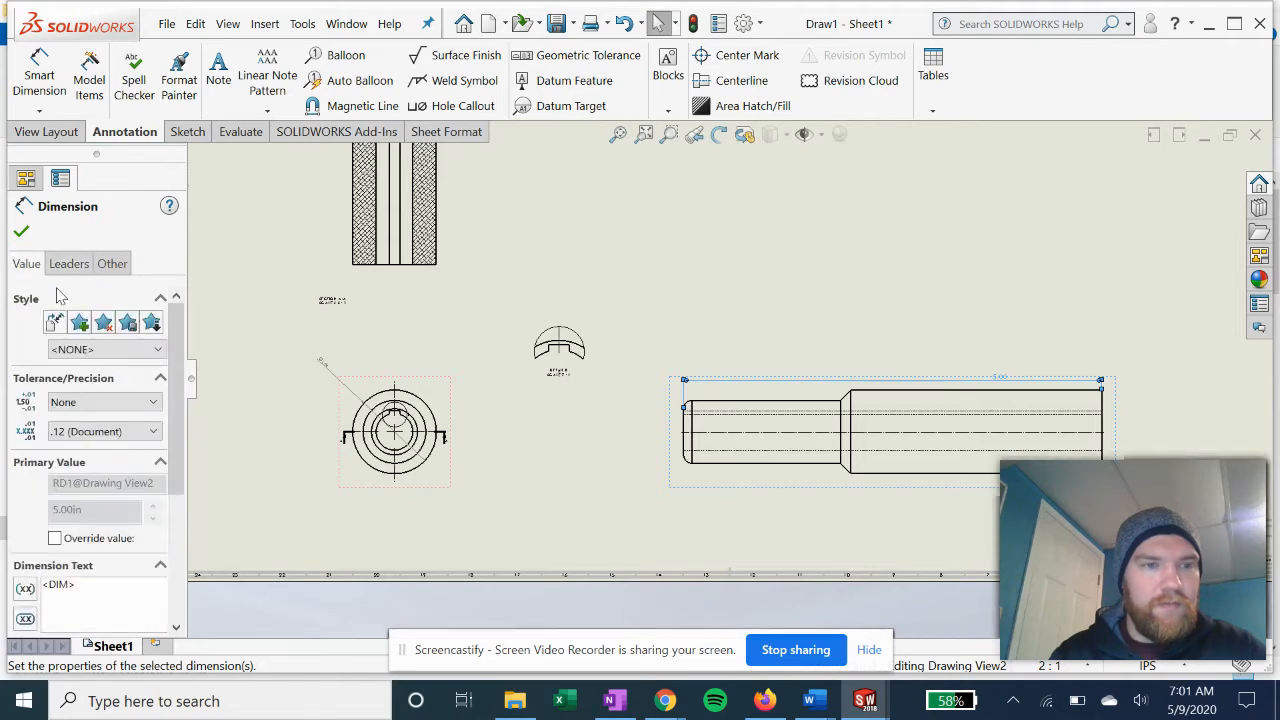
{"action": "left_click_drag", "start_coordinate": [172, 372], "coordinate": [196, 440]}
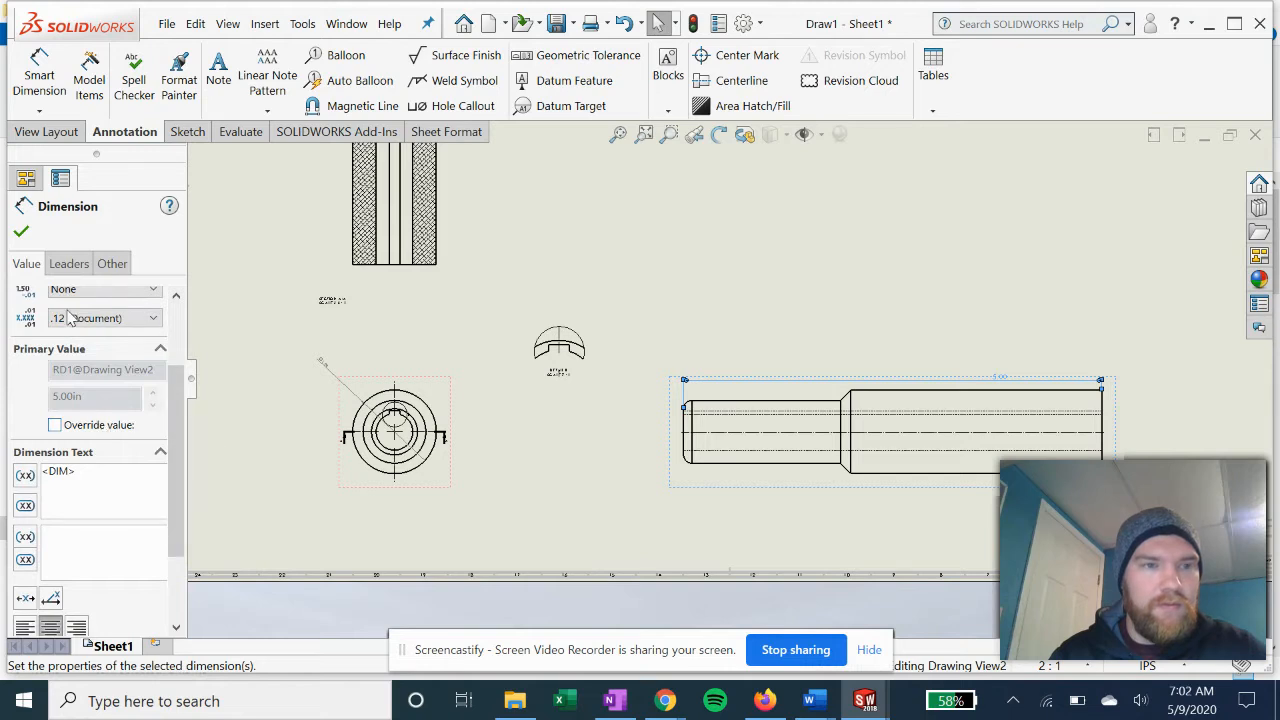
{"action": "left_click", "coordinate": [21, 235]}
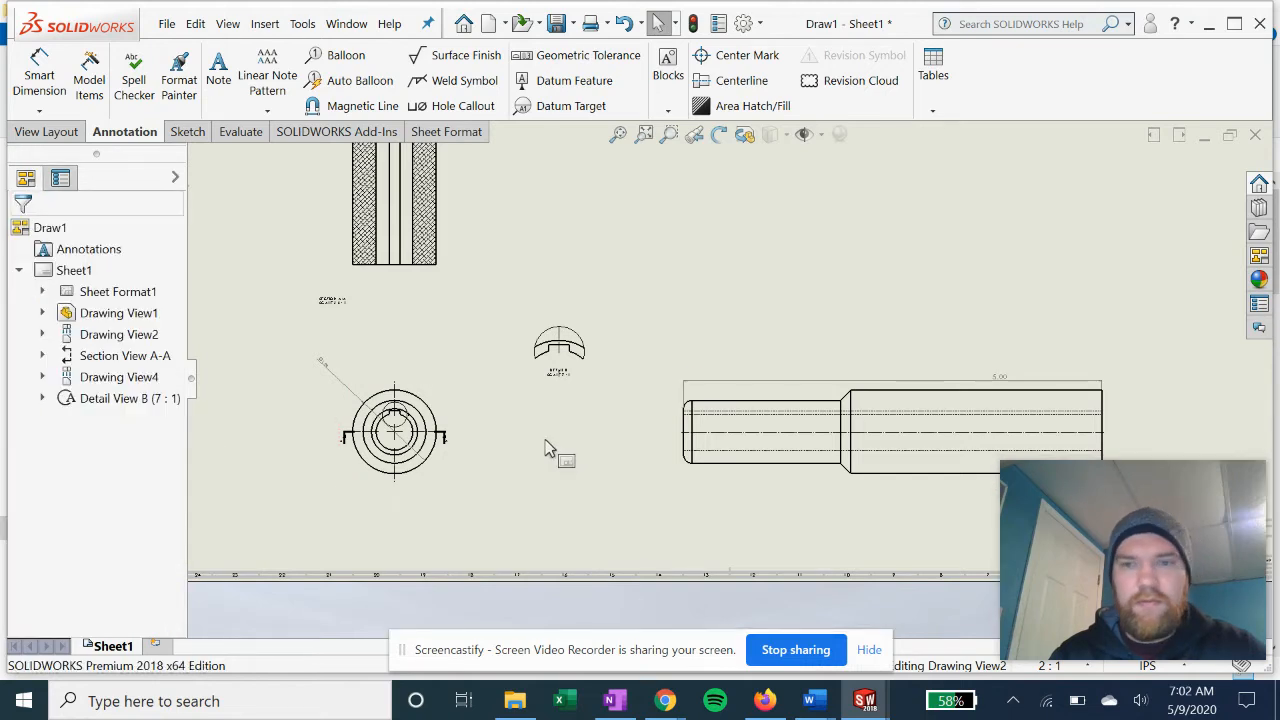
Step: Move the overall length dimension farther above the shaft's side view, leaving room for another dimension beneath it
{"action": "middle_click_drag", "start_coordinate": [635, 456], "coordinate": [524, 456]}
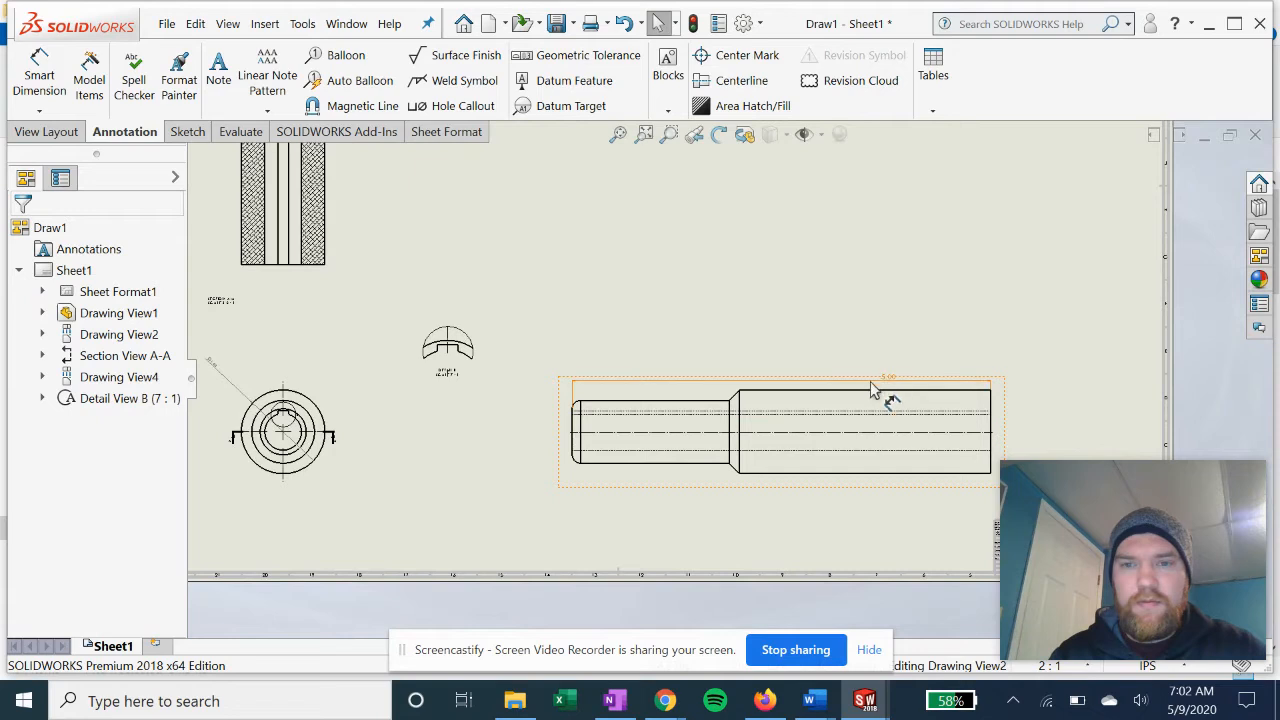
{"action": "left_click_drag", "start_coordinate": [885, 383], "coordinate": [868, 335]}
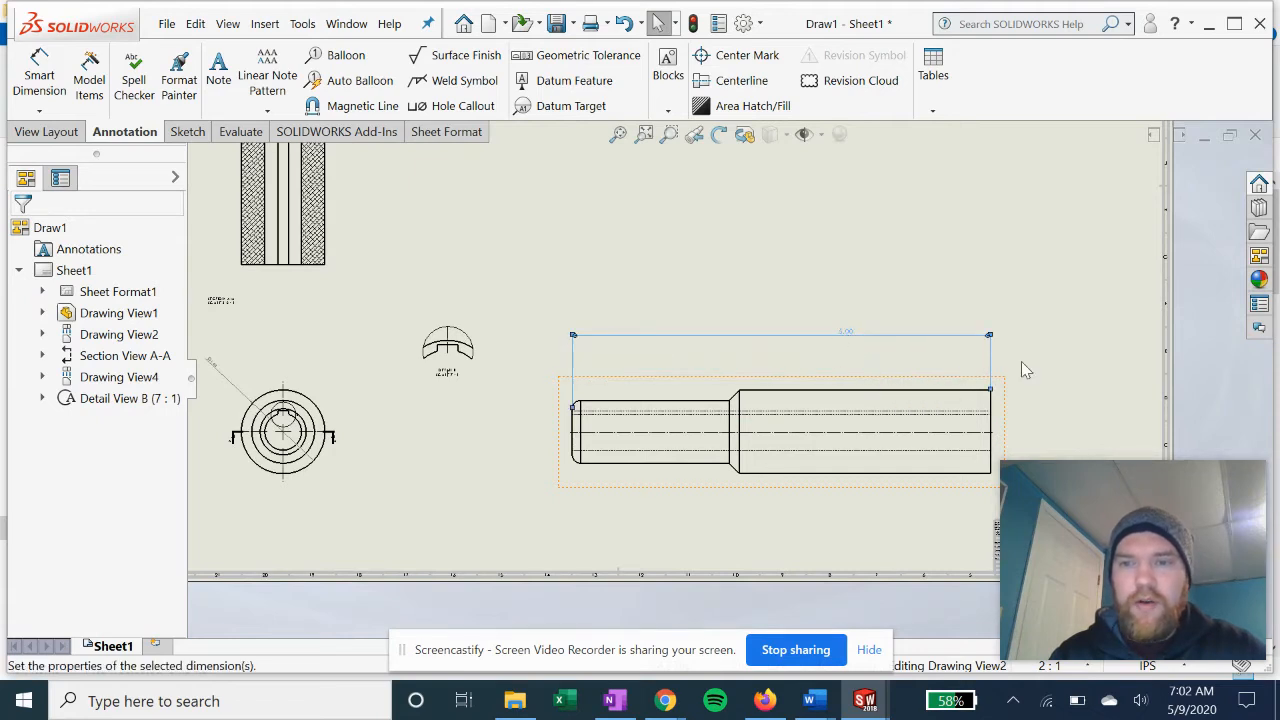
{"action": "left_click", "coordinate": [748, 512]}
Step: Dimension the shaft's narrower section from its rounded end face to the start of the taper, placing the dimension beneath the overall length
{"action": "scroll", "coordinate": [730, 508], "scroll_direction": "down", "scroll_amount": 1}
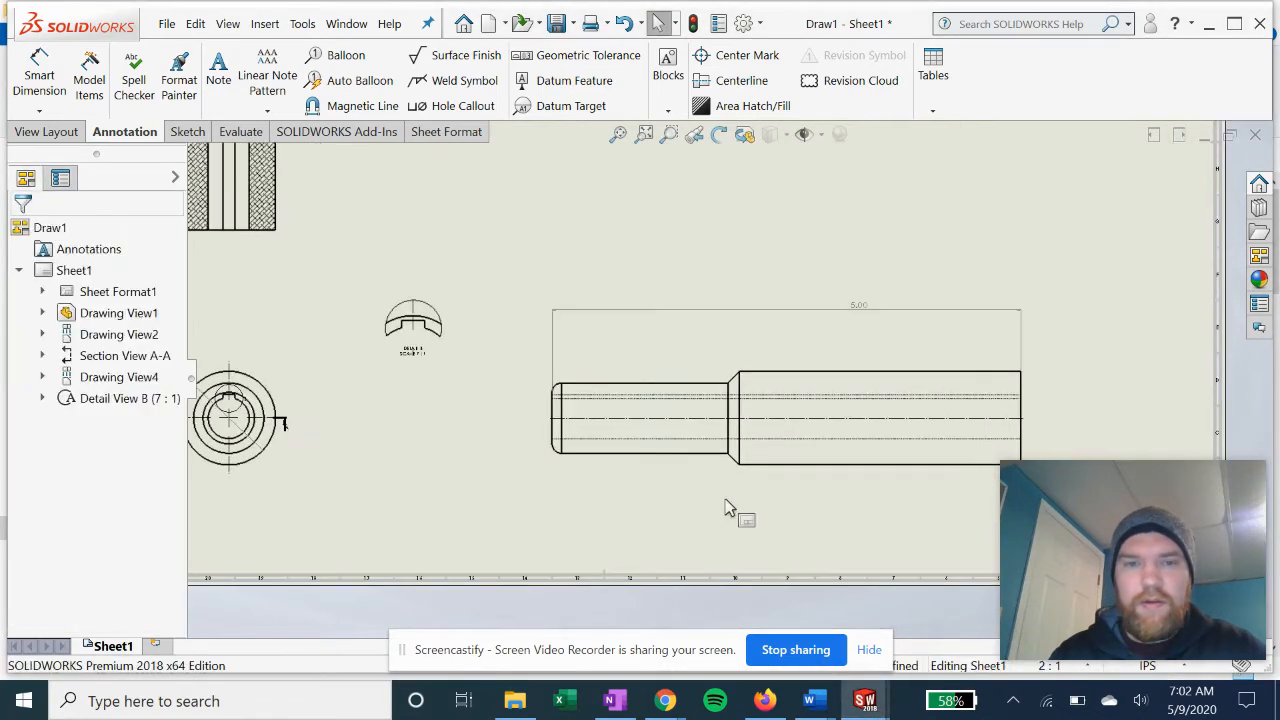
{"action": "left_click", "coordinate": [39, 72]}
{"action": "scroll", "coordinate": [790, 406], "scroll_direction": "down", "scroll_amount": 1}
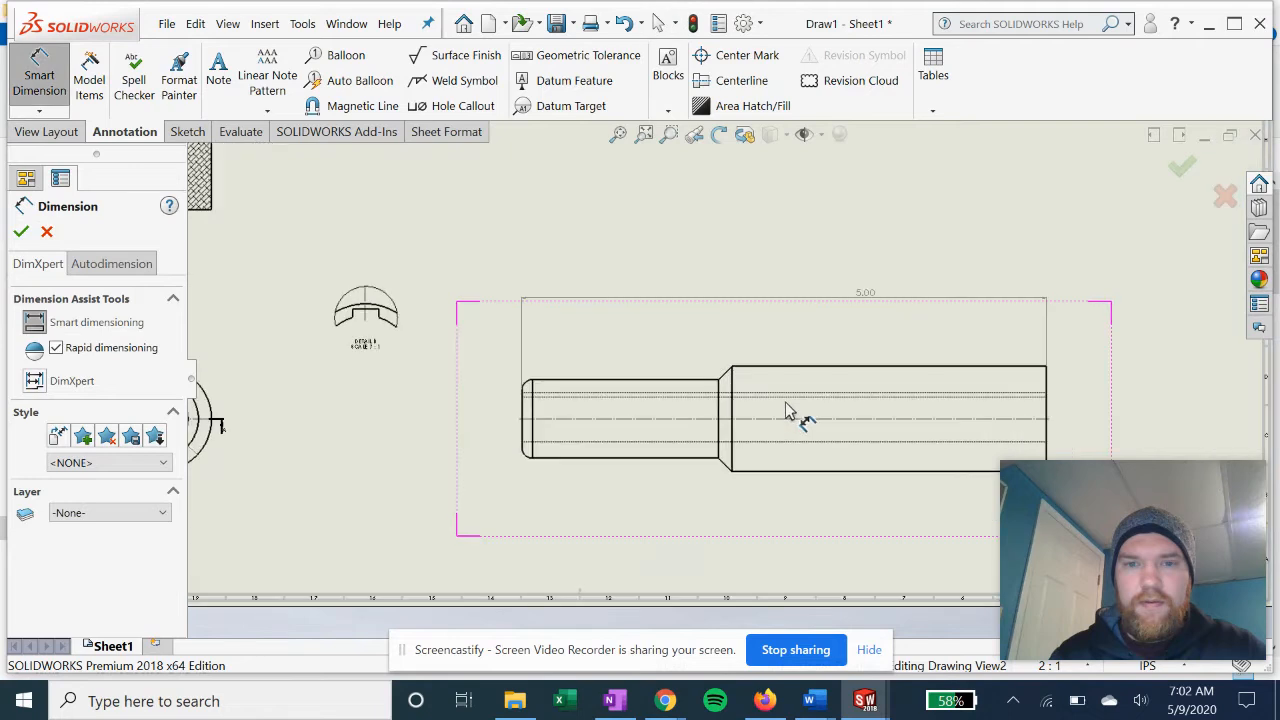
{"action": "left_click", "coordinate": [527, 413]}
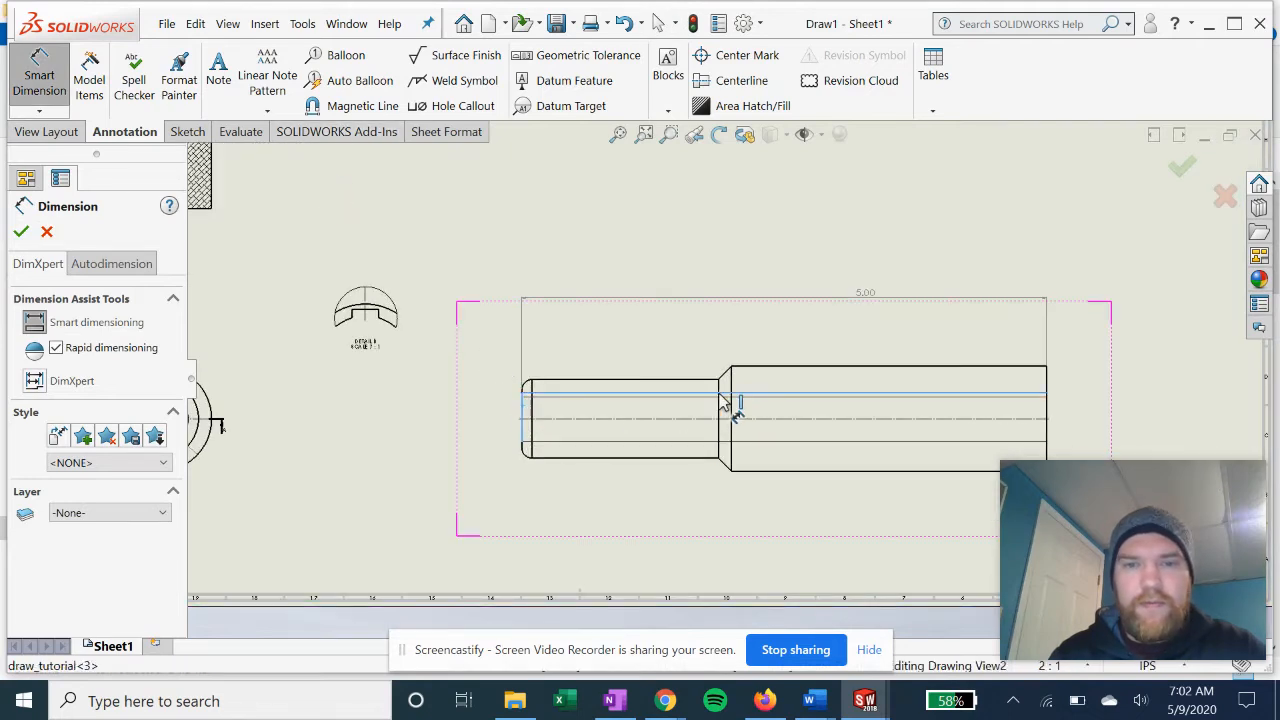
{"action": "left_click", "coordinate": [714, 393]}
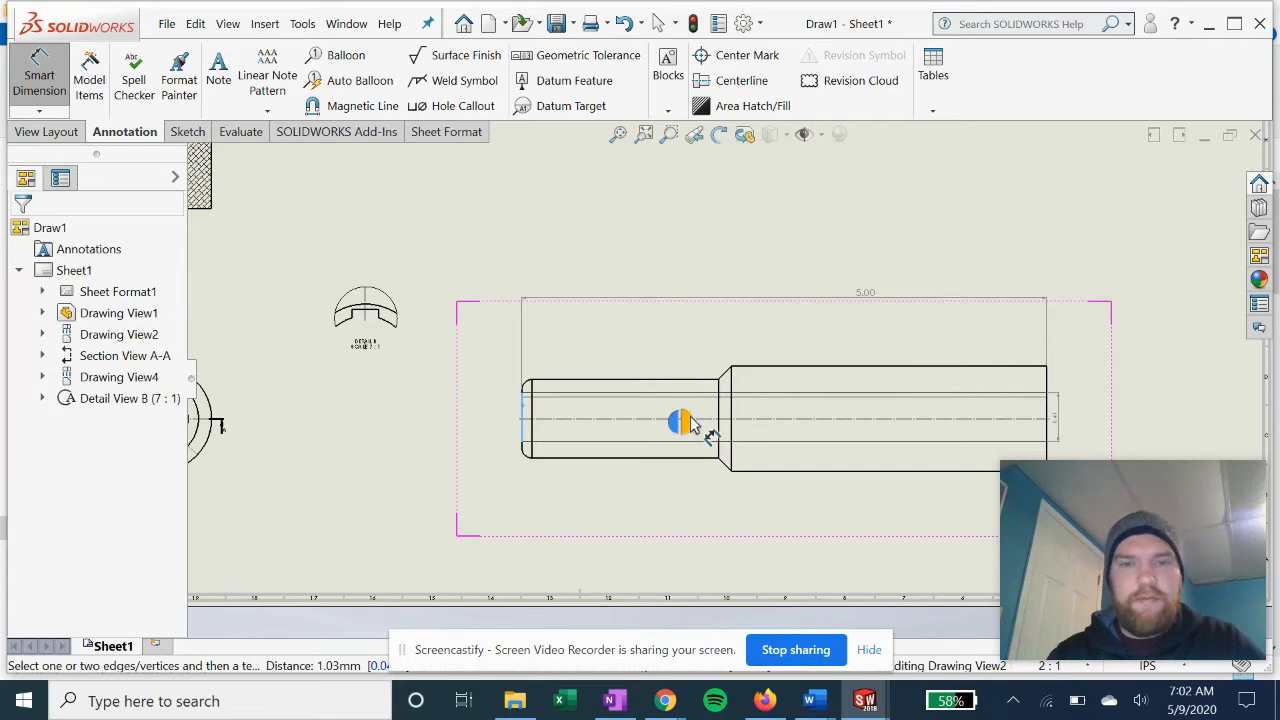
{"action": "scroll", "coordinate": [672, 432], "scroll_direction": "down", "scroll_amount": 3}
{"action": "scroll", "coordinate": [740, 370], "scroll_direction": "down", "scroll_amount": 2}
{"action": "left_click", "coordinate": [747, 372]}
{"action": "left_click", "coordinate": [638, 262]}
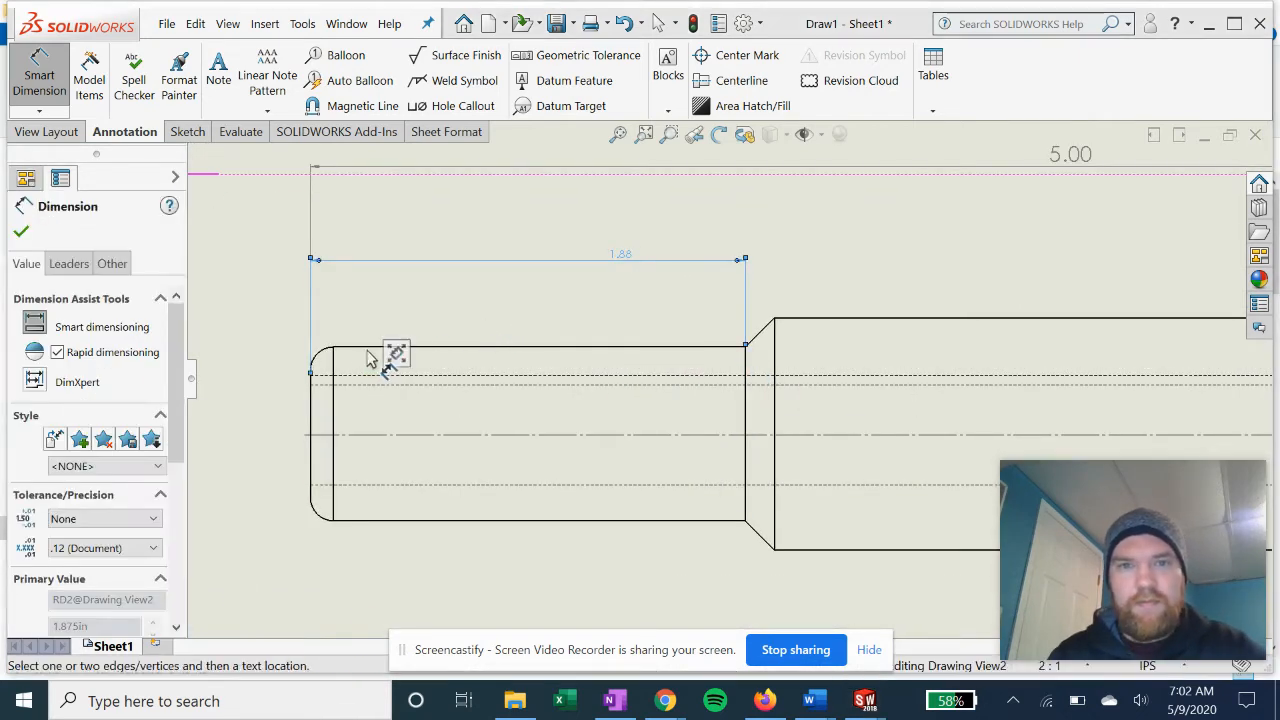
{"action": "key", "text": "Escape"}
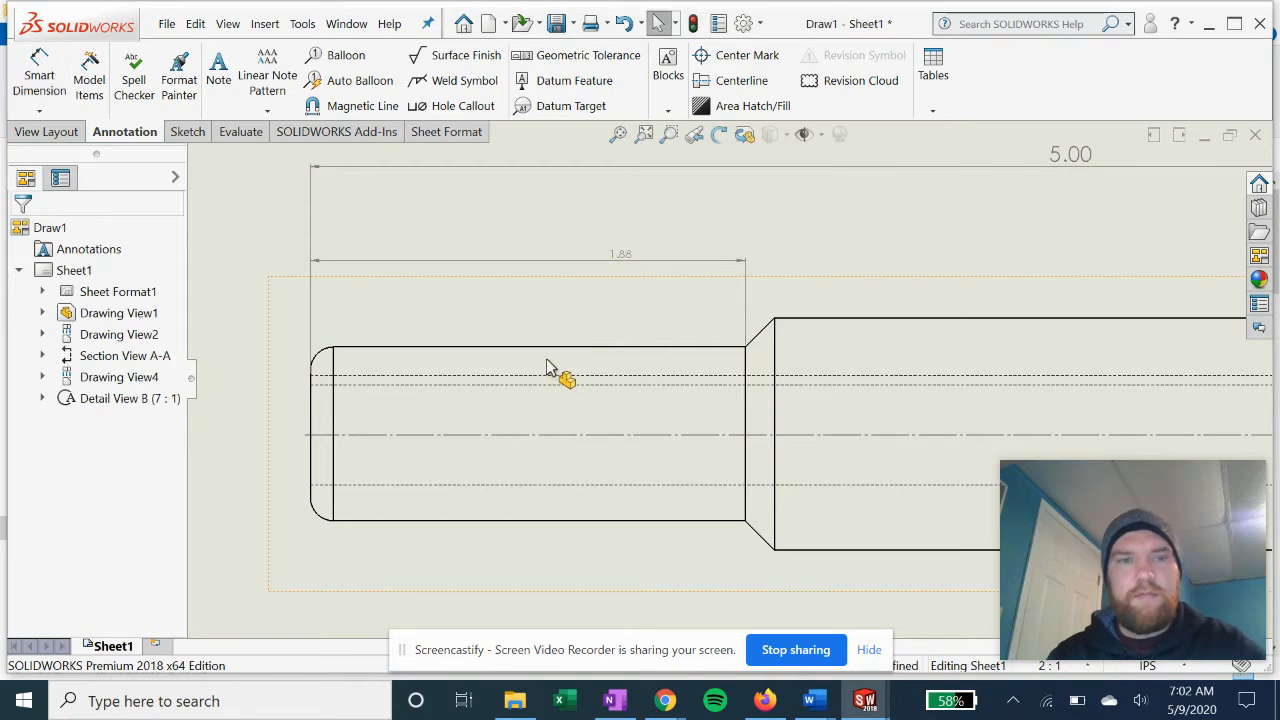
Step: Override the document font for the narrower section's length dimension and set its text height to 16 points
{"action": "scroll", "coordinate": [548, 368], "scroll_direction": "up", "scroll_amount": 3}
{"action": "scroll", "coordinate": [595, 356], "scroll_direction": "down", "scroll_amount": 1}
{"action": "mouse_move", "coordinate": [449, 350]}
{"action": "middle_mouse_down"}
{"action": "mouse_move", "coordinate": [866, 409]}
{"action": "mouse_move", "coordinate": [549, 371]}
{"action": "middle_mouse_up"}
{"action": "left_click", "coordinate": [669, 349]}
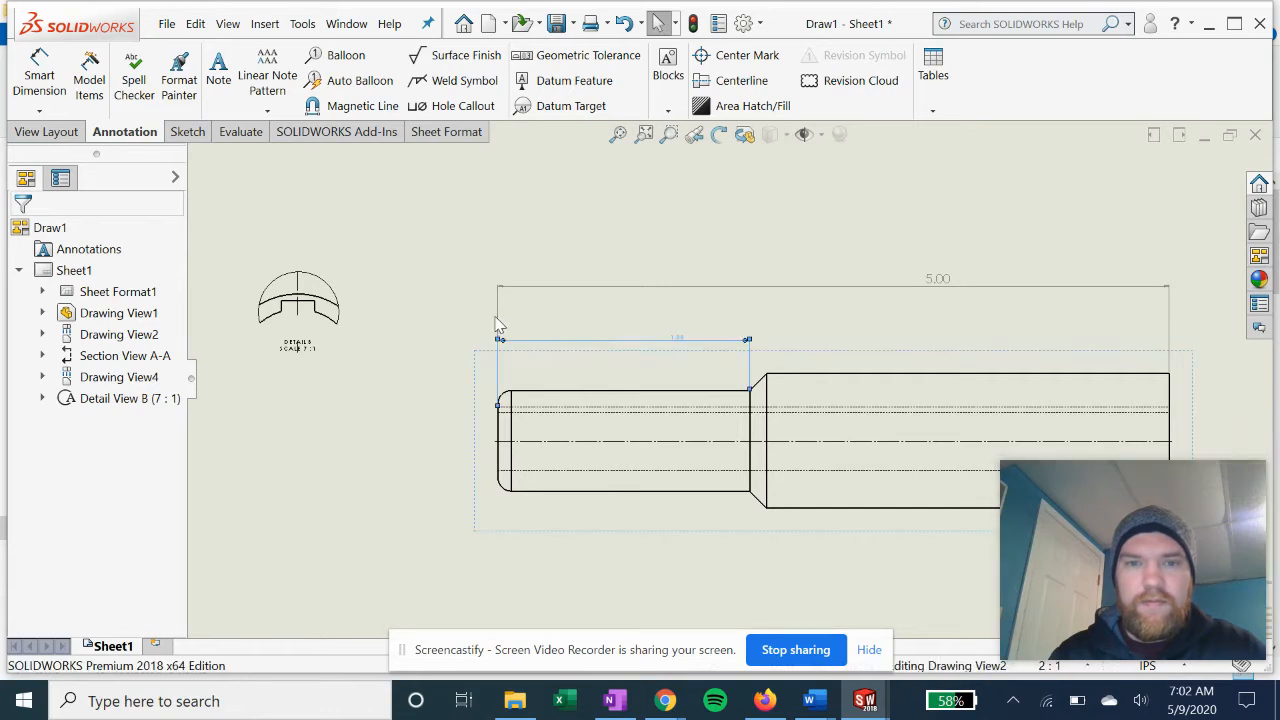
{"action": "left_click", "coordinate": [112, 263]}
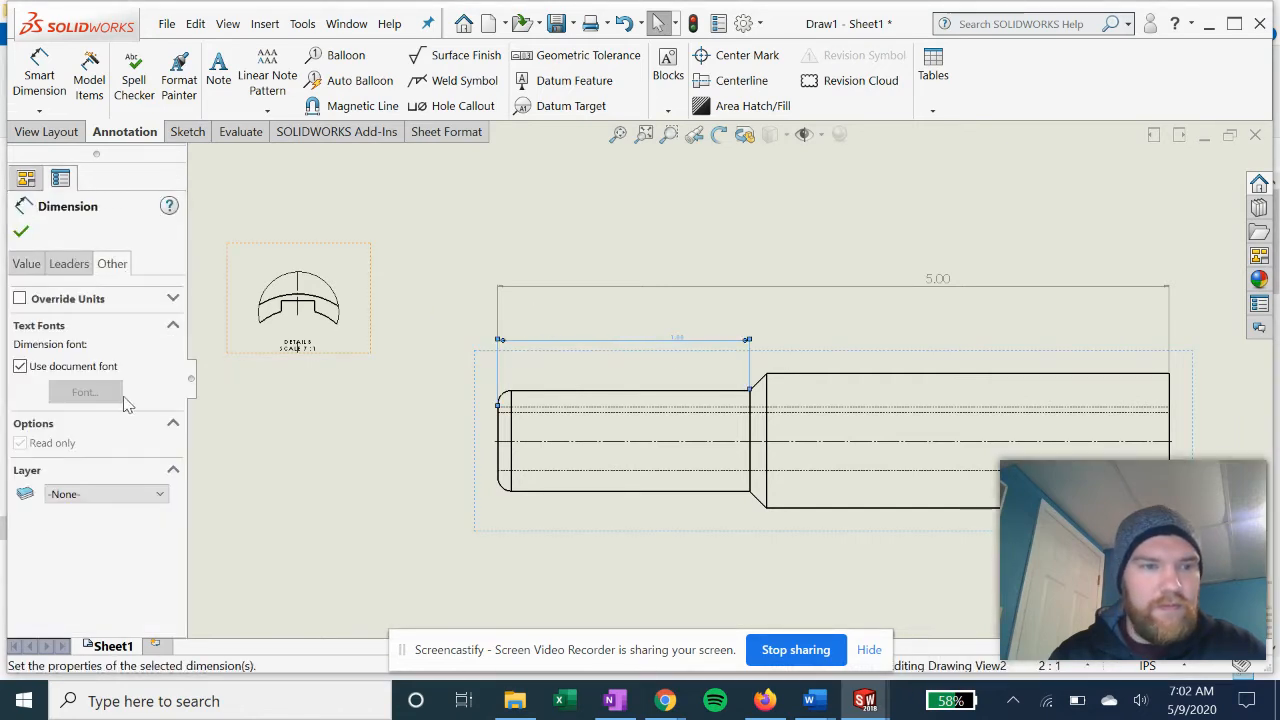
{"action": "left_click", "coordinate": [62, 368]}
{"action": "left_click", "coordinate": [118, 399]}
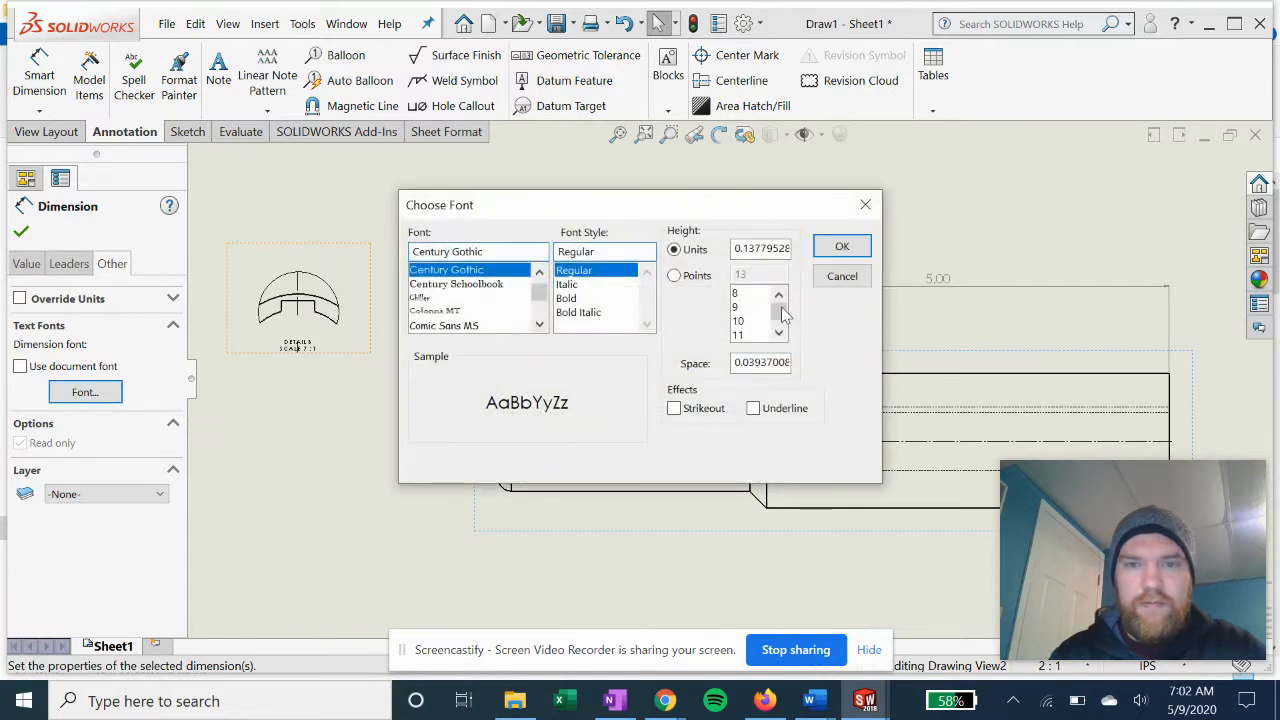
{"action": "left_click", "coordinate": [675, 276]}
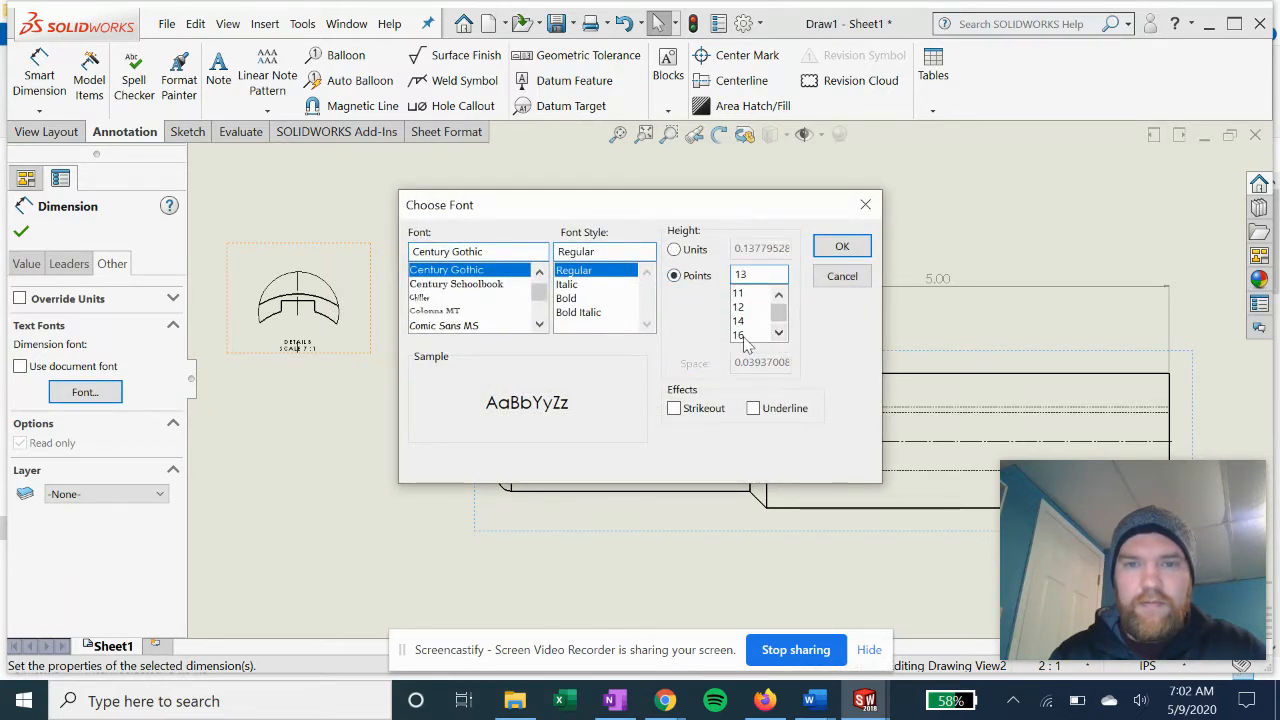
{"action": "left_click", "coordinate": [826, 250]}
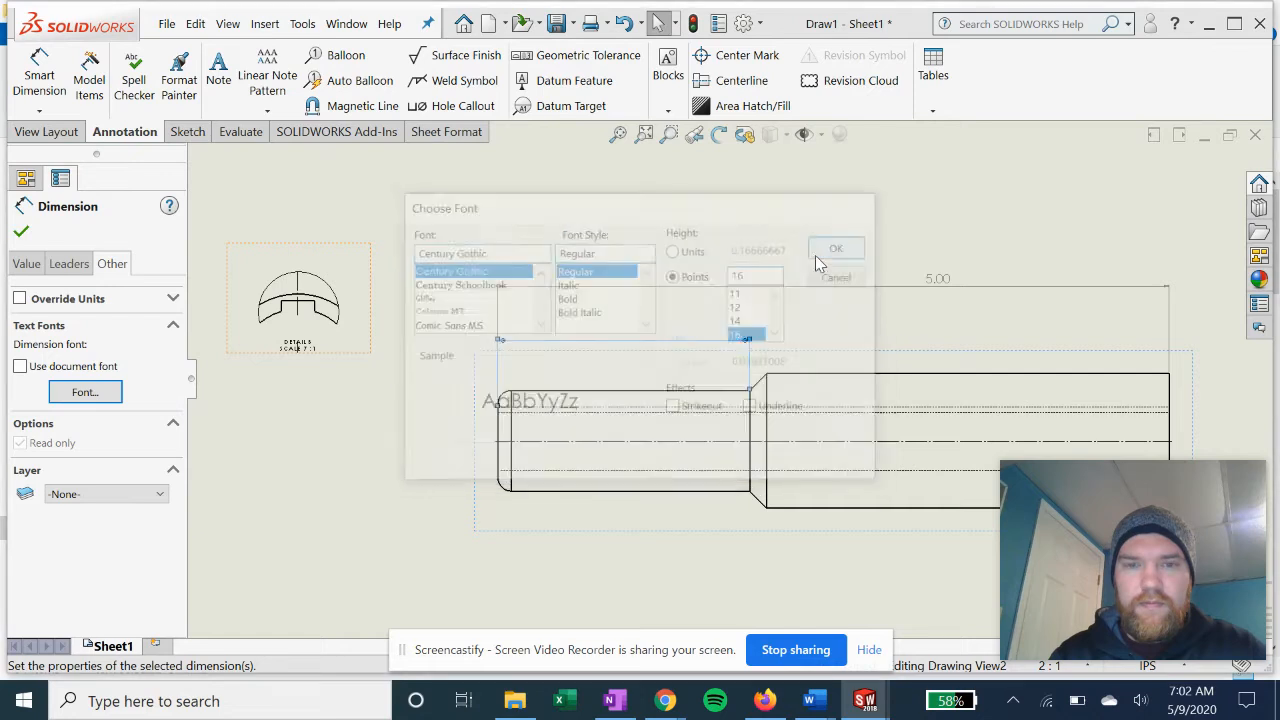
Step: Reposition the narrower section's length dimension between the shaft's upper edge and the overall length dimension, leaving clear space between the two
{"action": "left_click", "coordinate": [21, 231]}
{"action": "left_click_drag", "start_coordinate": [930, 337], "coordinate": [940, 287]}
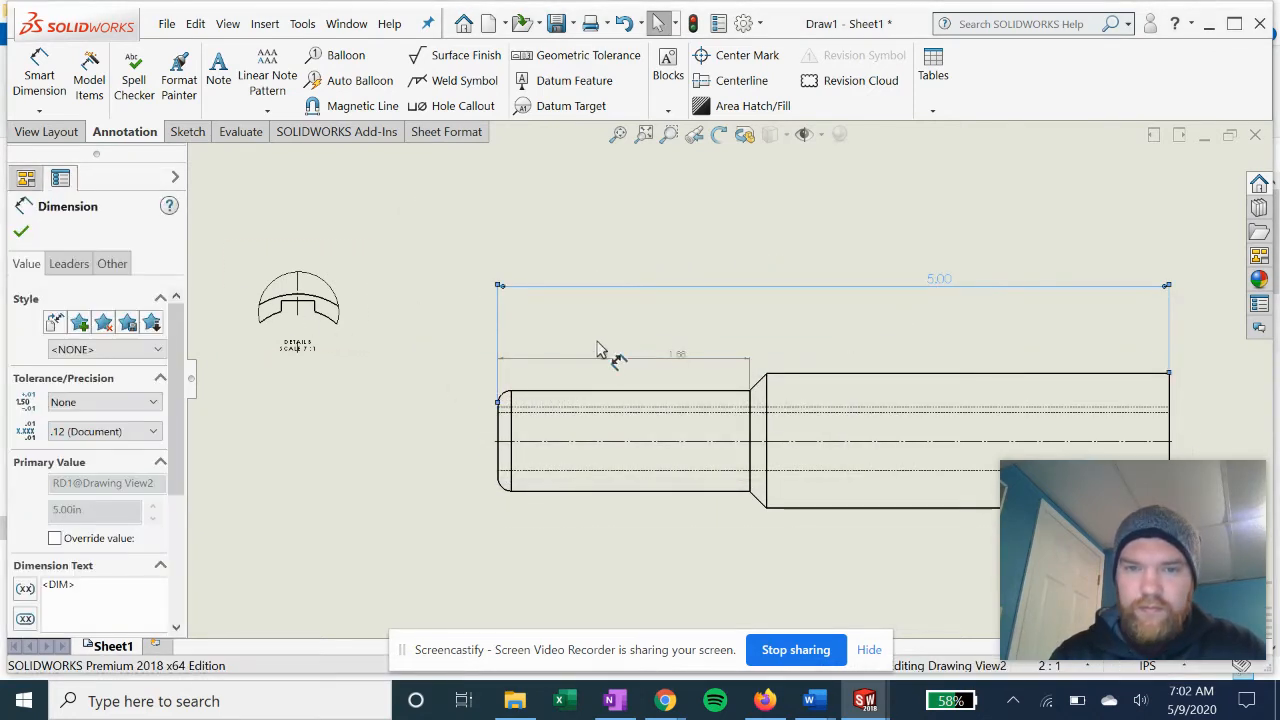
{"action": "left_click_drag", "start_coordinate": [676, 360], "coordinate": [638, 326]}
{"action": "left_click", "coordinate": [383, 396]}
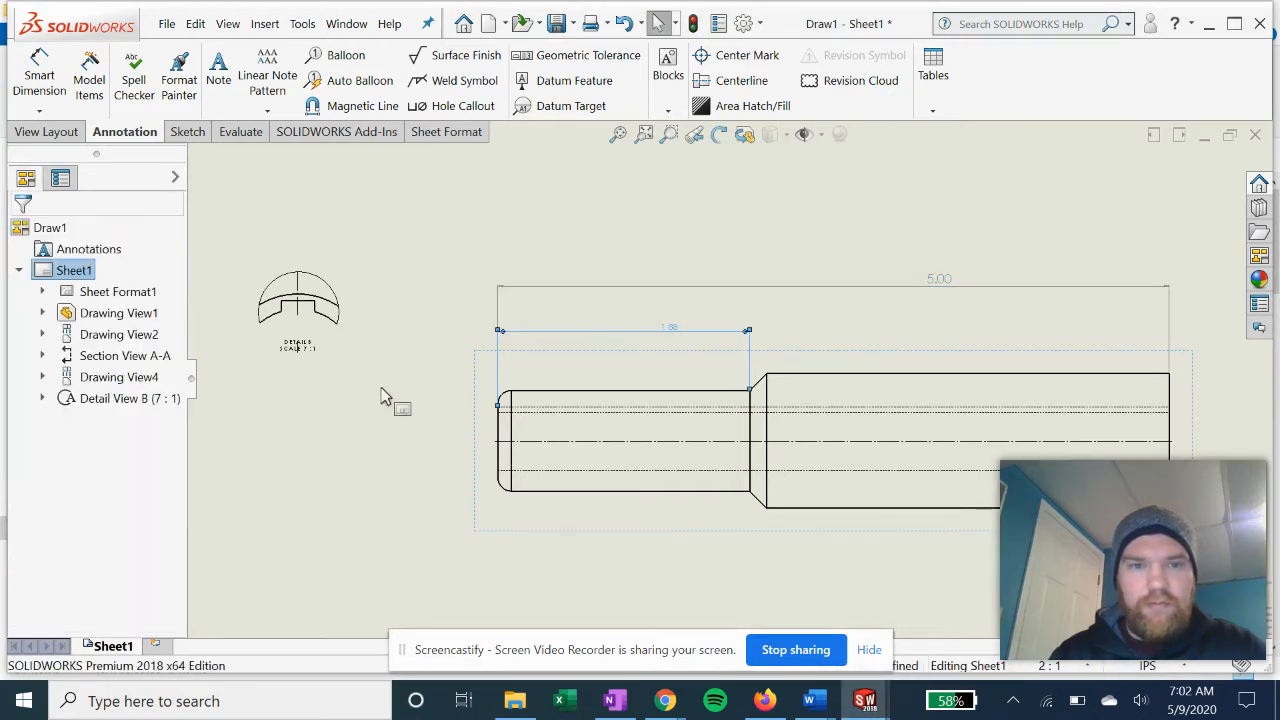
Step: Examine the end, detail, section and isometric views for features that still need dimensions
{"action": "scroll", "coordinate": [380, 390], "scroll_direction": "up", "scroll_amount": 4}
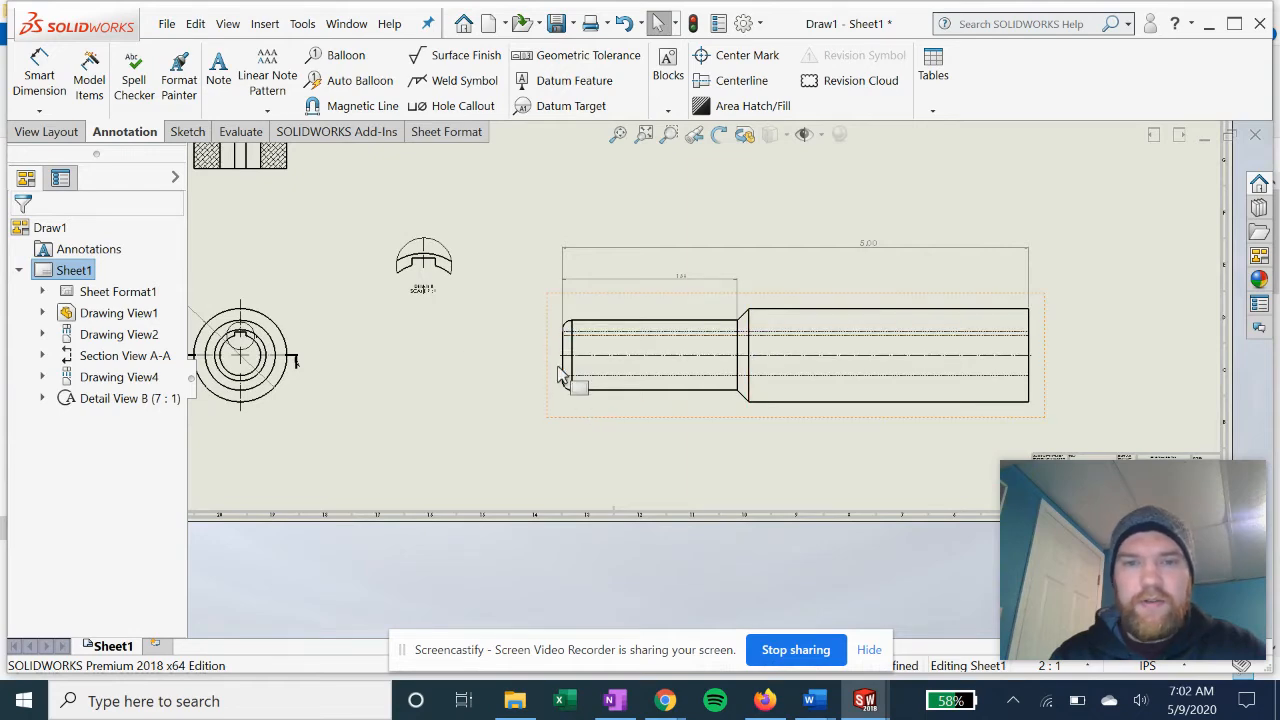
{"action": "middle_click_drag", "start_coordinate": [460, 345], "coordinate": [583, 408]}
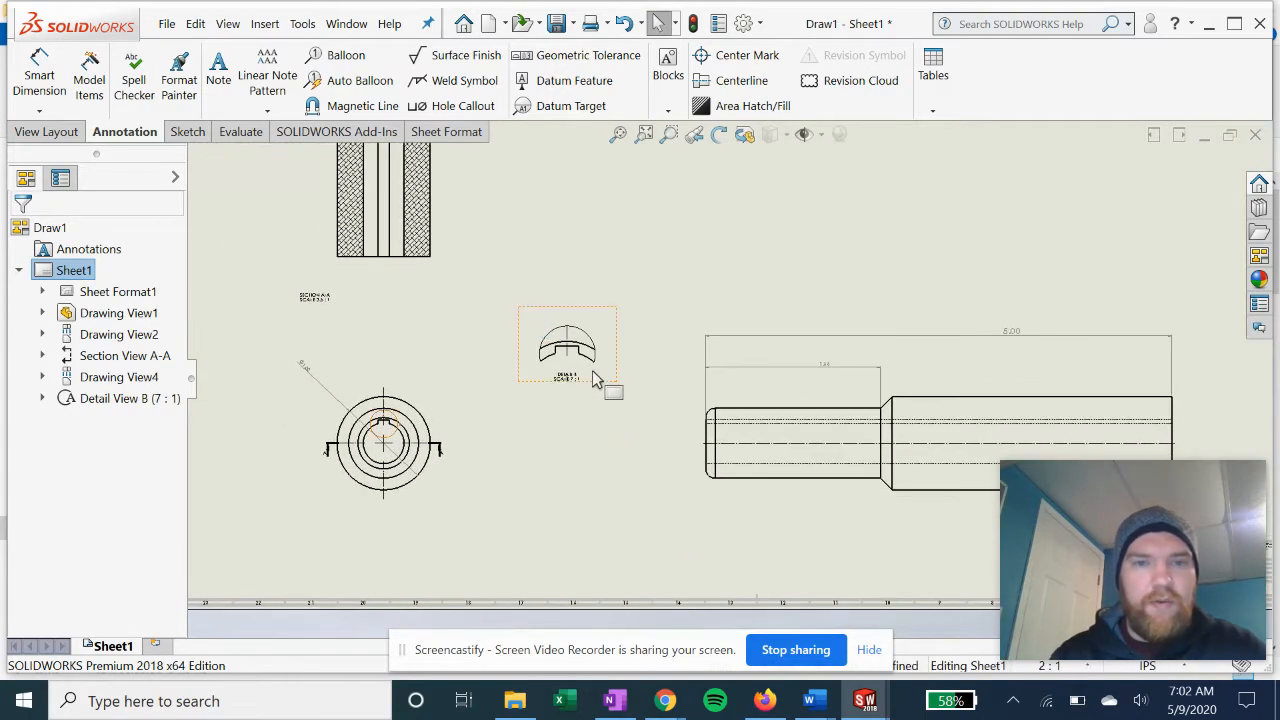
{"action": "scroll", "coordinate": [590, 376], "scroll_direction": "down", "scroll_amount": 2}
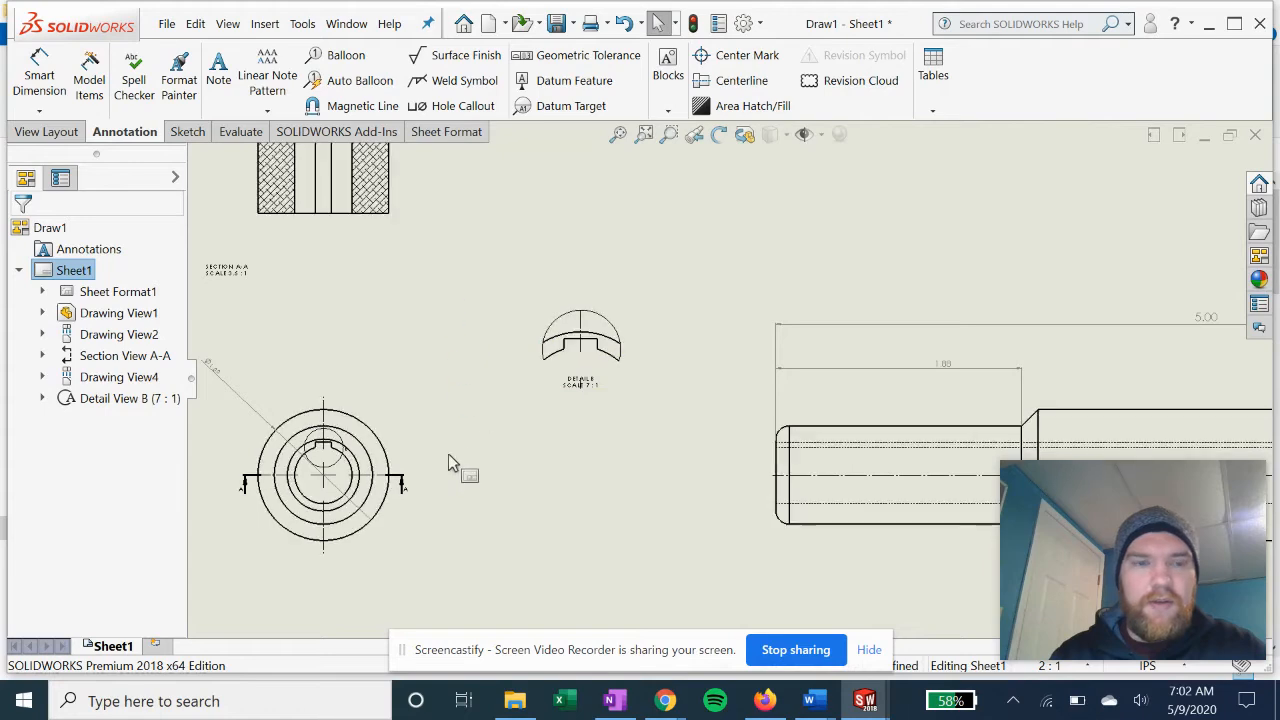
{"action": "scroll", "coordinate": [395, 488], "scroll_direction": "down", "scroll_amount": 4}
{"action": "scroll", "coordinate": [610, 474], "scroll_direction": "up", "scroll_amount": 4}
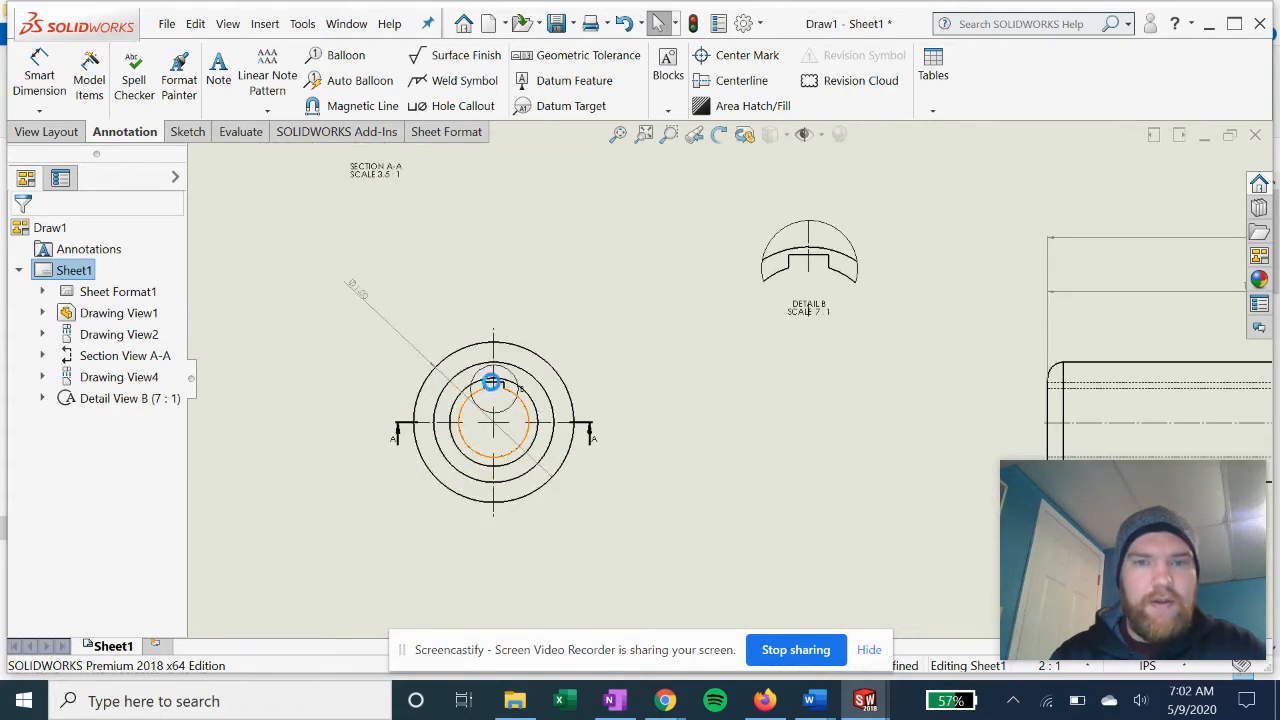
{"action": "mouse_move", "coordinate": [591, 334]}
{"action": "middle_mouse_down"}
{"action": "mouse_move", "coordinate": [575, 405]}
{"action": "mouse_move", "coordinate": [530, 418]}
{"action": "middle_mouse_up"}
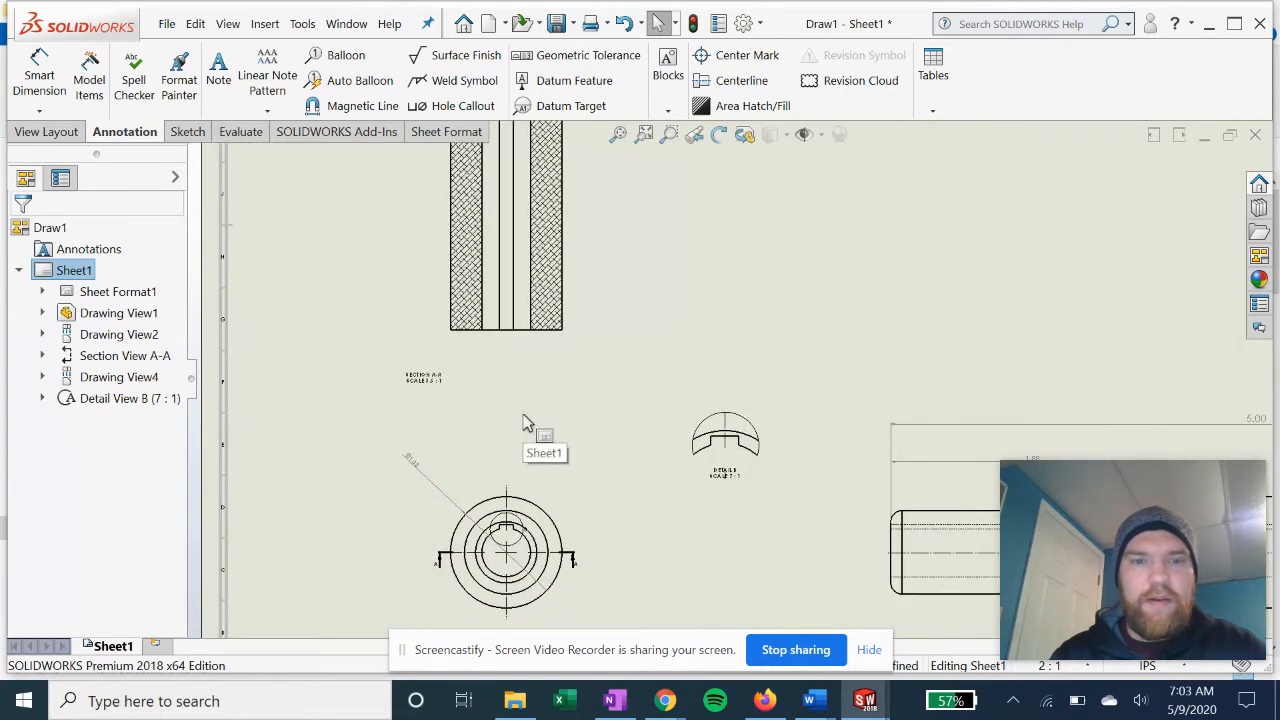
{"action": "middle_click_drag", "start_coordinate": [502, 289], "coordinate": [497, 543]}
{"action": "scroll", "coordinate": [504, 532], "scroll_direction": "up", "scroll_amount": 3}
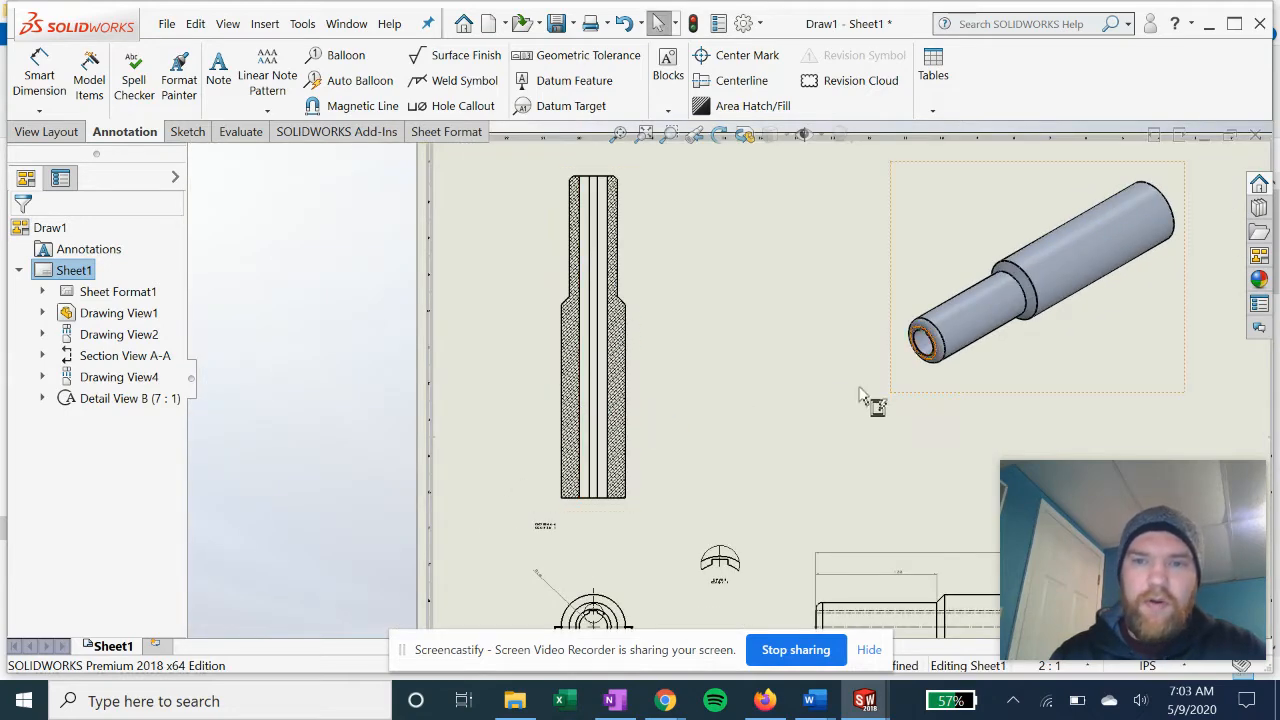
{"action": "middle_click_drag", "start_coordinate": [529, 351], "coordinate": [465, 122]}
Step: Add a radius dimension to the innermost bore circle in the shaft's end view, placing it outside the view's upper right
{"action": "scroll", "coordinate": [586, 414], "scroll_direction": "down", "scroll_amount": 4}
{"action": "scroll", "coordinate": [575, 405], "scroll_direction": "down", "scroll_amount": 3}
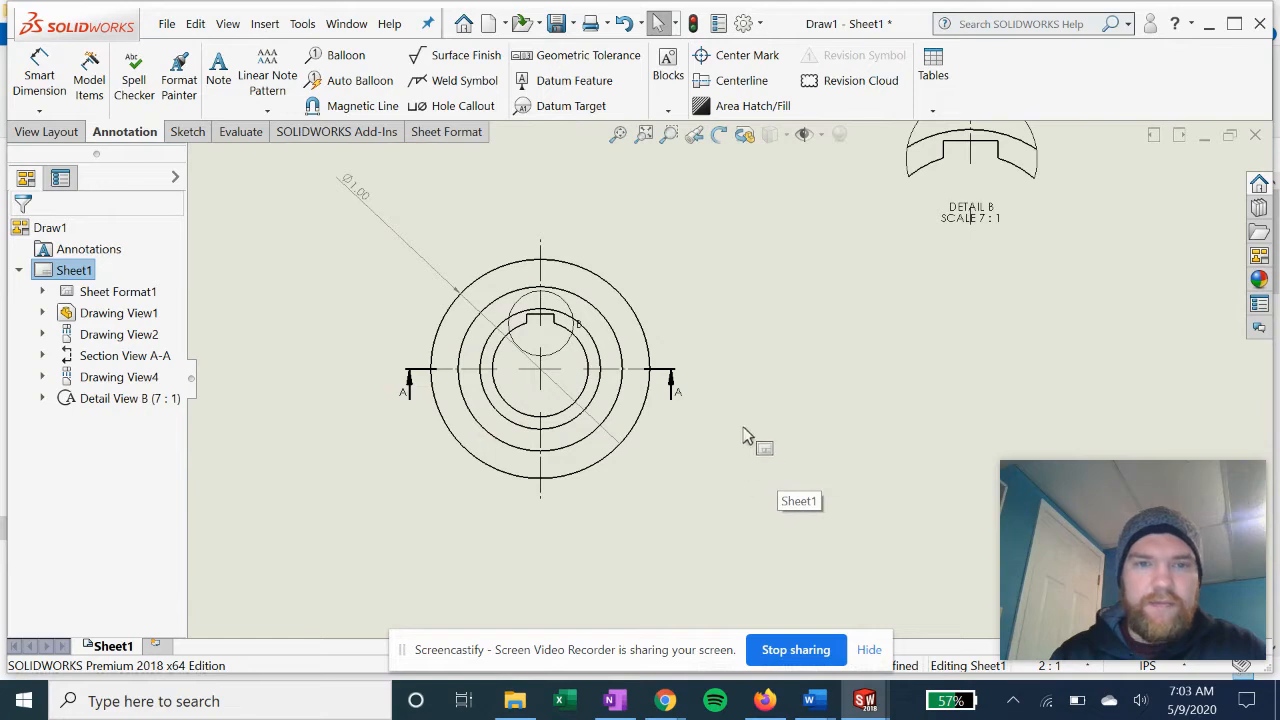
{"action": "middle_click_drag", "start_coordinate": [754, 443], "coordinate": [731, 457]}
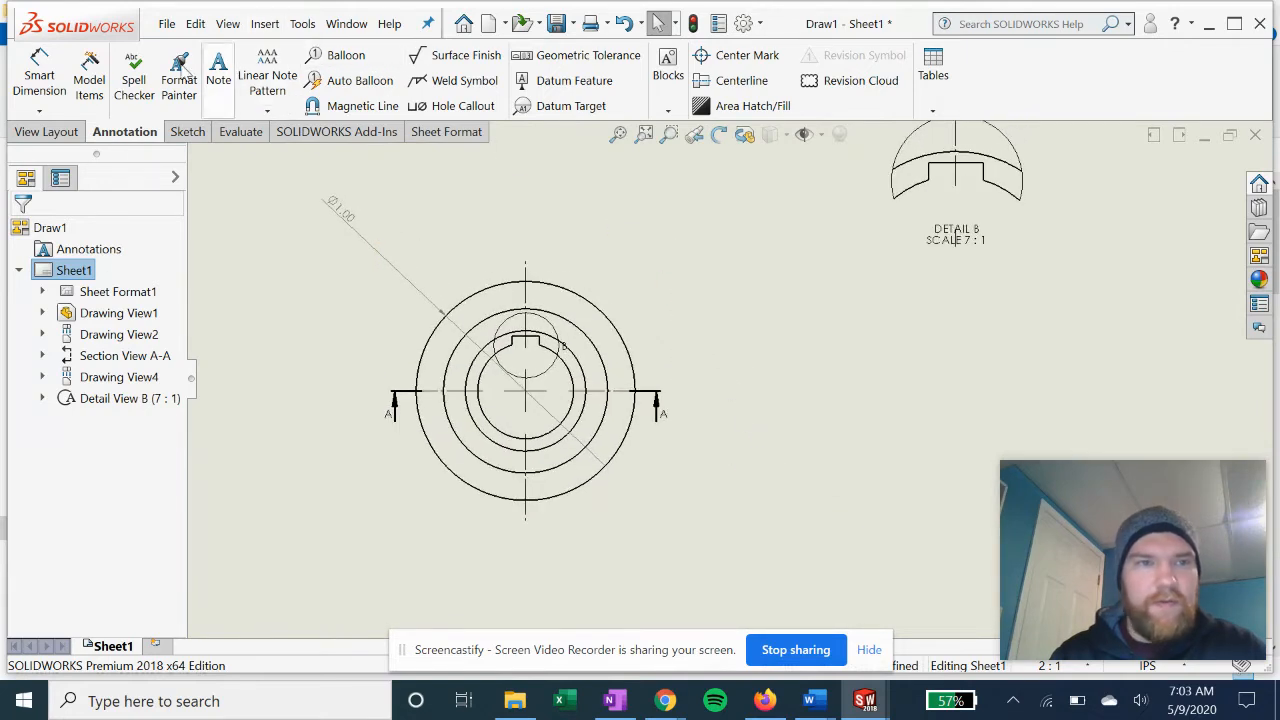
{"action": "left_click", "coordinate": [58, 74]}
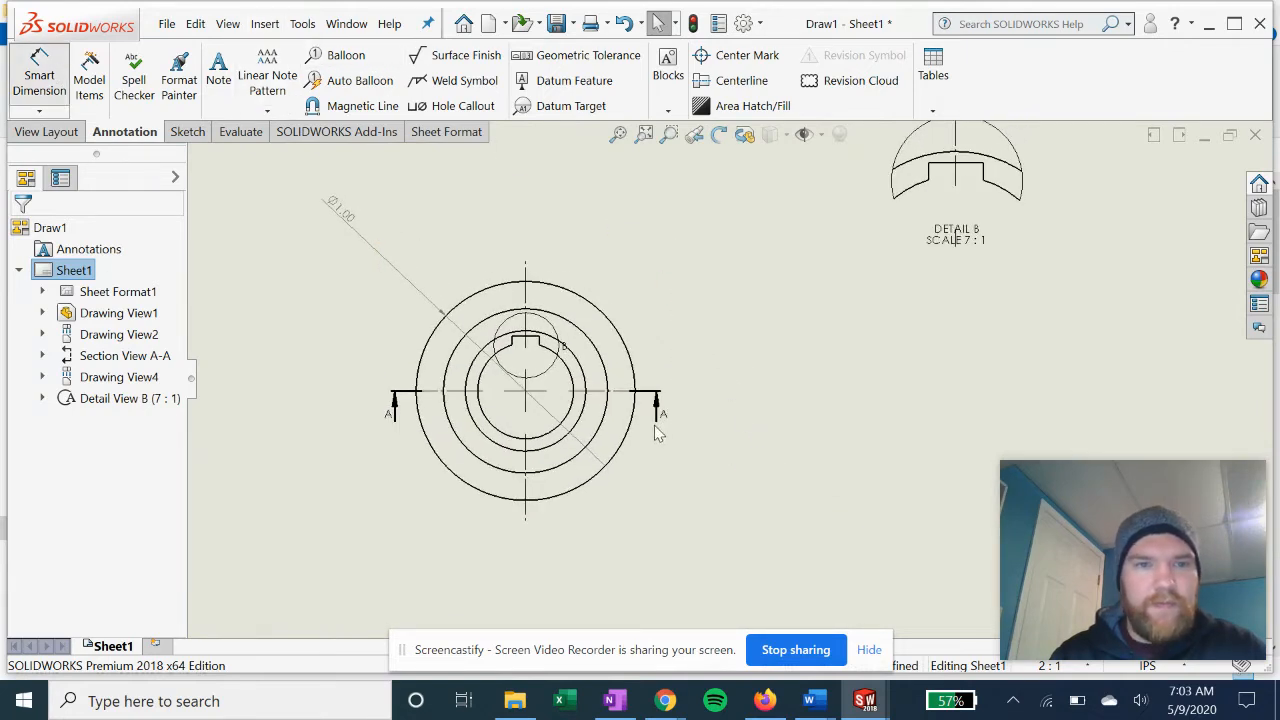
{"action": "left_click", "coordinate": [576, 392]}
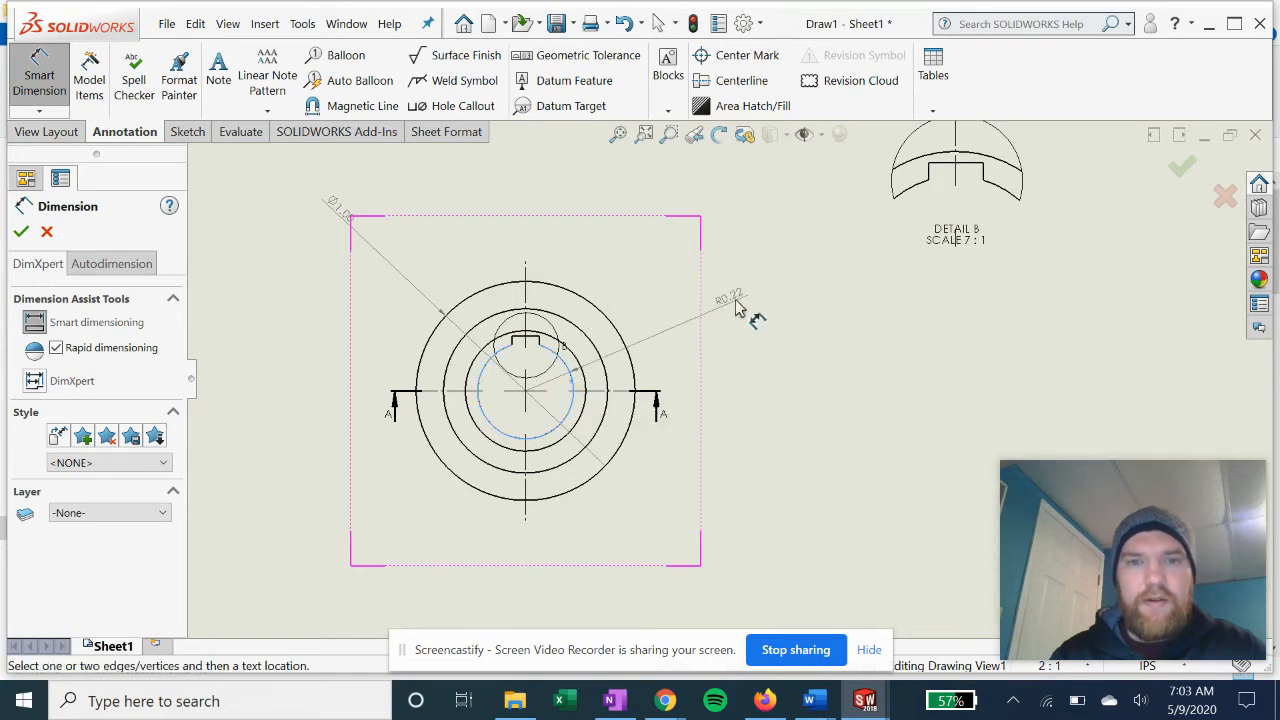
{"action": "left_click", "coordinate": [744, 297]}
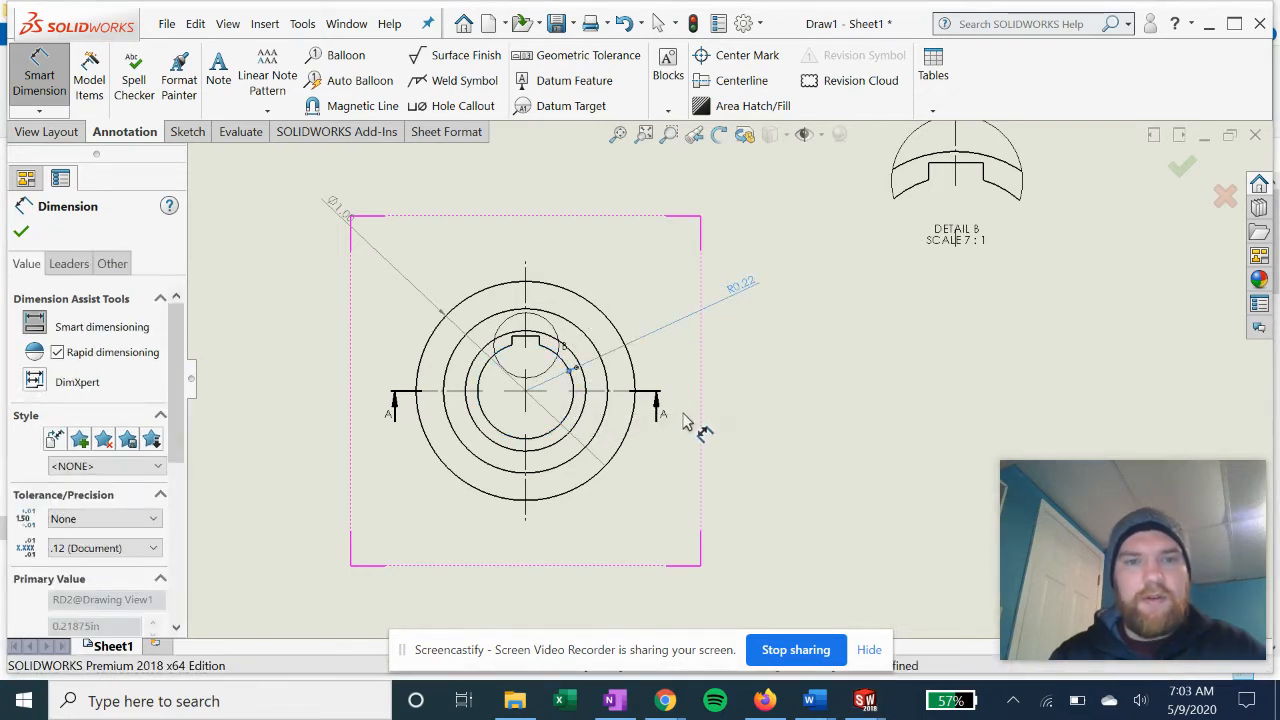
{"action": "key", "text": "Escape"}
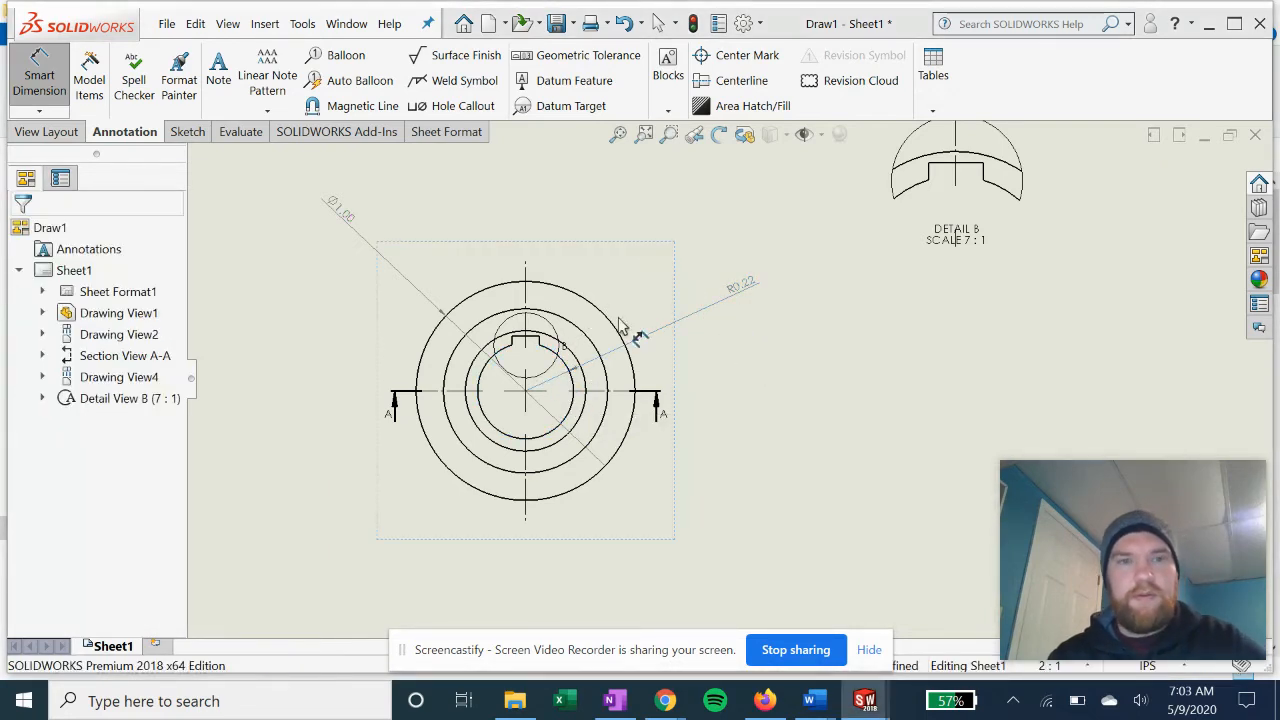
{"action": "key", "text": "Escape"}
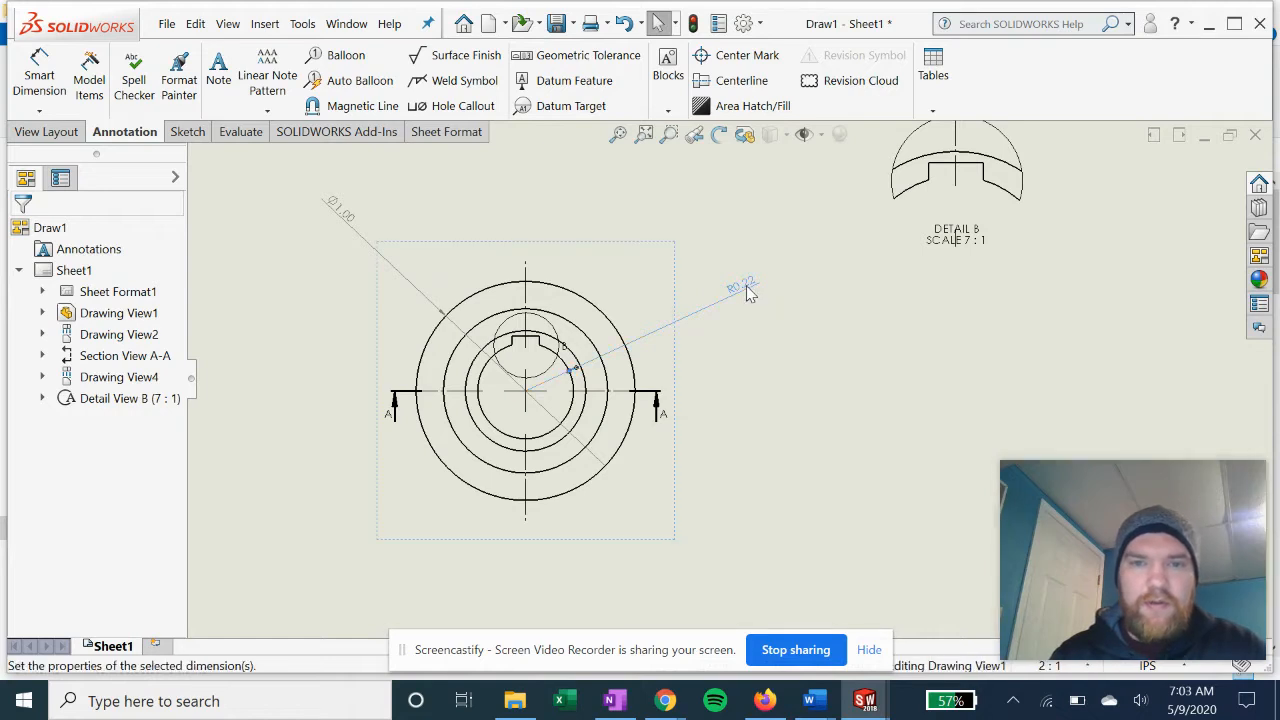
Step: Change the bore's radius dimension in the end view to display as a diameter
{"action": "left_click", "coordinate": [748, 290]}
{"action": "right_click", "coordinate": [747, 288]}
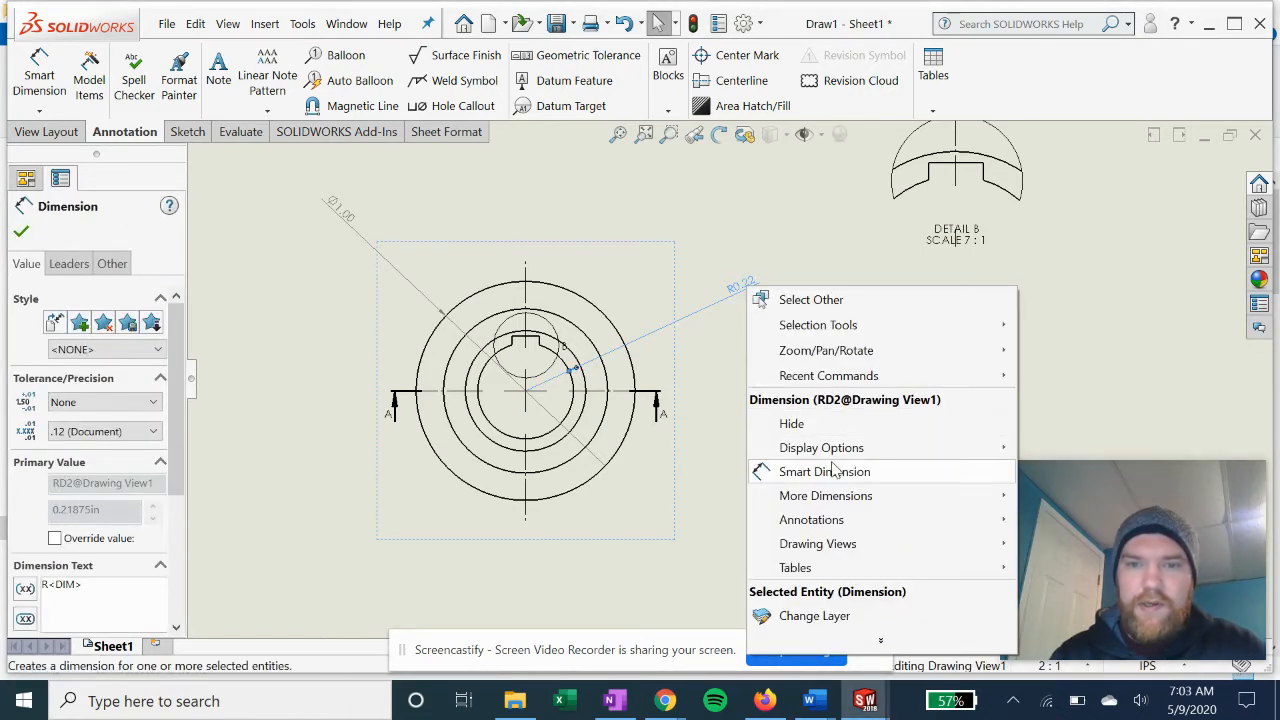
{"action": "mouse_move", "coordinate": [850, 456]}
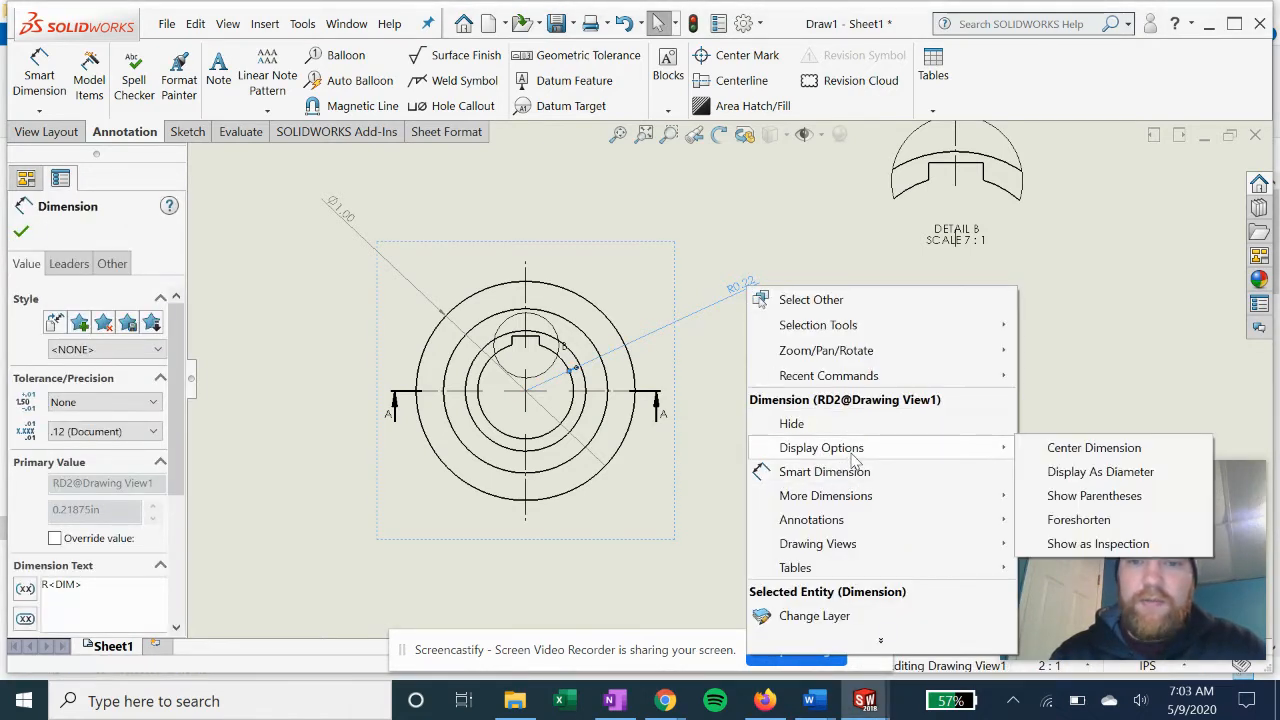
{"action": "left_click", "coordinate": [1093, 472]}
{"action": "left_click", "coordinate": [723, 423]}
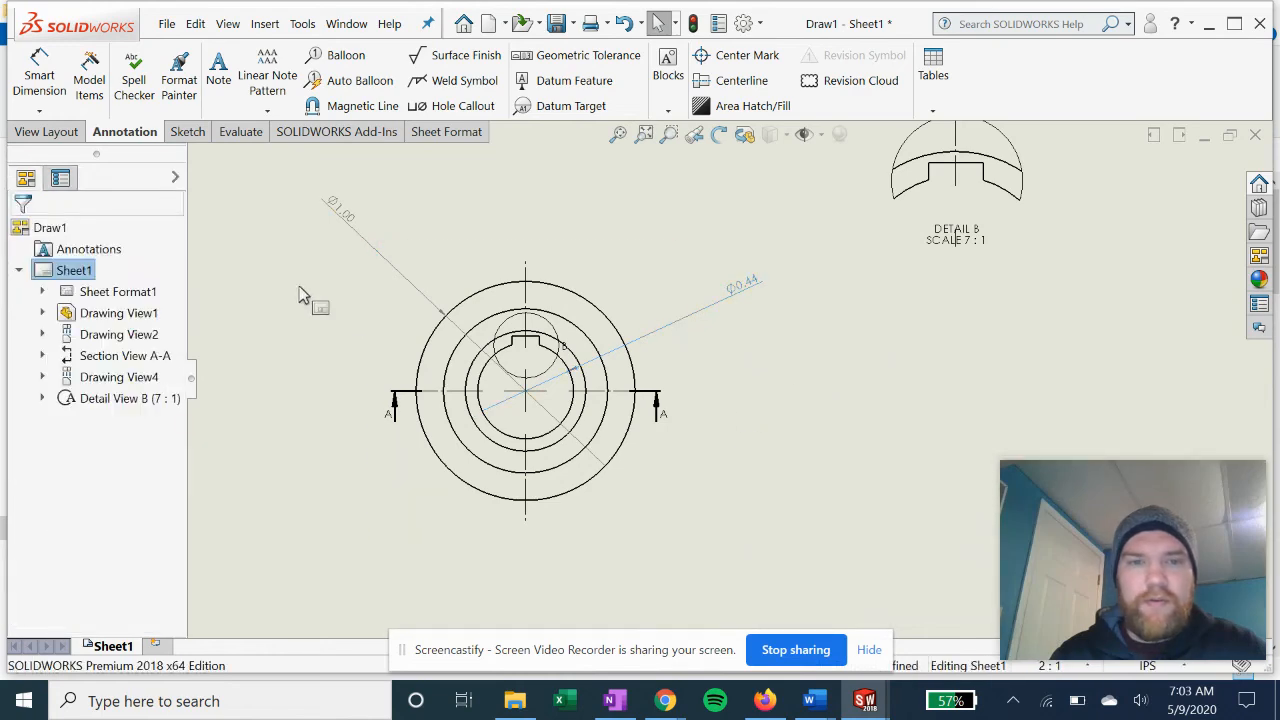
Step: Dimension the hatched wall thickness of the shaft's wider section in section view A-A, placing the dimension just below the view
{"action": "middle_click_drag", "start_coordinate": [344, 277], "coordinate": [302, 305]}
{"action": "middle_click_drag", "start_coordinate": [466, 286], "coordinate": [408, 319]}
{"action": "mouse_move", "coordinate": [611, 286]}
{"action": "middle_mouse_down"}
{"action": "mouse_move", "coordinate": [611, 318]}
{"action": "mouse_move", "coordinate": [570, 316]}
{"action": "mouse_move", "coordinate": [571, 334]}
{"action": "mouse_move", "coordinate": [634, 251]}
{"action": "mouse_move", "coordinate": [580, 309]}
{"action": "mouse_move", "coordinate": [571, 371]}
{"action": "mouse_move", "coordinate": [529, 271]}
{"action": "mouse_move", "coordinate": [523, 397]}
{"action": "mouse_move", "coordinate": [502, 427]}
{"action": "mouse_move", "coordinate": [509, 280]}
{"action": "middle_mouse_up"}
{"action": "scroll", "coordinate": [565, 310], "scroll_direction": "up", "scroll_amount": 3}
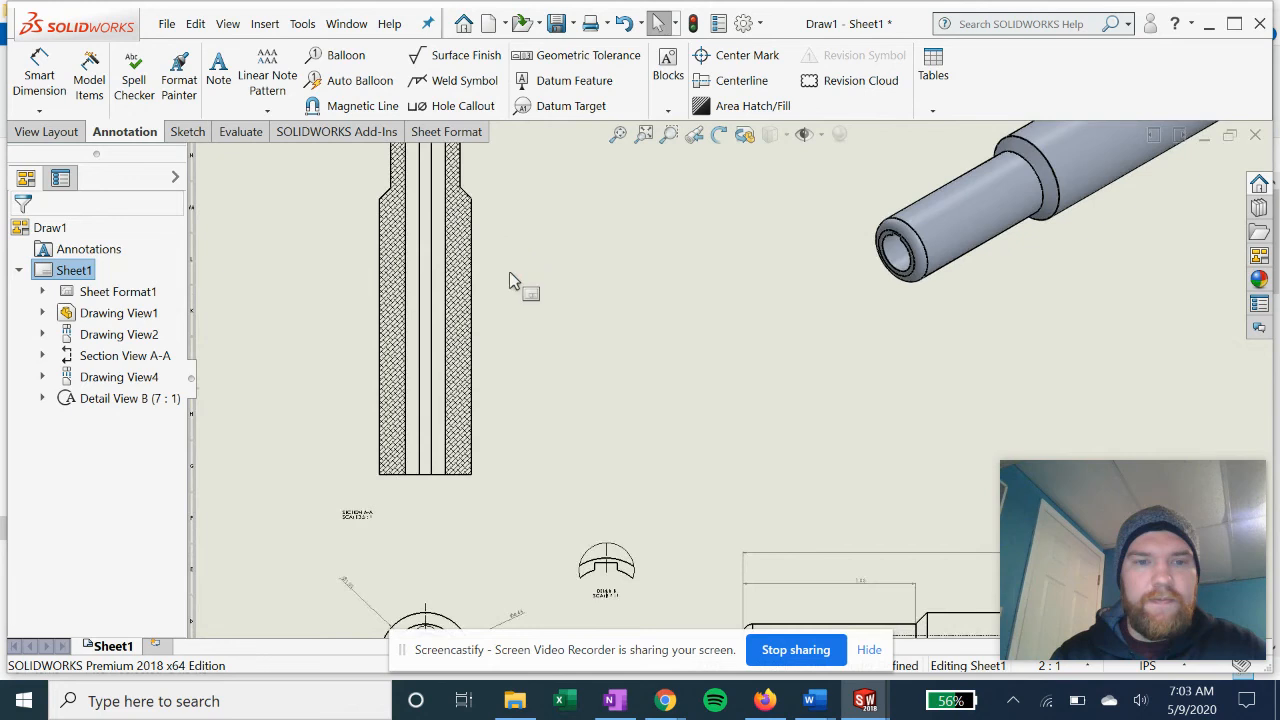
{"action": "left_click", "coordinate": [40, 75]}
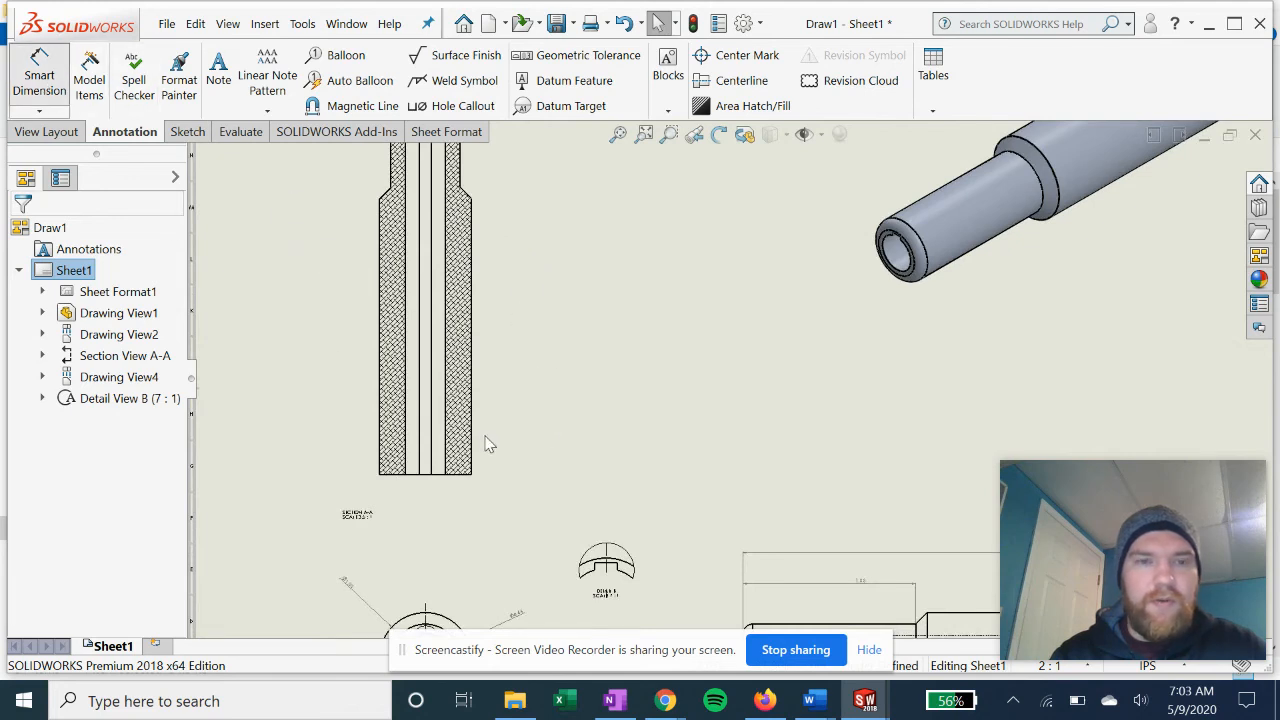
{"action": "scroll", "coordinate": [491, 430], "scroll_direction": "down", "scroll_amount": 2}
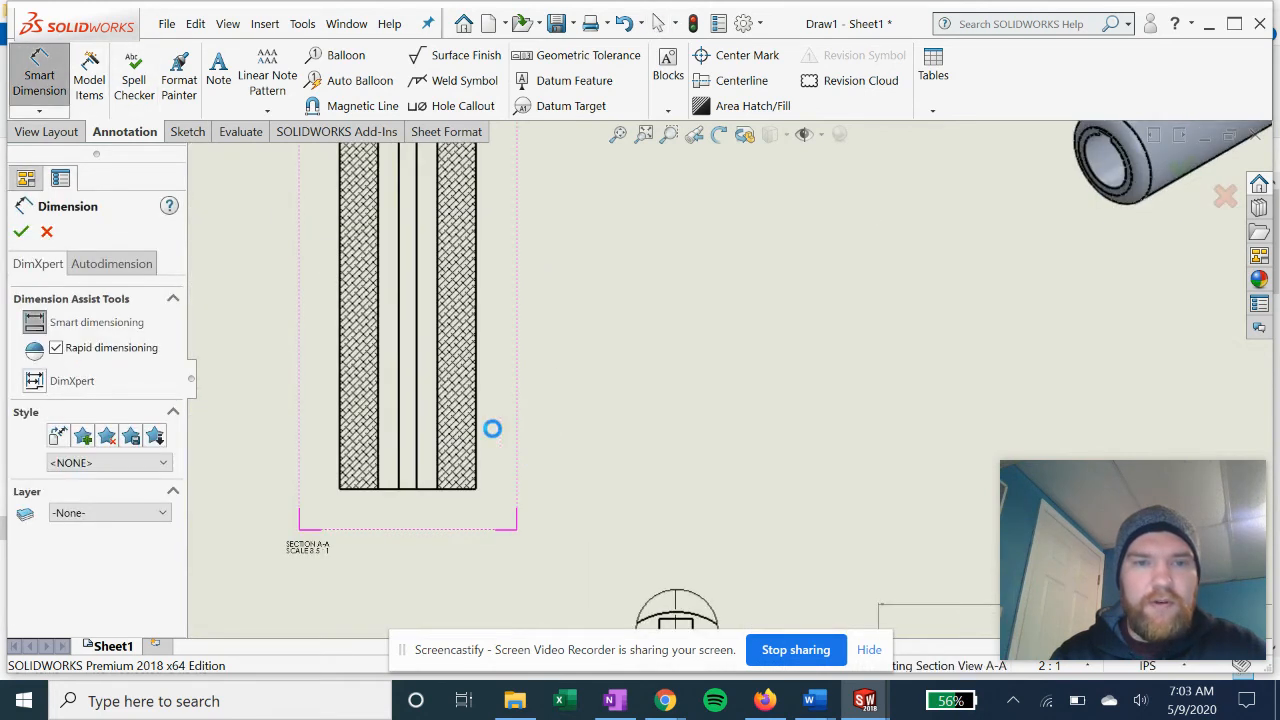
{"action": "left_click", "coordinate": [440, 406]}
{"action": "left_click", "coordinate": [476, 433]}
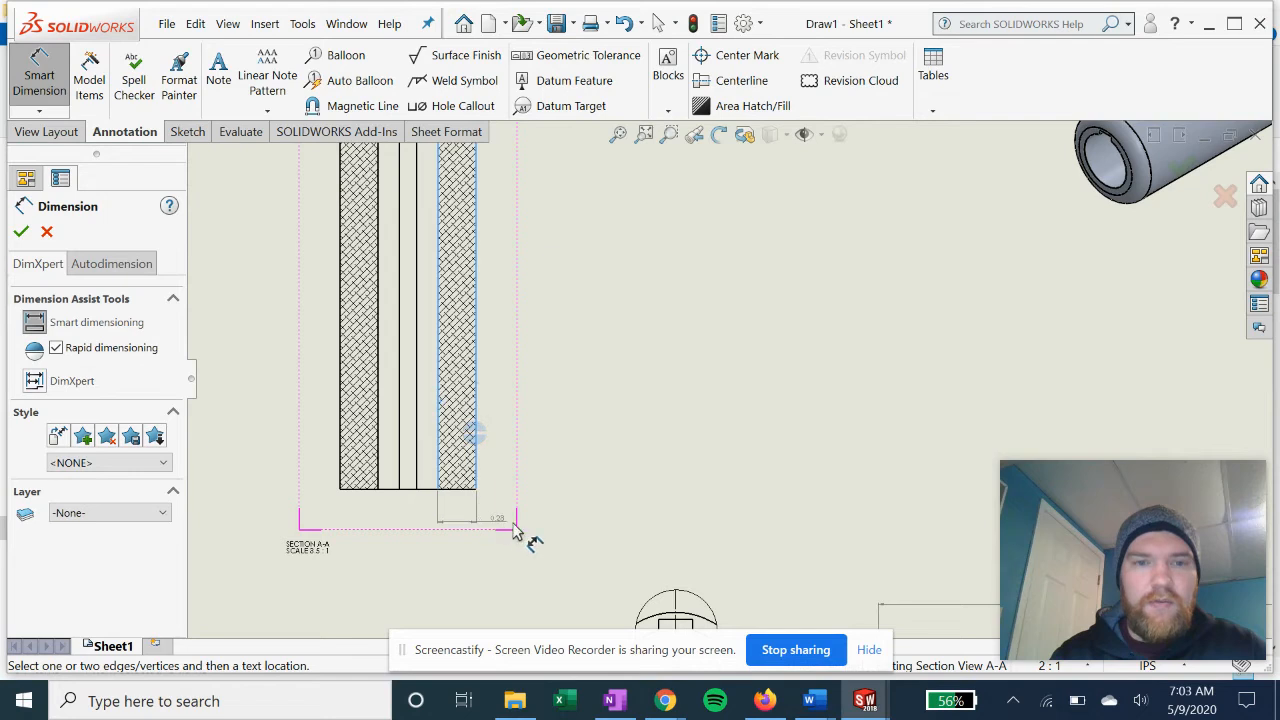
{"action": "left_click", "coordinate": [512, 522]}
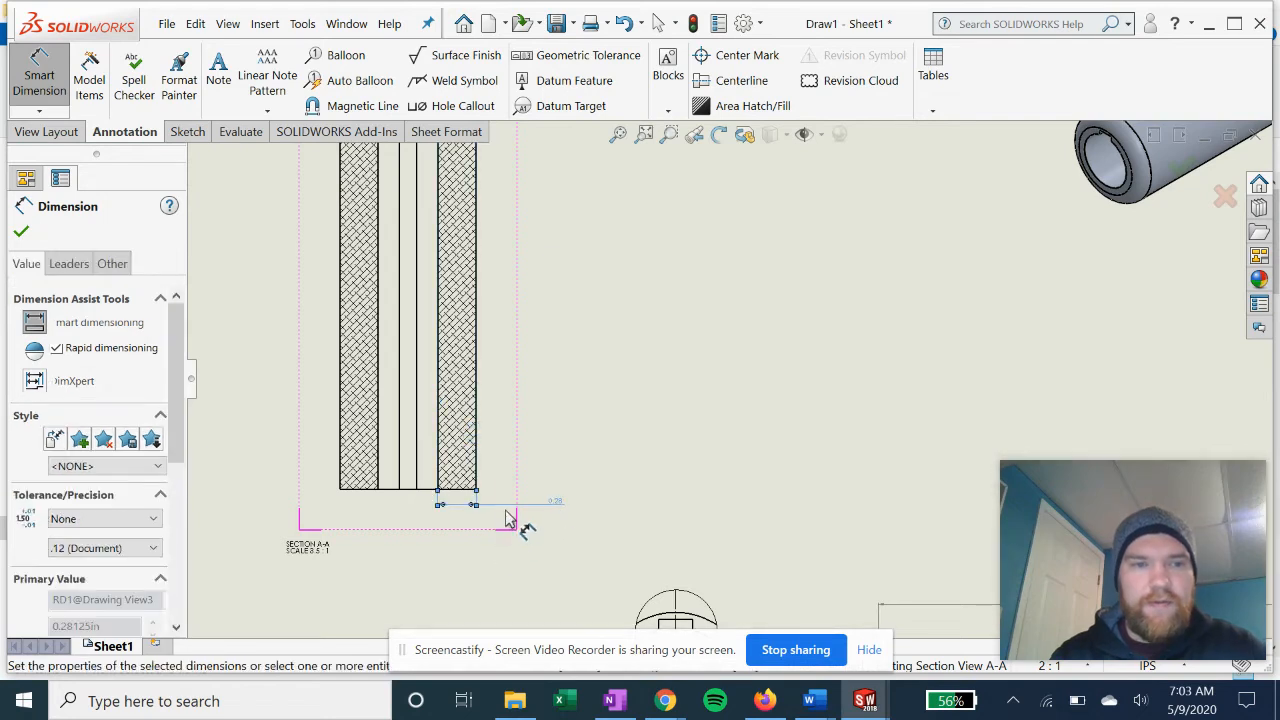
{"action": "key", "text": "Escape"}
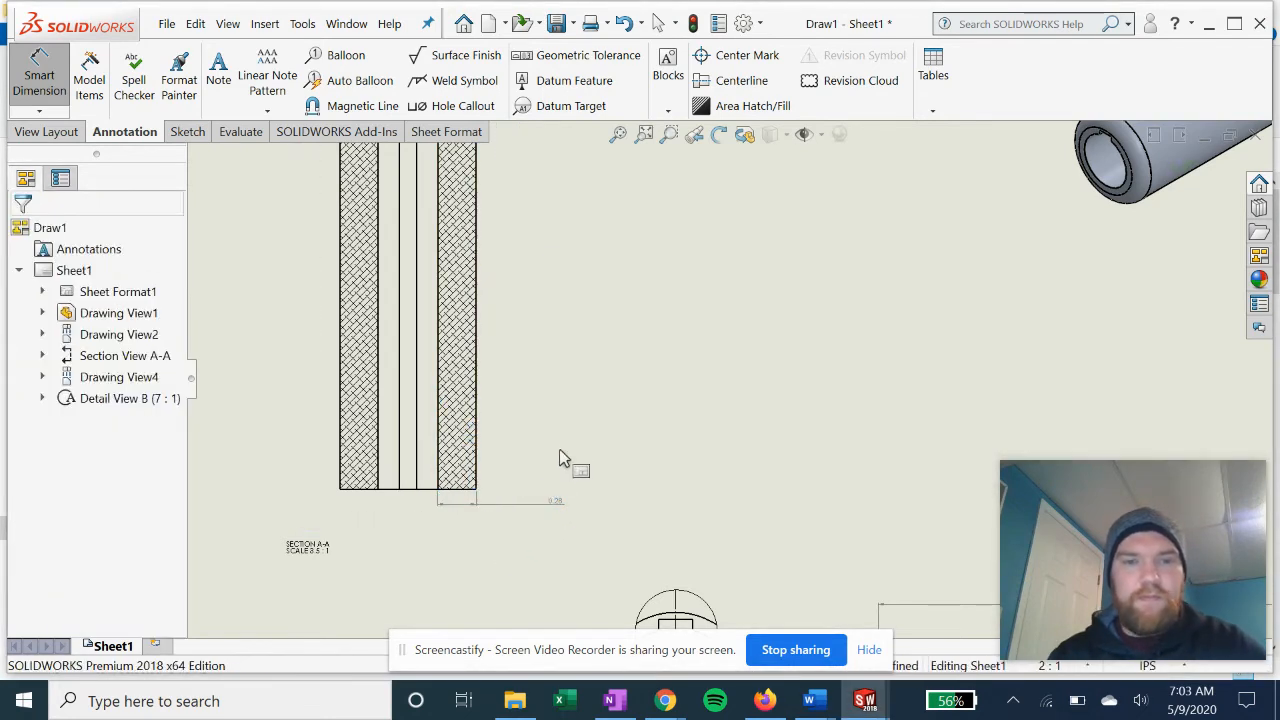
Step: Add parentheses to the wall thickness dimension in section view A-A
{"action": "scroll", "coordinate": [580, 465], "scroll_direction": "up", "scroll_amount": 3}
{"action": "mouse_move", "coordinate": [586, 480]}
{"action": "middle_mouse_down"}
{"action": "mouse_move", "coordinate": [563, 420]}
{"action": "mouse_move", "coordinate": [527, 385]}
{"action": "middle_mouse_up"}
{"action": "scroll", "coordinate": [527, 385], "scroll_direction": "down", "scroll_amount": 3}
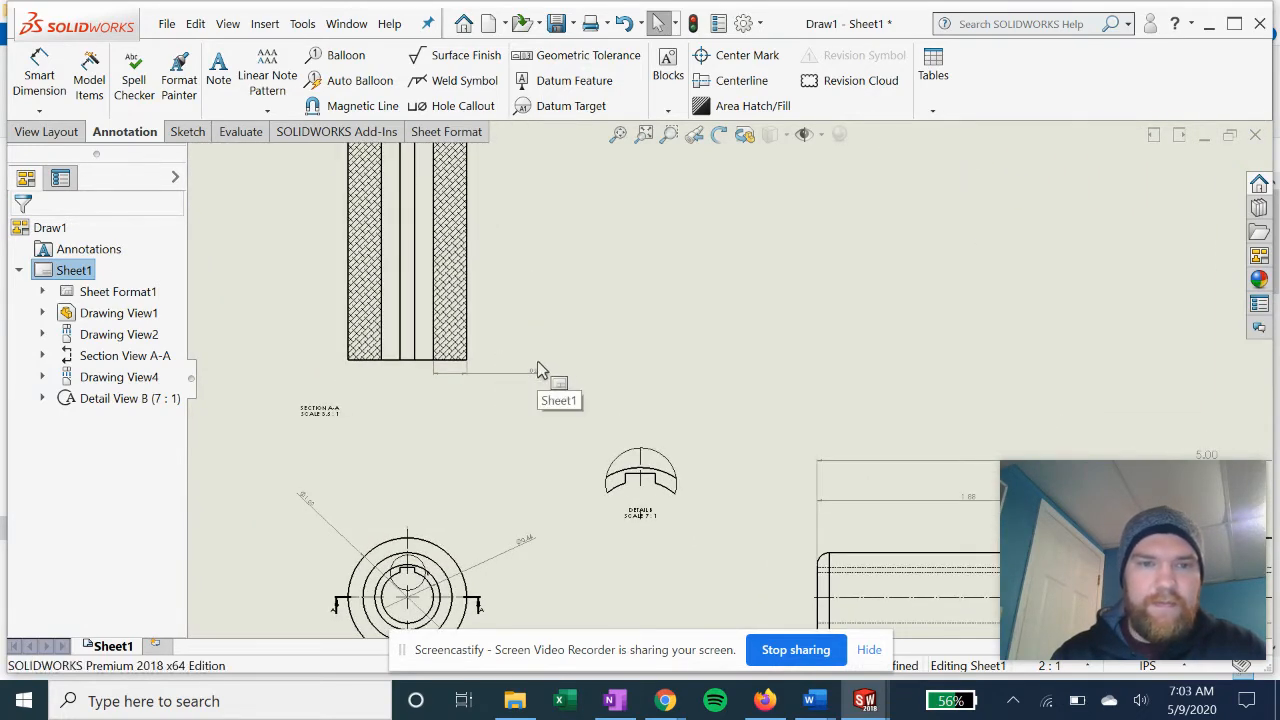
{"action": "scroll", "coordinate": [537, 370], "scroll_direction": "up", "scroll_amount": 2}
{"action": "mouse_move", "coordinate": [557, 400]}
{"action": "middle_mouse_down"}
{"action": "mouse_move", "coordinate": [558, 525]}
{"action": "mouse_move", "coordinate": [546, 426]}
{"action": "middle_mouse_up"}
{"action": "scroll", "coordinate": [545, 482], "scroll_direction": "down", "scroll_amount": 2}
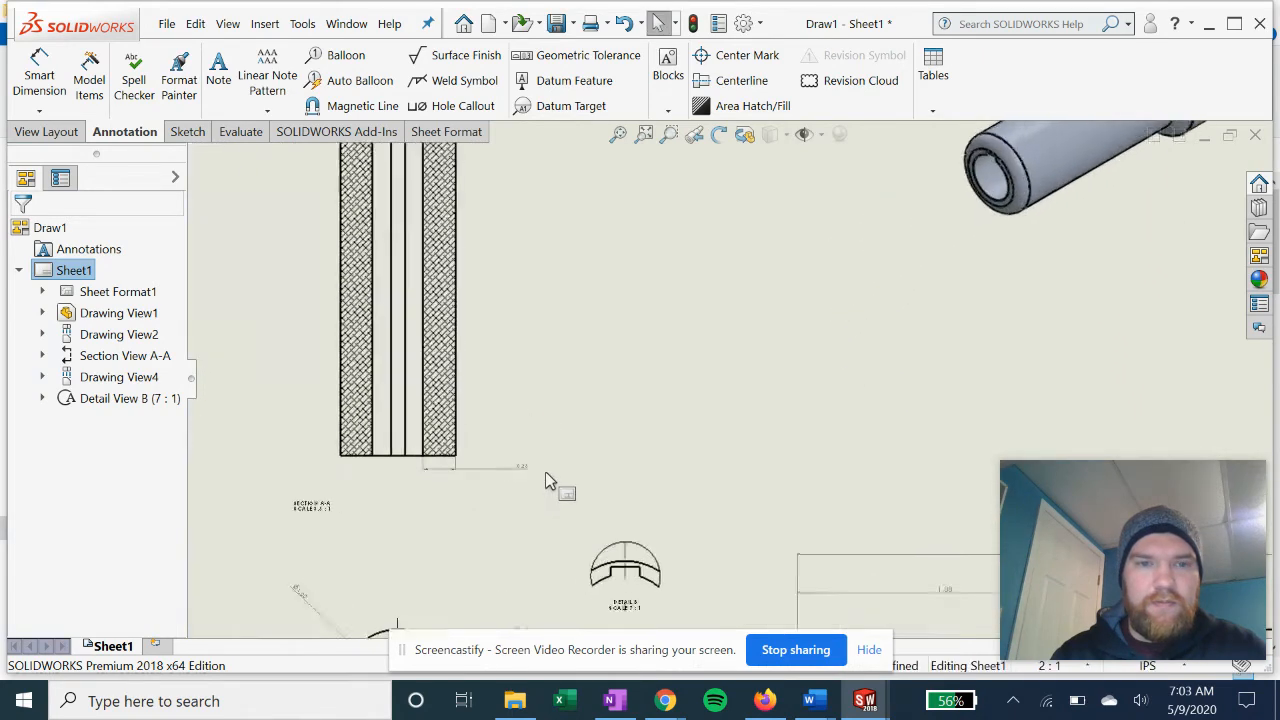
{"action": "scroll", "coordinate": [545, 480], "scroll_direction": "down", "scroll_amount": 1}
{"action": "left_click", "coordinate": [541, 485]}
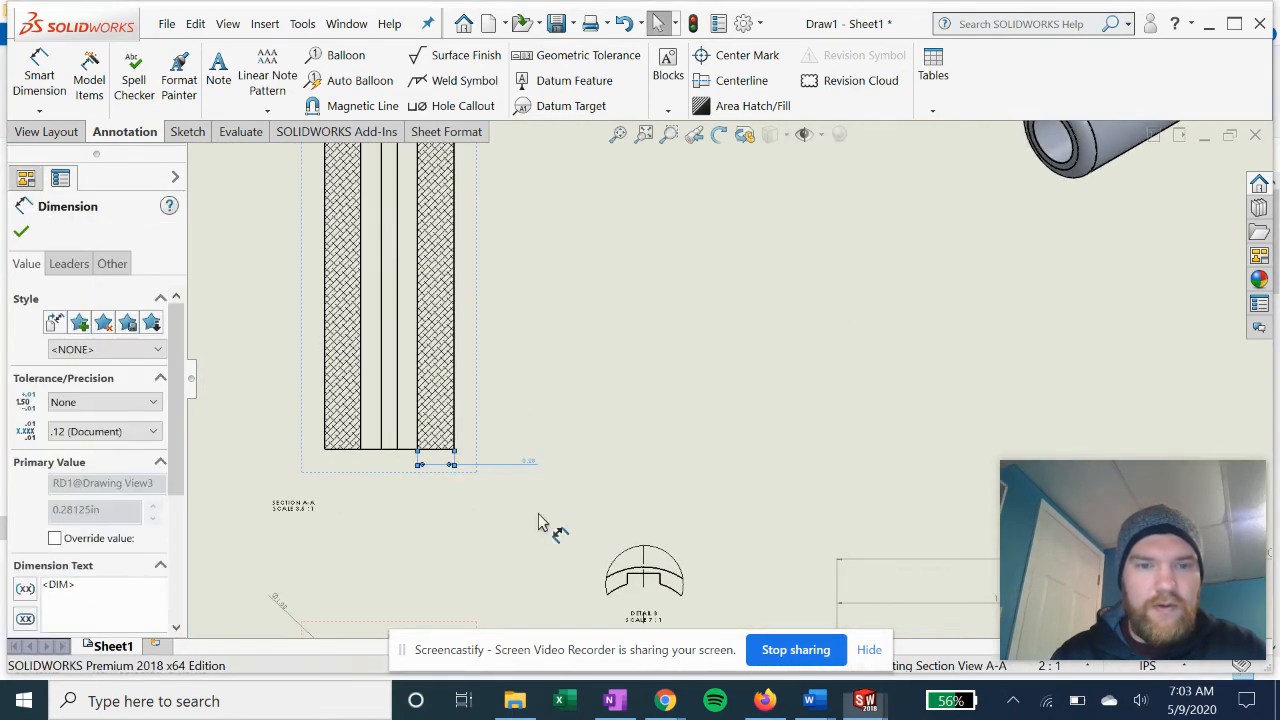
{"action": "left_click_drag", "start_coordinate": [176, 428], "coordinate": [169, 526]}
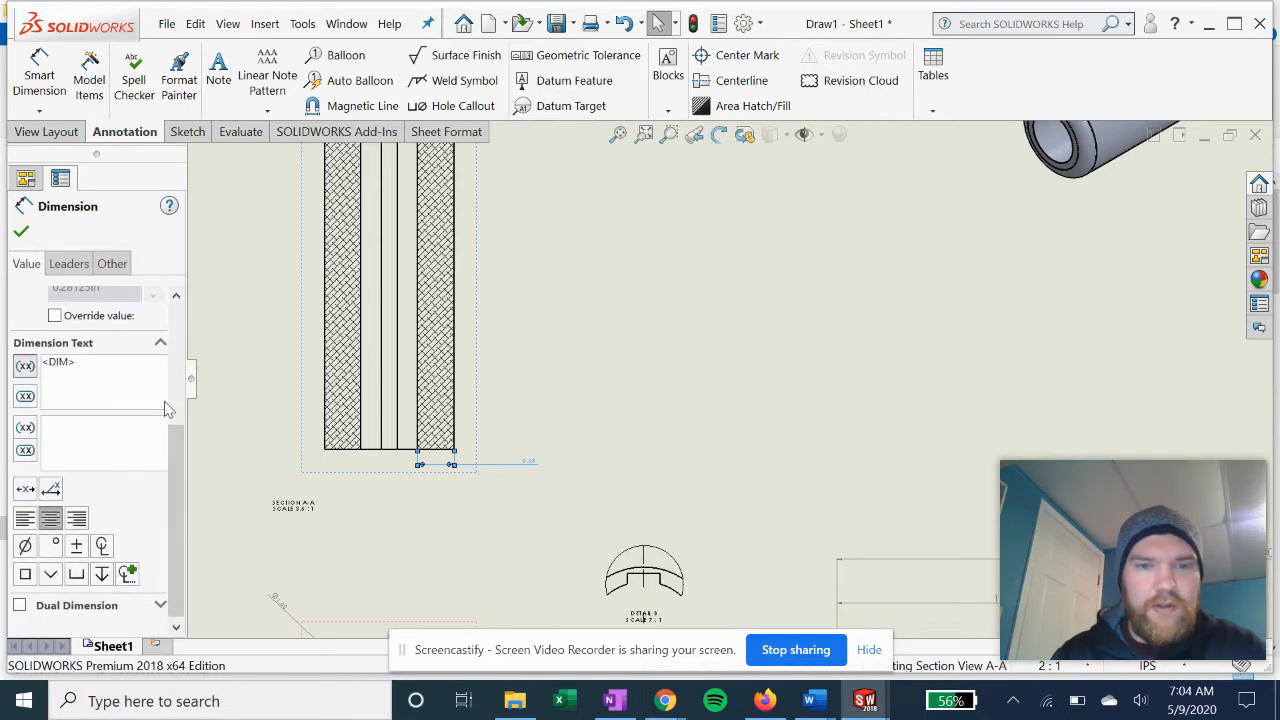
{"action": "left_click", "coordinate": [22, 232]}
Step: Override the document font for the wall thickness dimension and set its text height to 24 points
{"action": "left_click", "coordinate": [533, 472]}
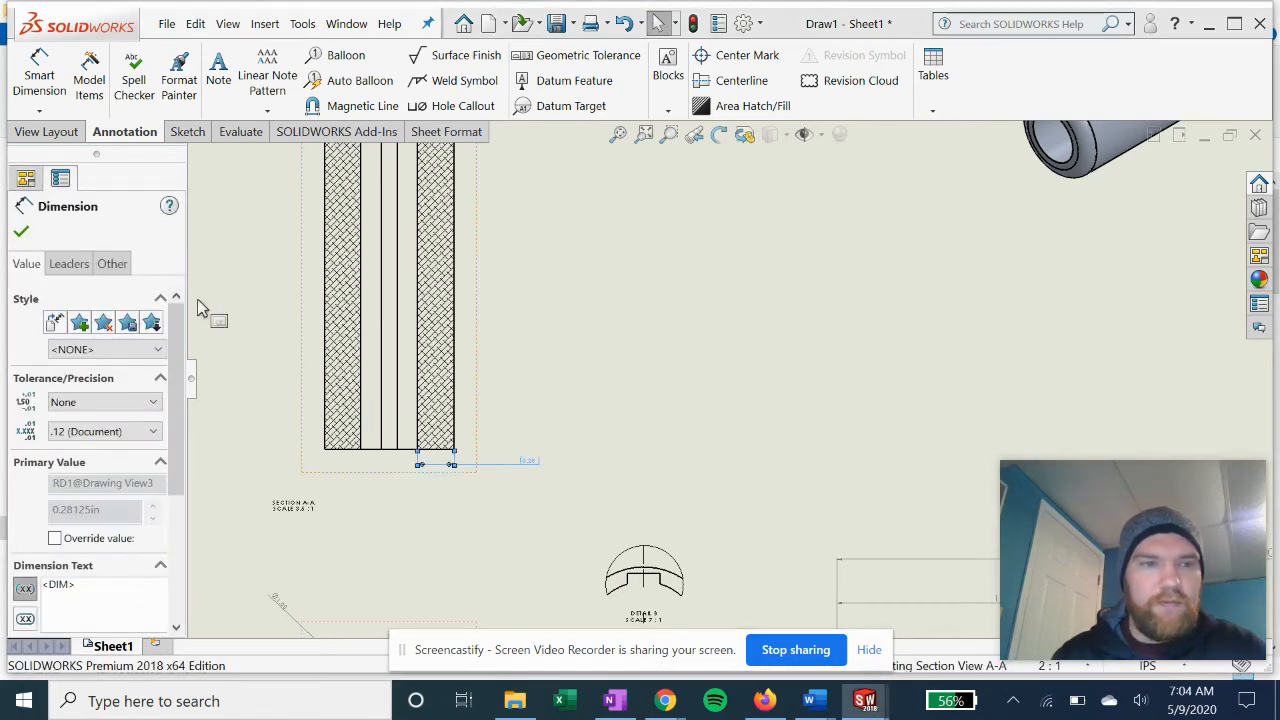
{"action": "left_click", "coordinate": [112, 263]}
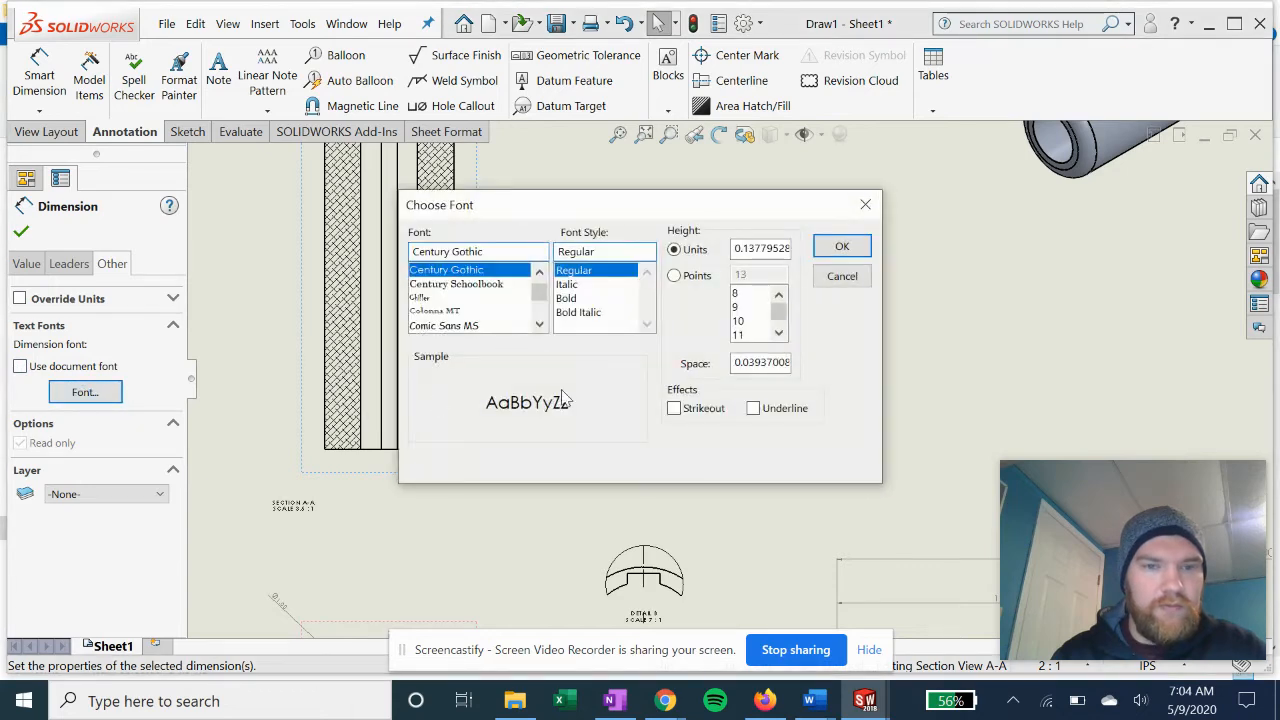
{"action": "left_click", "coordinate": [698, 277]}
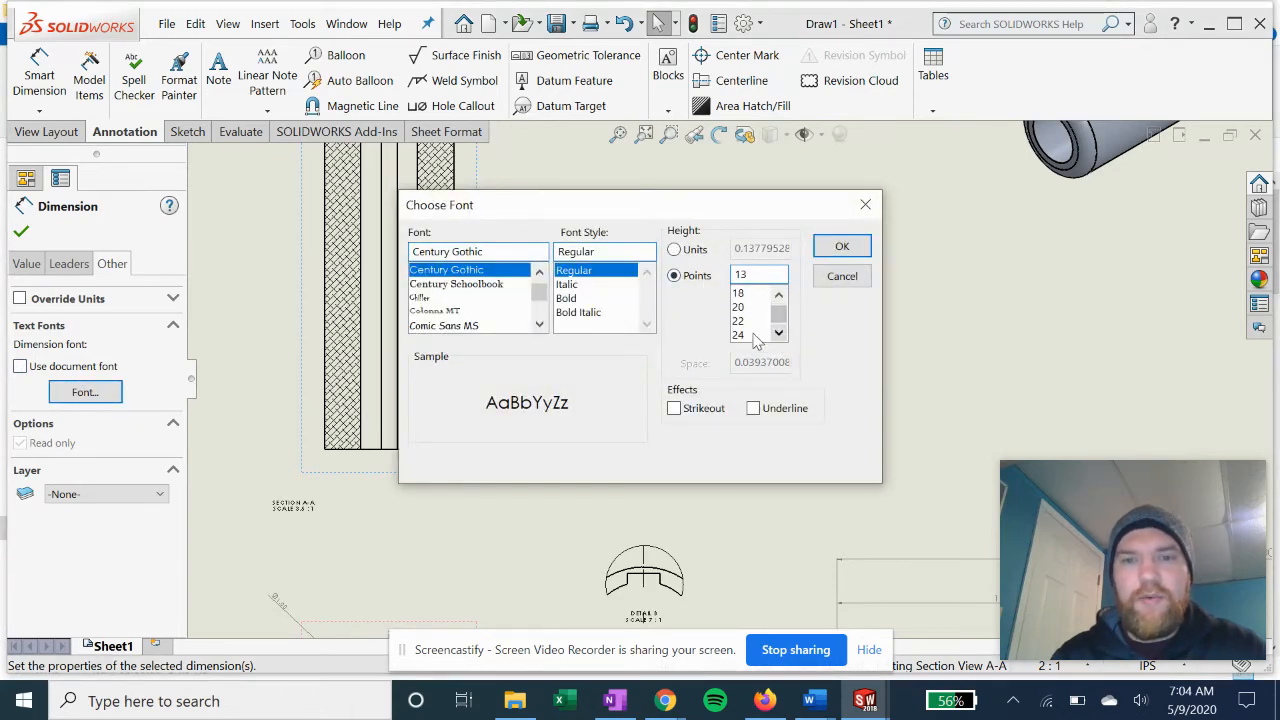
{"action": "left_click", "coordinate": [841, 250]}
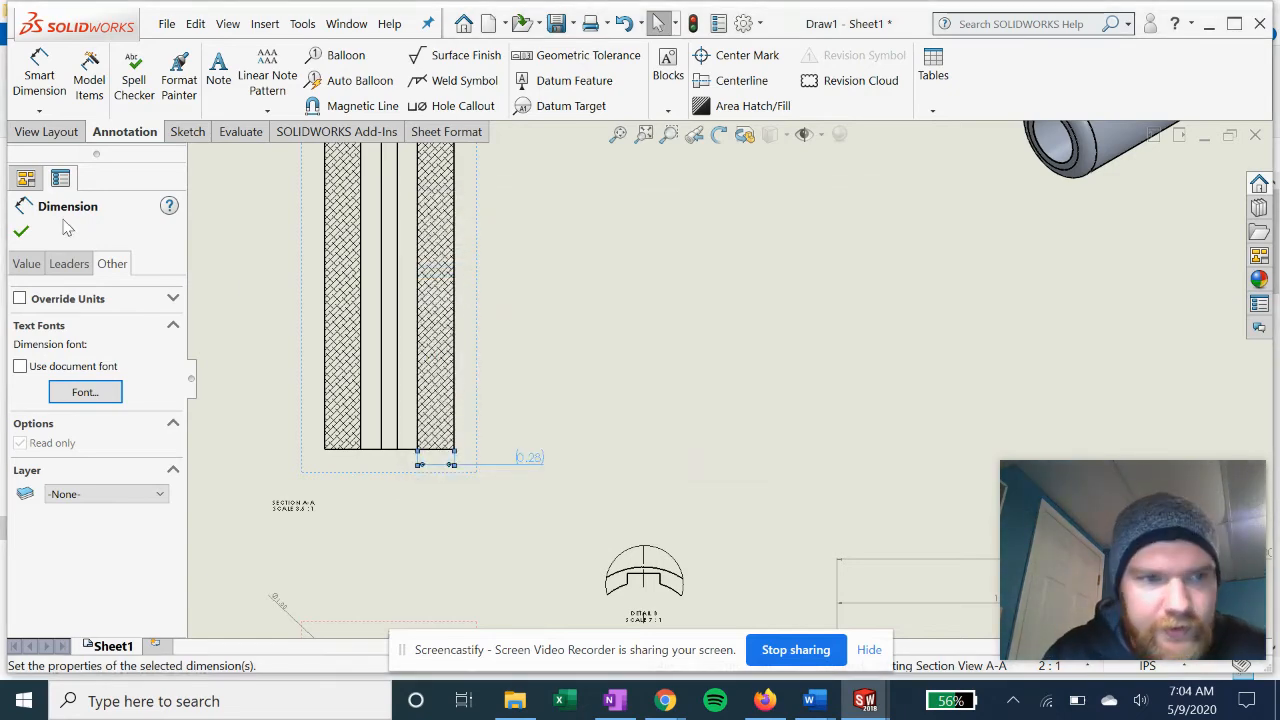
{"action": "left_click", "coordinate": [20, 233]}
{"action": "scroll", "coordinate": [503, 413], "scroll_direction": "down", "scroll_amount": 1}
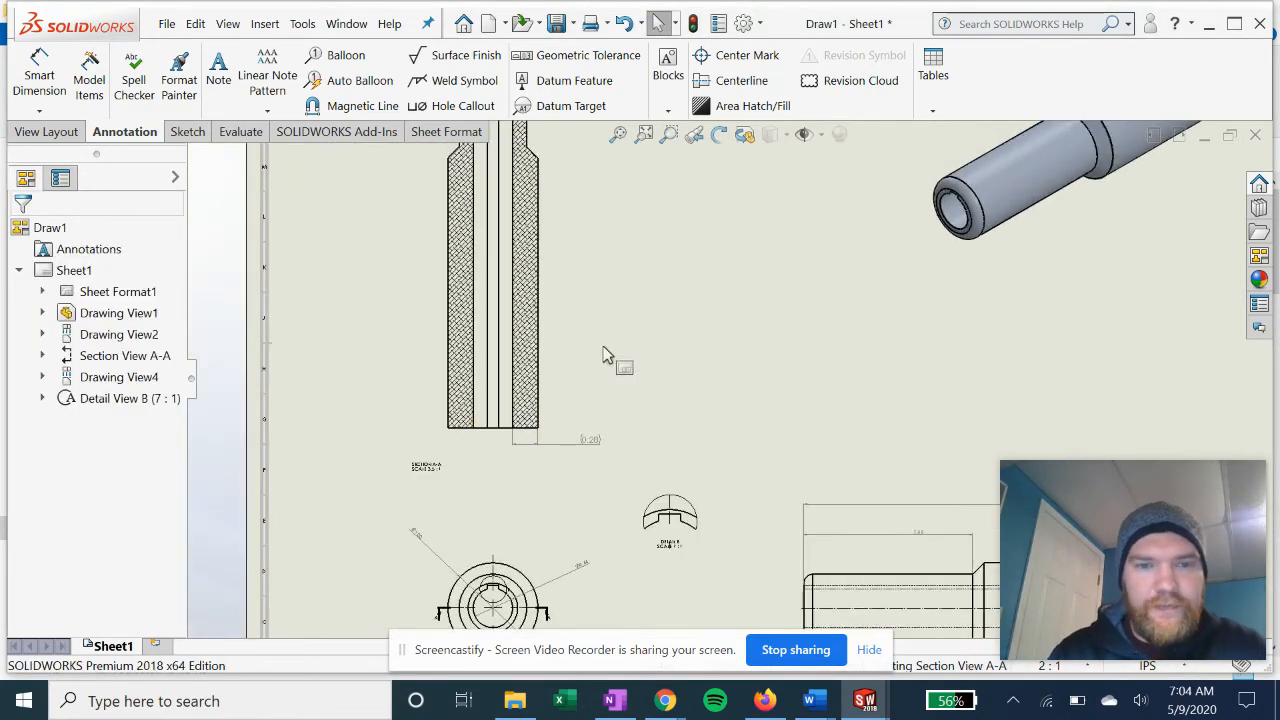
{"action": "scroll", "coordinate": [590, 440], "scroll_direction": "up", "scroll_amount": 2}
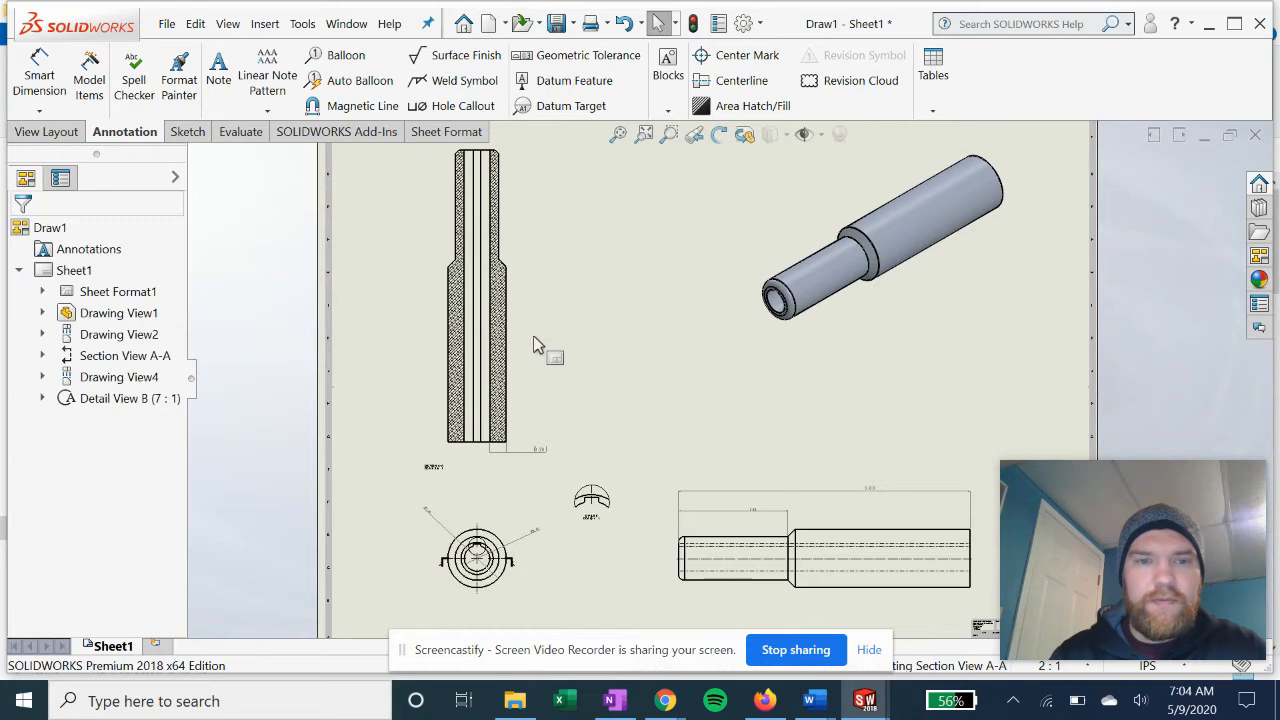
{"action": "scroll", "coordinate": [545, 342], "scroll_direction": "down", "scroll_amount": 2}
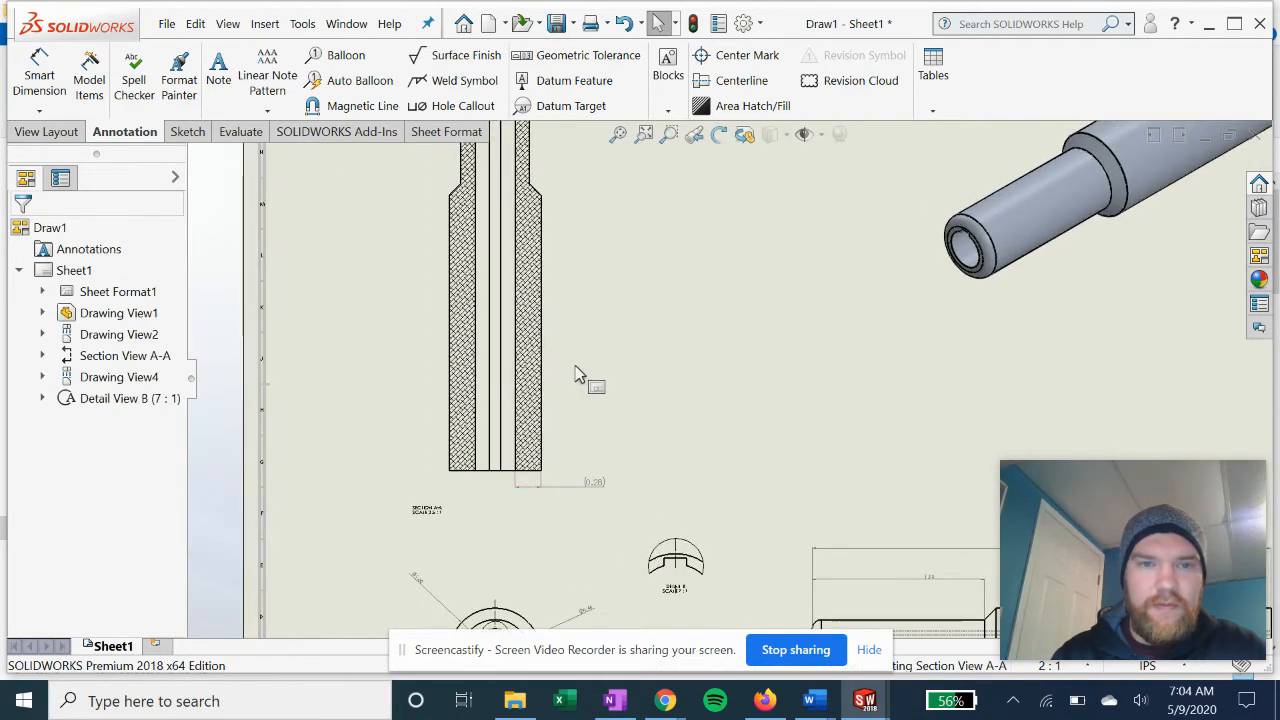
Step: Delete the overall length dimension above the side view of the shaft
{"action": "scroll", "coordinate": [560, 403], "scroll_direction": "down", "scroll_amount": 1}
{"action": "scroll", "coordinate": [646, 450], "scroll_direction": "up", "scroll_amount": 1}
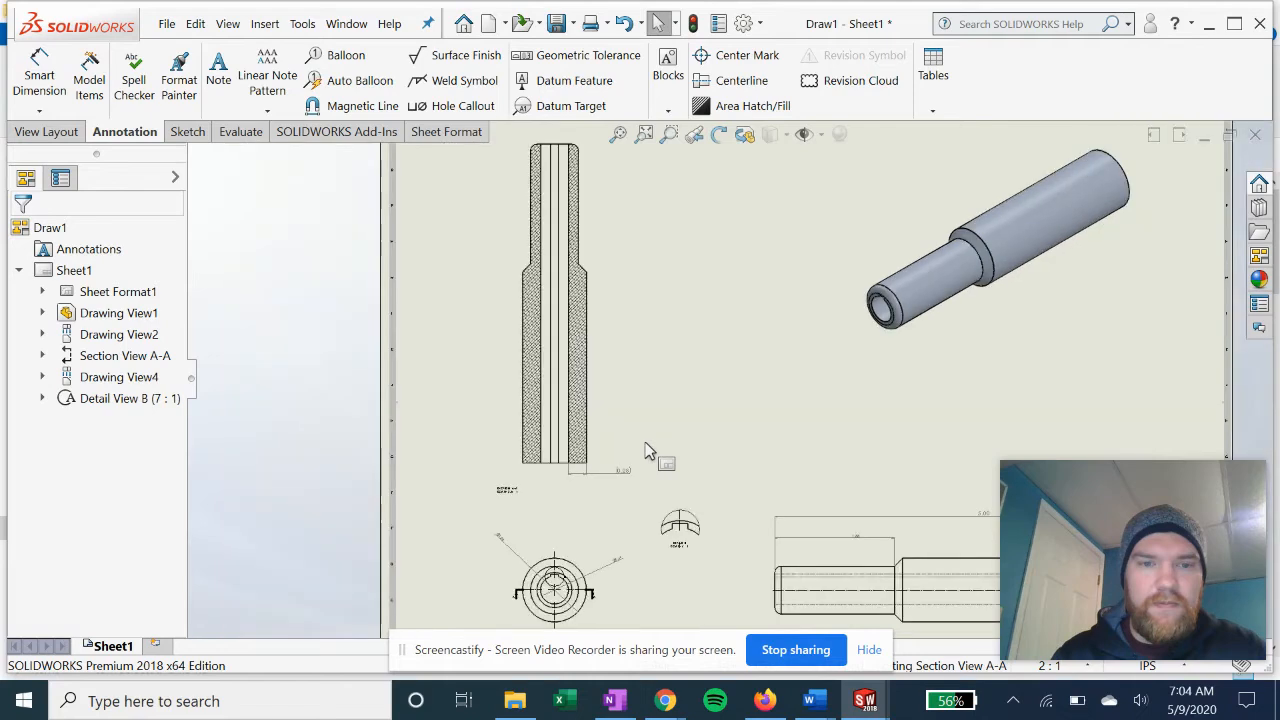
{"action": "middle_click_drag", "start_coordinate": [735, 505], "coordinate": [596, 408], "text": "ctrl"}
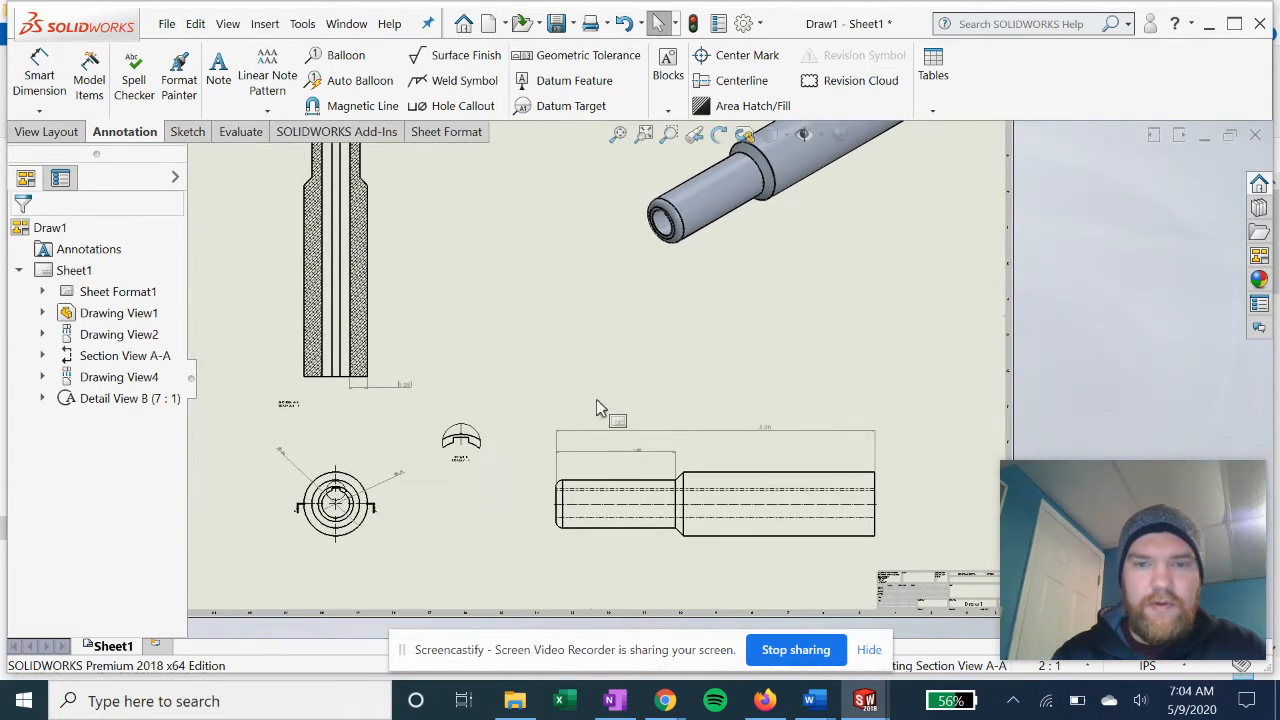
{"action": "left_click", "coordinate": [770, 429]}
{"action": "key", "text": "Delete"}
Step: Dimension the shaft's overall length in section view A-A, placing the dimension to the right of the view
{"action": "middle_click_drag", "start_coordinate": [566, 257], "coordinate": [517, 383], "text": "ctrl"}
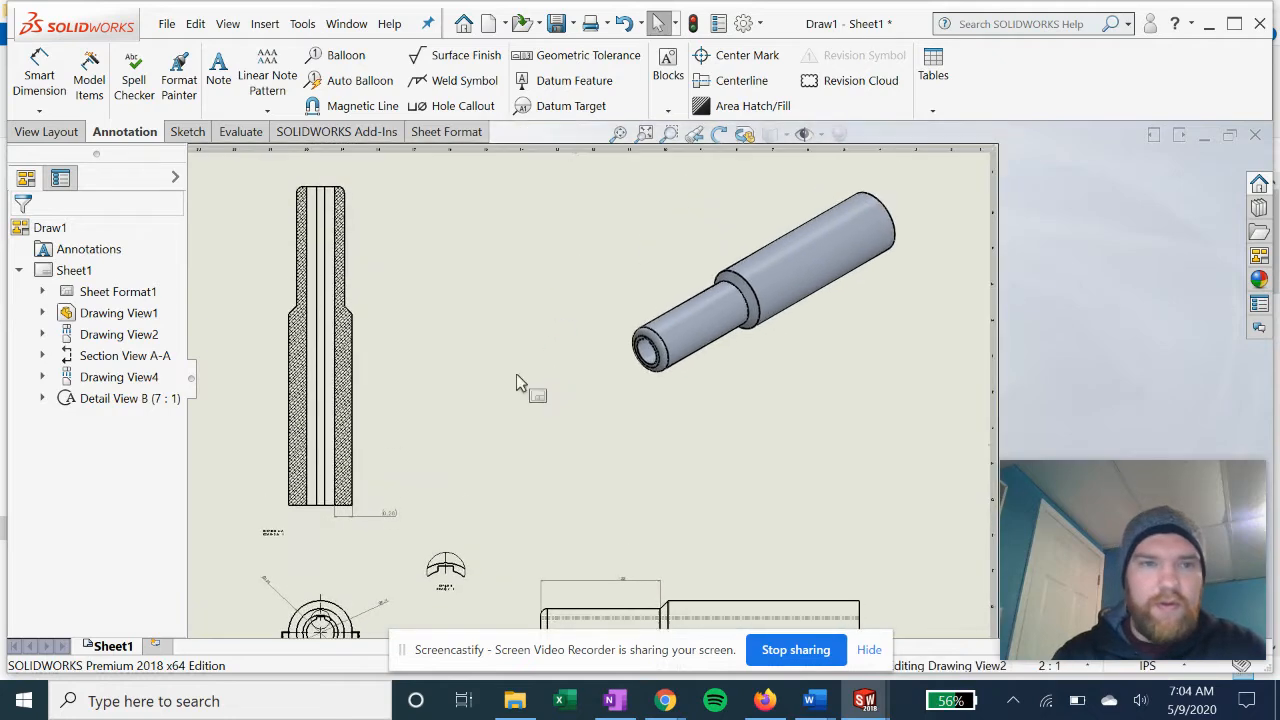
{"action": "left_click", "coordinate": [40, 75]}
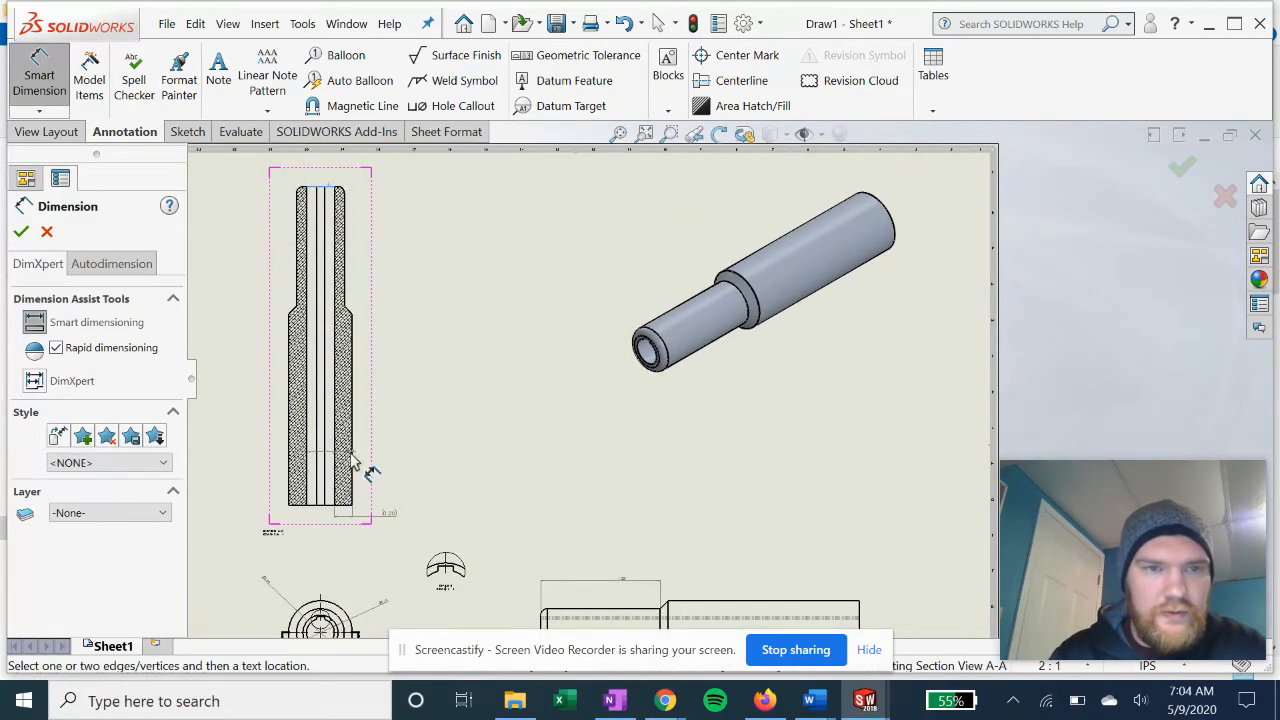
{"action": "scroll", "coordinate": [360, 500], "scroll_direction": "down", "scroll_amount": 3}
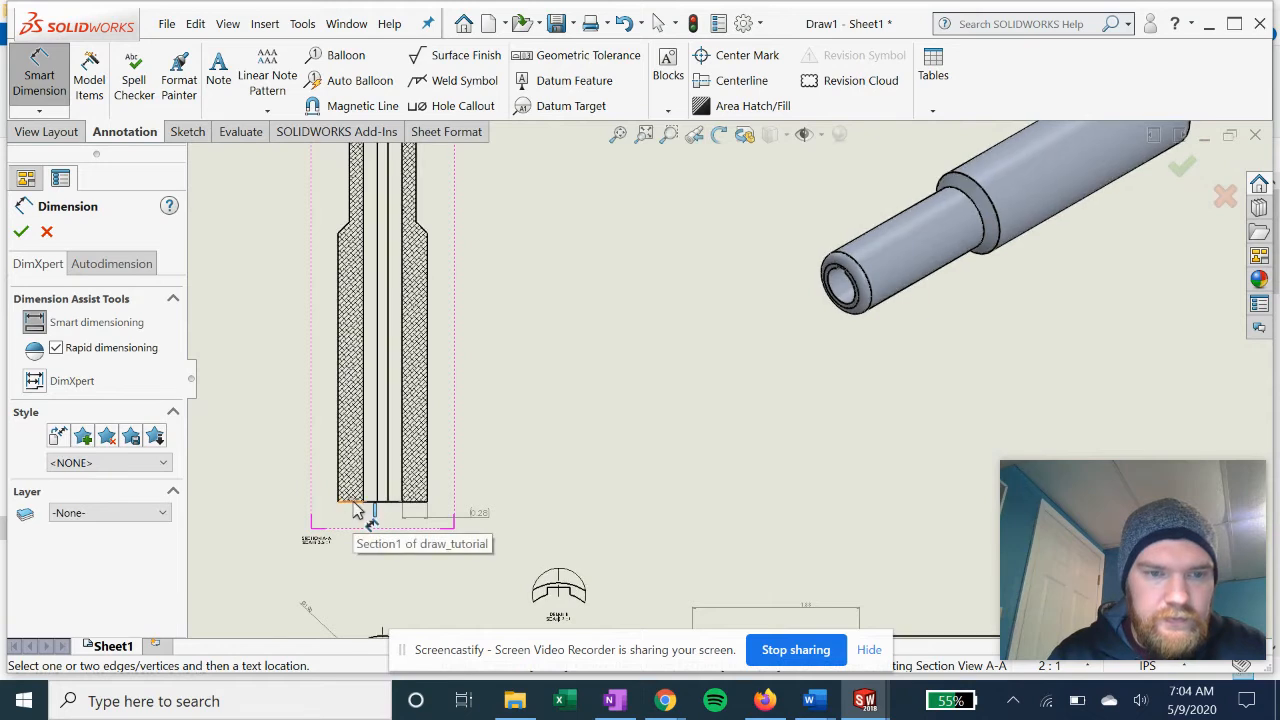
{"action": "left_click", "coordinate": [357, 502]}
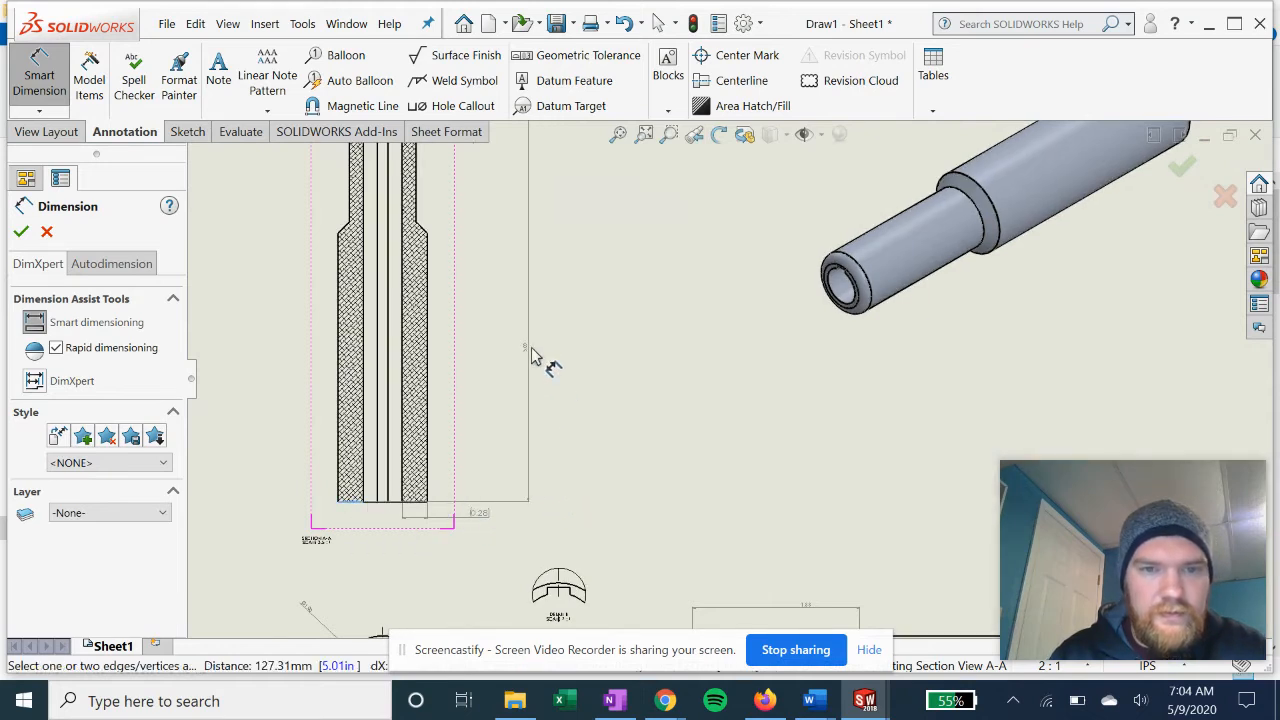
{"action": "left_click", "coordinate": [565, 337]}
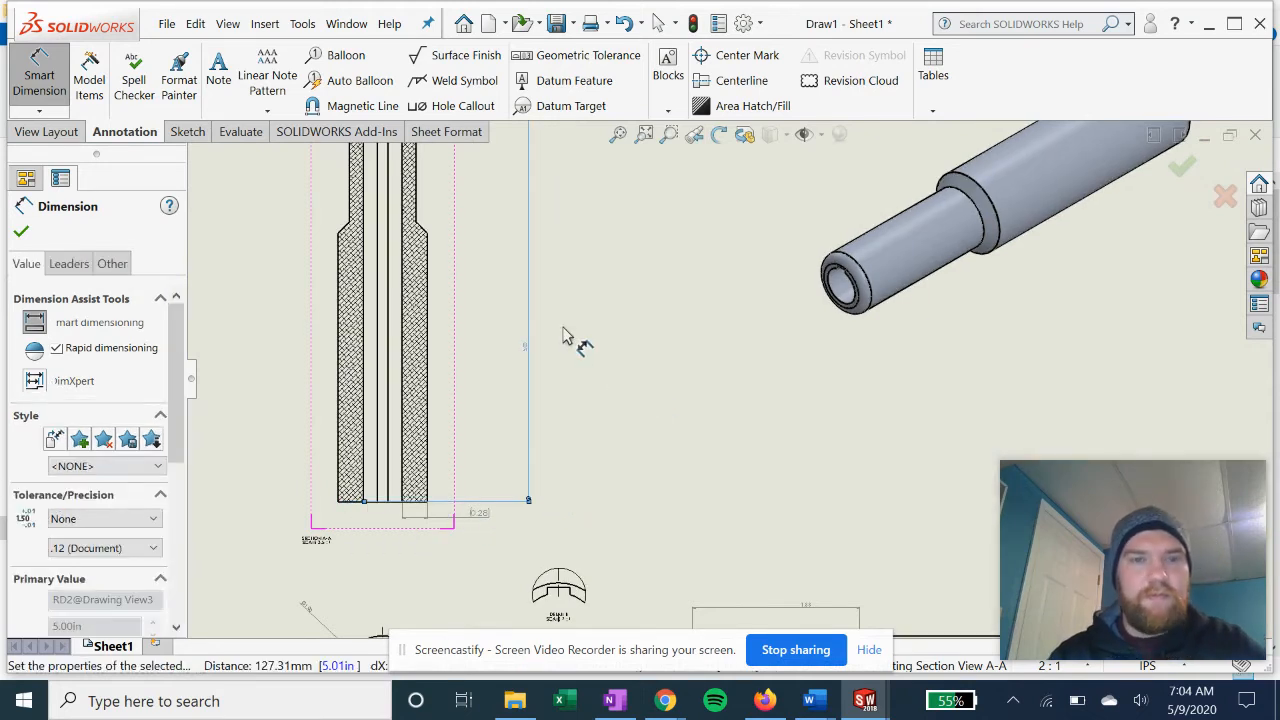
{"action": "left_click", "coordinate": [21, 231]}
{"action": "key", "text": "Escape"}
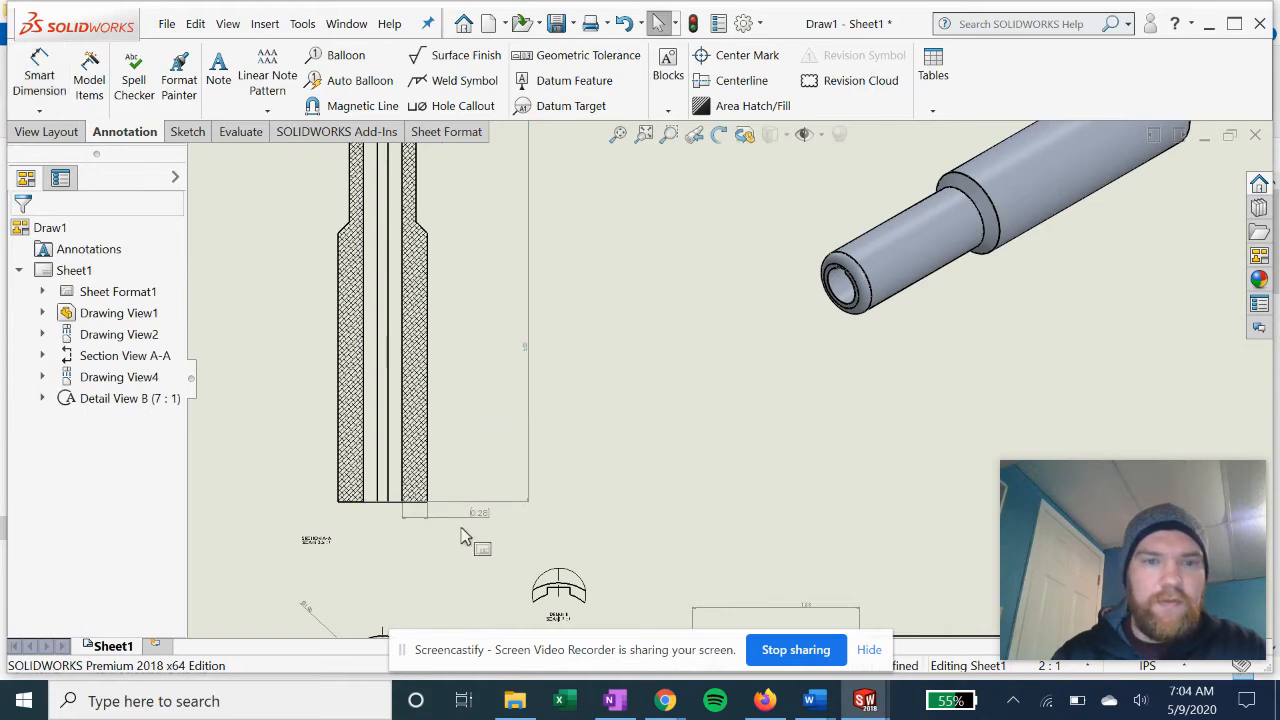
Step: Move the narrow section's length dimension in the side view closer to the shaft's upper edge
{"action": "middle_click_drag", "start_coordinate": [463, 371], "coordinate": [440, 469]}
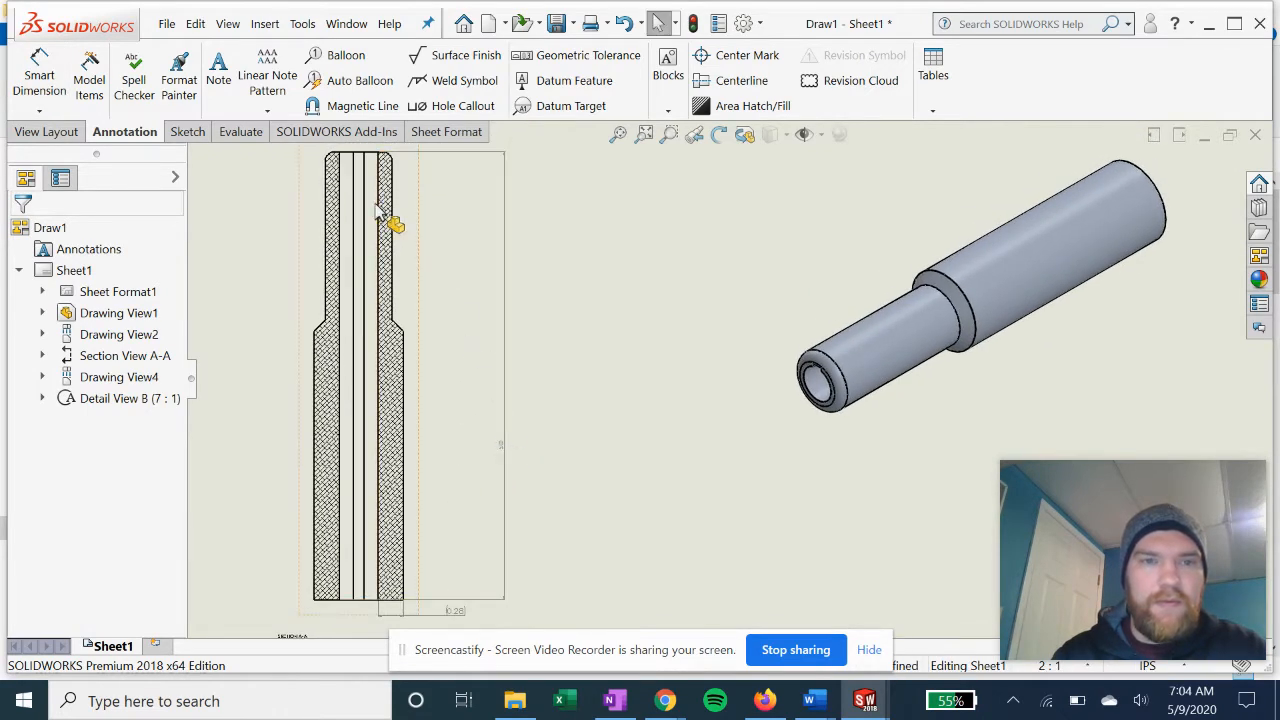
{"action": "scroll", "coordinate": [378, 212], "scroll_direction": "down", "scroll_amount": 1}
{"action": "scroll", "coordinate": [660, 478], "scroll_direction": "up", "scroll_amount": 3}
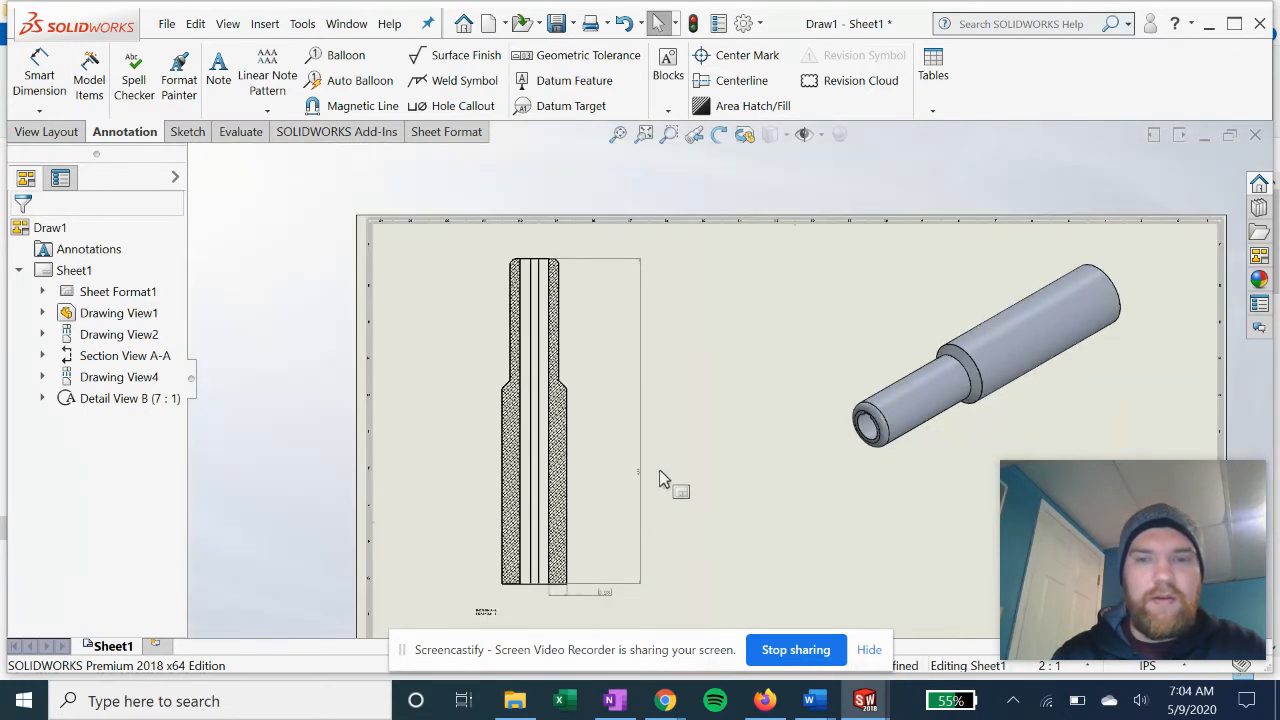
{"action": "middle_click_drag", "start_coordinate": [660, 478], "coordinate": [503, 263]}
{"action": "scroll", "coordinate": [720, 452], "scroll_direction": "down", "scroll_amount": 3}
{"action": "left_click", "coordinate": [650, 429]}
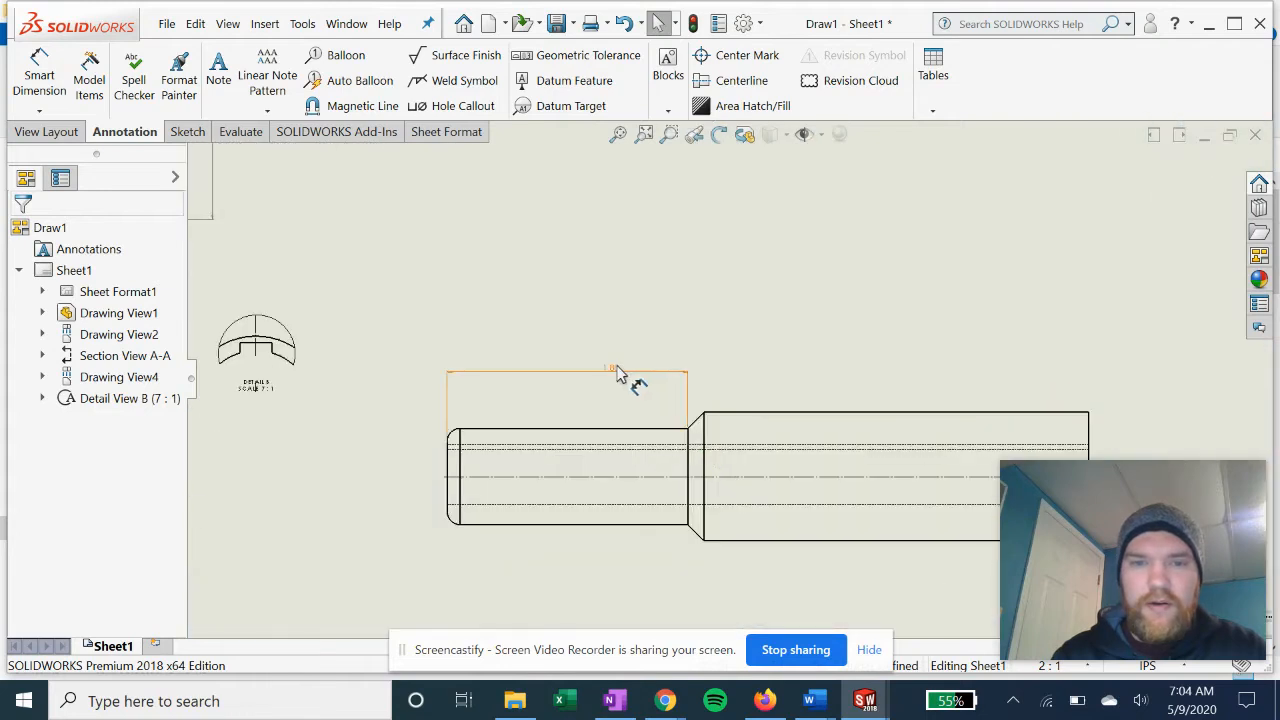
{"action": "left_click", "coordinate": [585, 407]}
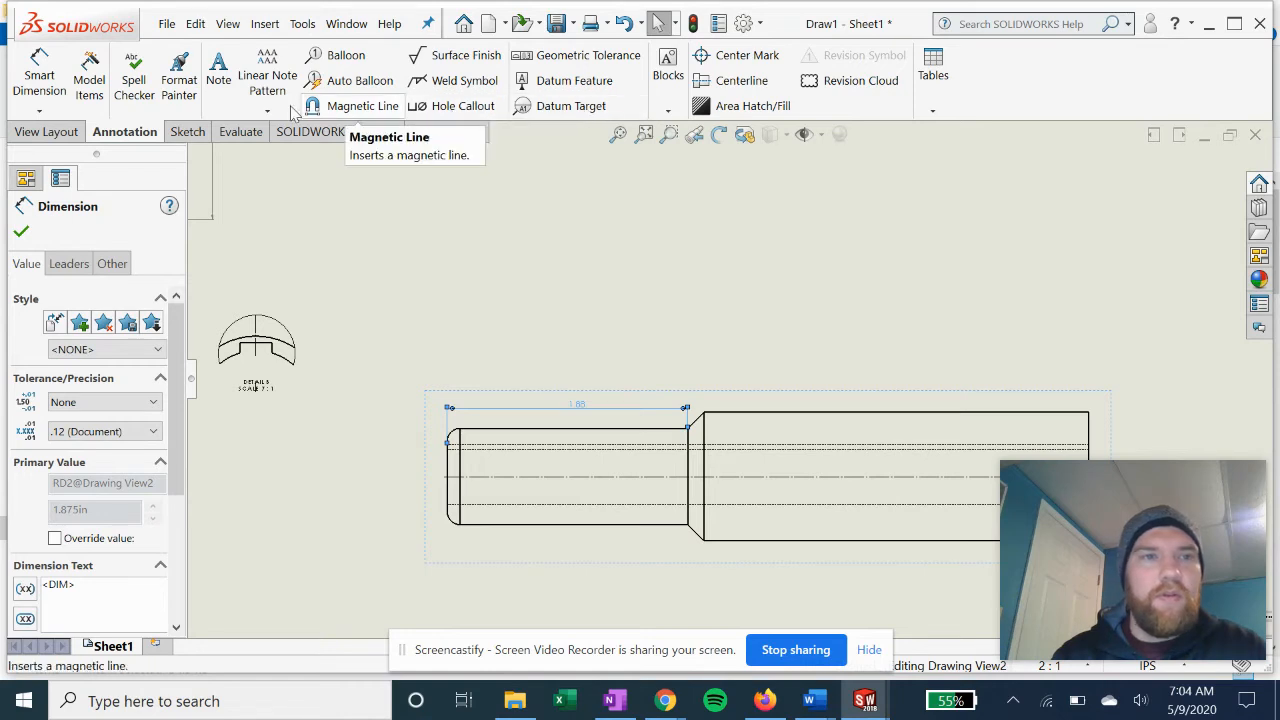
Step: Add a chamfer dimension to the shaft's upper transition edge, referenced to the narrow section's top edge, and place it above the side view
{"action": "left_click", "coordinate": [39, 110]}
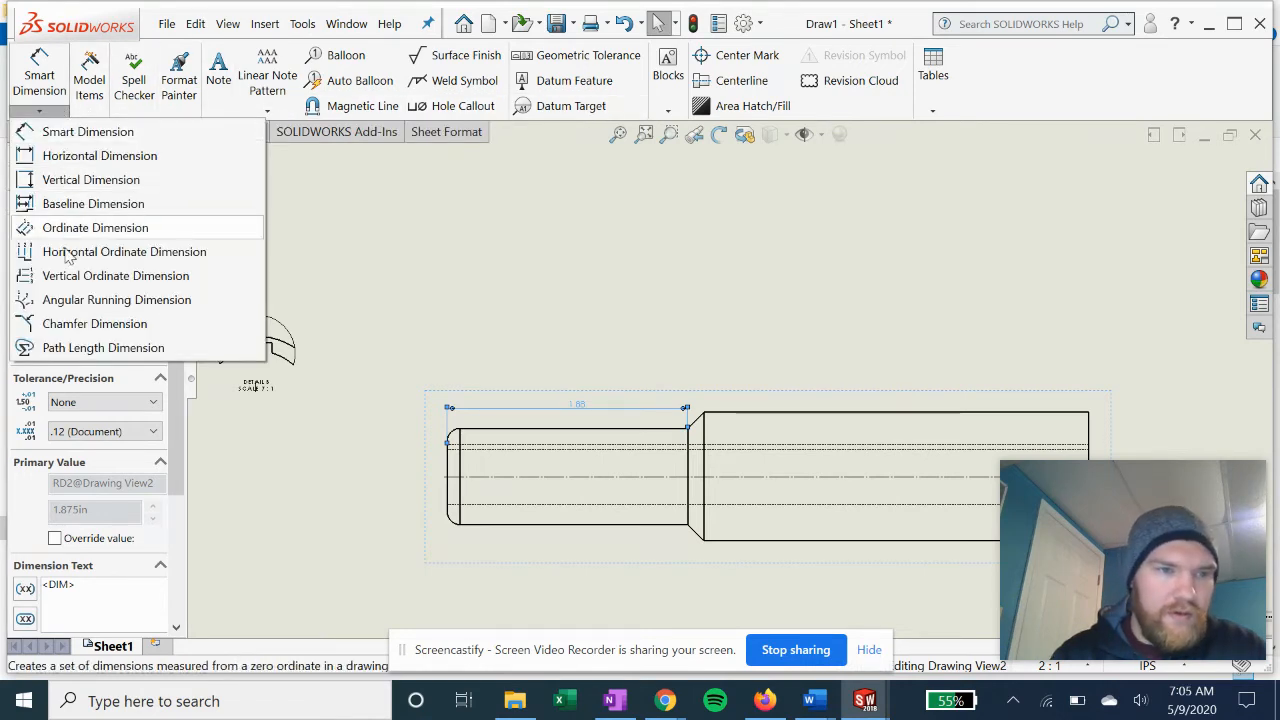
{"action": "left_click", "coordinate": [70, 323]}
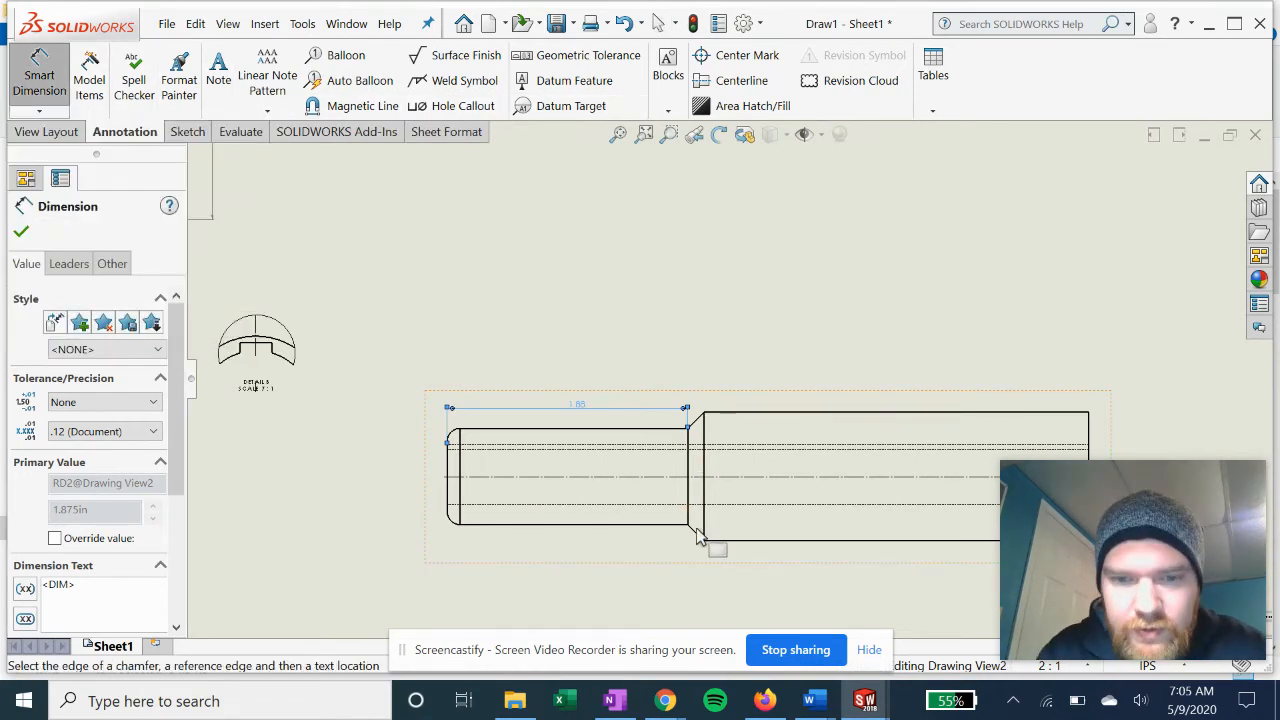
{"action": "left_click", "coordinate": [697, 425]}
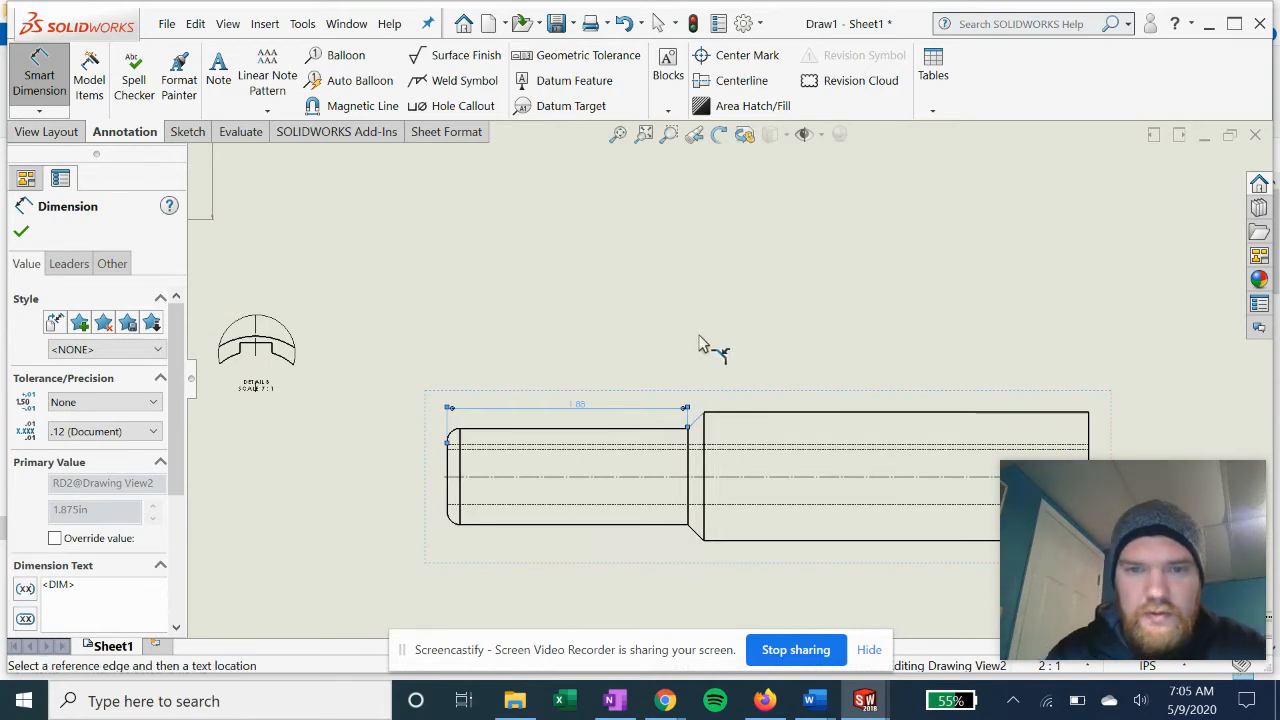
{"action": "left_click", "coordinate": [668, 436]}
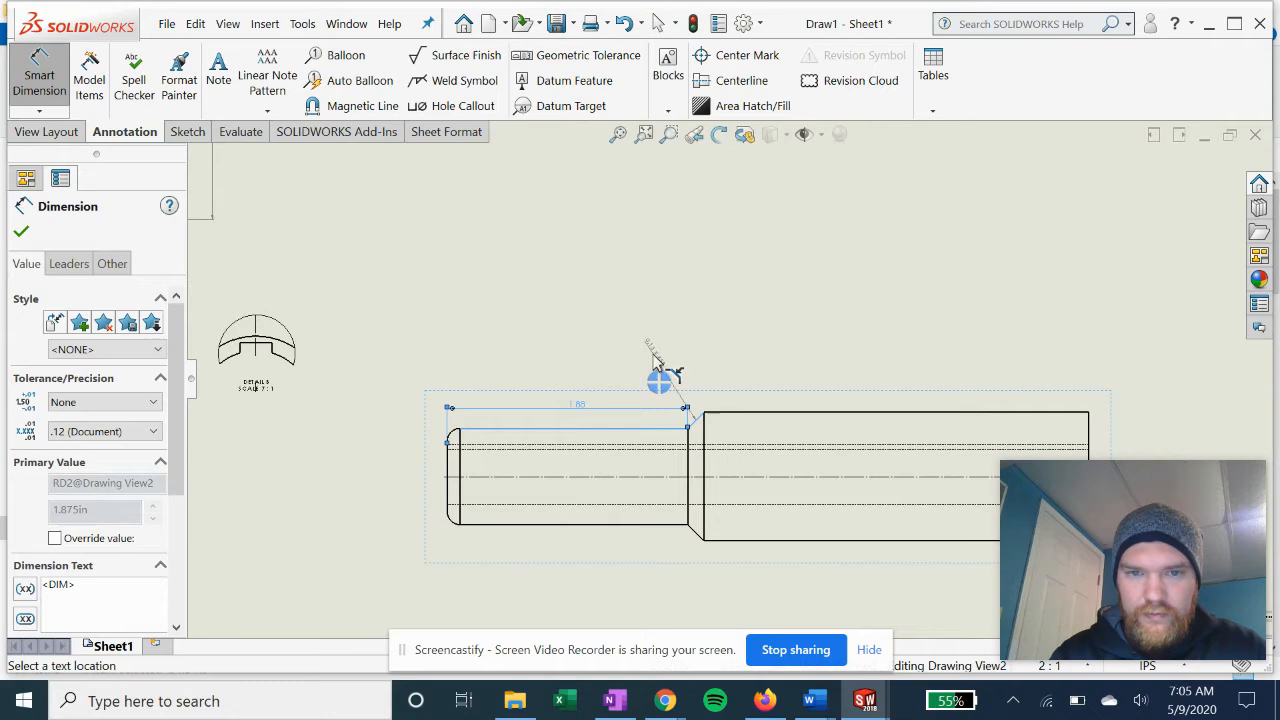
{"action": "left_click", "coordinate": [655, 347]}
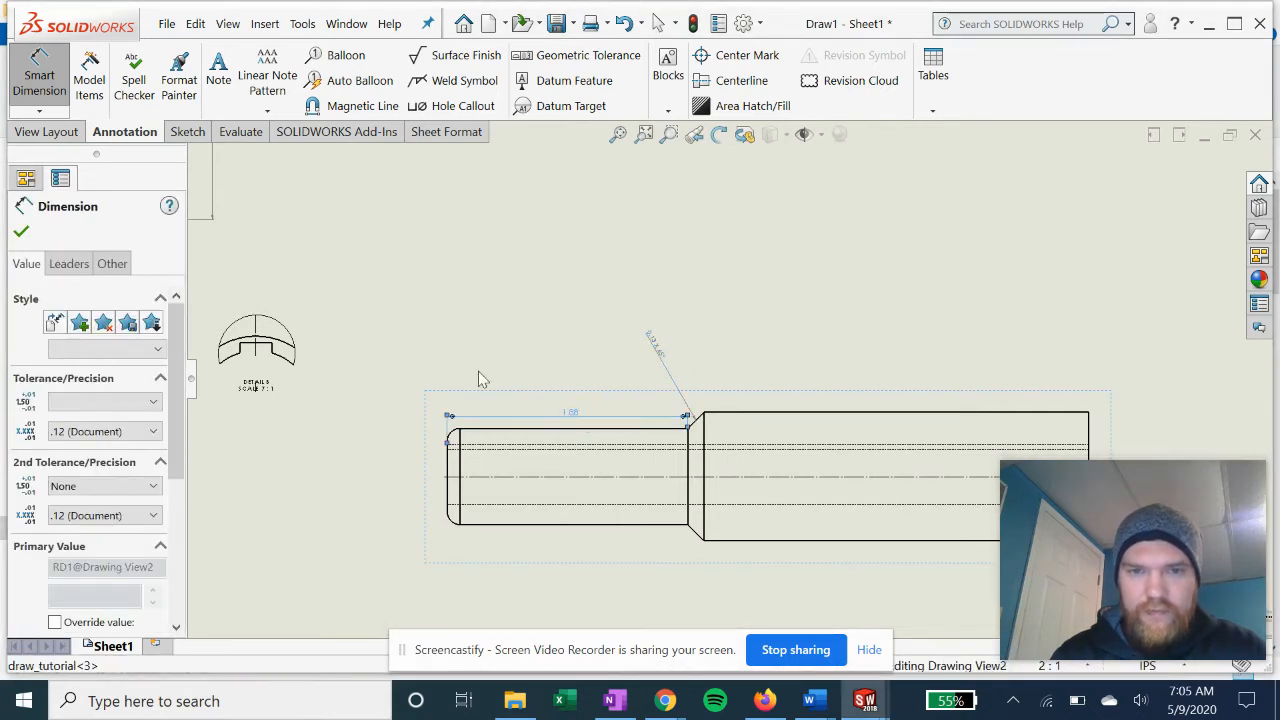
{"action": "left_click", "coordinate": [20, 235]}
Step: Examine the chamfer dimension up close and its legibility and placement on the whole sheet
{"action": "scroll", "coordinate": [712, 442], "scroll_direction": "up", "scroll_amount": 3}
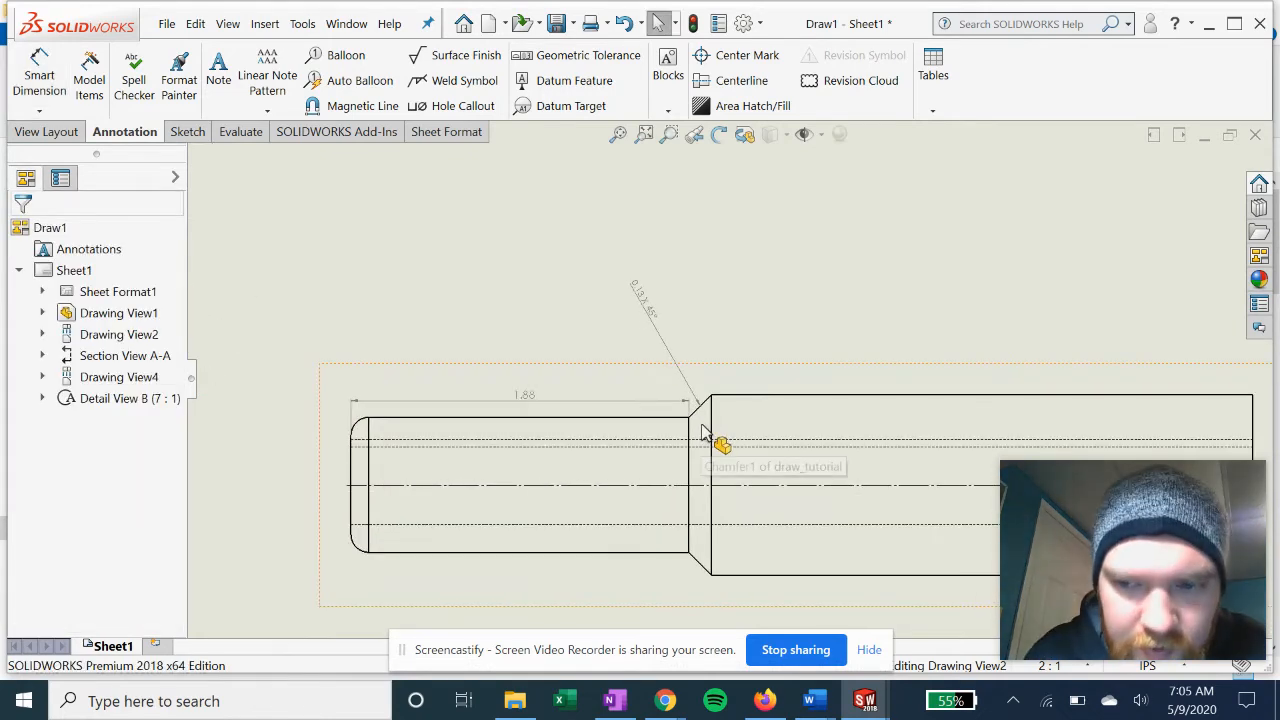
{"action": "scroll", "coordinate": [706, 430], "scroll_direction": "up", "scroll_amount": 2}
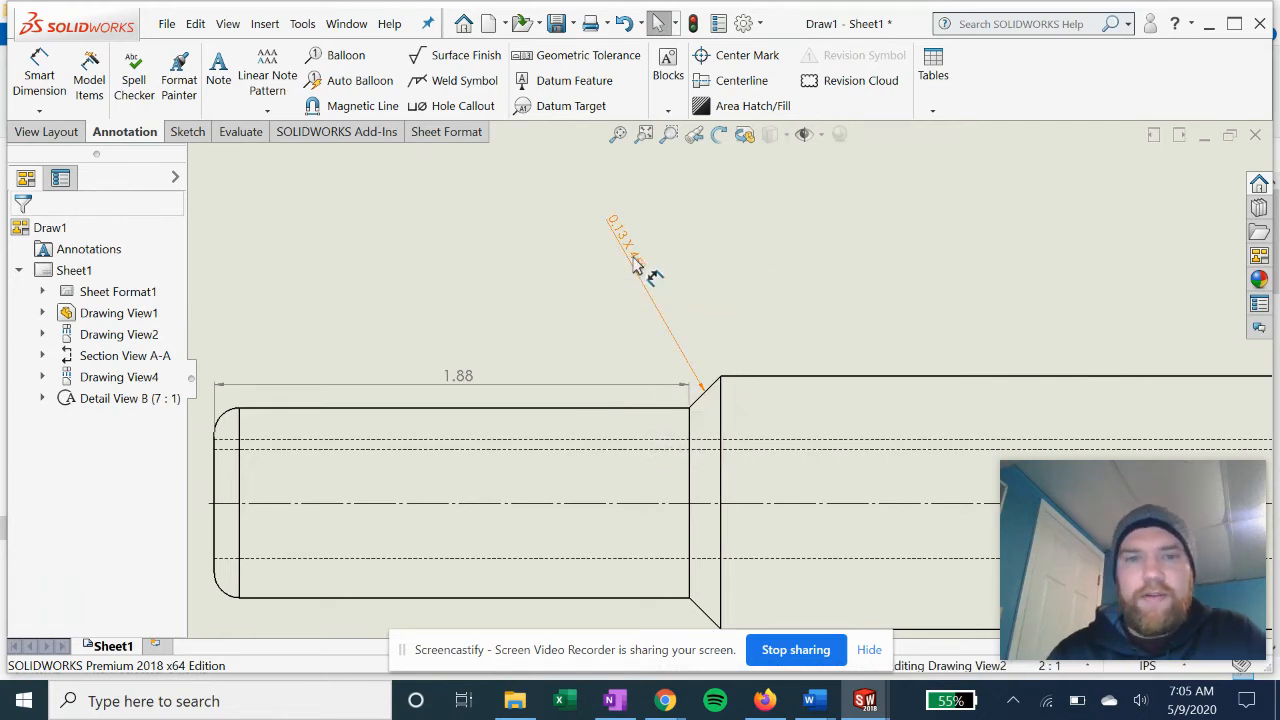
{"action": "left_click", "coordinate": [655, 300]}
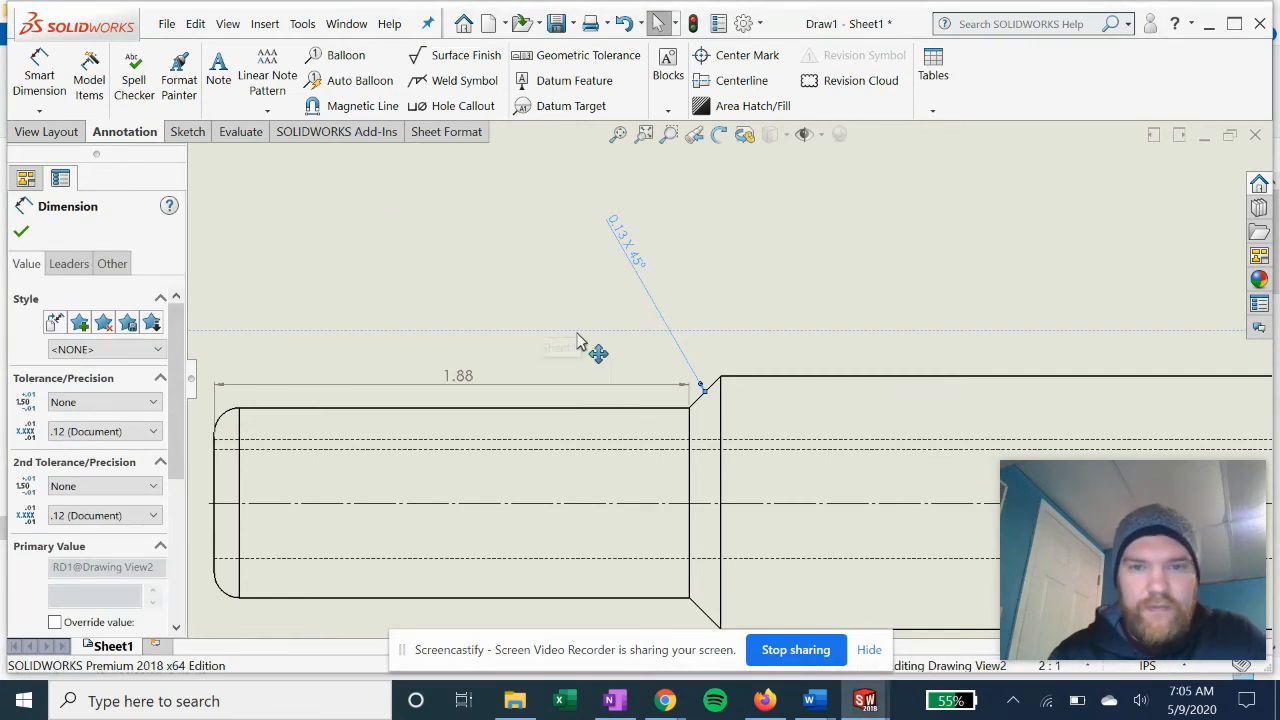
{"action": "scroll", "coordinate": [512, 376], "scroll_direction": "up", "scroll_amount": 1}
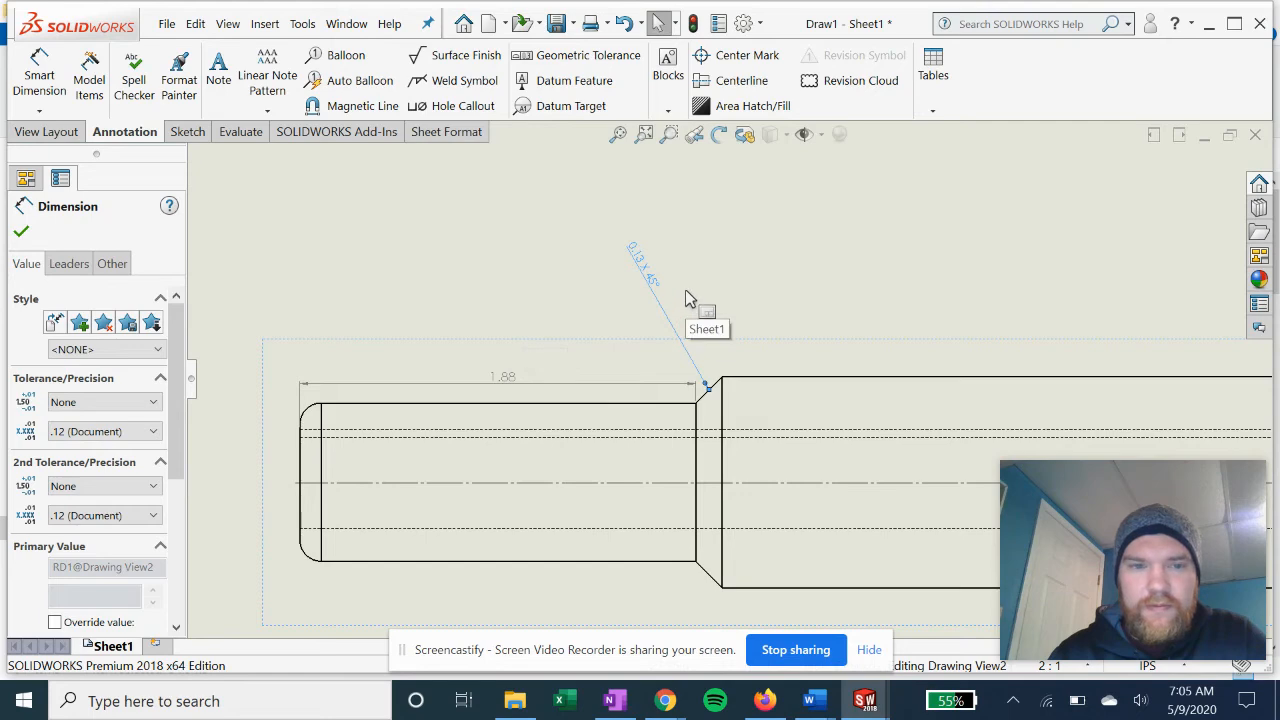
{"action": "left_click", "coordinate": [29, 230]}
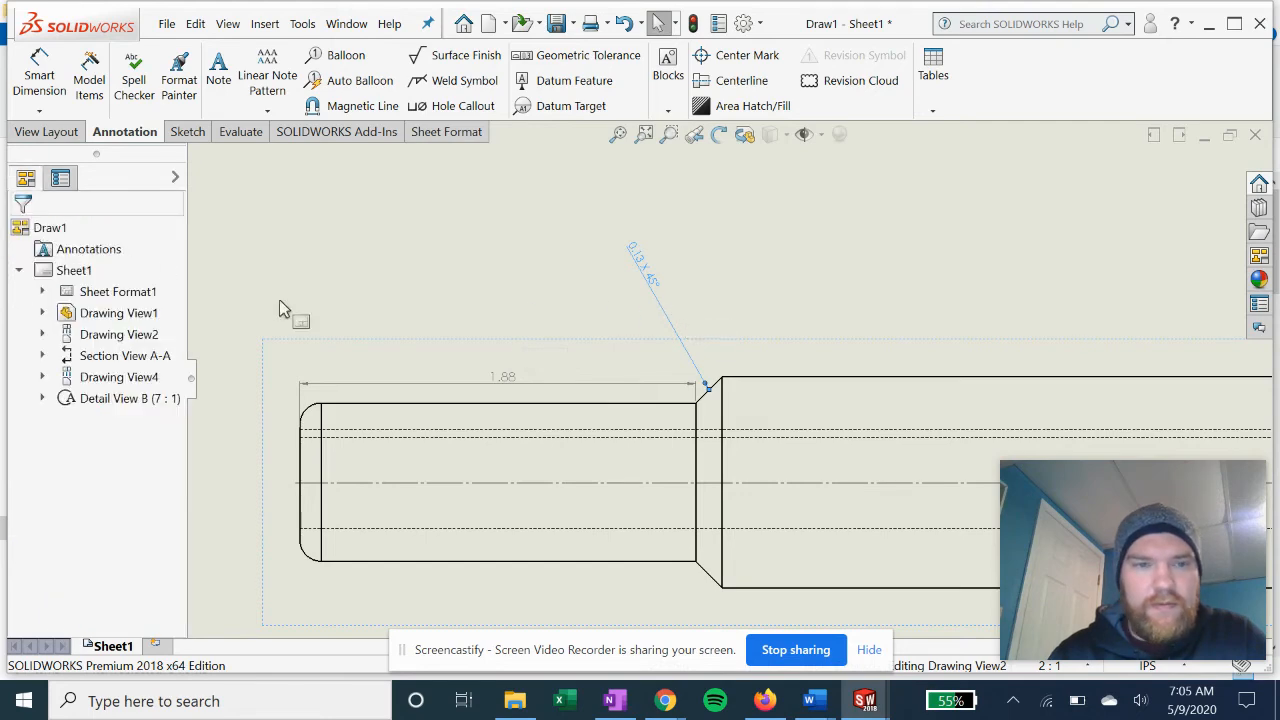
{"action": "scroll", "coordinate": [445, 357], "scroll_direction": "up", "scroll_amount": 3}
{"action": "mouse_move", "coordinate": [477, 346]}
{"action": "middle_mouse_down"}
{"action": "mouse_move", "coordinate": [531, 437]}
{"action": "mouse_move", "coordinate": [698, 418]}
{"action": "mouse_move", "coordinate": [606, 535]}
{"action": "mouse_move", "coordinate": [550, 515]}
{"action": "middle_mouse_up"}
{"action": "scroll", "coordinate": [672, 405], "scroll_direction": "up", "scroll_amount": 2}
{"action": "scroll", "coordinate": [572, 518], "scroll_direction": "up", "scroll_amount": 2}
{"action": "middle_click_drag", "start_coordinate": [630, 528], "coordinate": [428, 463]}
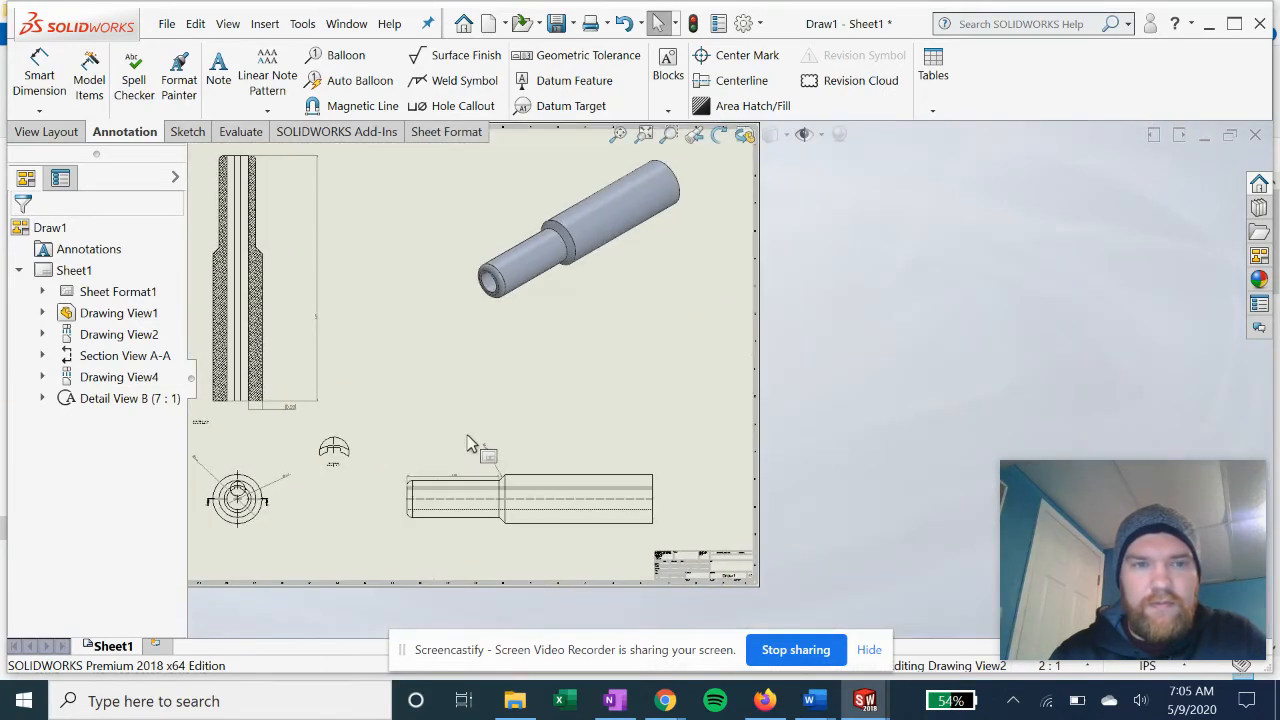
Step: Override the document font for the chamfer dimension and enlarge its text using a height in points
{"action": "scroll", "coordinate": [537, 500], "scroll_direction": "down", "scroll_amount": 5}
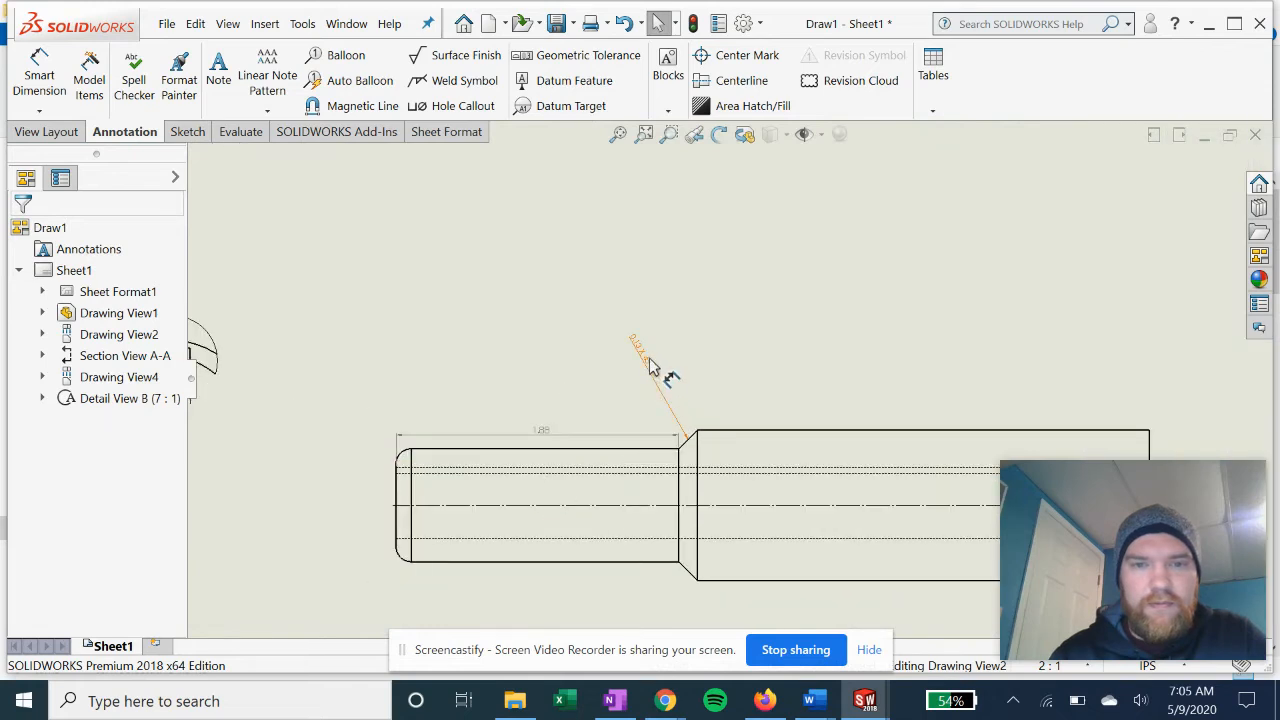
{"action": "right_click", "coordinate": [645, 352]}
{"action": "left_click", "coordinate": [124, 266]}
{"action": "left_click", "coordinate": [118, 264]}
{"action": "left_click", "coordinate": [68, 369]}
{"action": "left_click", "coordinate": [96, 396]}
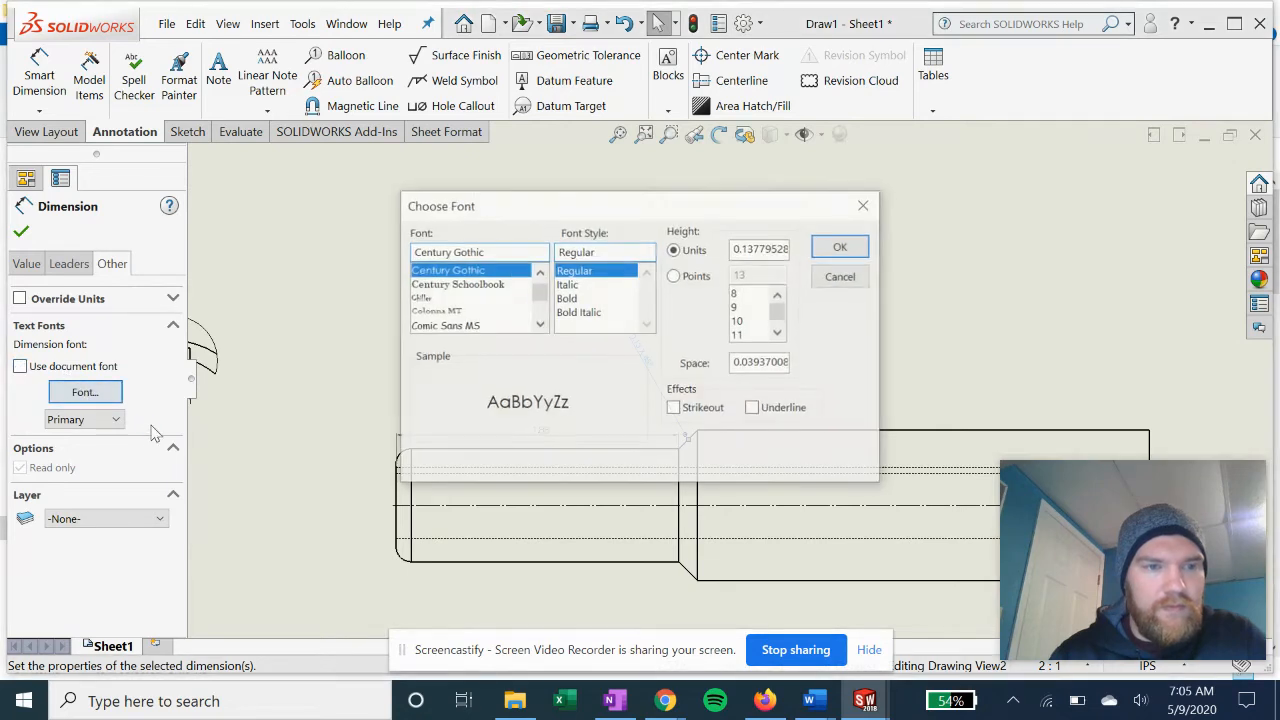
{"action": "left_click", "coordinate": [699, 281]}
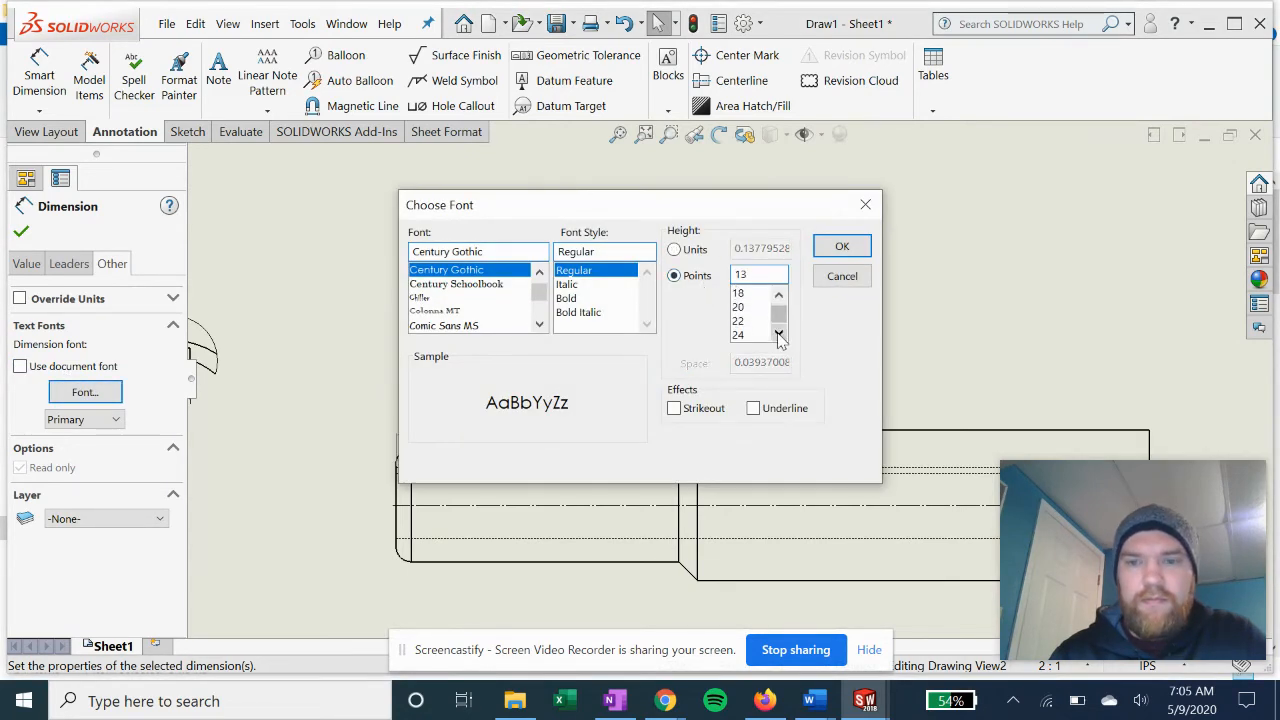
{"action": "left_click", "coordinate": [842, 246]}
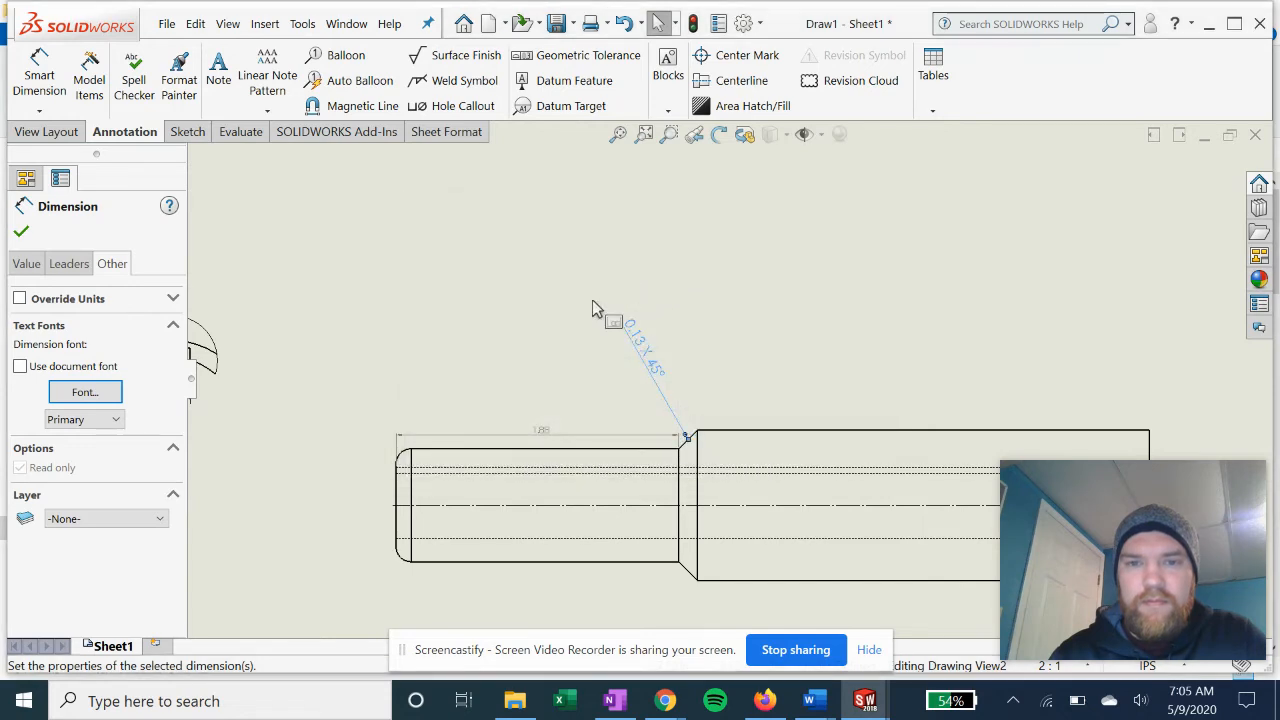
{"action": "left_click", "coordinate": [457, 329]}
Step: Override the document font for the narrow section's length dimension and enlarge its text using a height in points
{"action": "left_click", "coordinate": [541, 434]}
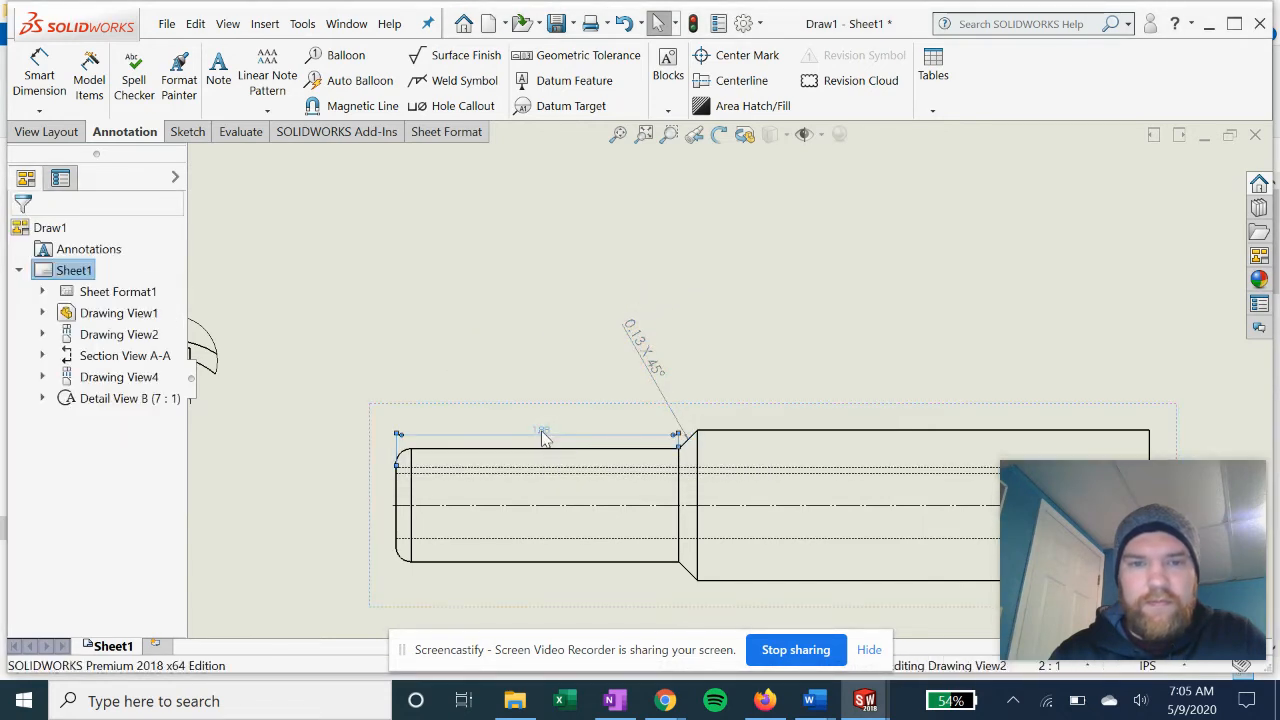
{"action": "left_click", "coordinate": [111, 263]}
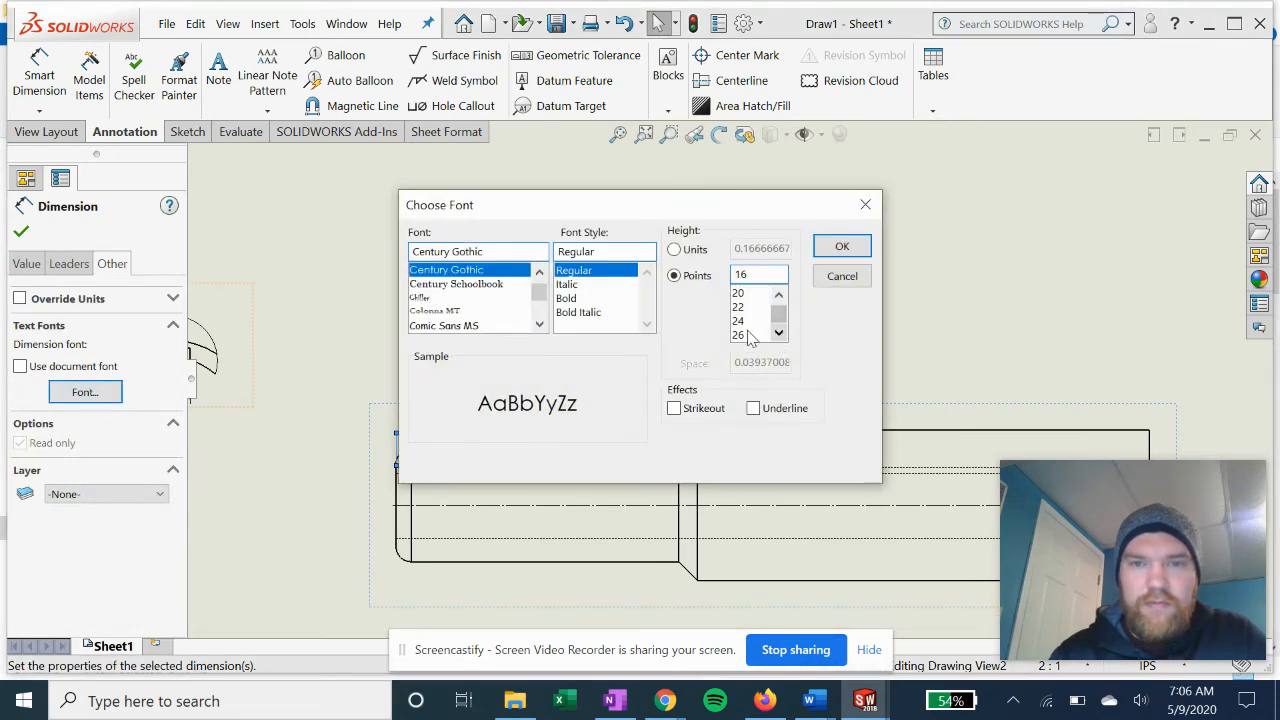
{"action": "left_click", "coordinate": [827, 255]}
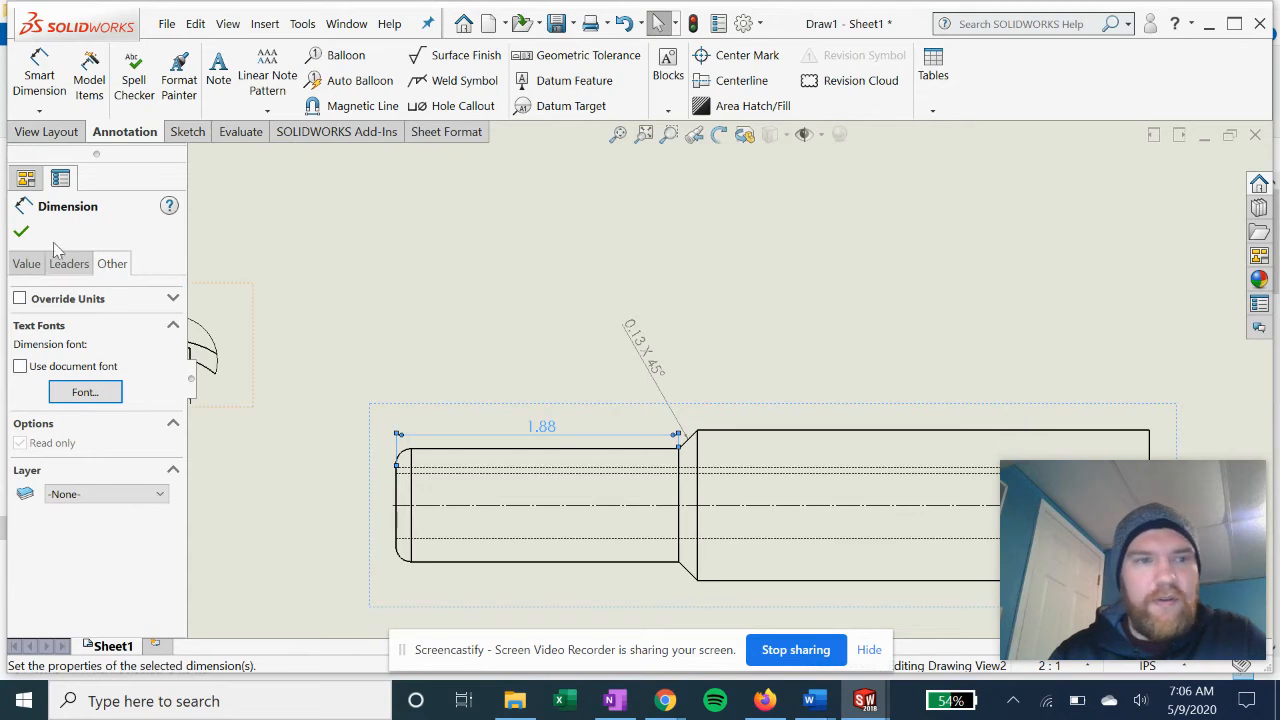
{"action": "left_click", "coordinate": [21, 233]}
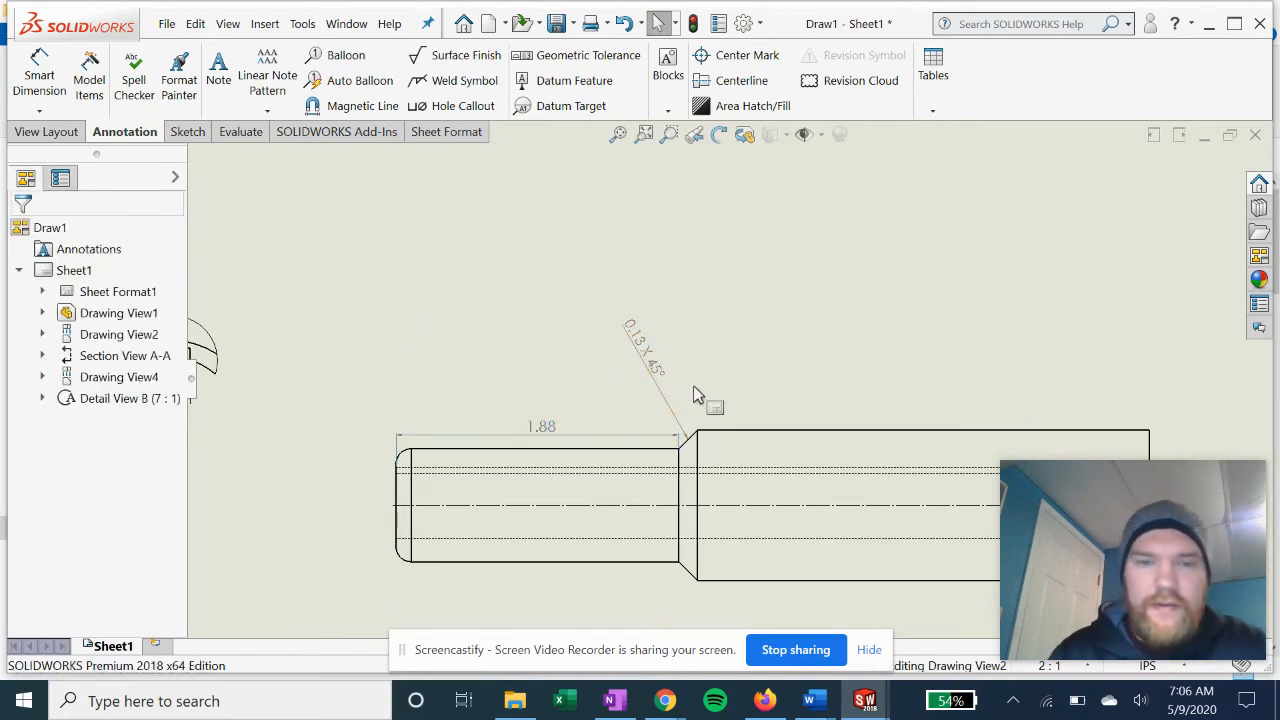
{"action": "scroll", "coordinate": [630, 415], "scroll_direction": "up", "scroll_amount": 3}
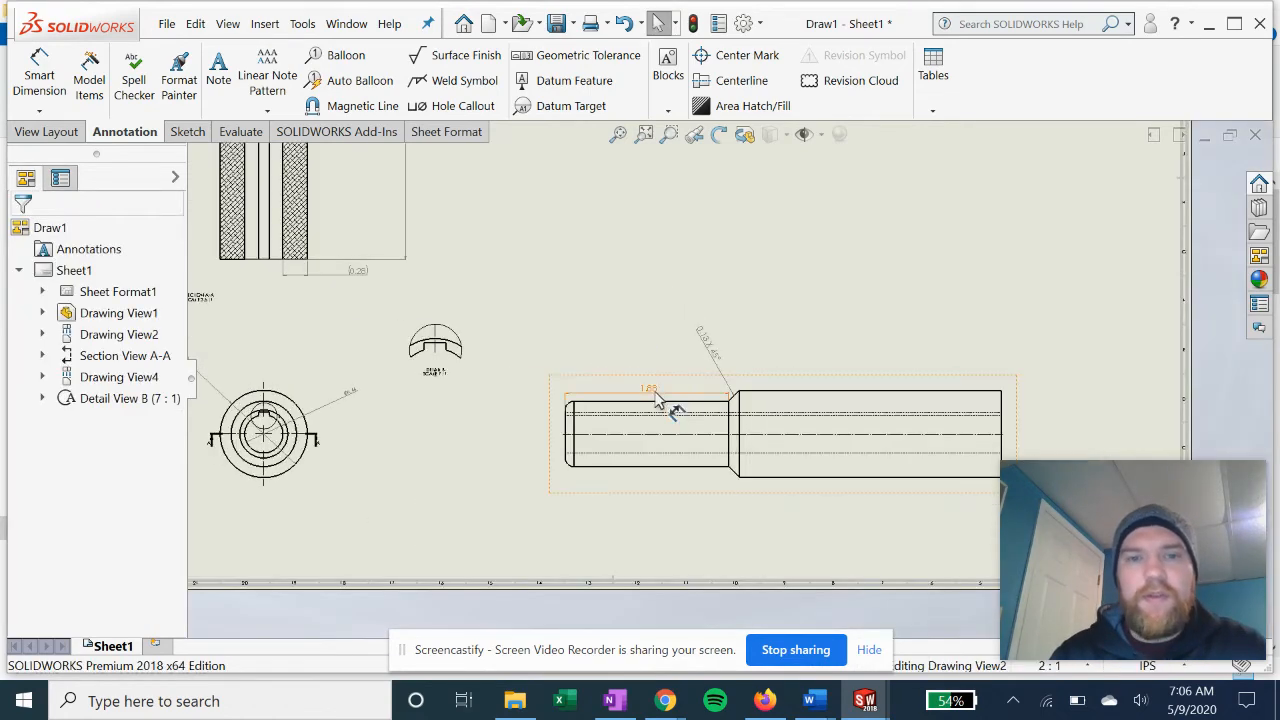
{"action": "scroll", "coordinate": [420, 350], "scroll_direction": "up", "scroll_amount": 2}
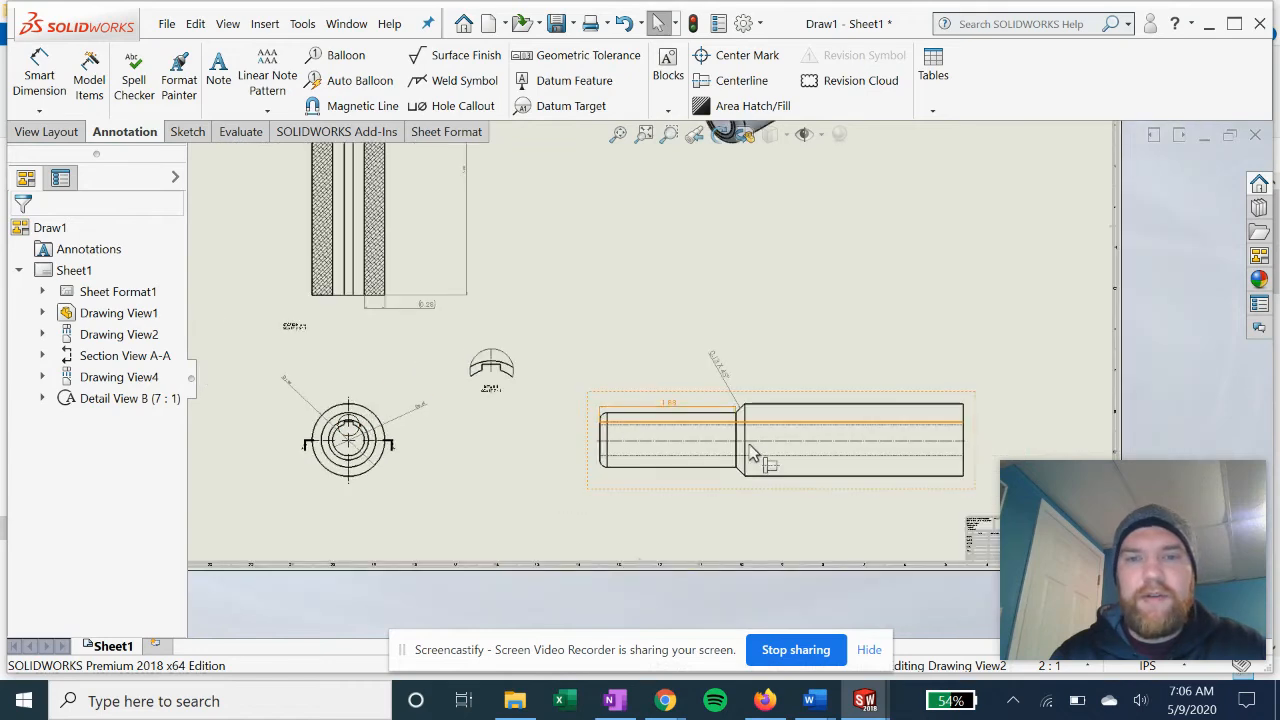
{"action": "scroll", "coordinate": [636, 432], "scroll_direction": "down", "scroll_amount": 2}
{"action": "scroll", "coordinate": [600, 423], "scroll_direction": "up", "scroll_amount": 4}
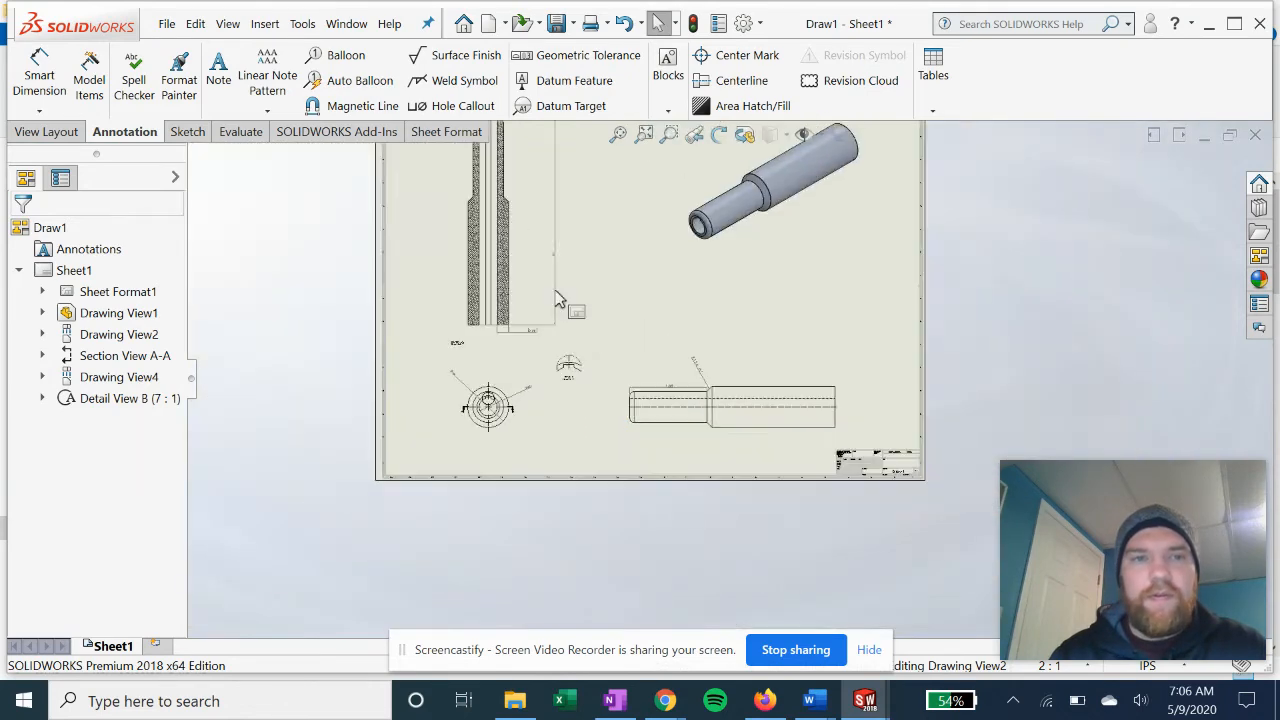
{"action": "scroll", "coordinate": [680, 394], "scroll_direction": "down", "scroll_amount": 2}
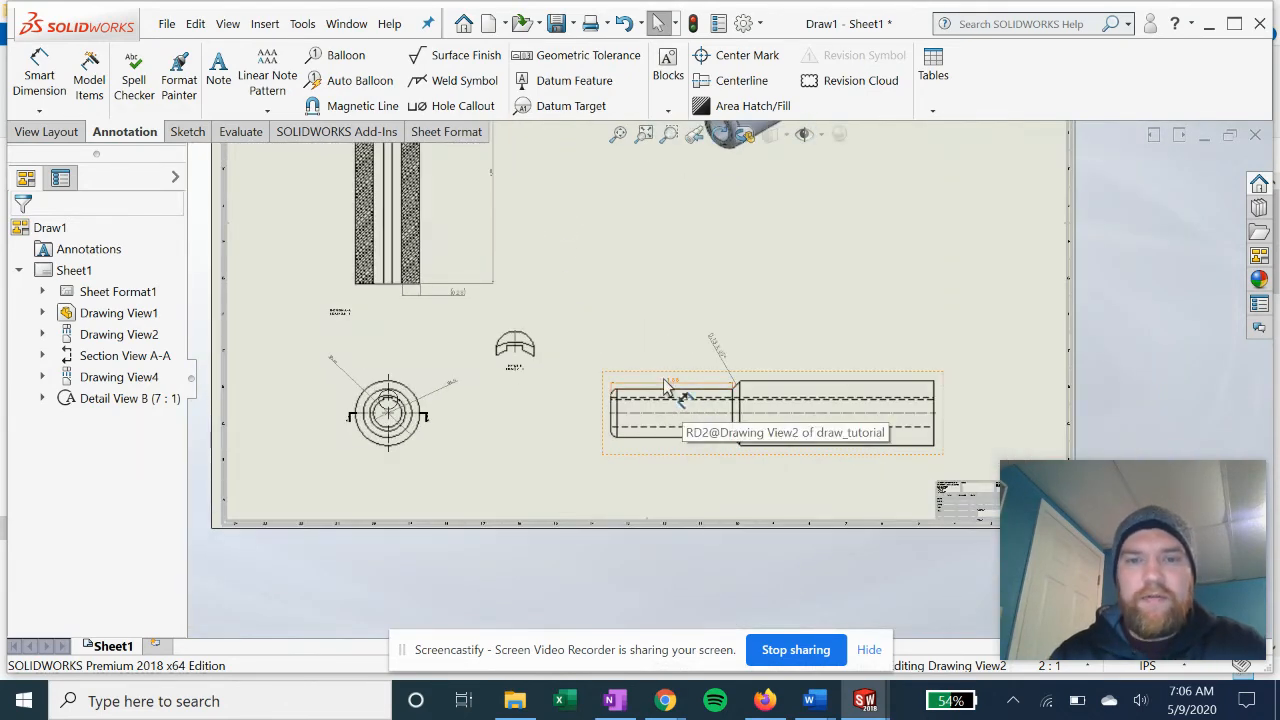
Step: Dimension the radius of the rounded lower corner at the narrow section's free end in the side view, placing it below the corner
{"action": "scroll", "coordinate": [700, 400], "scroll_direction": "down", "scroll_amount": 2}
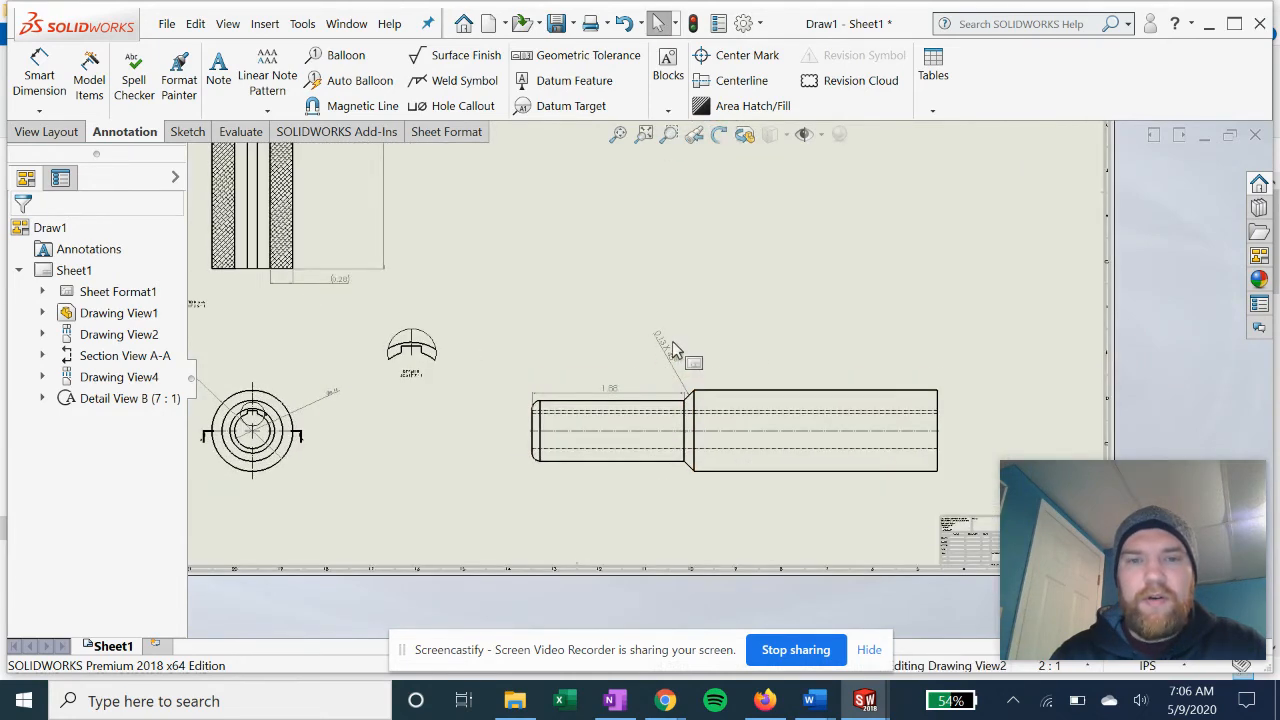
{"action": "middle_click_drag", "start_coordinate": [727, 415], "coordinate": [697, 408]}
{"action": "scroll", "coordinate": [557, 451], "scroll_direction": "down", "scroll_amount": 1}
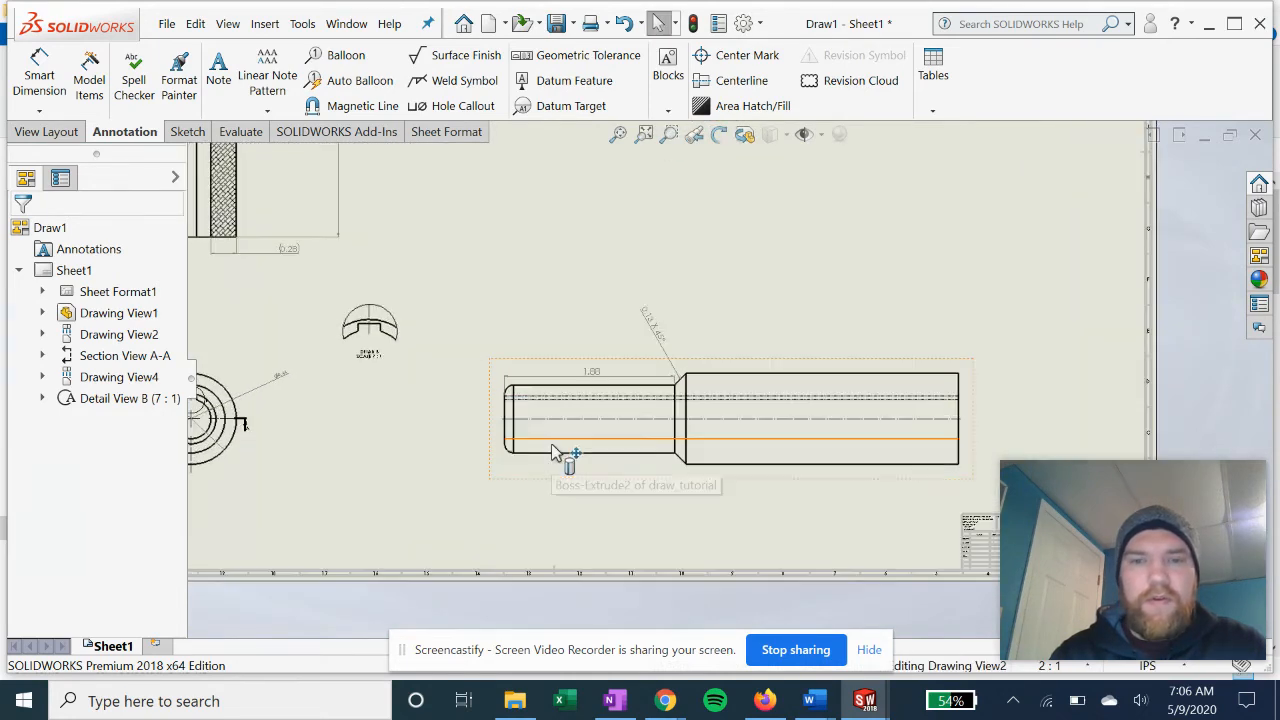
{"action": "left_click", "coordinate": [40, 76]}
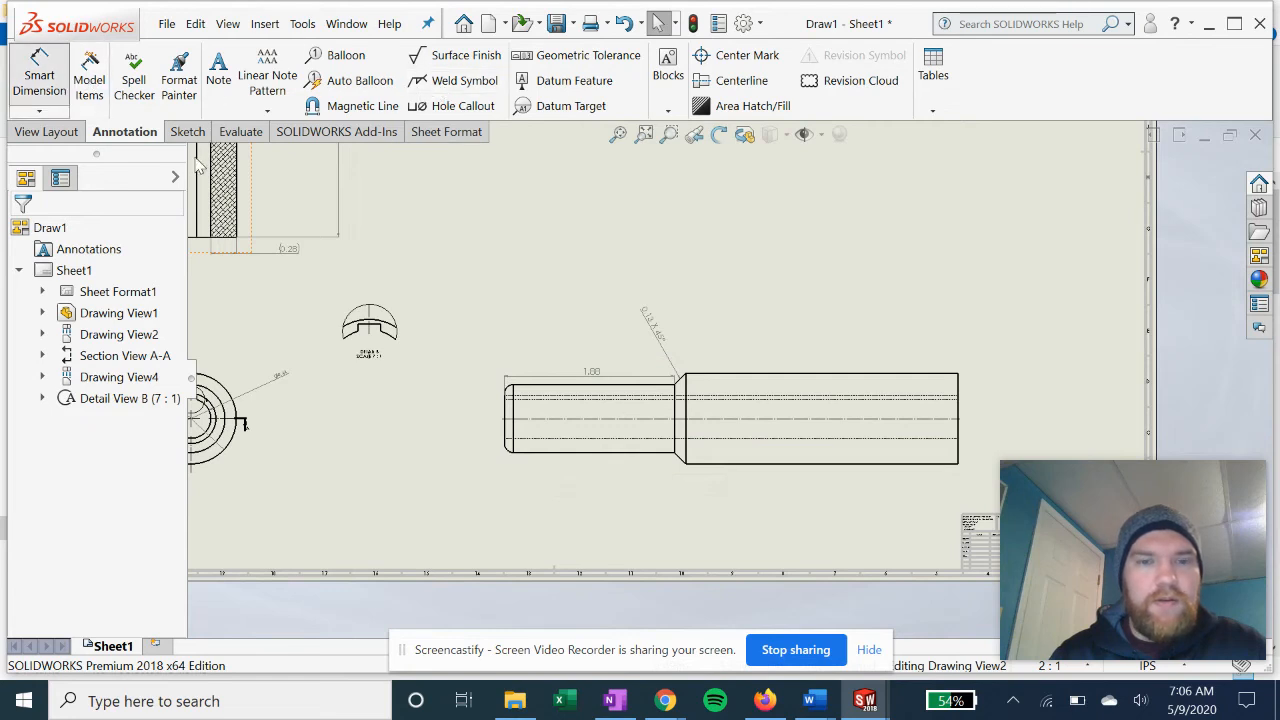
{"action": "left_click", "coordinate": [507, 453]}
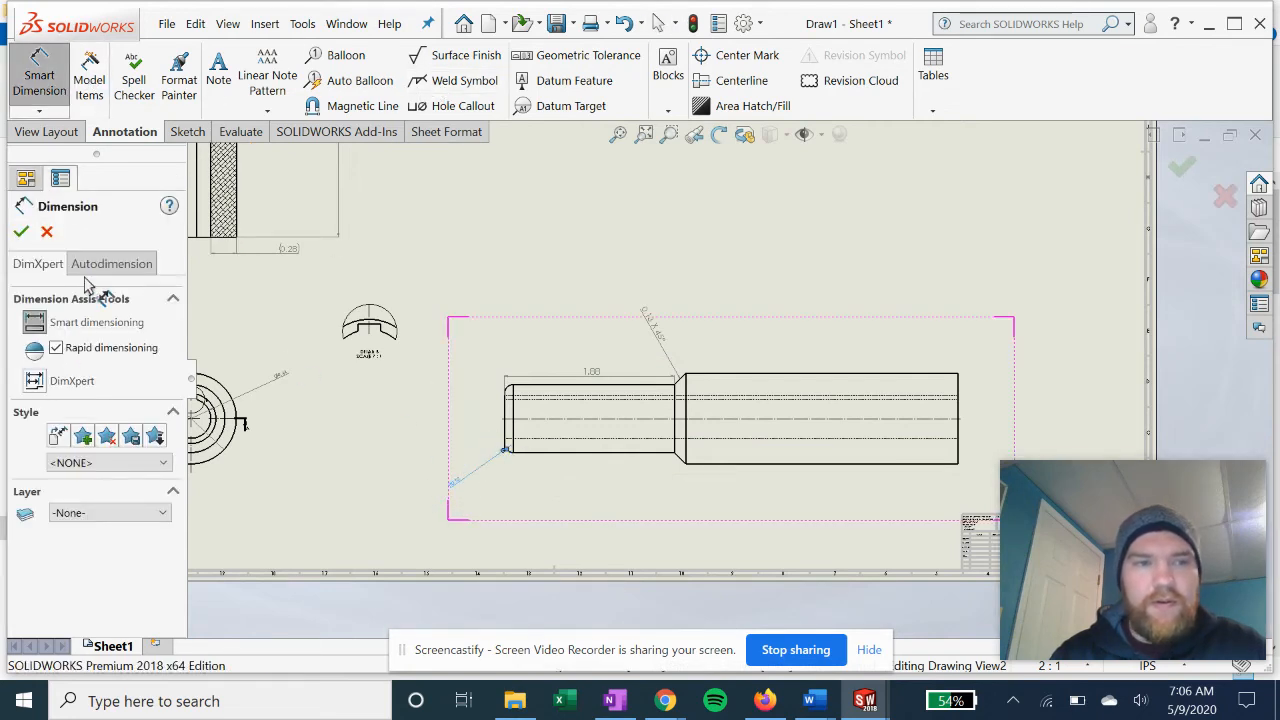
{"action": "left_click", "coordinate": [21, 231]}
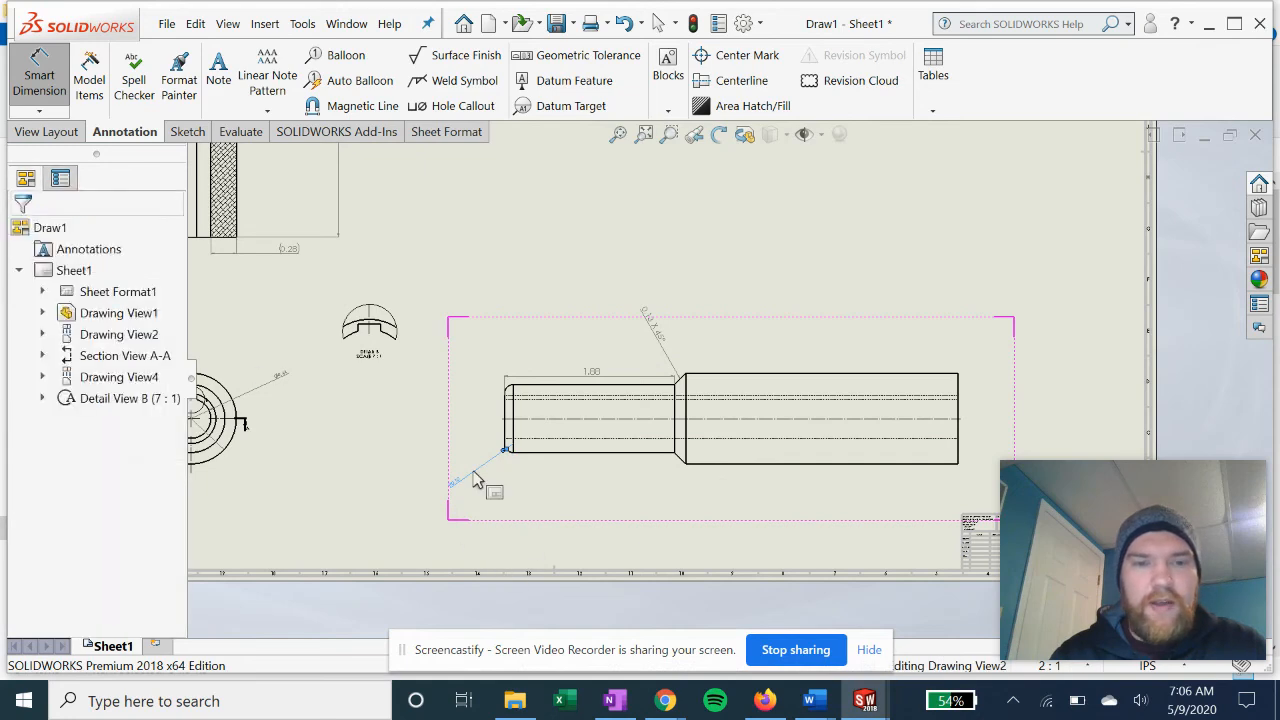
Step: Dimension the wide section's length in Section View A-A, placing it between the part and the overall length dimension
{"action": "scroll", "coordinate": [476, 480], "scroll_direction": "down", "scroll_amount": 2}
{"action": "scroll", "coordinate": [543, 520], "scroll_direction": "up", "scroll_amount": 3}
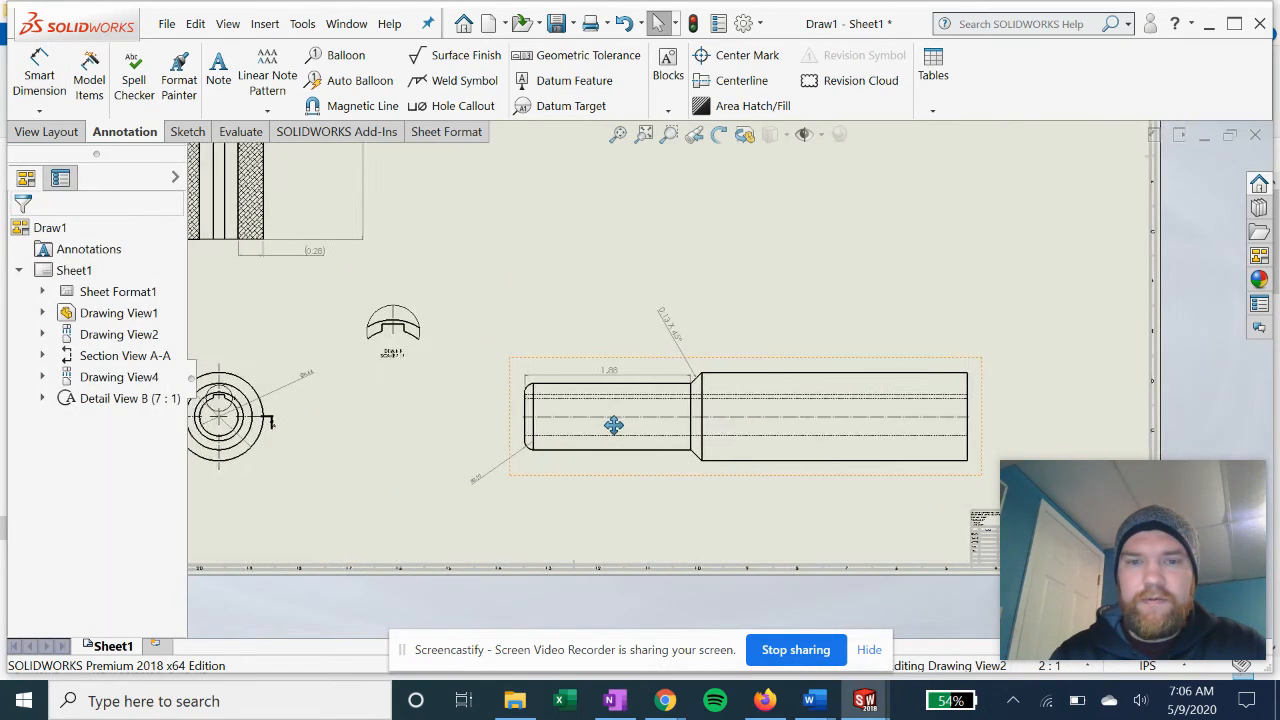
{"action": "scroll", "coordinate": [663, 483], "scroll_direction": "up", "scroll_amount": 3}
{"action": "mouse_move", "coordinate": [590, 327]}
{"action": "middle_mouse_down"}
{"action": "mouse_move", "coordinate": [614, 451]}
{"action": "mouse_move", "coordinate": [603, 467]}
{"action": "mouse_move", "coordinate": [609, 424]}
{"action": "middle_mouse_up"}
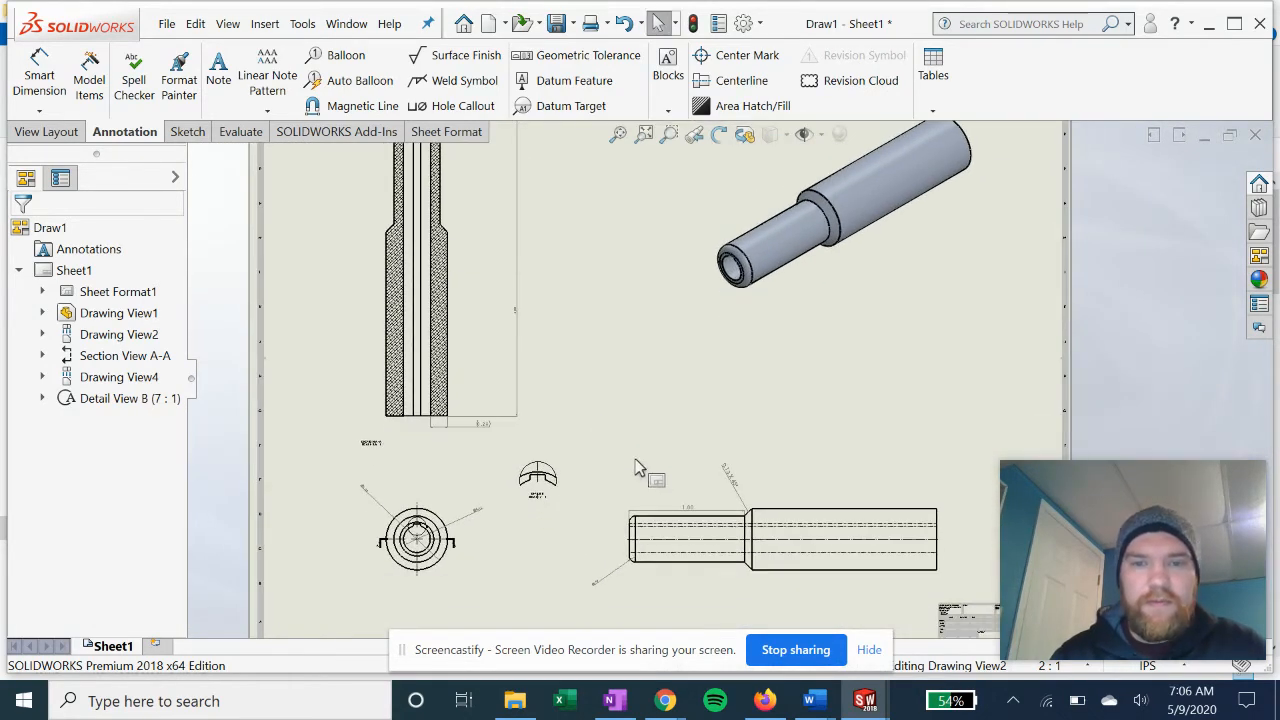
{"action": "middle_click_drag", "start_coordinate": [371, 308], "coordinate": [370, 368]}
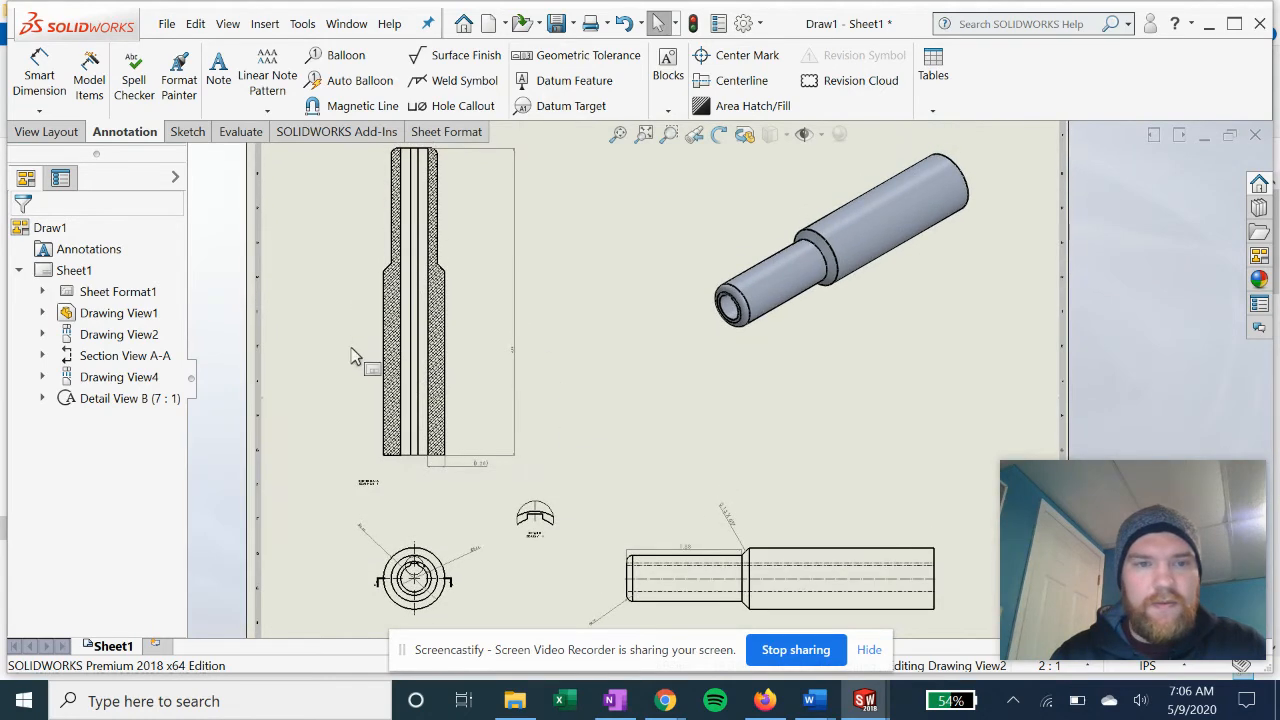
{"action": "key", "text": "f"}
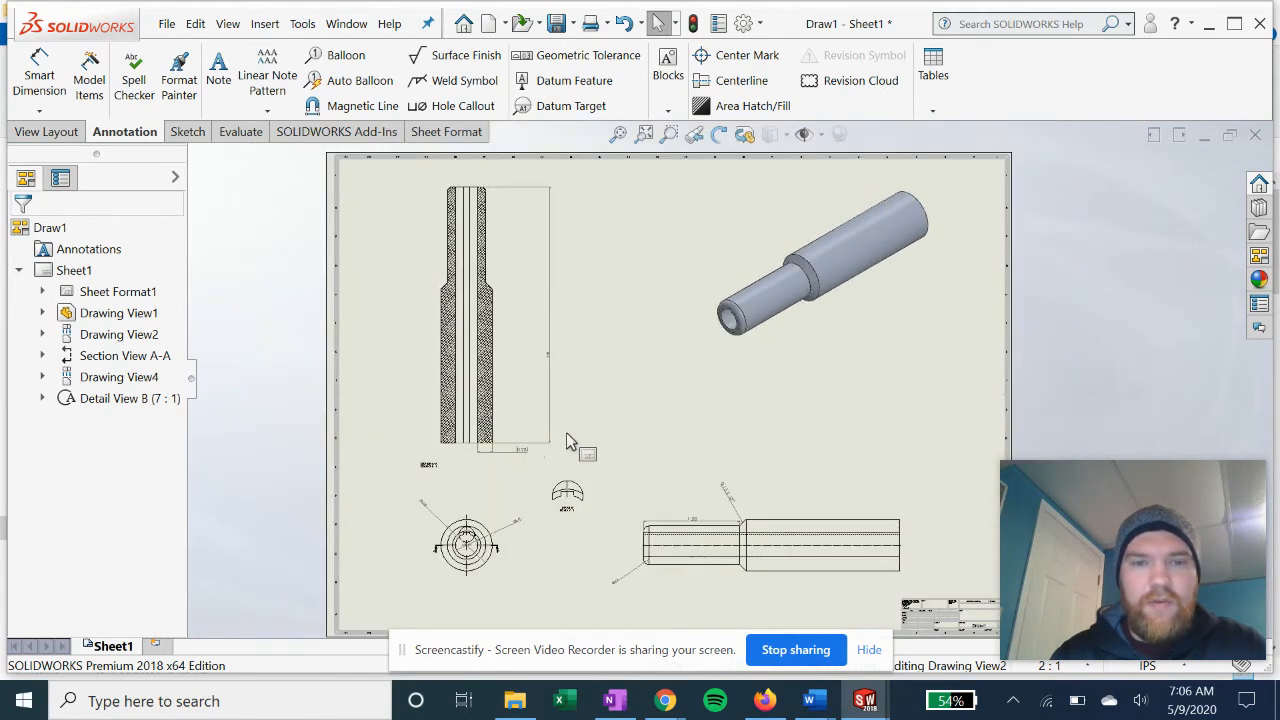
{"action": "scroll", "coordinate": [565, 409], "scroll_direction": "down", "scroll_amount": 2}
{"action": "middle_click_drag", "start_coordinate": [577, 334], "coordinate": [560, 402]}
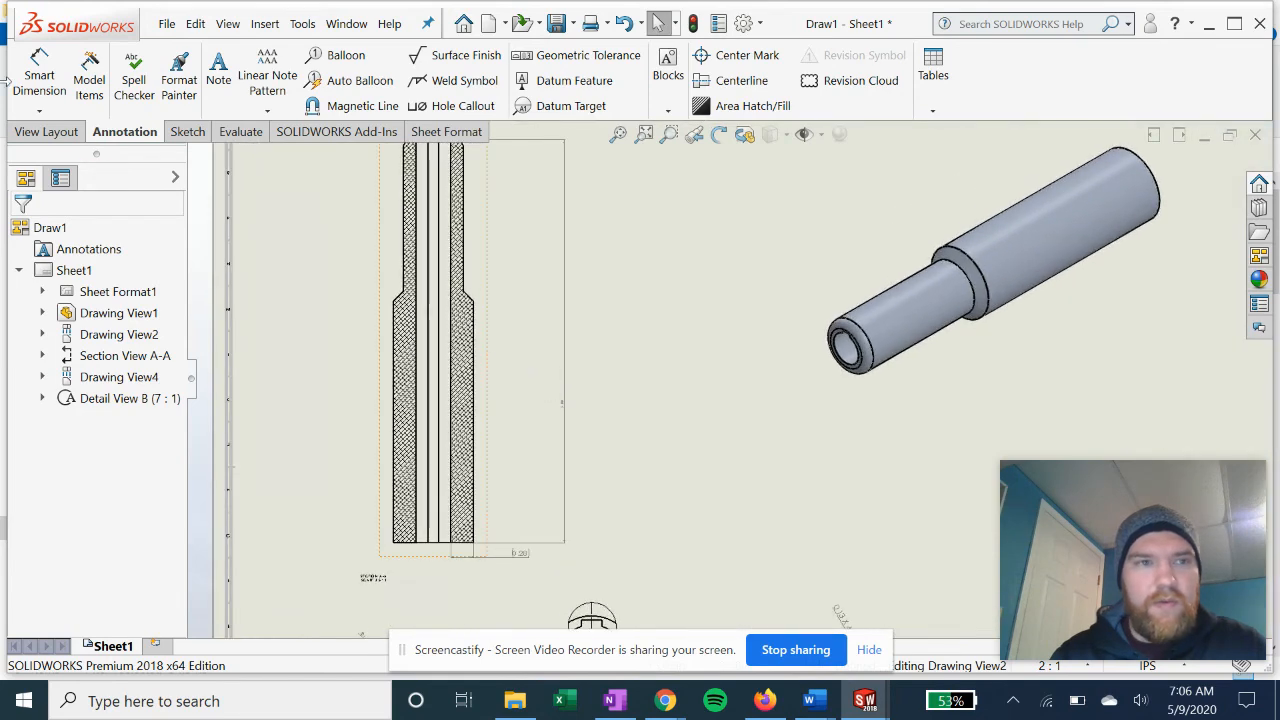
{"action": "left_click", "coordinate": [39, 75]}
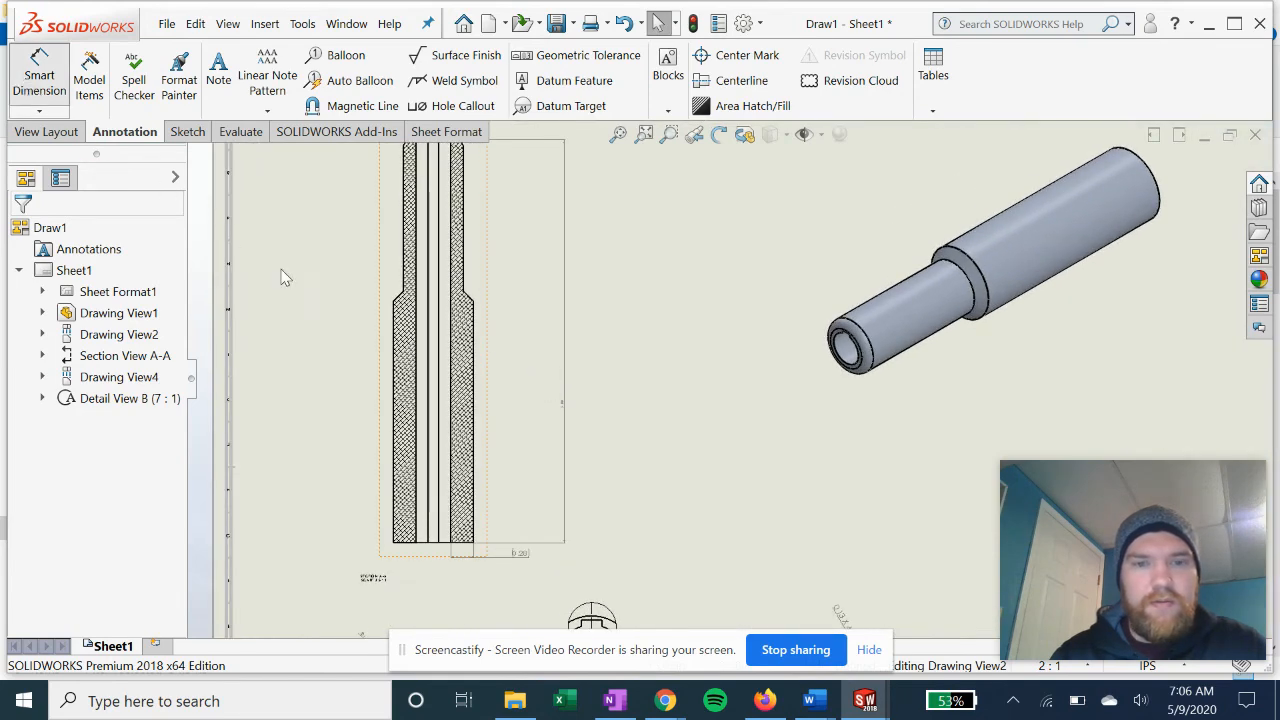
{"action": "left_click", "coordinate": [476, 358]}
{"action": "left_click", "coordinate": [478, 352]}
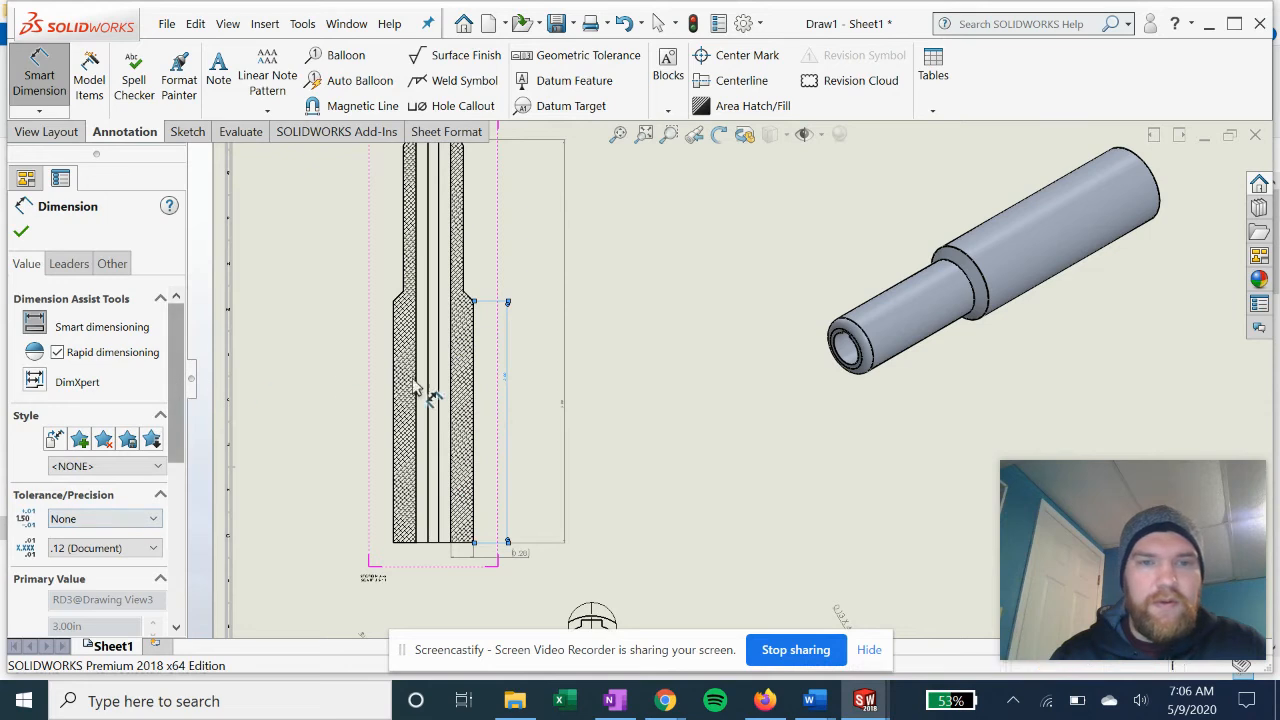
Step: Add parentheses around the wide section's length dimension in the section view
{"action": "scroll", "coordinate": [400, 385], "scroll_direction": "down", "scroll_amount": 1}
{"action": "scroll", "coordinate": [170, 480], "scroll_direction": "down", "scroll_amount": 5}
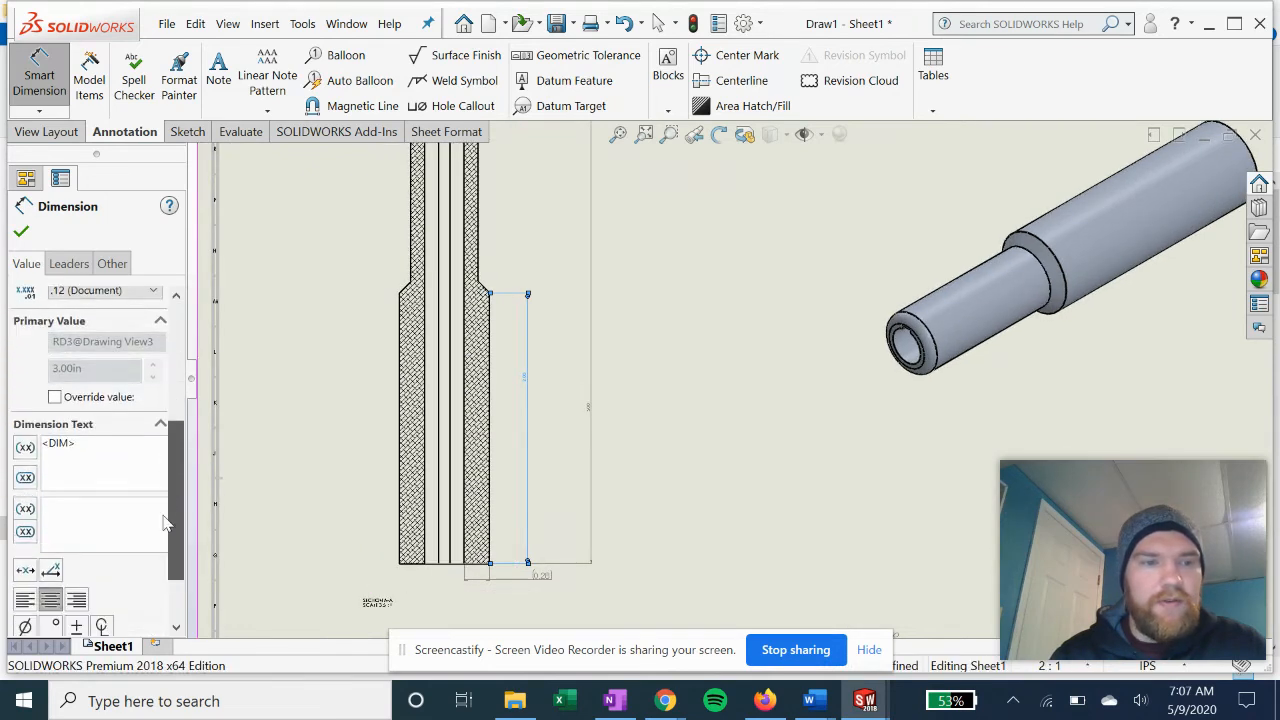
{"action": "left_click", "coordinate": [25, 447]}
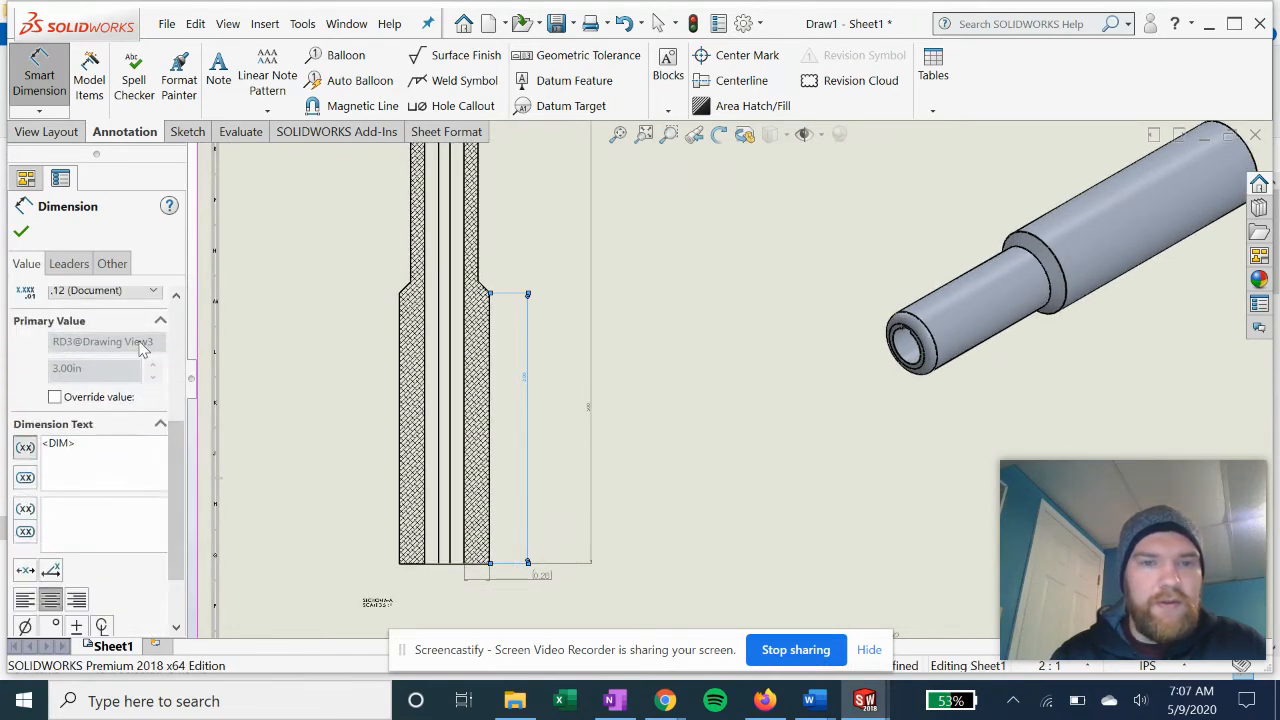
{"action": "left_click", "coordinate": [21, 232]}
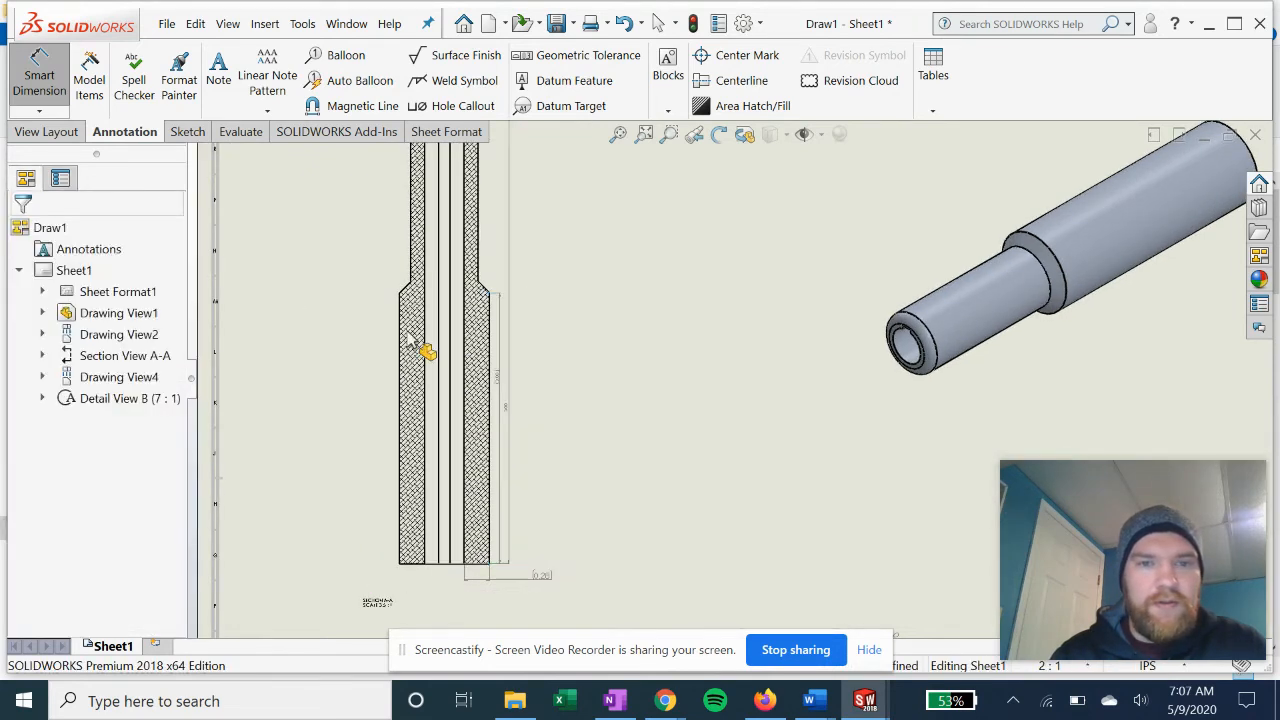
Step: Separate the two length dimensions beside the section view, override the document font for the wide section's length, and set its height to 28 points
{"action": "left_click", "coordinate": [498, 383]}
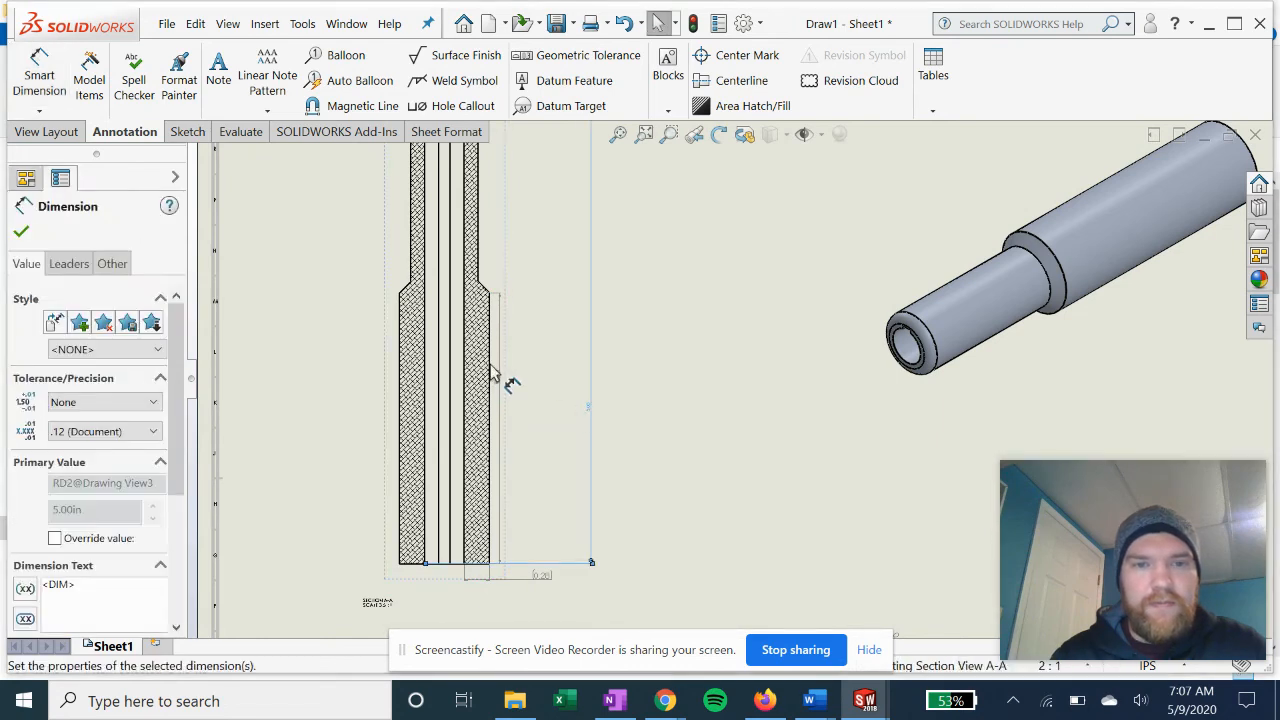
{"action": "left_click", "coordinate": [529, 385]}
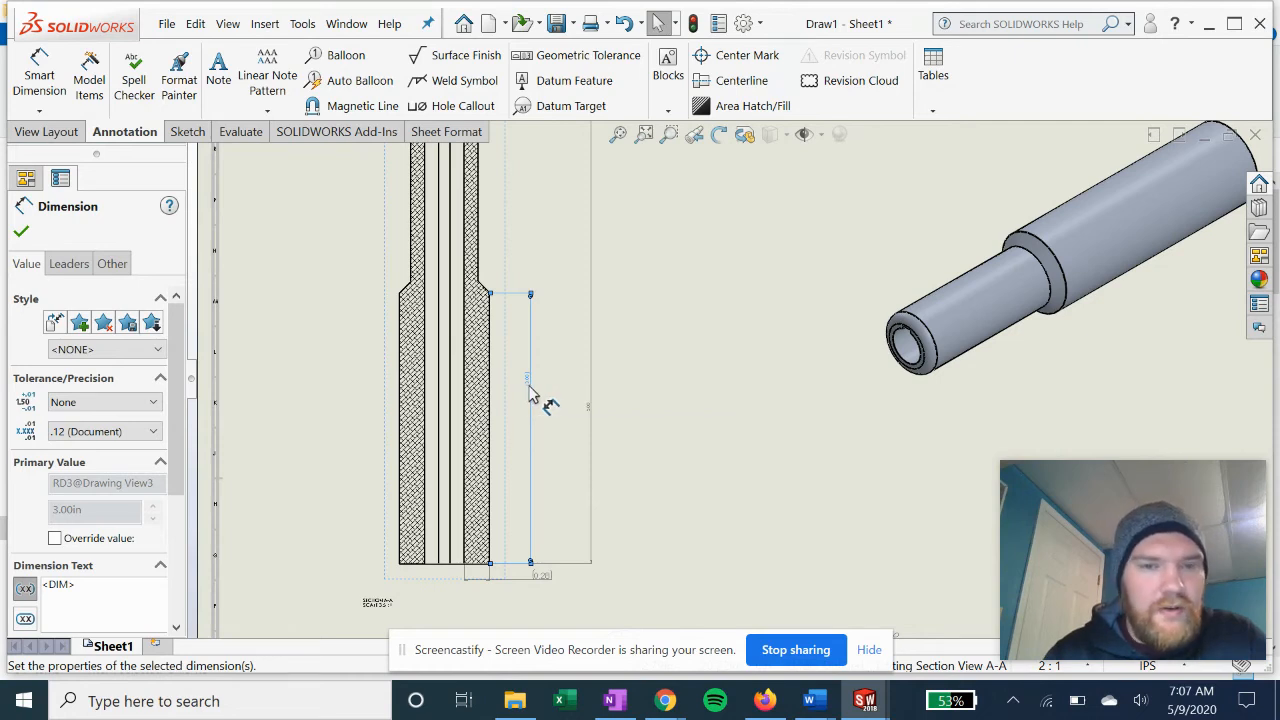
{"action": "left_click", "coordinate": [112, 263]}
{"action": "left_click", "coordinate": [22, 367]}
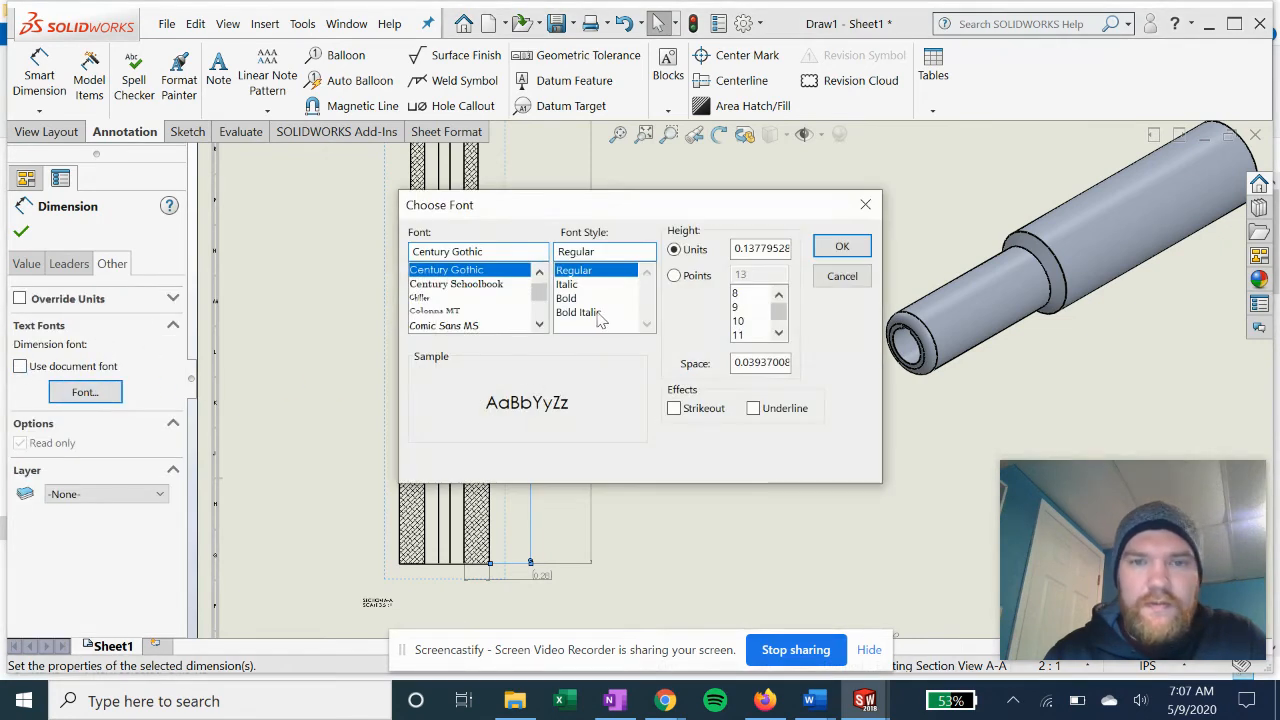
{"action": "left_click", "coordinate": [695, 279]}
{"action": "left_click_drag", "start_coordinate": [783, 319], "coordinate": [781, 332]}
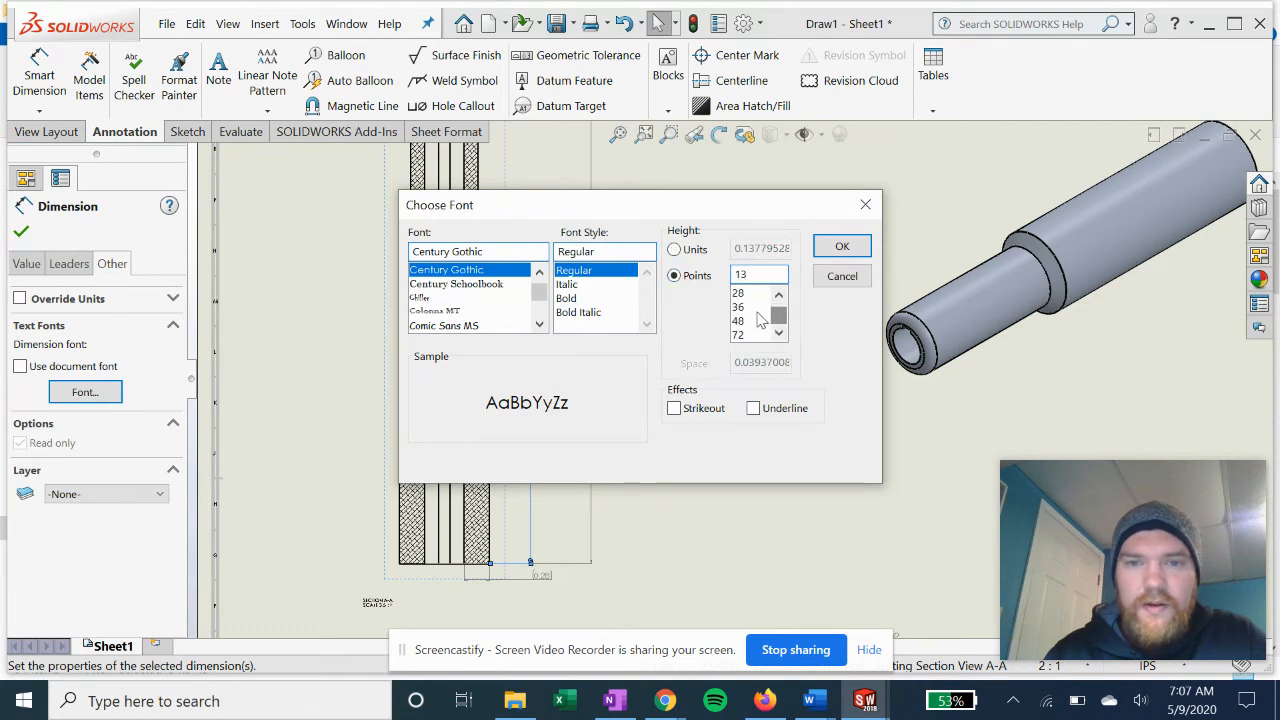
{"action": "left_click", "coordinate": [782, 297]}
{"action": "left_click", "coordinate": [745, 307]}
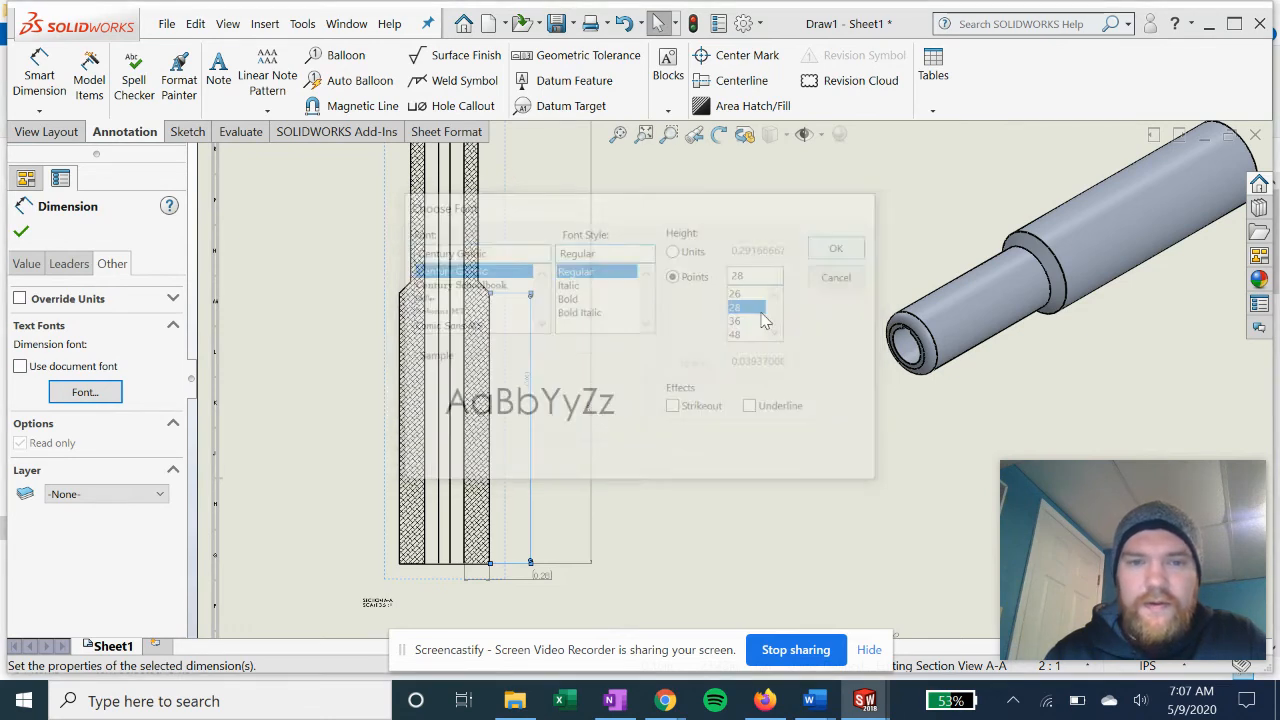
{"action": "left_click", "coordinate": [842, 246]}
{"action": "left_click", "coordinate": [21, 233]}
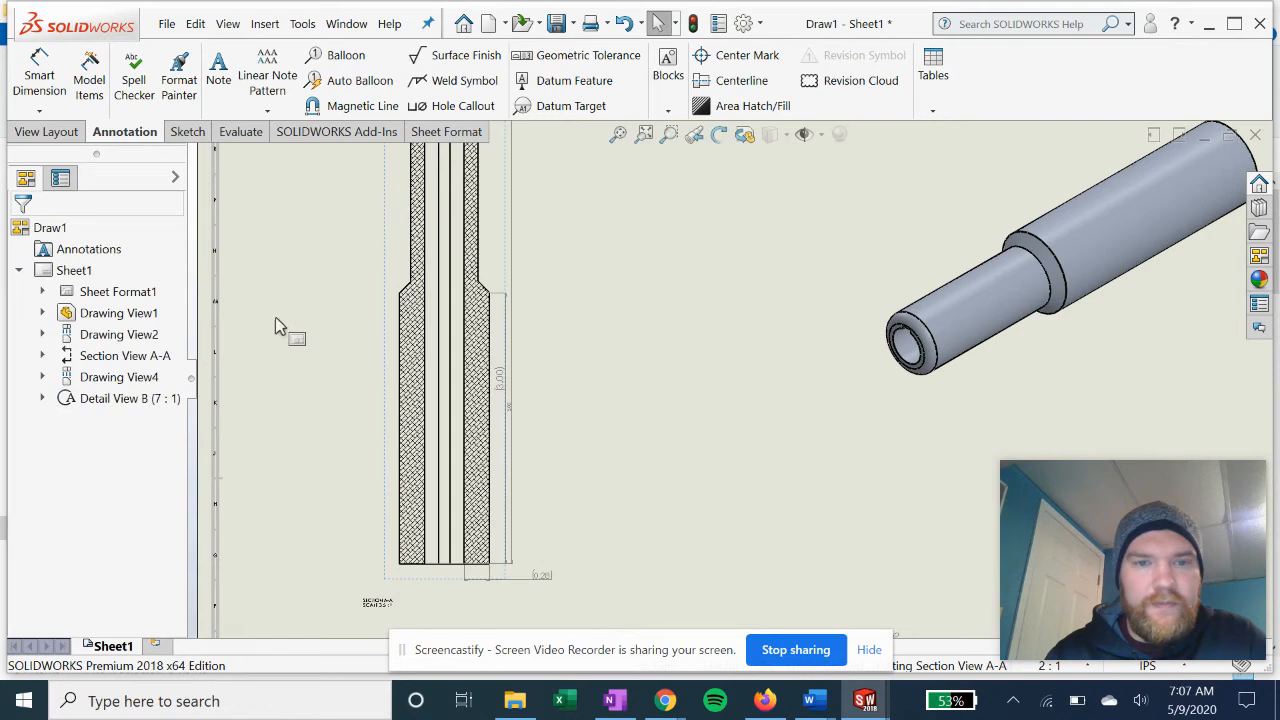
Step: Override the document font for the overall length dimension in the section view and set its text height to 28 points
{"action": "left_click", "coordinate": [515, 417]}
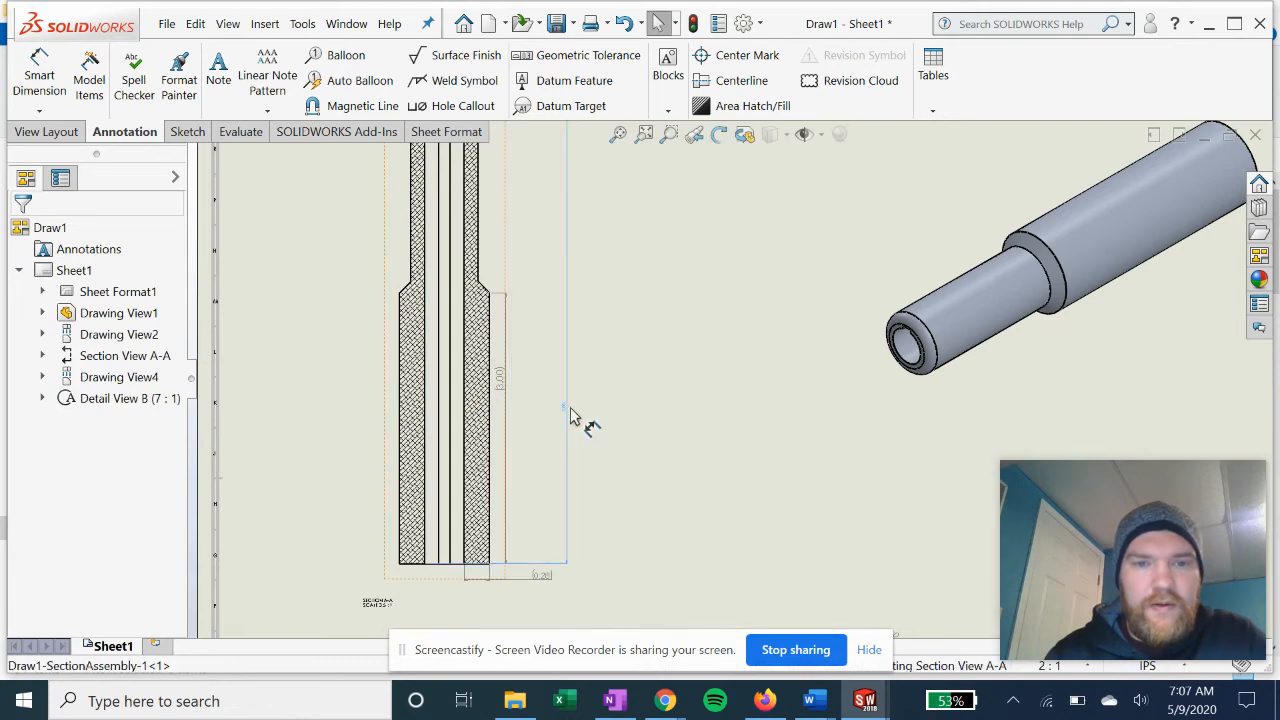
{"action": "left_click", "coordinate": [112, 264]}
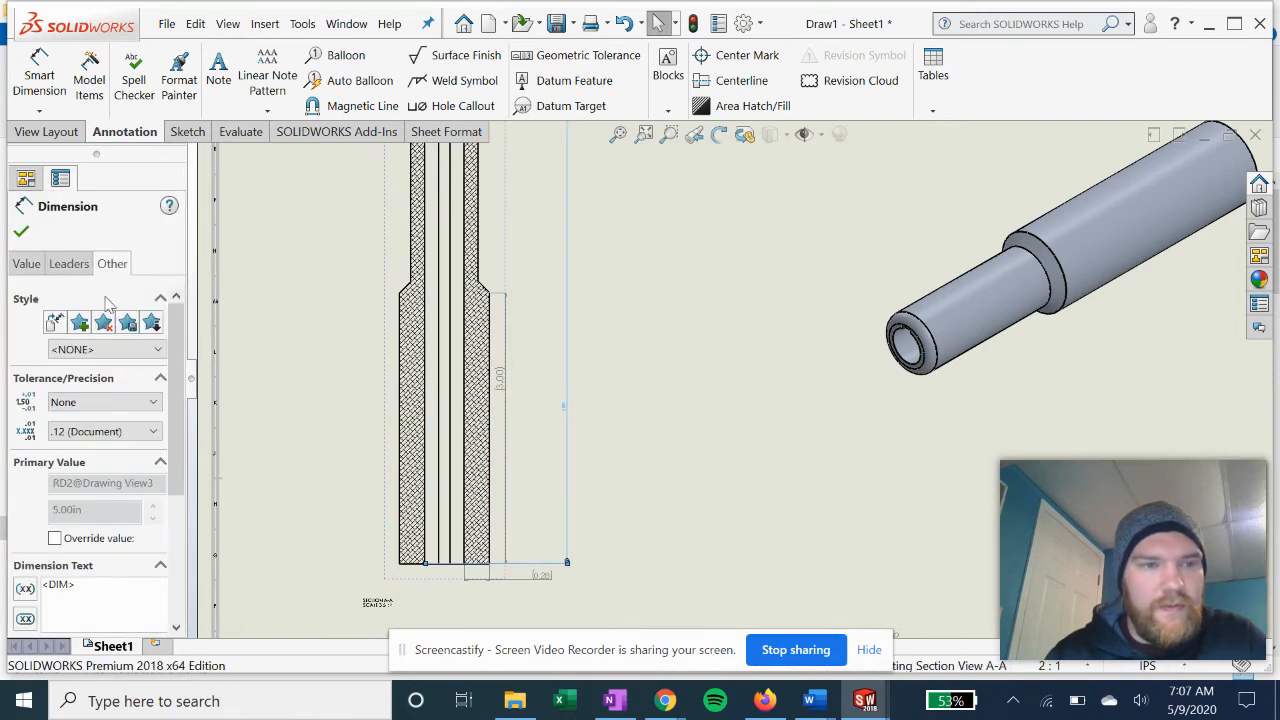
{"action": "left_click", "coordinate": [95, 366]}
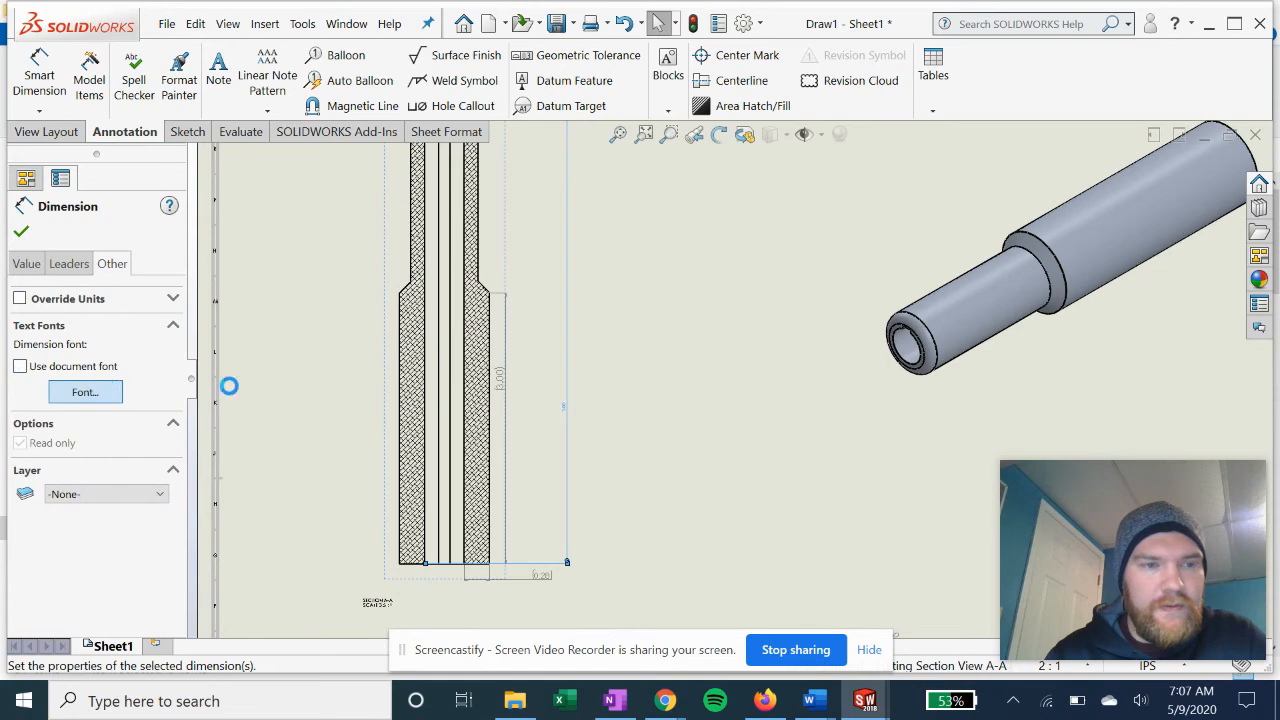
{"action": "left_click", "coordinate": [680, 276]}
{"action": "left_click_drag", "start_coordinate": [778, 302], "coordinate": [781, 333]}
{"action": "left_click", "coordinate": [745, 292]}
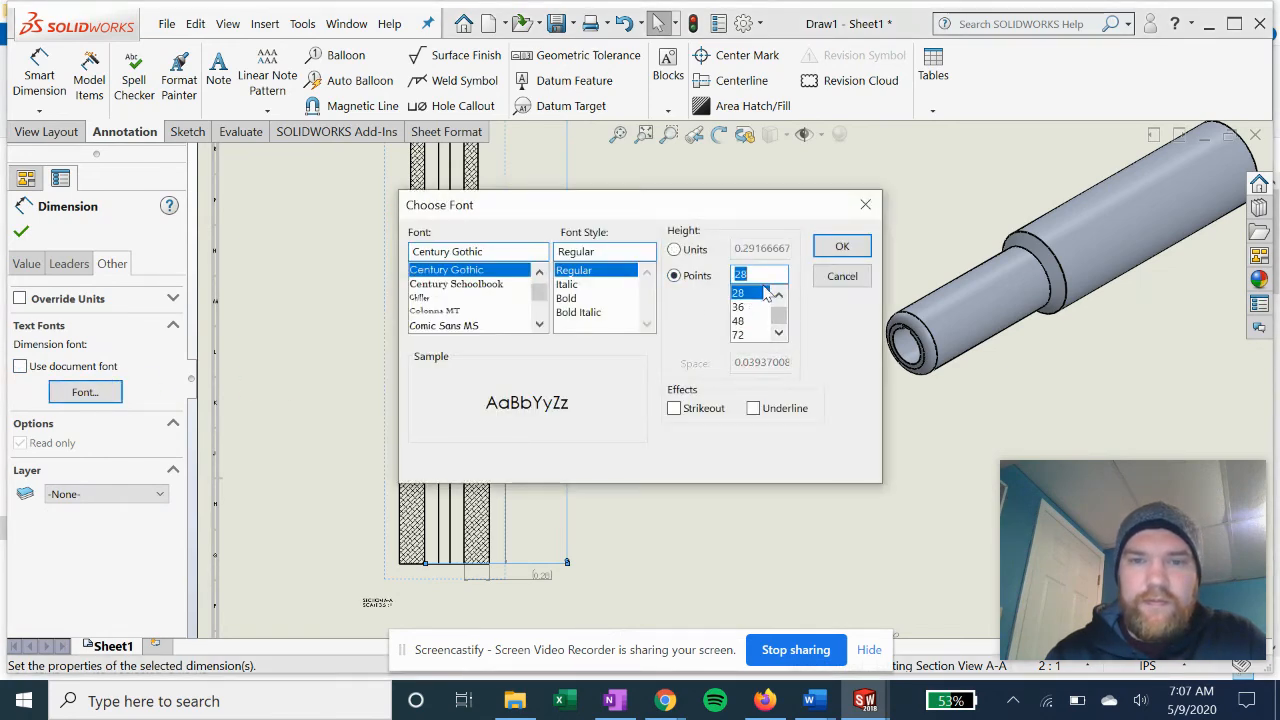
{"action": "left_click", "coordinate": [840, 246]}
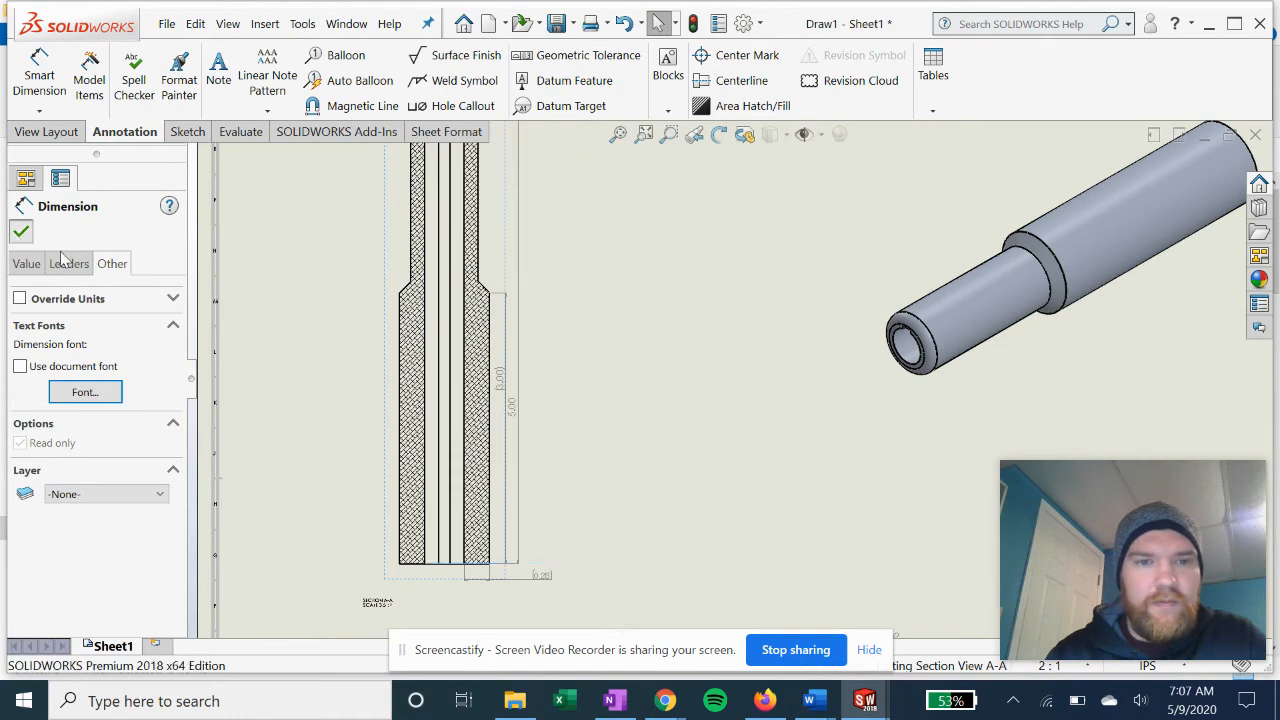
{"action": "left_click", "coordinate": [21, 231]}
Step: Examine the dimension placement and legibility across the section, end, detail and side views on the sheet
{"action": "scroll", "coordinate": [663, 514], "scroll_direction": "up", "scroll_amount": 3}
{"action": "scroll", "coordinate": [600, 466], "scroll_direction": "down", "scroll_amount": 1}
{"action": "middle_click_drag", "start_coordinate": [601, 466], "coordinate": [584, 452]}
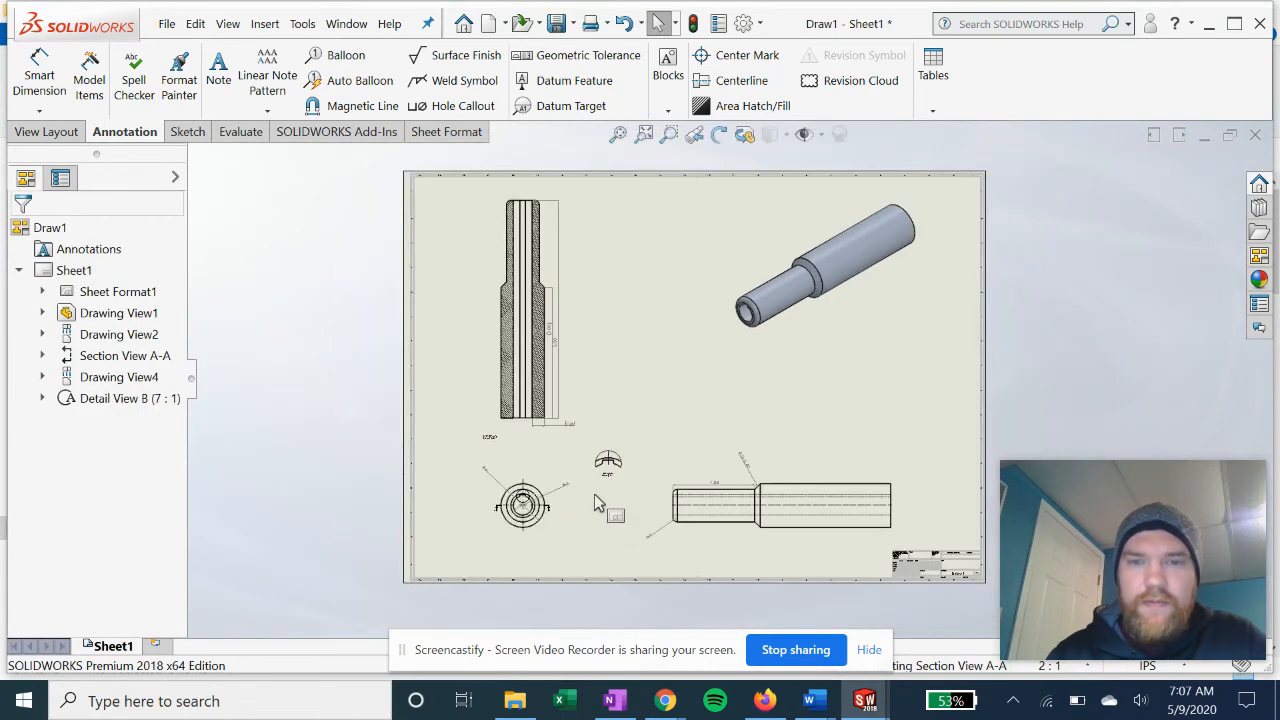
{"action": "scroll", "coordinate": [735, 514], "scroll_direction": "down", "scroll_amount": 3}
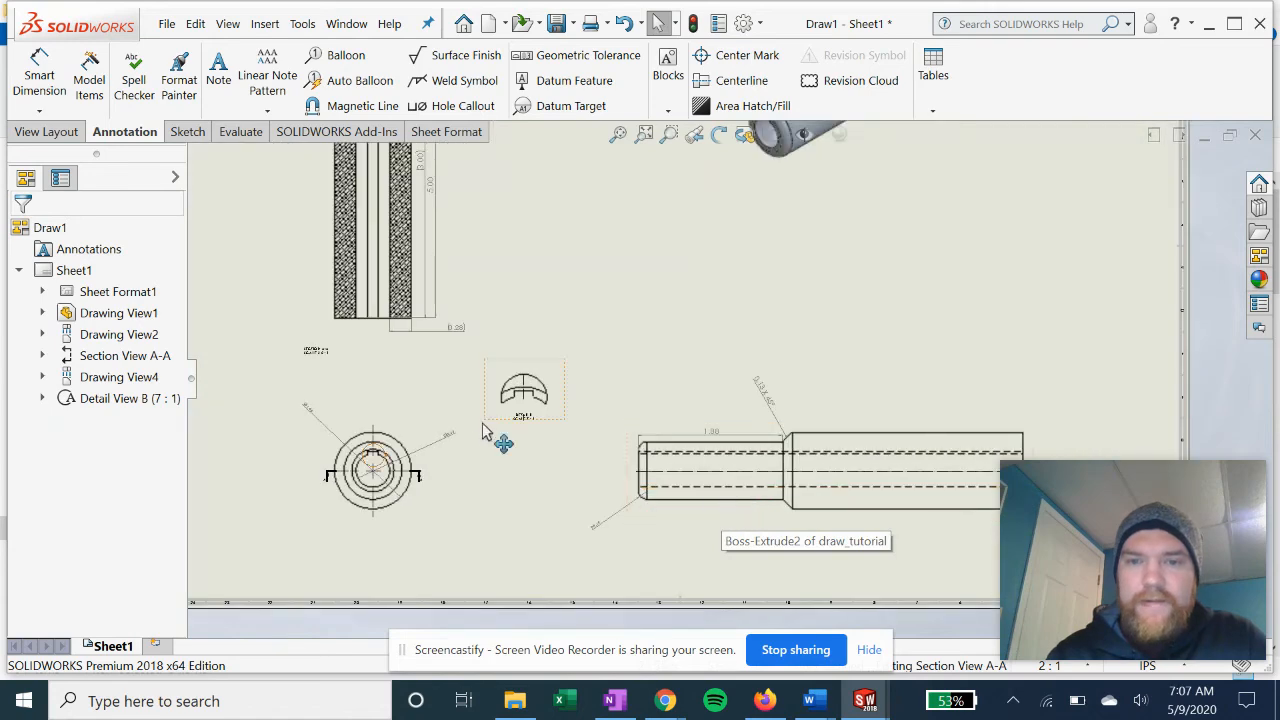
{"action": "mouse_move", "coordinate": [457, 397]}
{"action": "middle_mouse_down"}
{"action": "mouse_move", "coordinate": [374, 411]}
{"action": "mouse_move", "coordinate": [386, 380]}
{"action": "middle_mouse_up"}
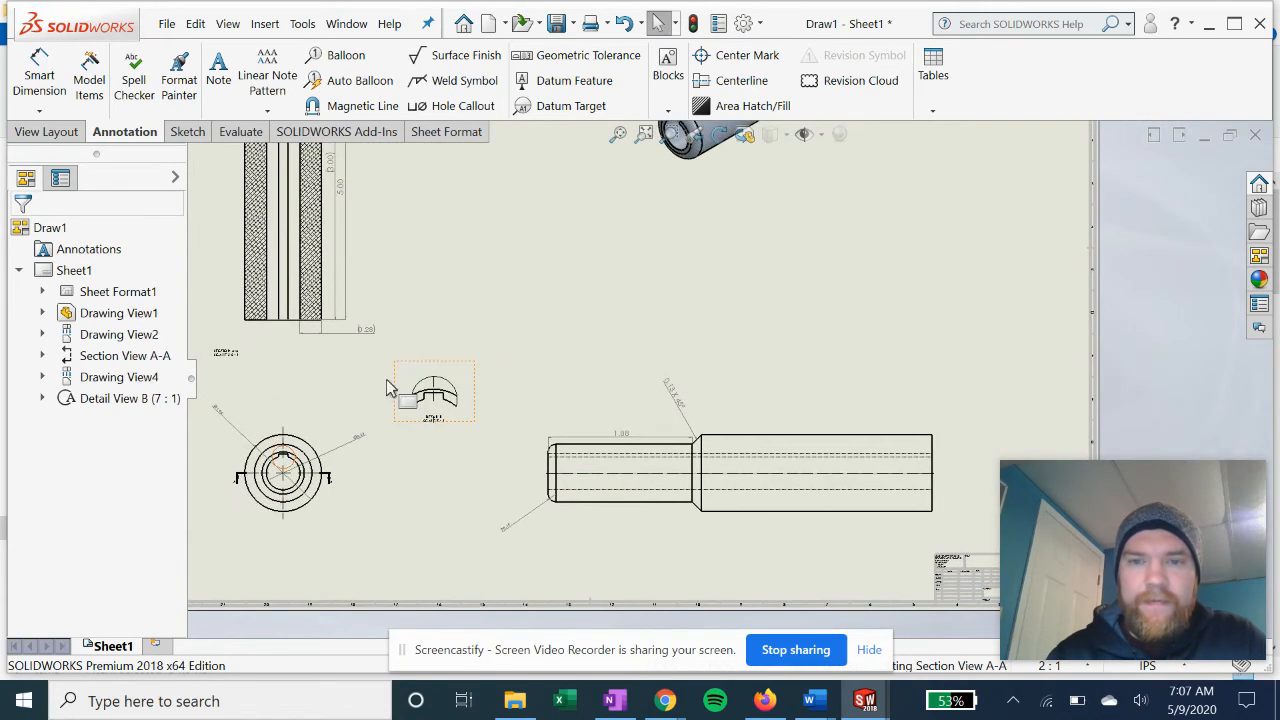
{"action": "middle_click_drag", "start_coordinate": [519, 327], "coordinate": [580, 348]}
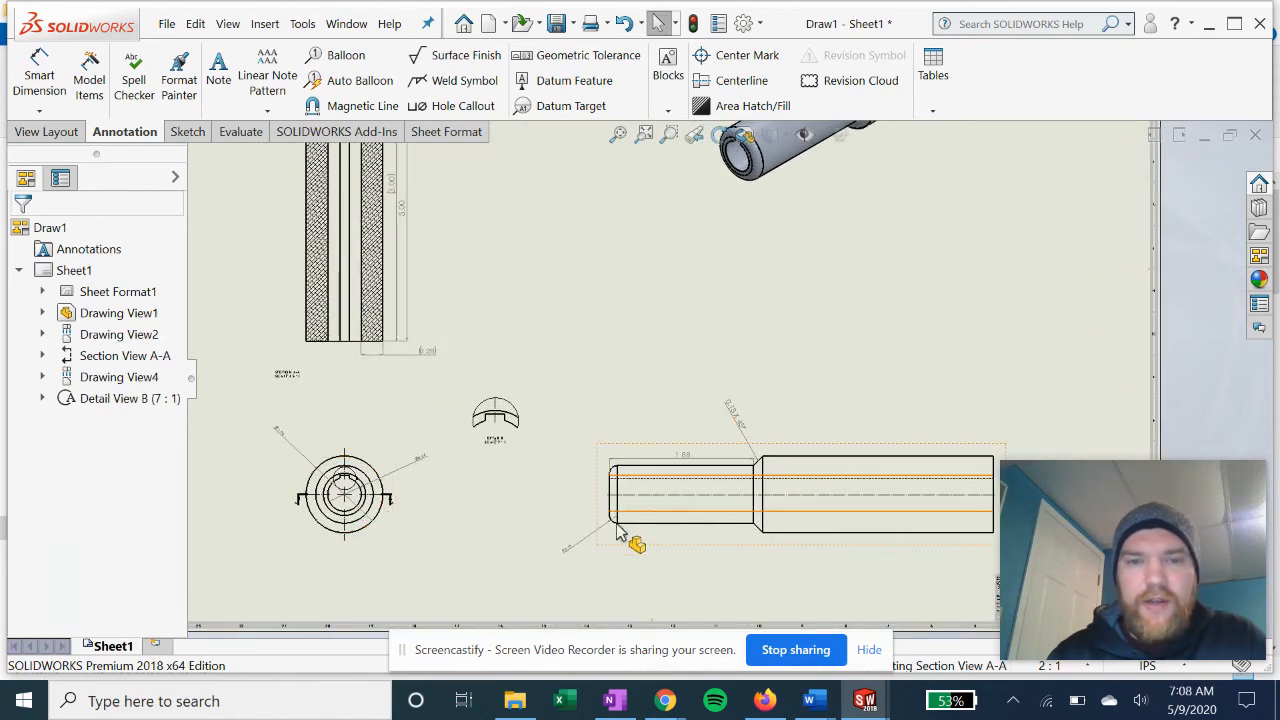
{"action": "middle_click_drag", "start_coordinate": [472, 343], "coordinate": [487, 481]}
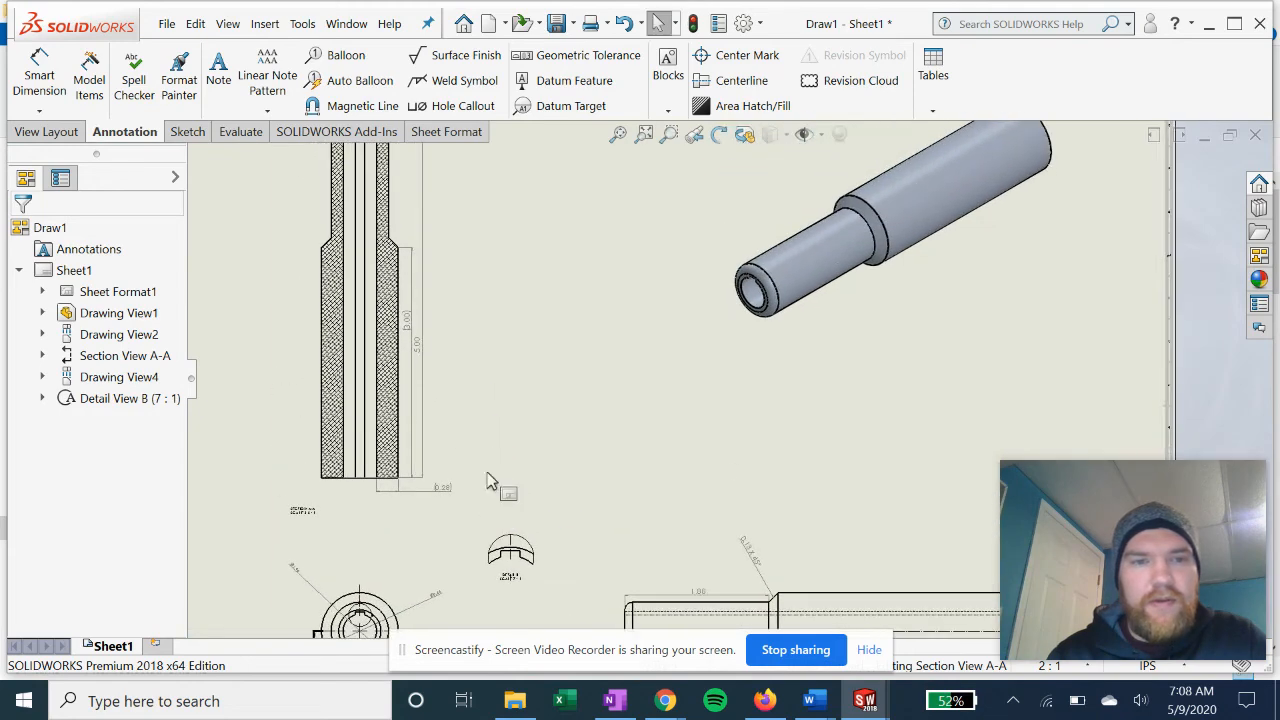
{"action": "scroll", "coordinate": [506, 384], "scroll_direction": "up", "scroll_amount": 2}
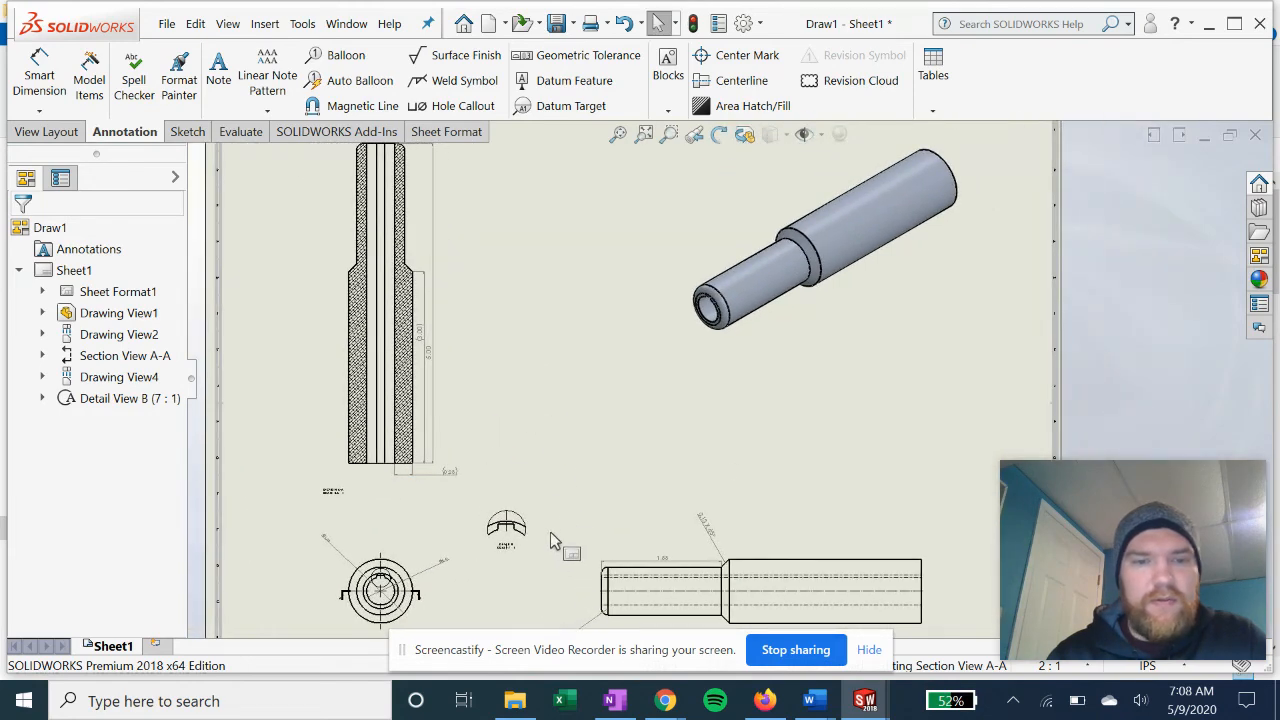
Step: Dimension the notch's width in Detail View B, placing the value above the detail circle and outside the extension lines
{"action": "scroll", "coordinate": [500, 535], "scroll_direction": "down", "scroll_amount": 5}
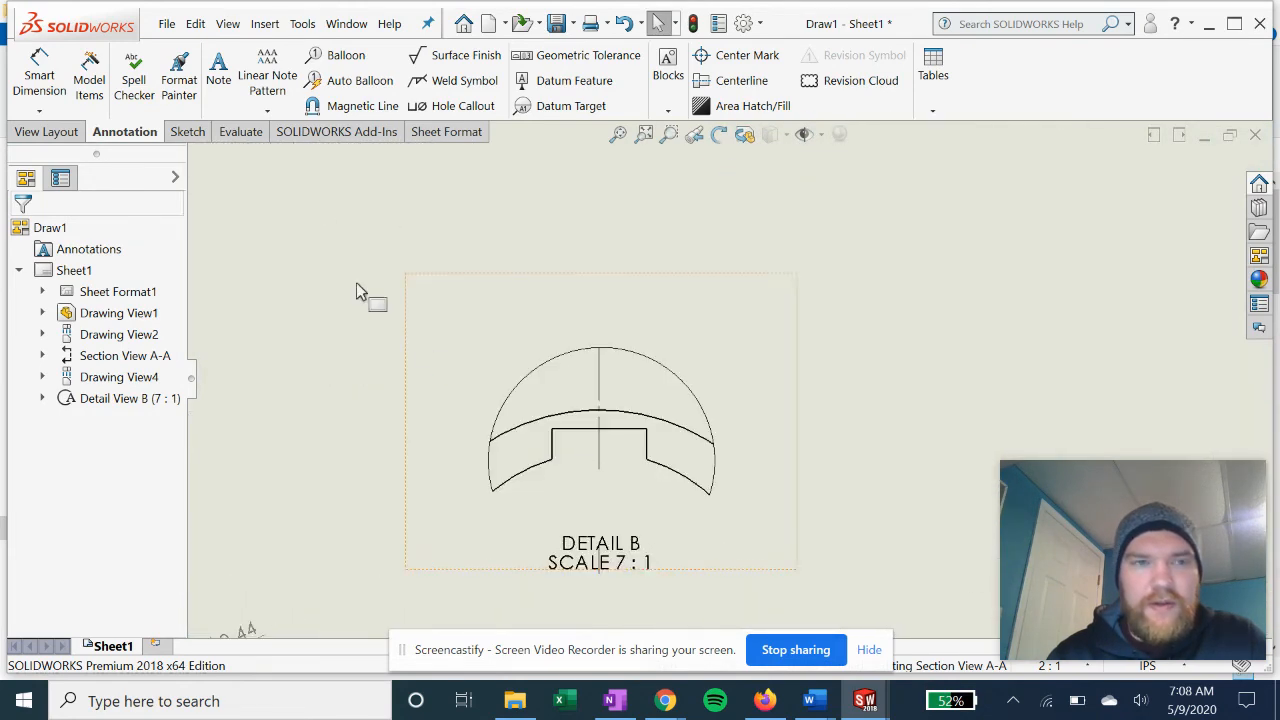
{"action": "left_click", "coordinate": [40, 75]}
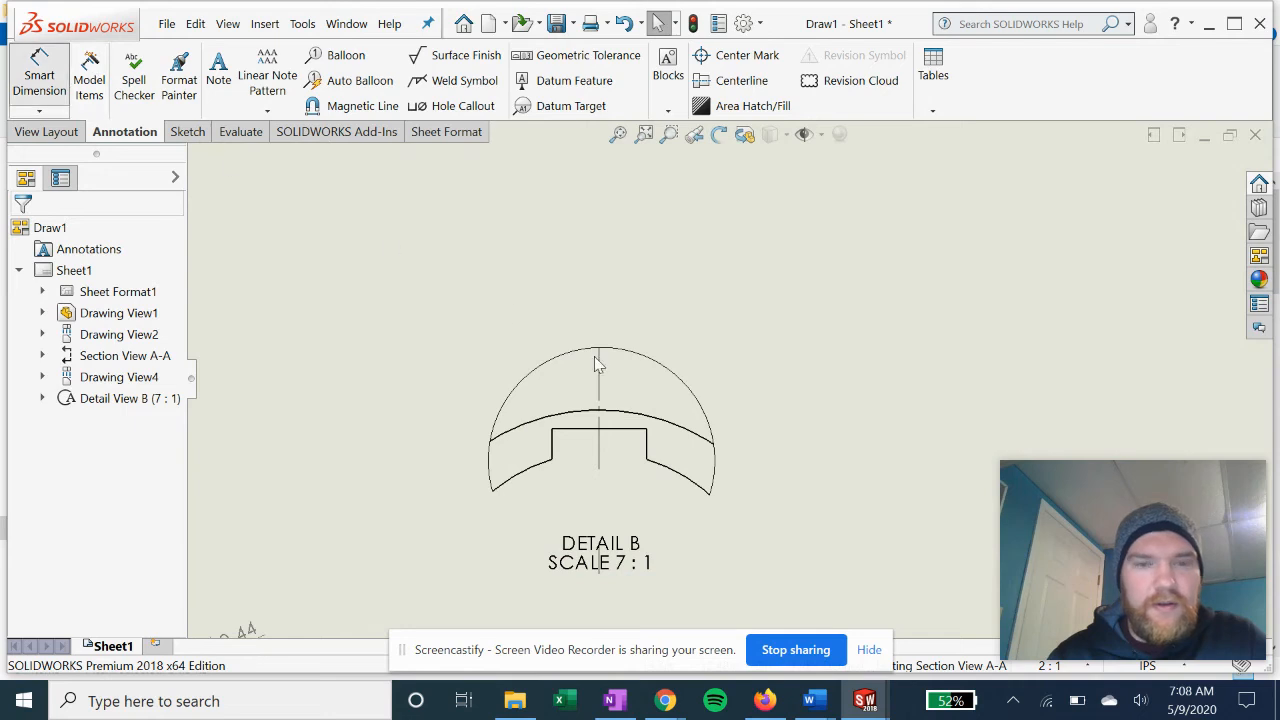
{"action": "left_click", "coordinate": [577, 438]}
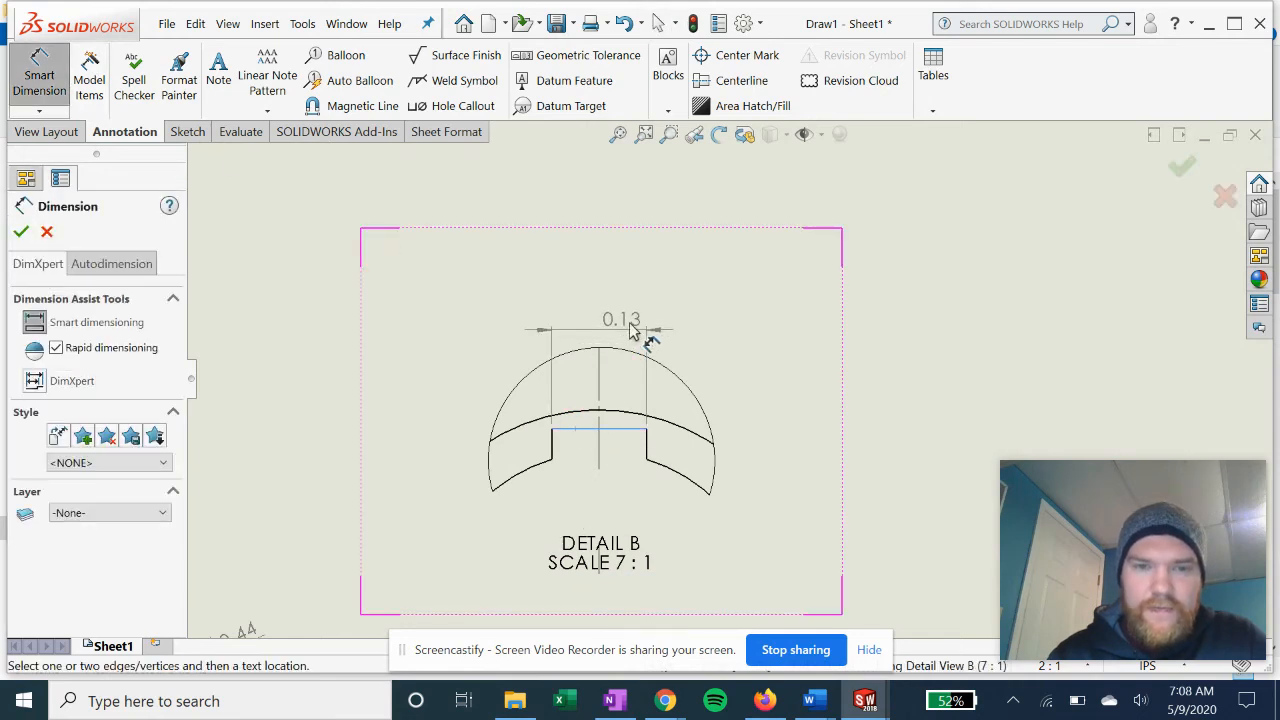
{"action": "left_click", "coordinate": [772, 292]}
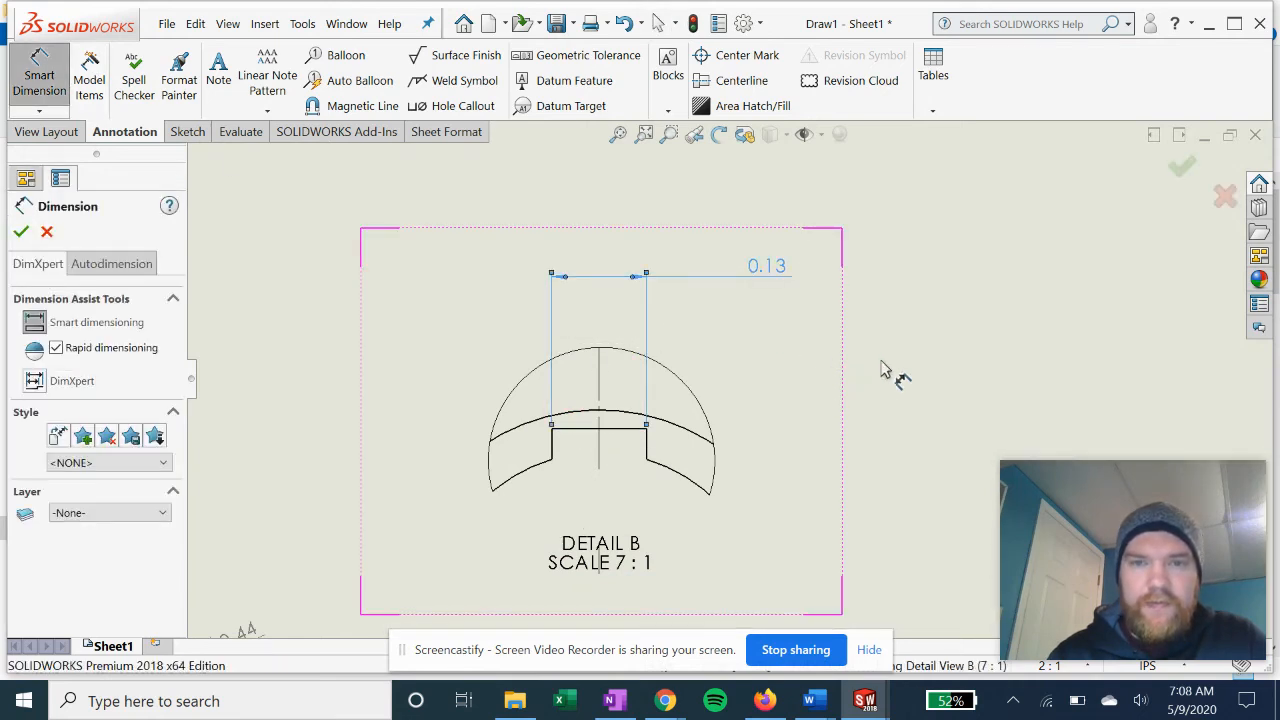
{"action": "left_click", "coordinate": [21, 231]}
Step: Dimension the notch's depth in Detail View B, placing the vertical dimension beside the detail circle
{"action": "left_click", "coordinate": [40, 75]}
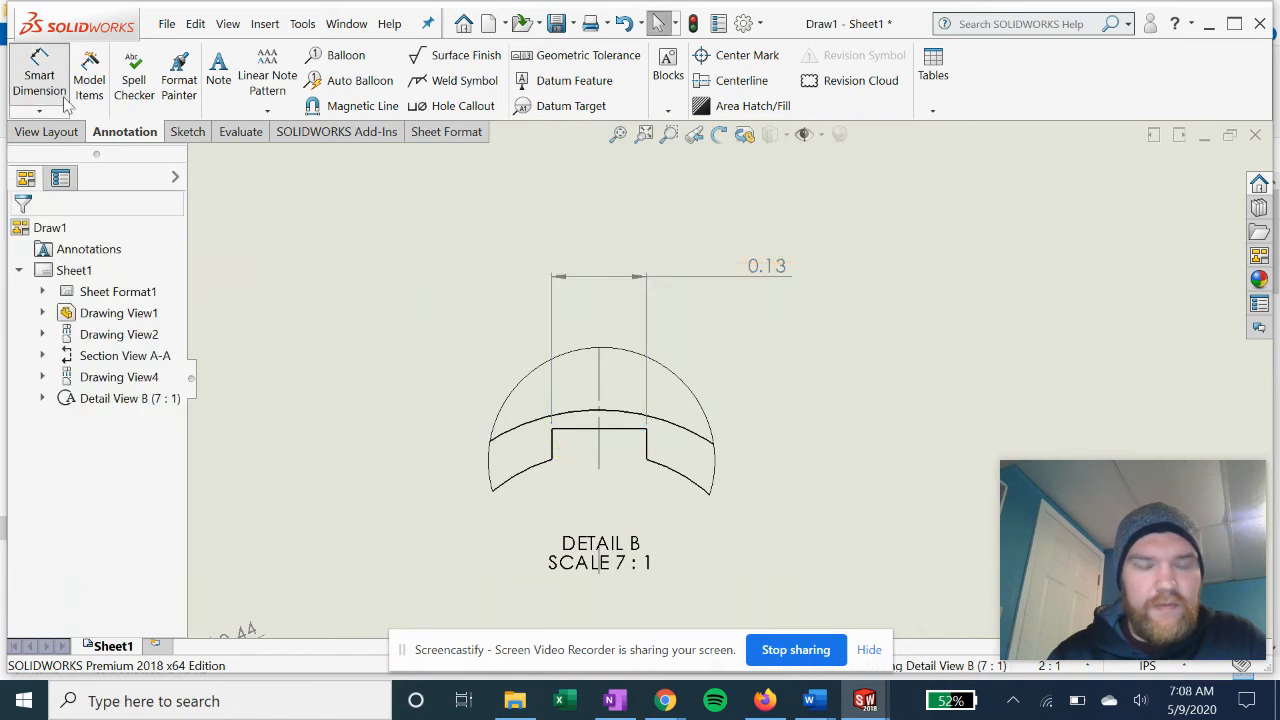
{"action": "left_click", "coordinate": [650, 448]}
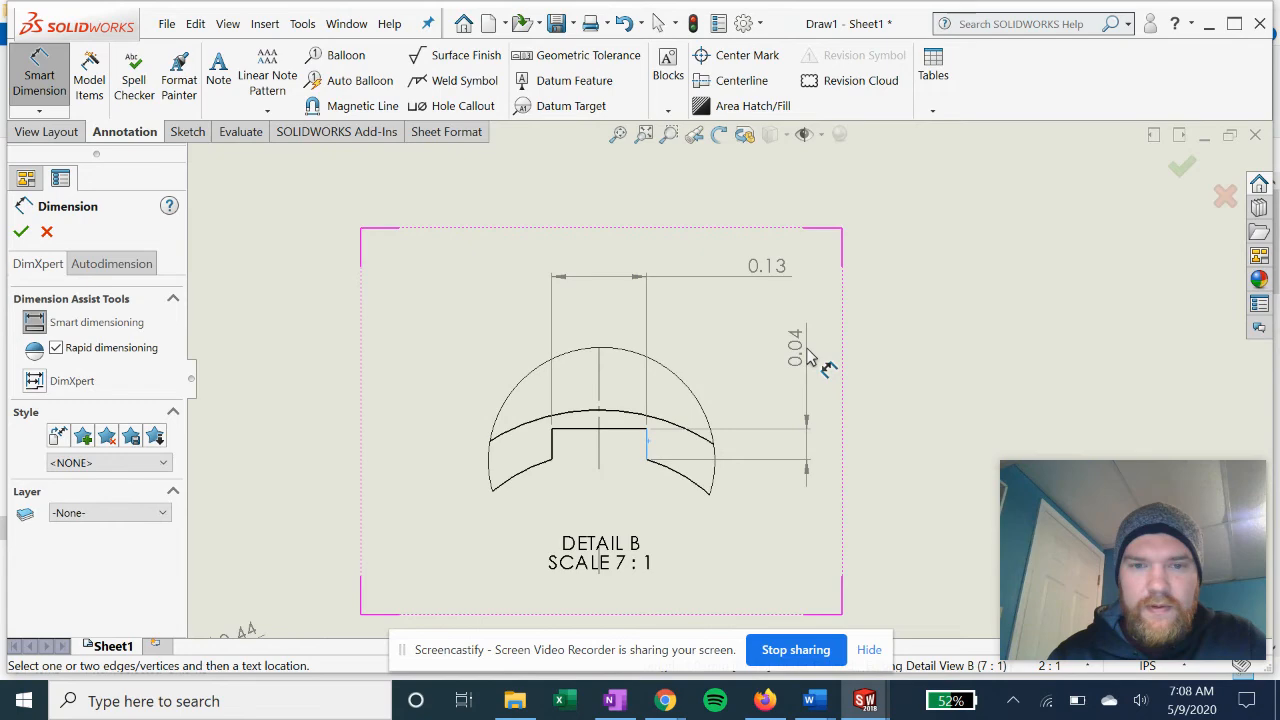
{"action": "left_click", "coordinate": [812, 358]}
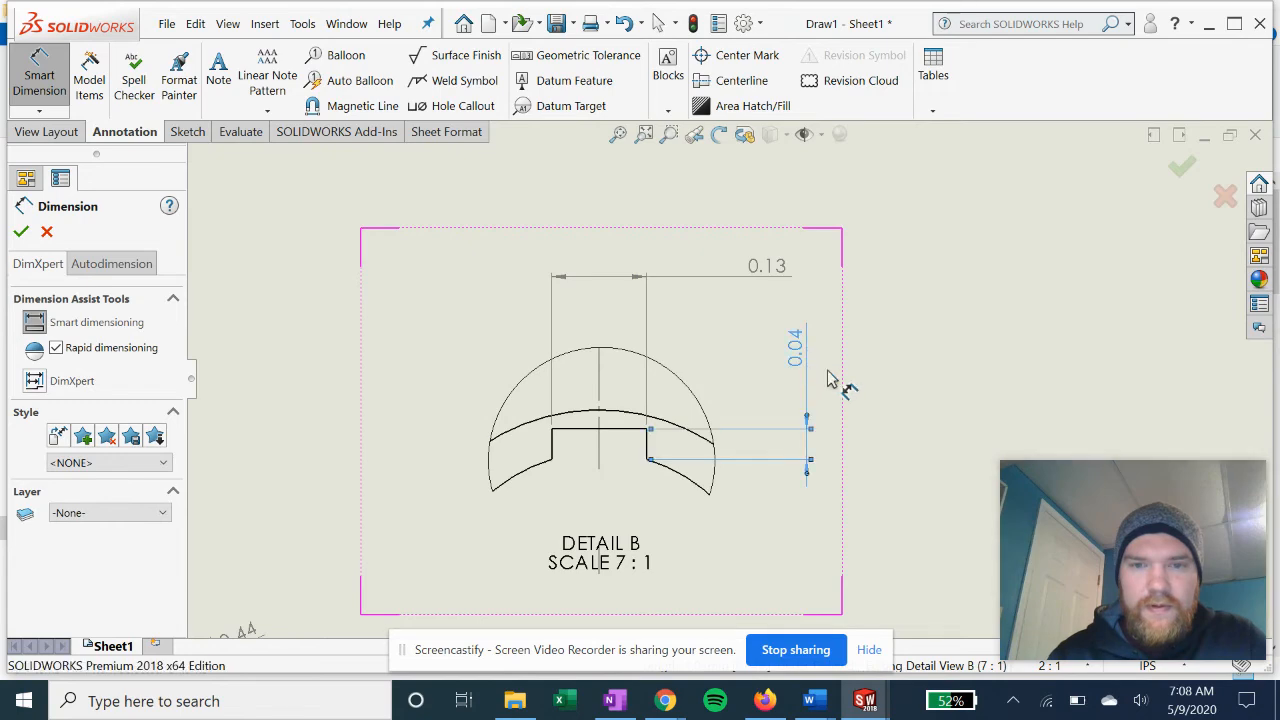
{"action": "left_click", "coordinate": [22, 234]}
Step: Add a note reading "break all edges" in the empty sheet area below the isometric view
{"action": "scroll", "coordinate": [523, 434], "scroll_direction": "up", "scroll_amount": 5}
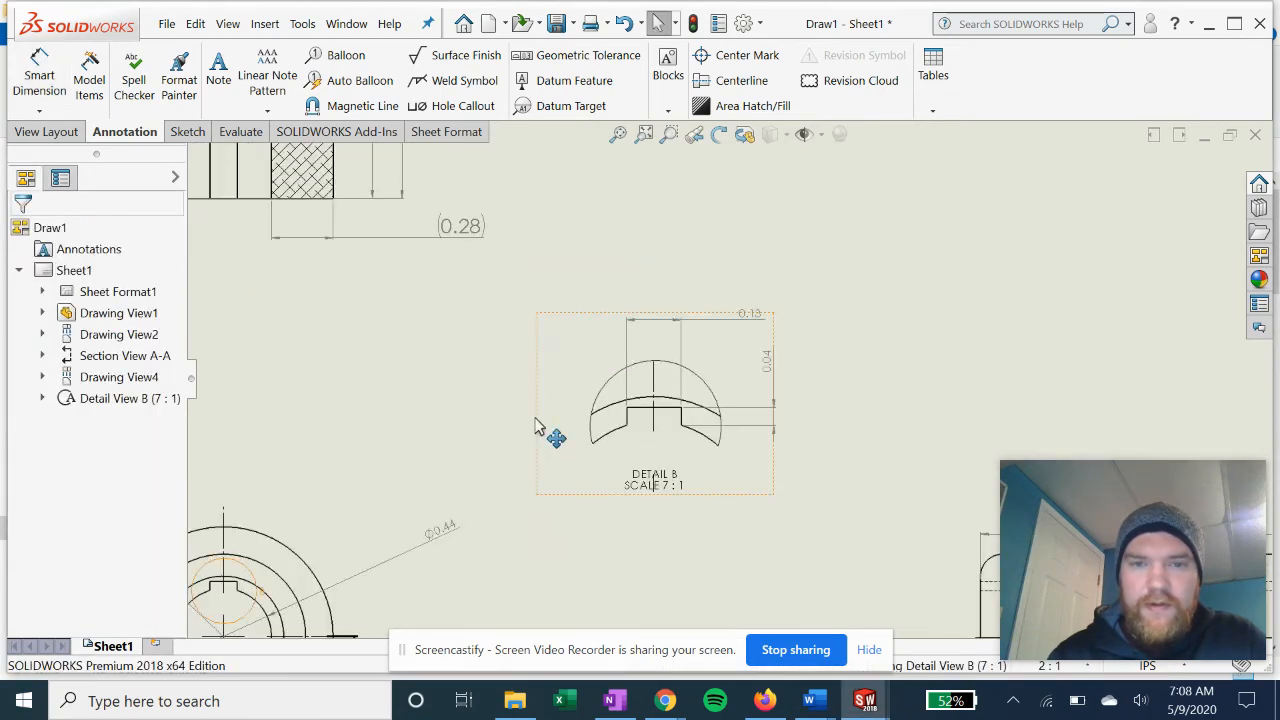
{"action": "scroll", "coordinate": [586, 423], "scroll_direction": "up", "scroll_amount": 4}
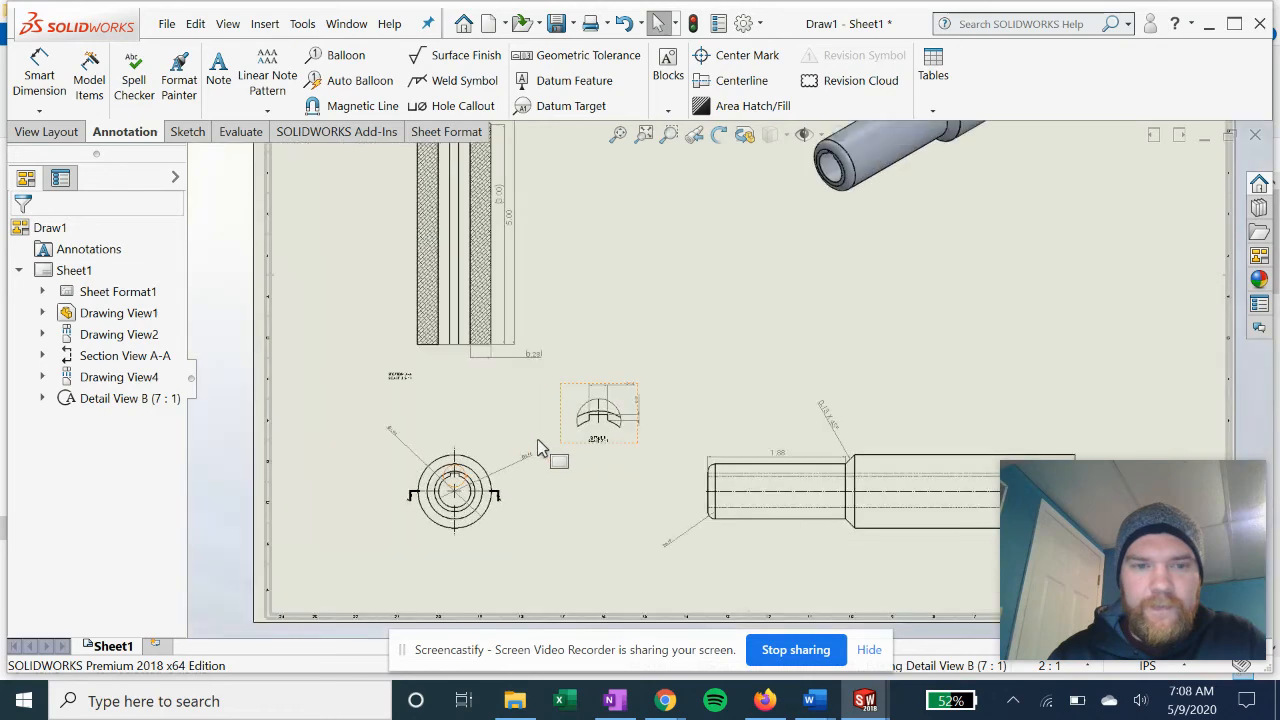
{"action": "middle_click_drag", "start_coordinate": [620, 410], "coordinate": [474, 409]}
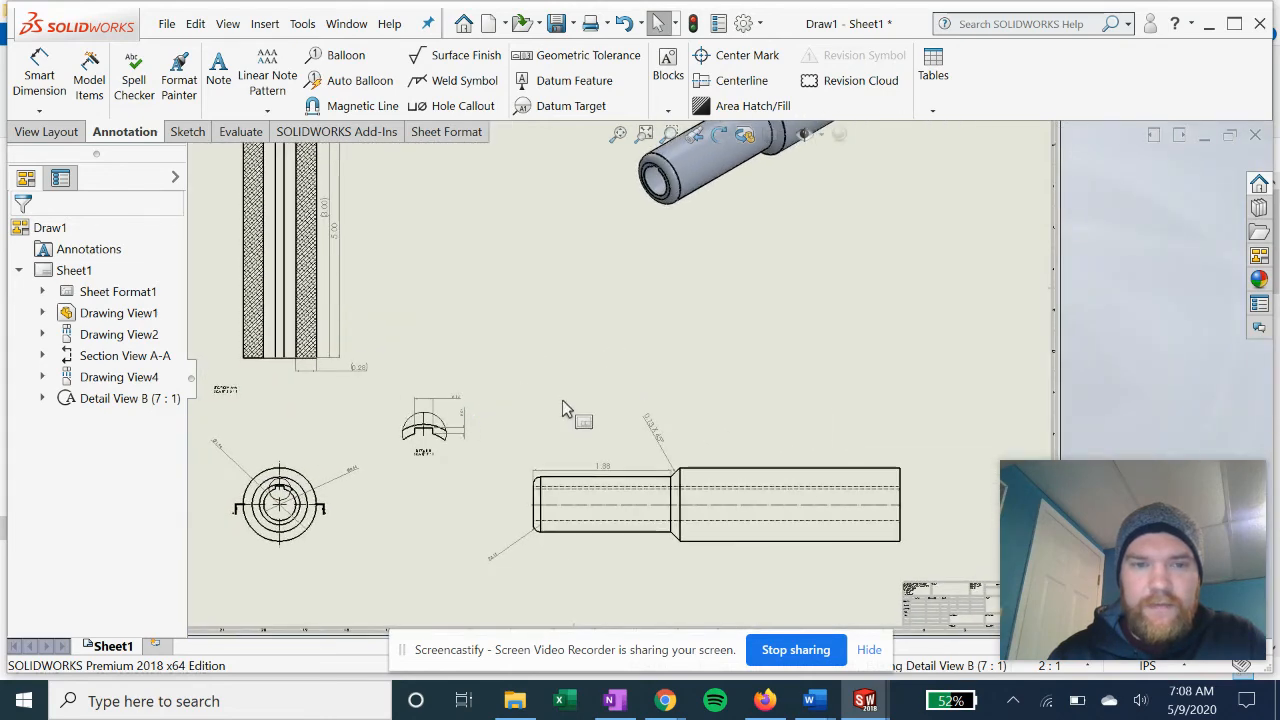
{"action": "middle_click_drag", "start_coordinate": [562, 404], "coordinate": [595, 478]}
{"action": "middle_click_drag", "start_coordinate": [534, 451], "coordinate": [526, 472]}
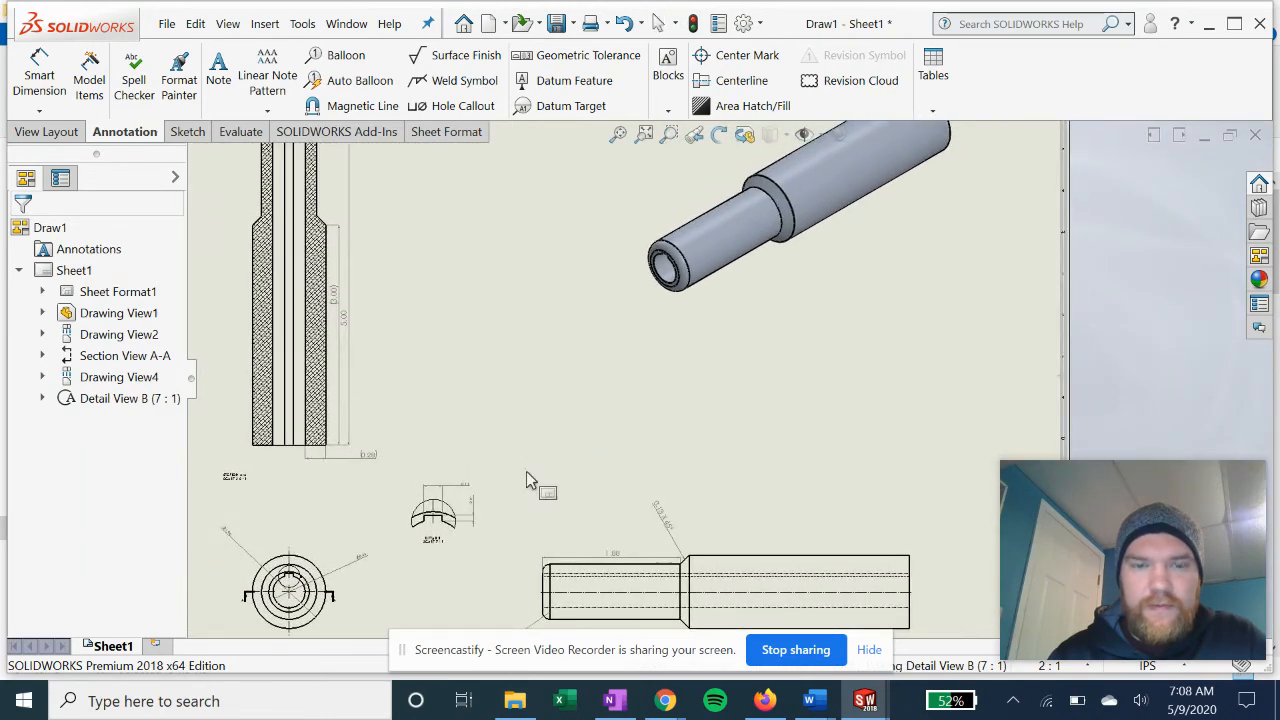
{"action": "left_click", "coordinate": [232, 89]}
{"action": "left_click", "coordinate": [572, 381]}
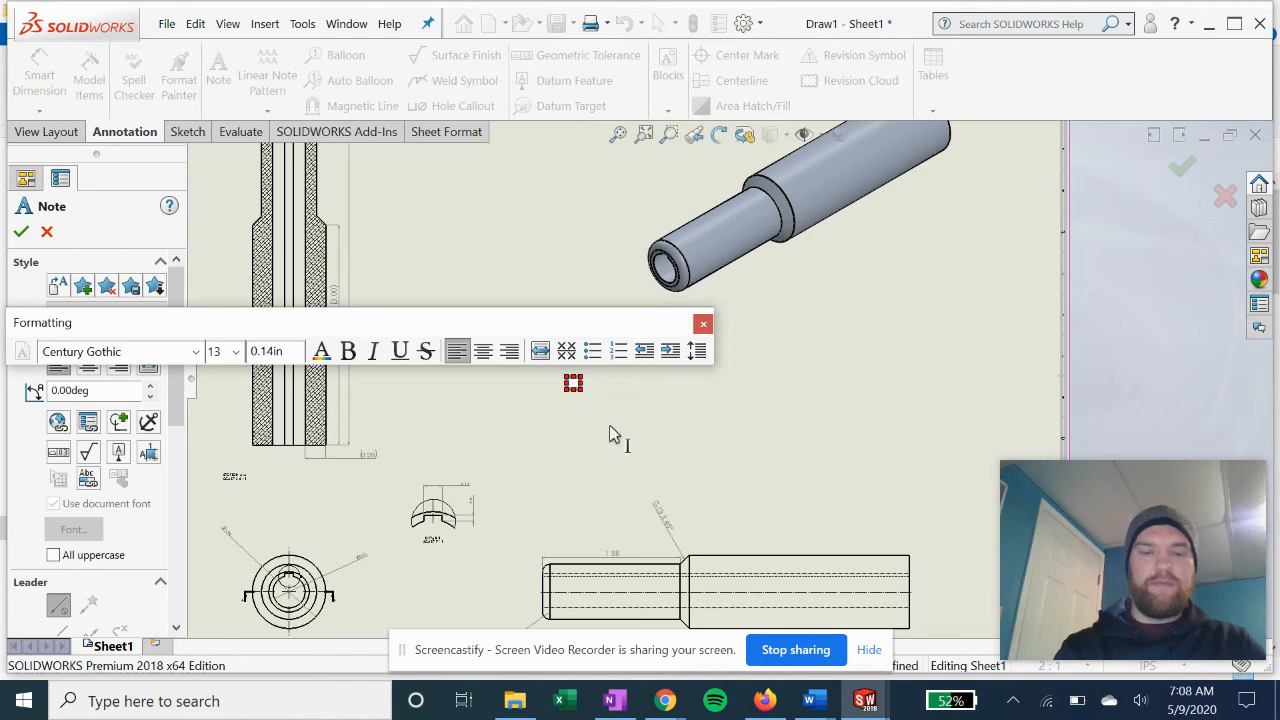
{"action": "type", "text": "Materi"}
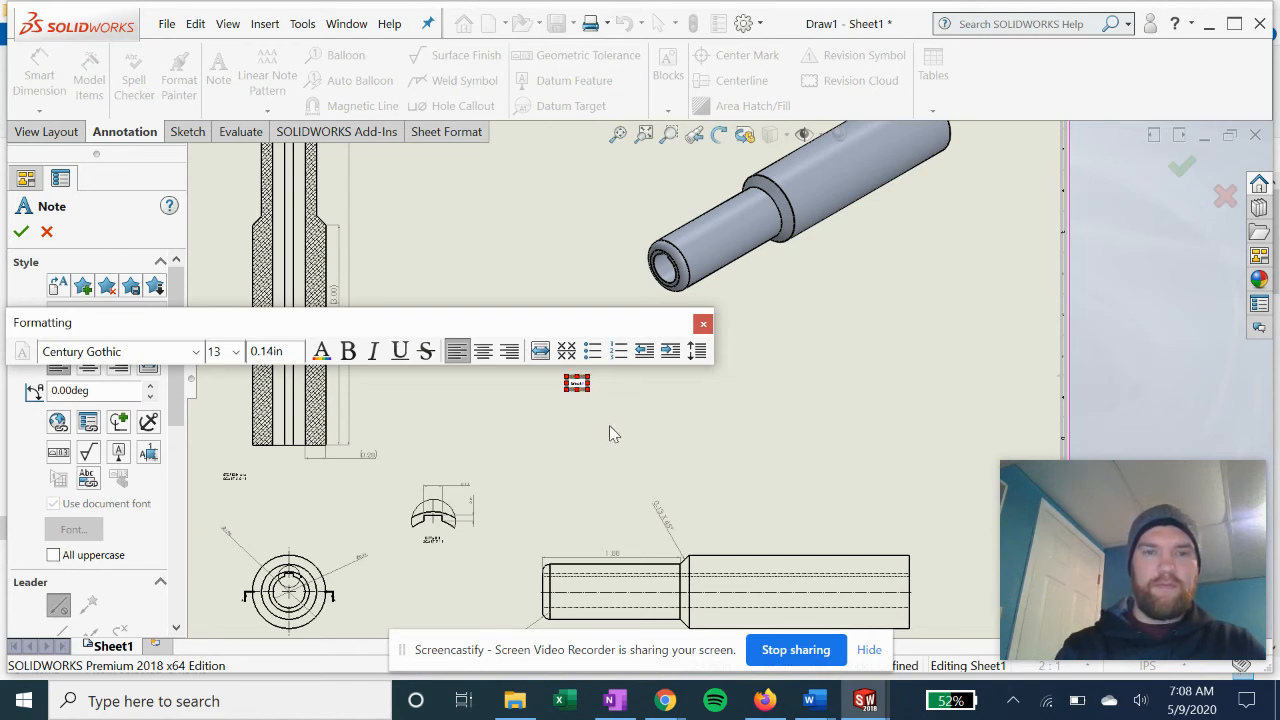
{"action": "type", "text": "al: 1"}
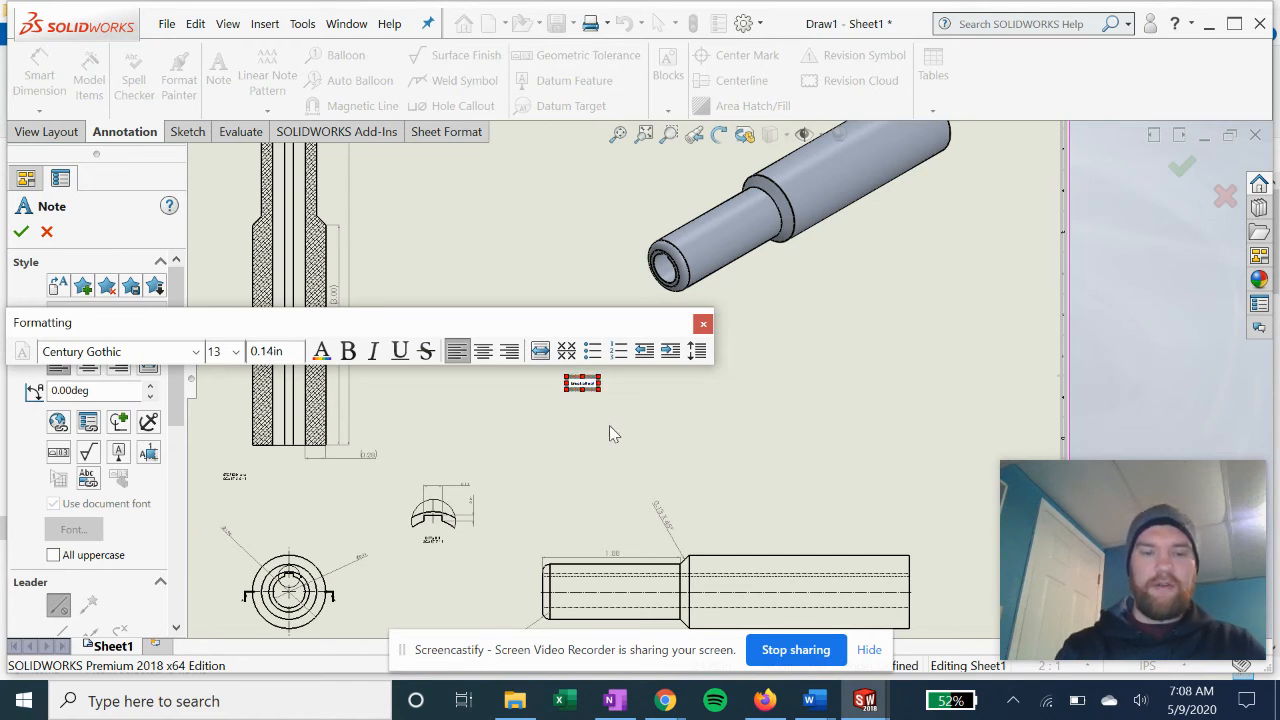
{"action": "type", "text": "s"}
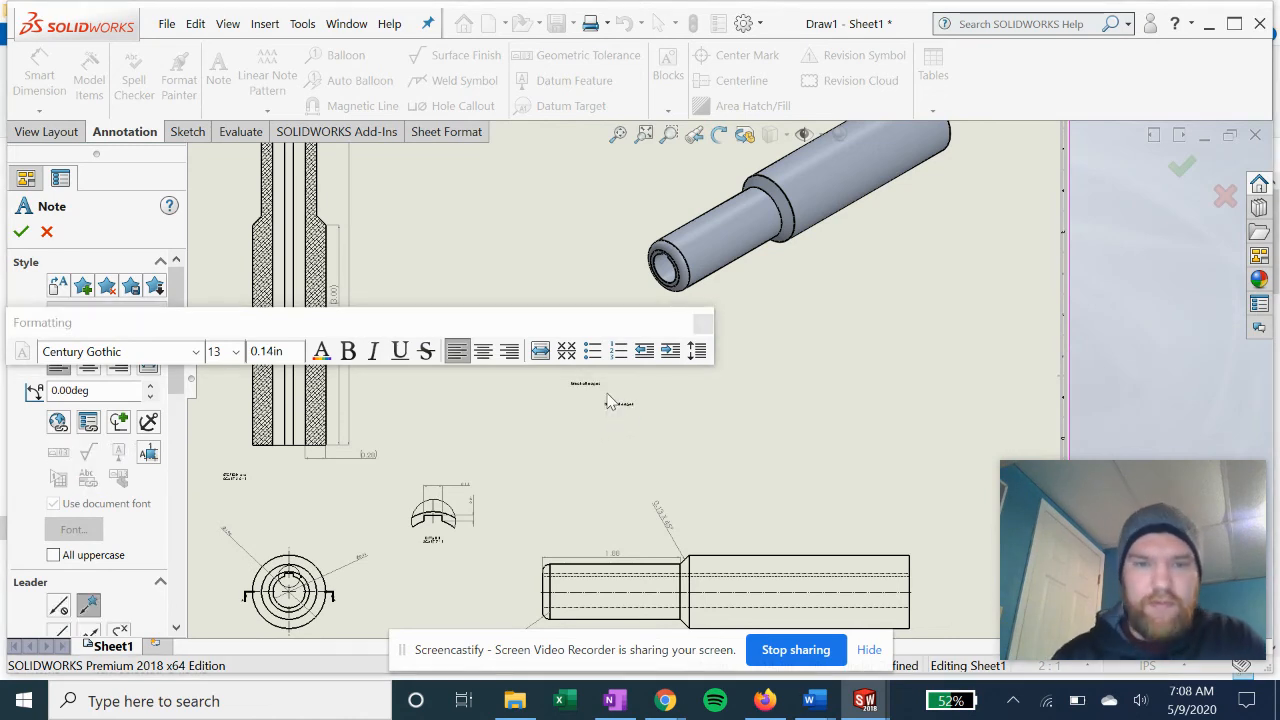
{"action": "left_click", "coordinate": [614, 400]}
{"action": "scroll", "coordinate": [616, 402], "scroll_direction": "up", "scroll_amount": 3}
{"action": "key", "text": "Escape"}
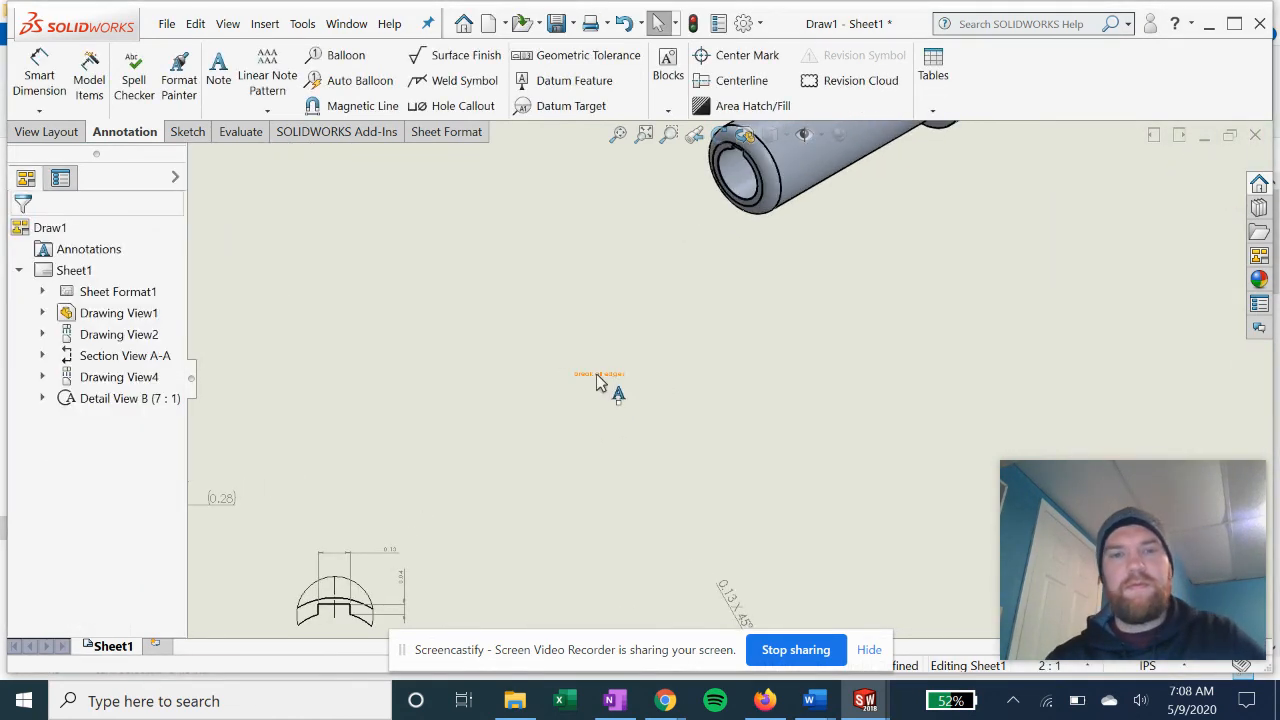
Step: Enlarge all the text of the "break all edges" note to 36 points
{"action": "double_click", "coordinate": [605, 362]}
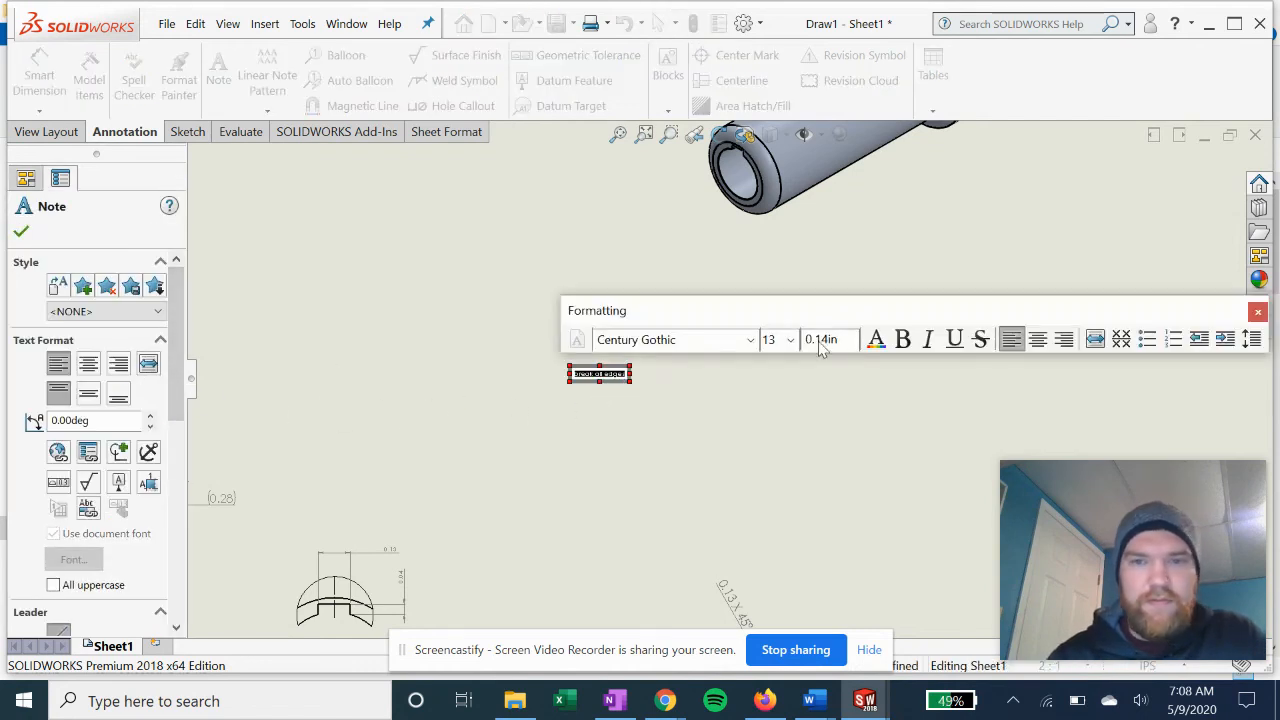
{"action": "left_click", "coordinate": [791, 340]}
{"action": "left_click", "coordinate": [780, 550]}
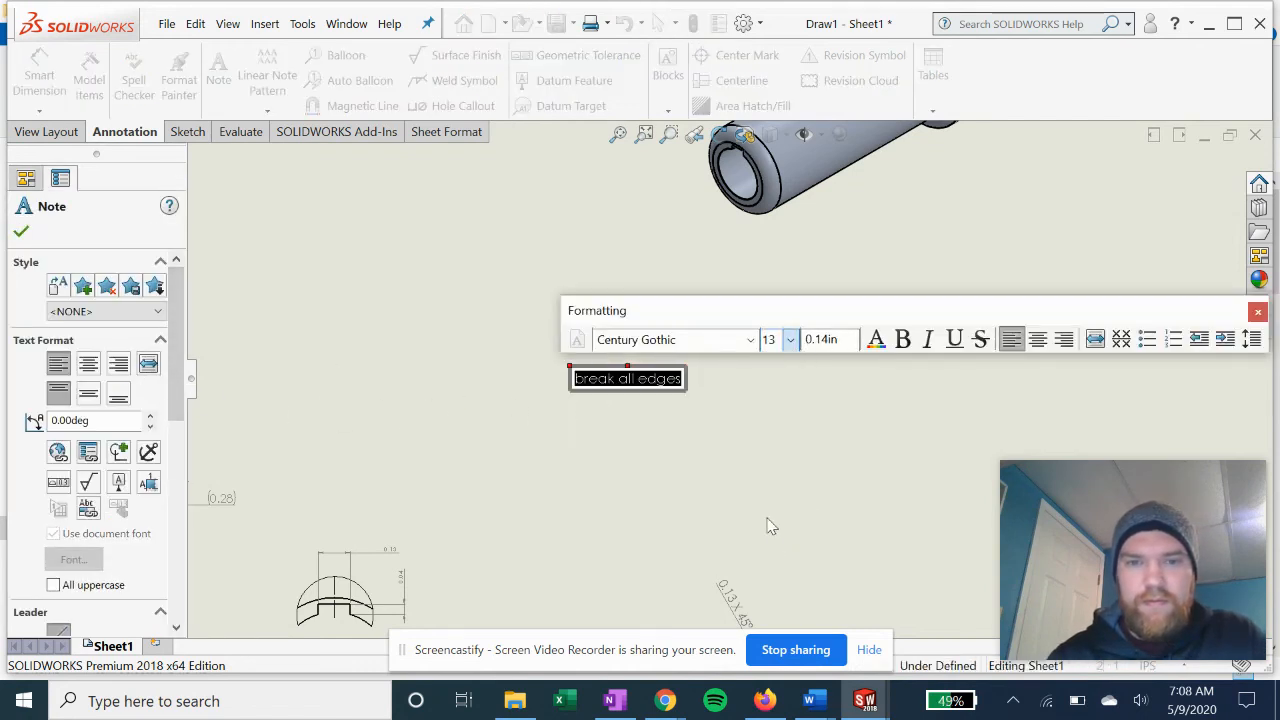
{"action": "left_click", "coordinate": [790, 340]}
{"action": "left_click", "coordinate": [785, 590]}
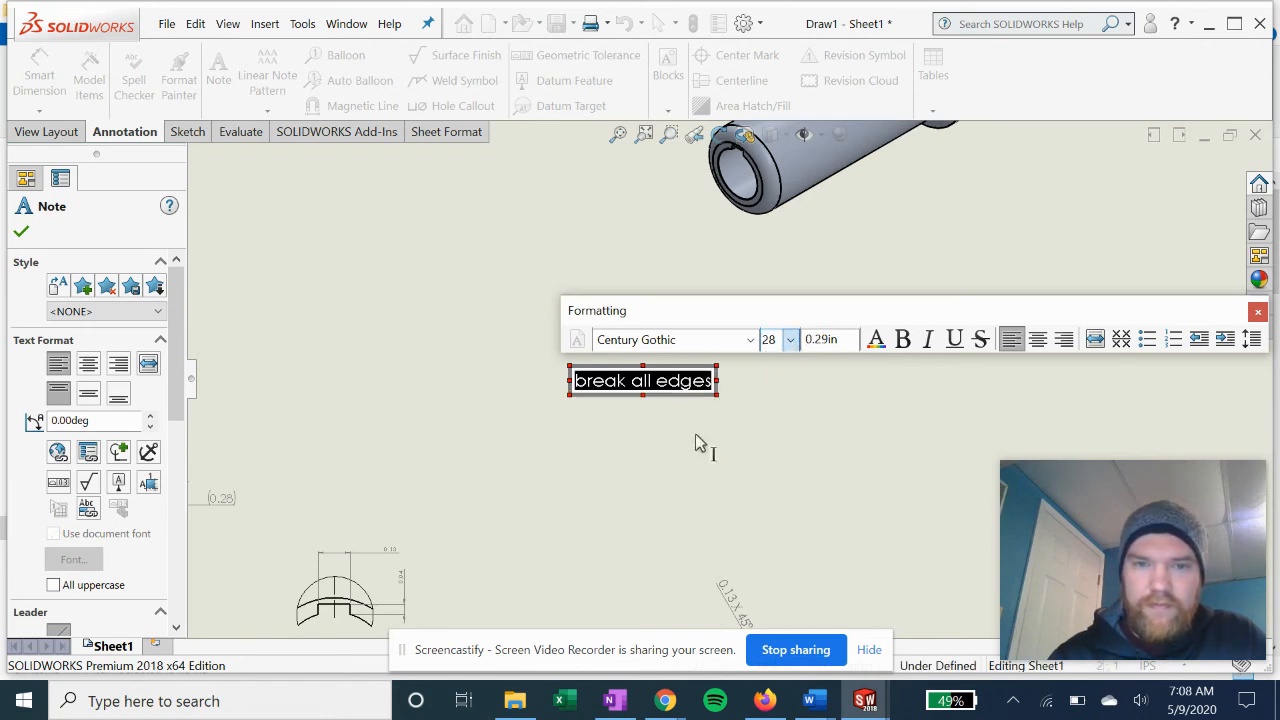
Step: Insert "note: " in front of the text "break all edges" and finish editing the note
{"action": "left_click", "coordinate": [588, 388]}
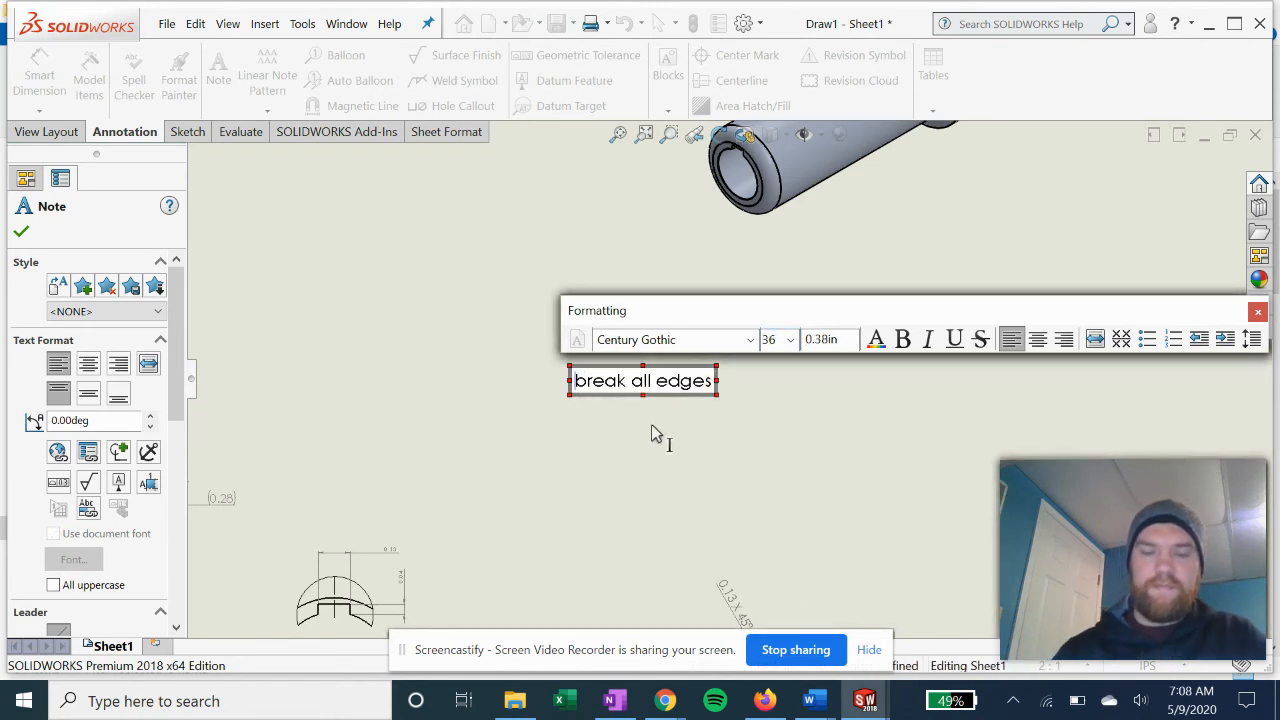
{"action": "type", "text": "note"}
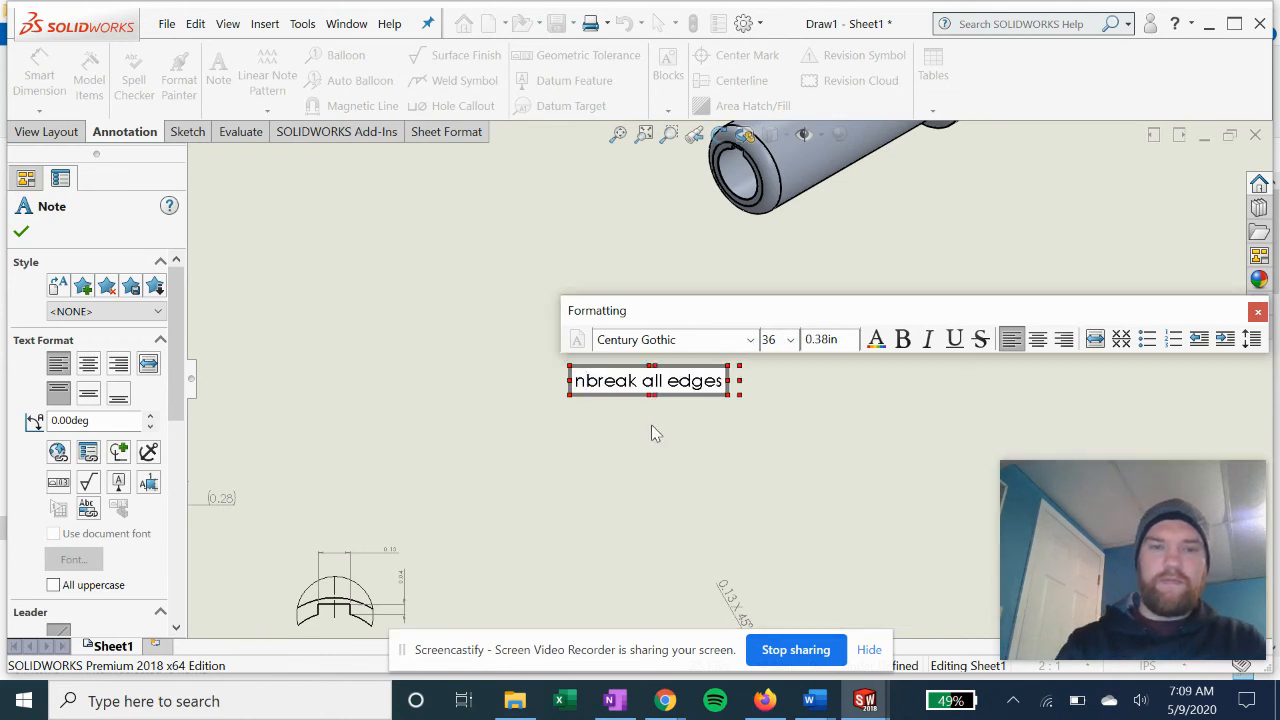
{"action": "type", "text": ":"}
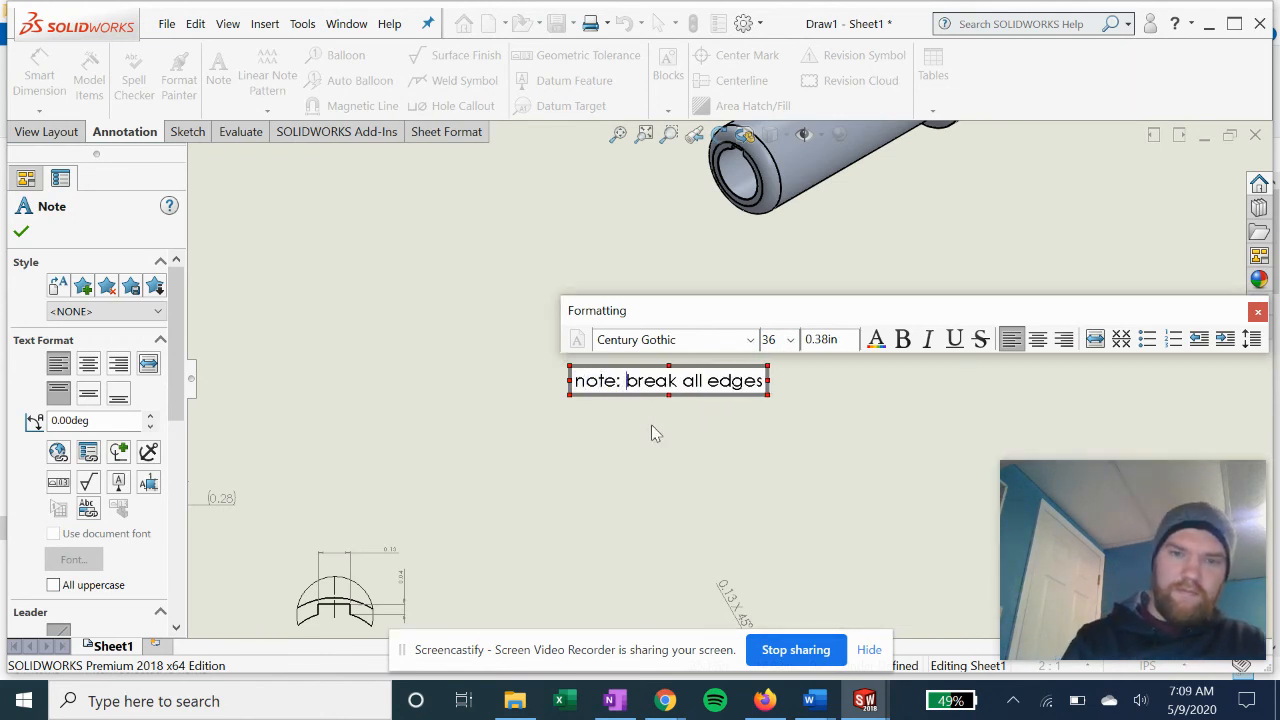
{"action": "key", "text": "Escape"}
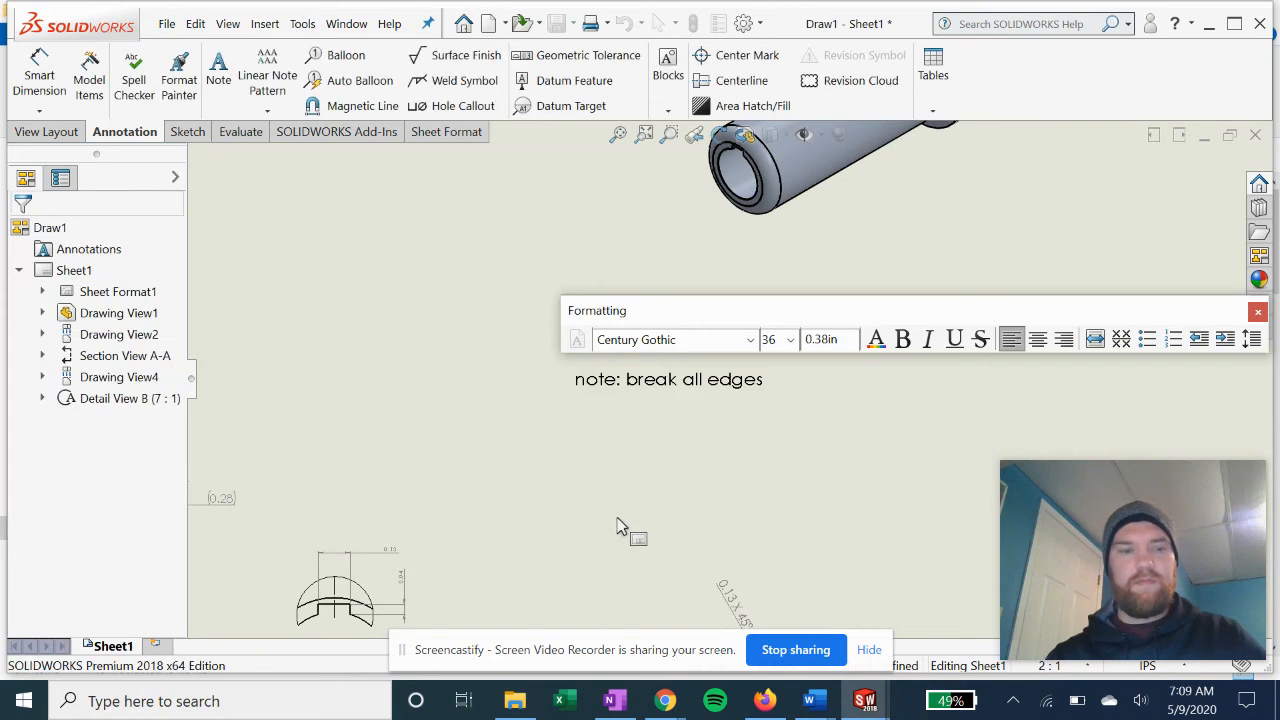
Step: Move the "note: break all edges" text to the sheet's upper-left corner, beside the section view
{"action": "key", "text": "f"}
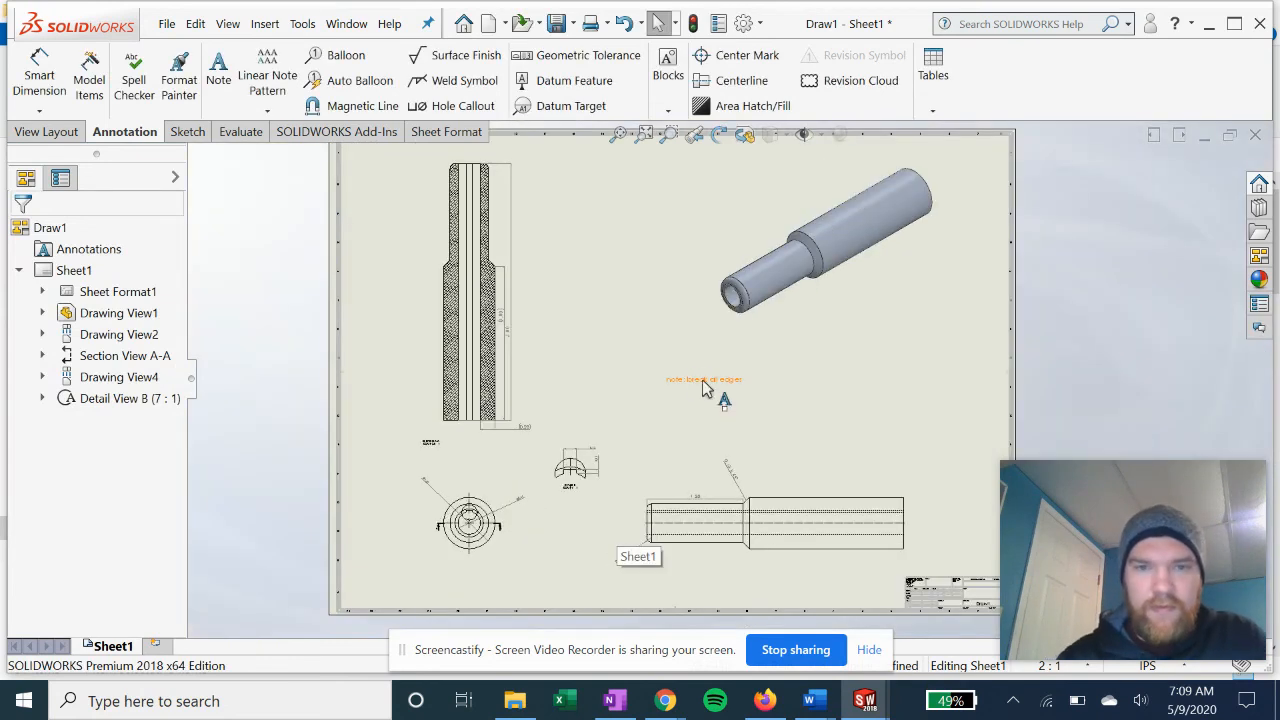
{"action": "left_click_drag", "start_coordinate": [401, 260], "coordinate": [388, 172]}
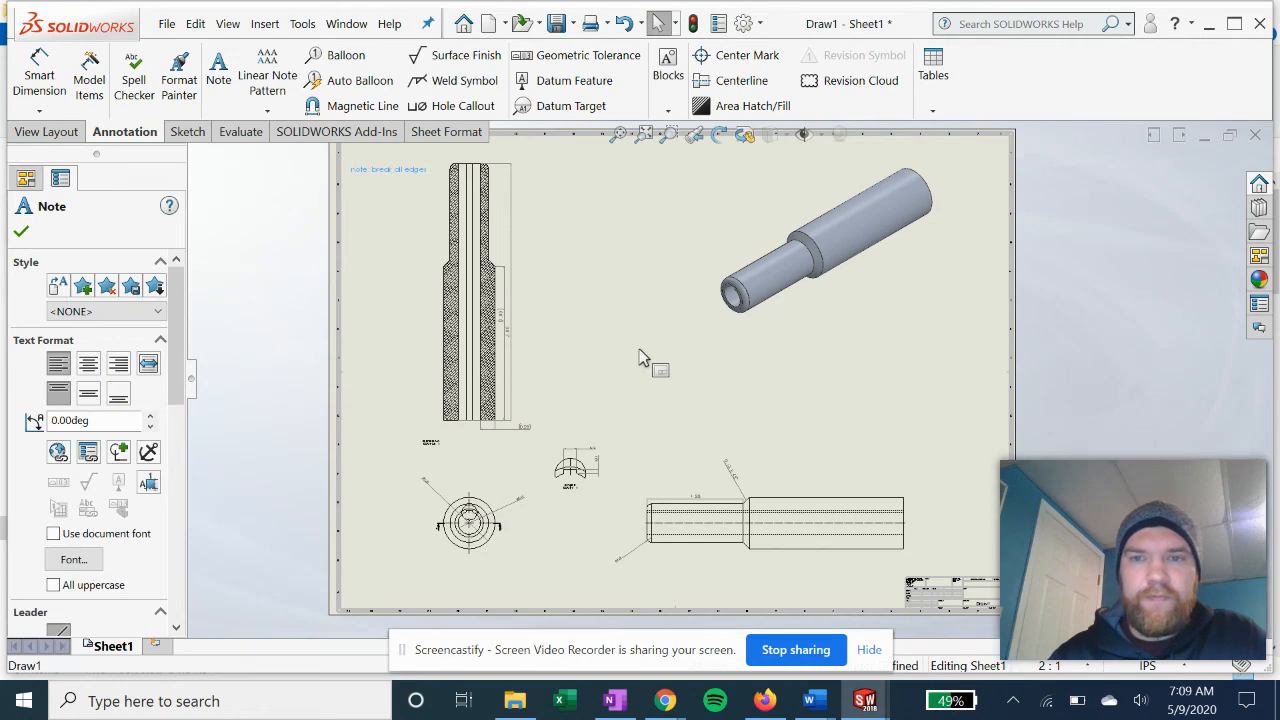
{"action": "left_click", "coordinate": [725, 370]}
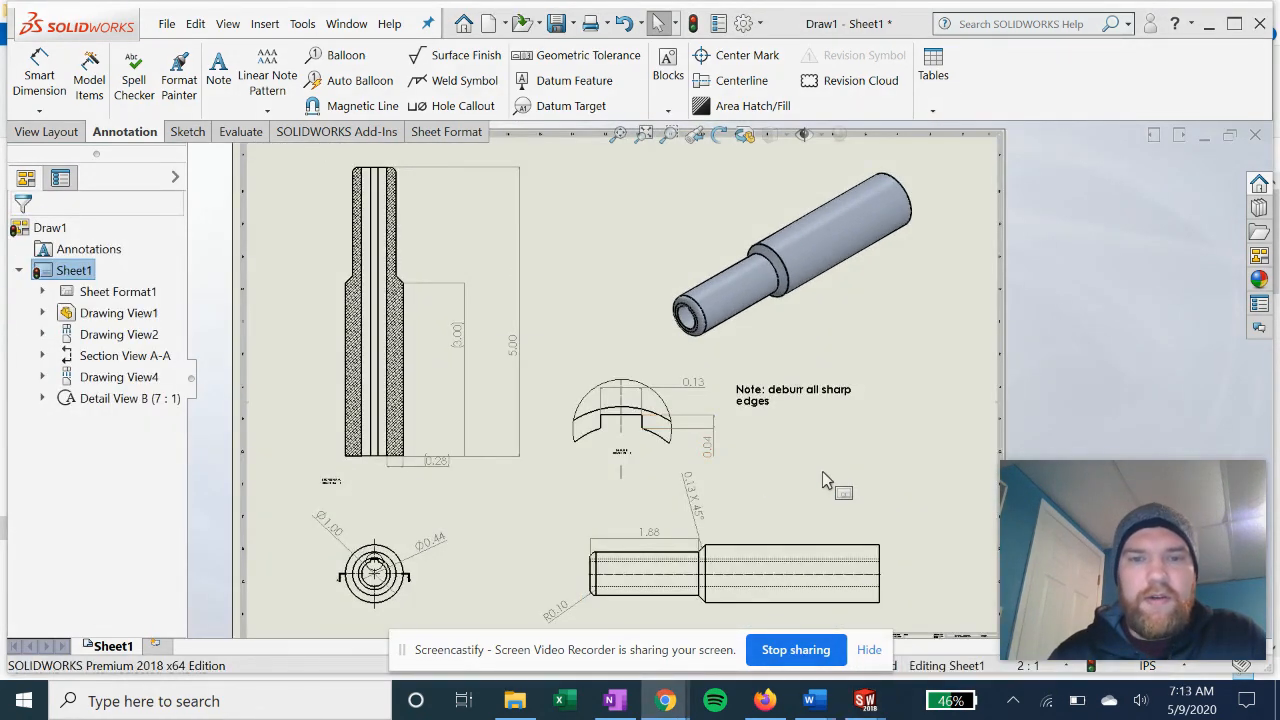
{"action": "middle_click_drag", "start_coordinate": [836, 485], "coordinate": [846, 470]}
{"action": "key", "text": "Escape"}
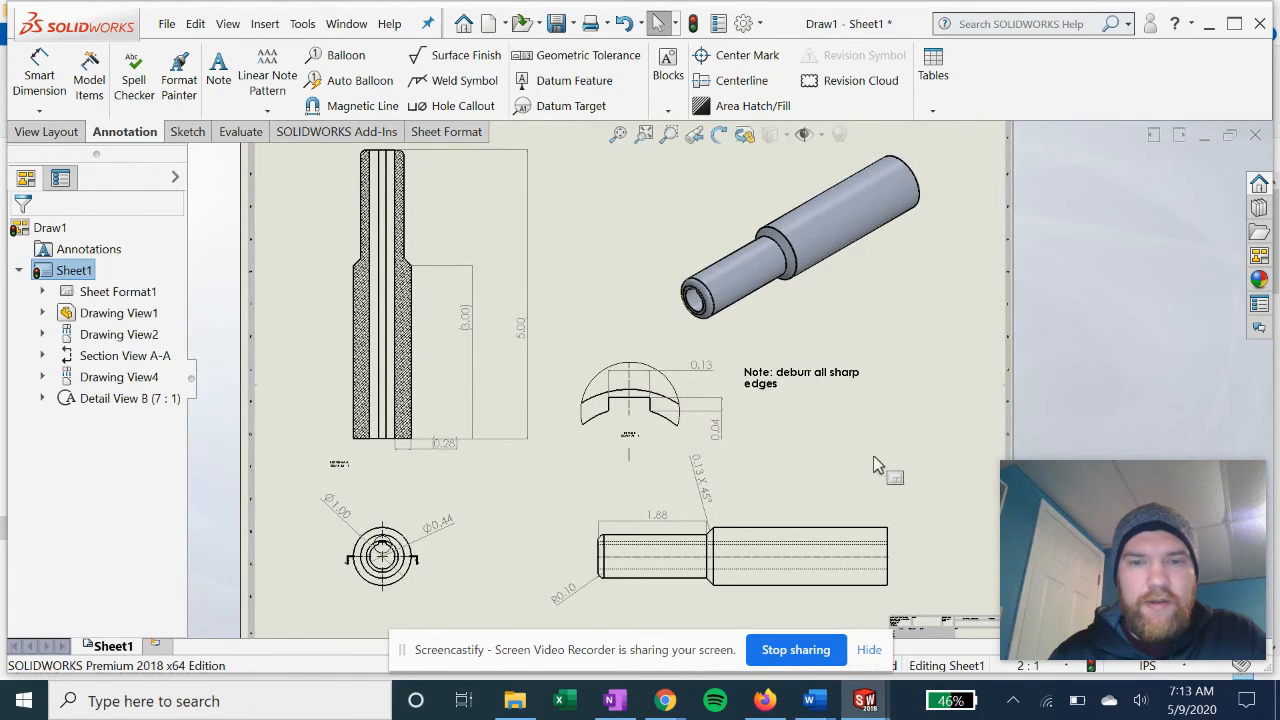
{"action": "scroll", "coordinate": [875, 465], "scroll_direction": "up", "scroll_amount": 1}
{"action": "scroll", "coordinate": [805, 445], "scroll_direction": "down", "scroll_amount": 1}
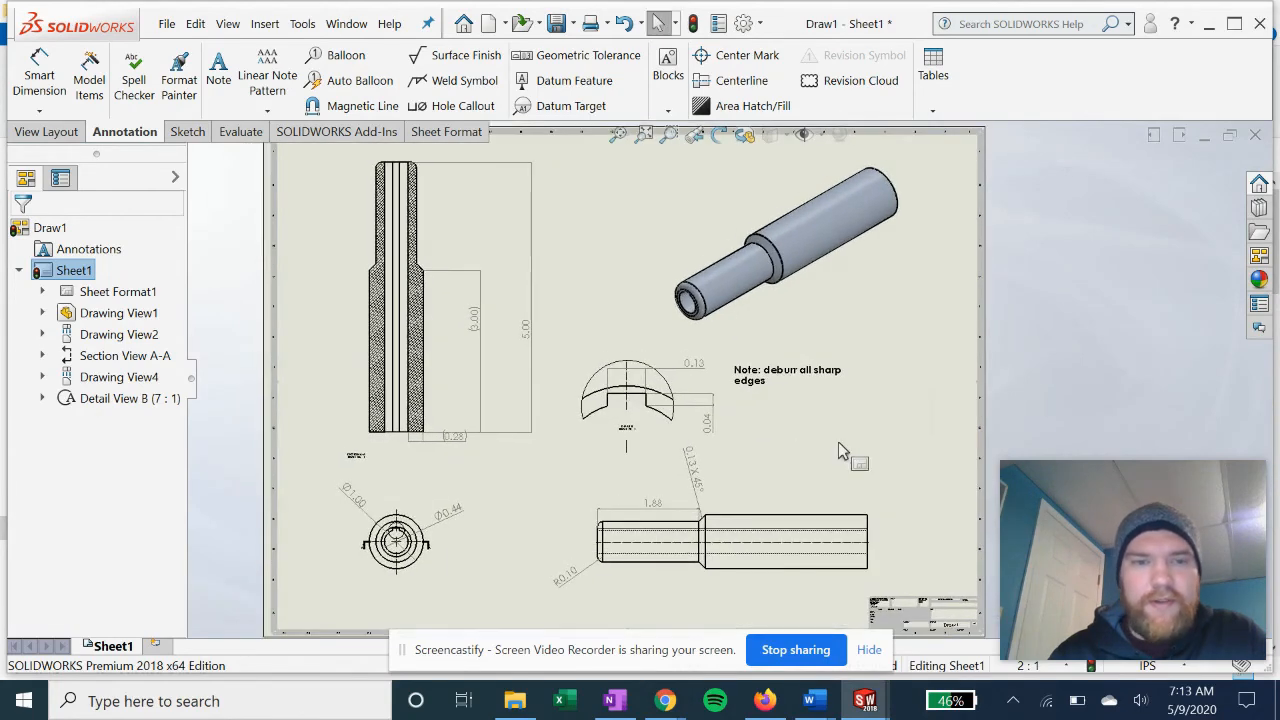